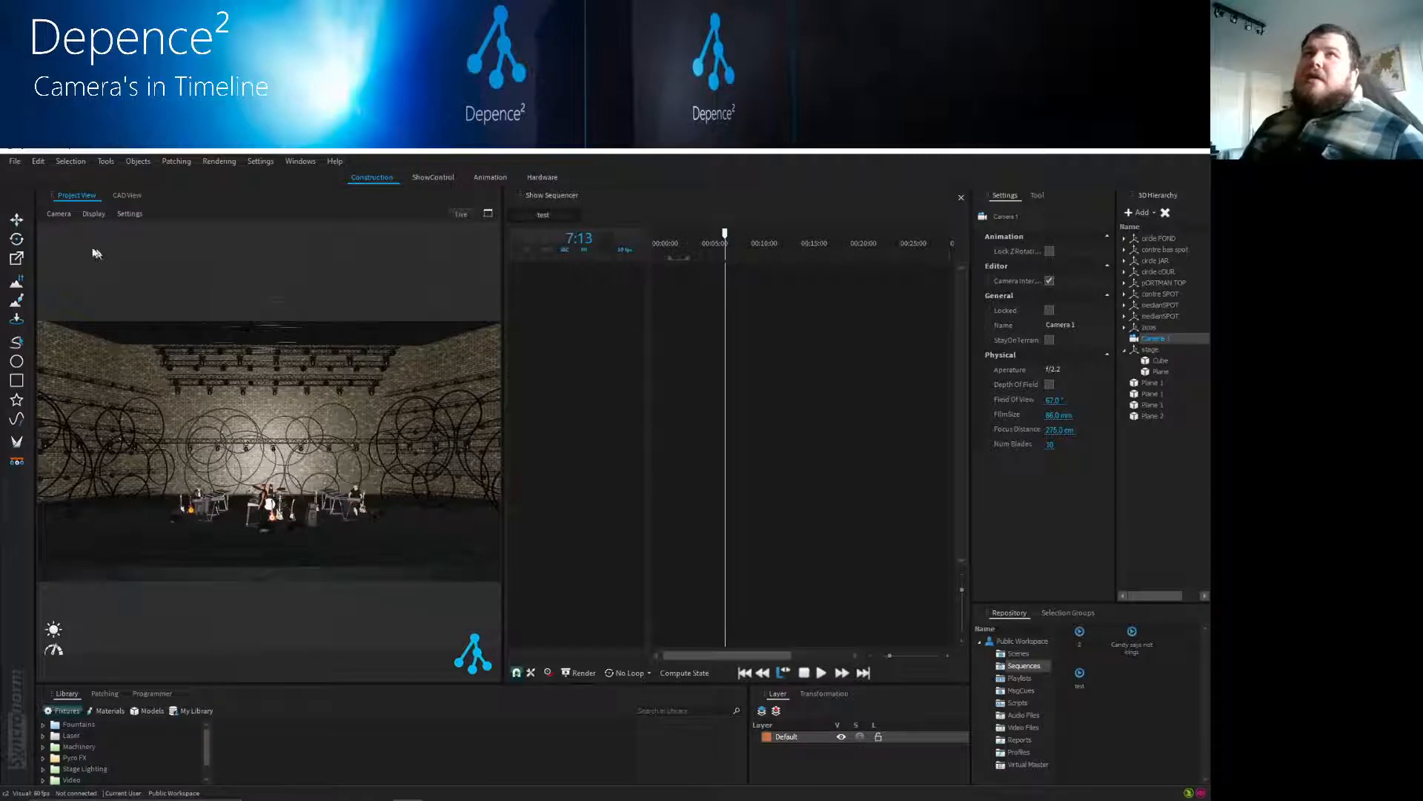
{"action": "left_click", "coordinate": [1139, 340]}
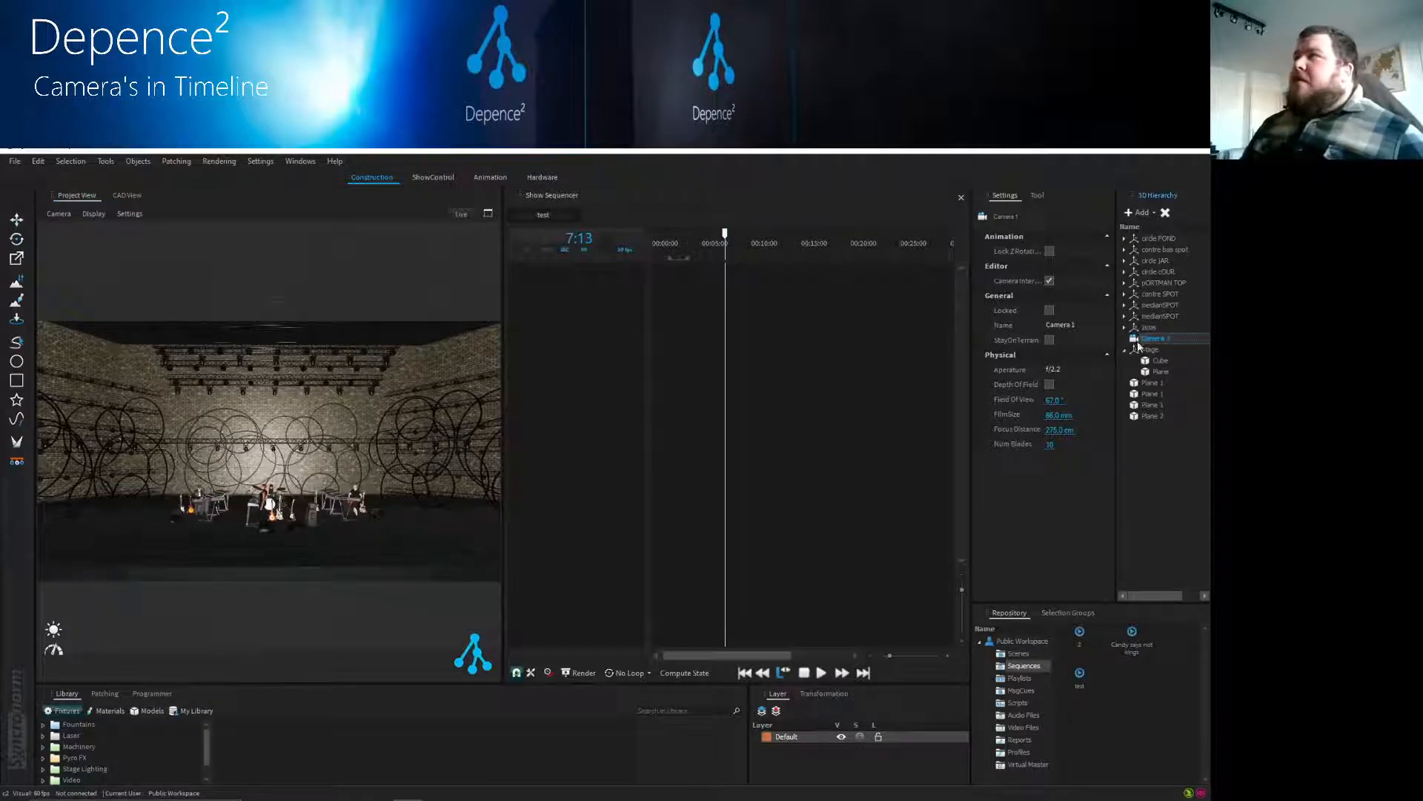
{"action": "left_click", "coordinate": [1150, 214]}
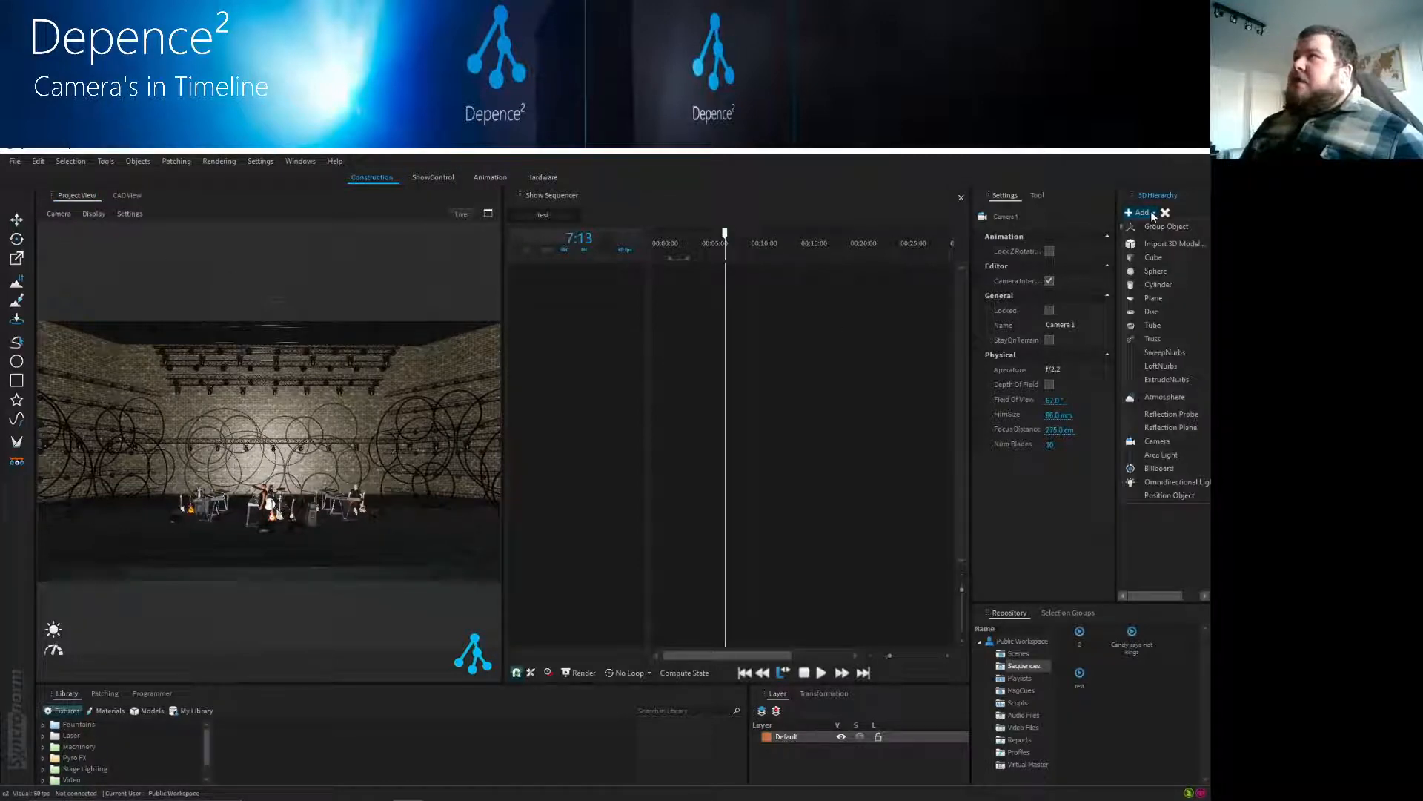
{"action": "left_click", "coordinate": [138, 162]}
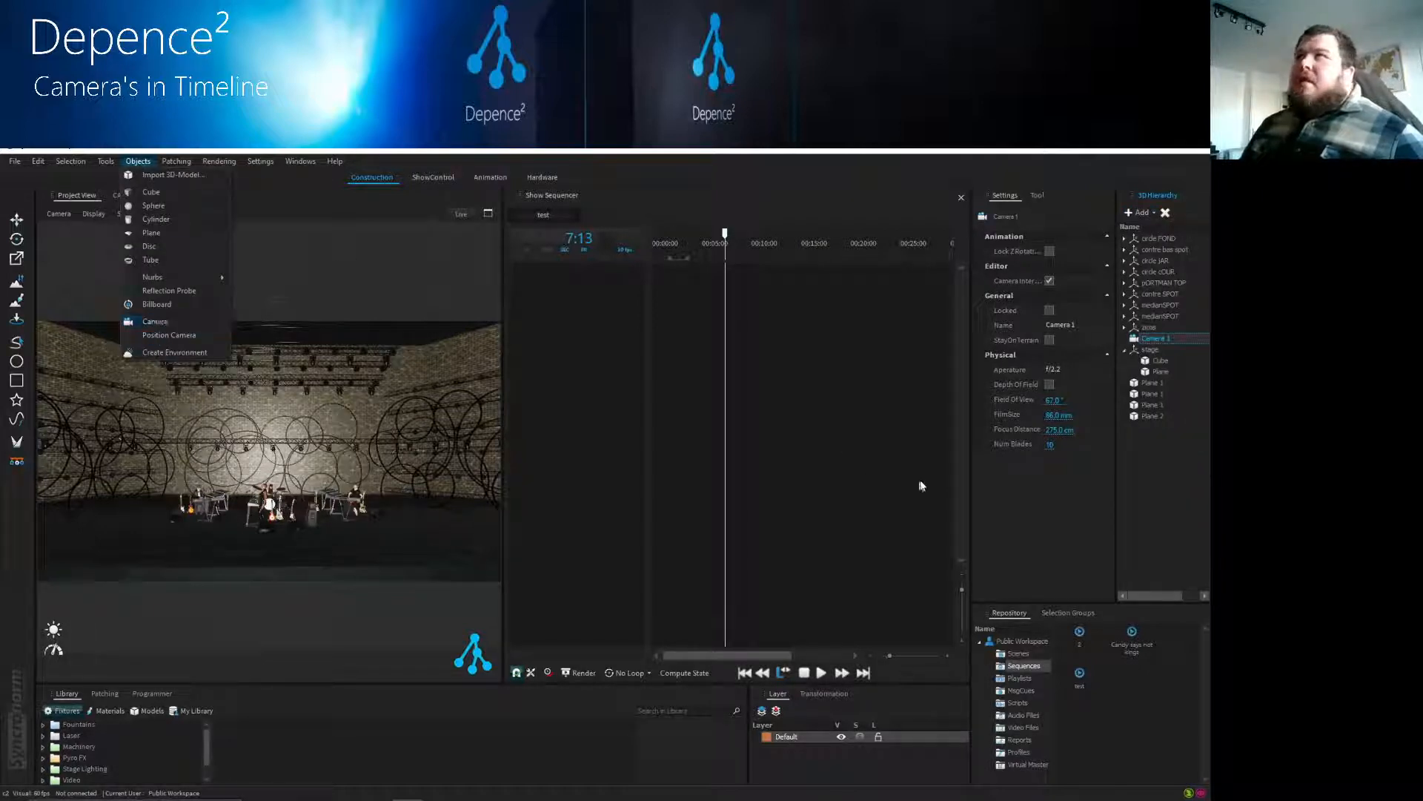
{"action": "left_click", "coordinate": [1129, 395]}
- Select Camera 1, make it the project view's scene camera, and open the view's settings
{"action": "left_click", "coordinate": [1150, 338]}
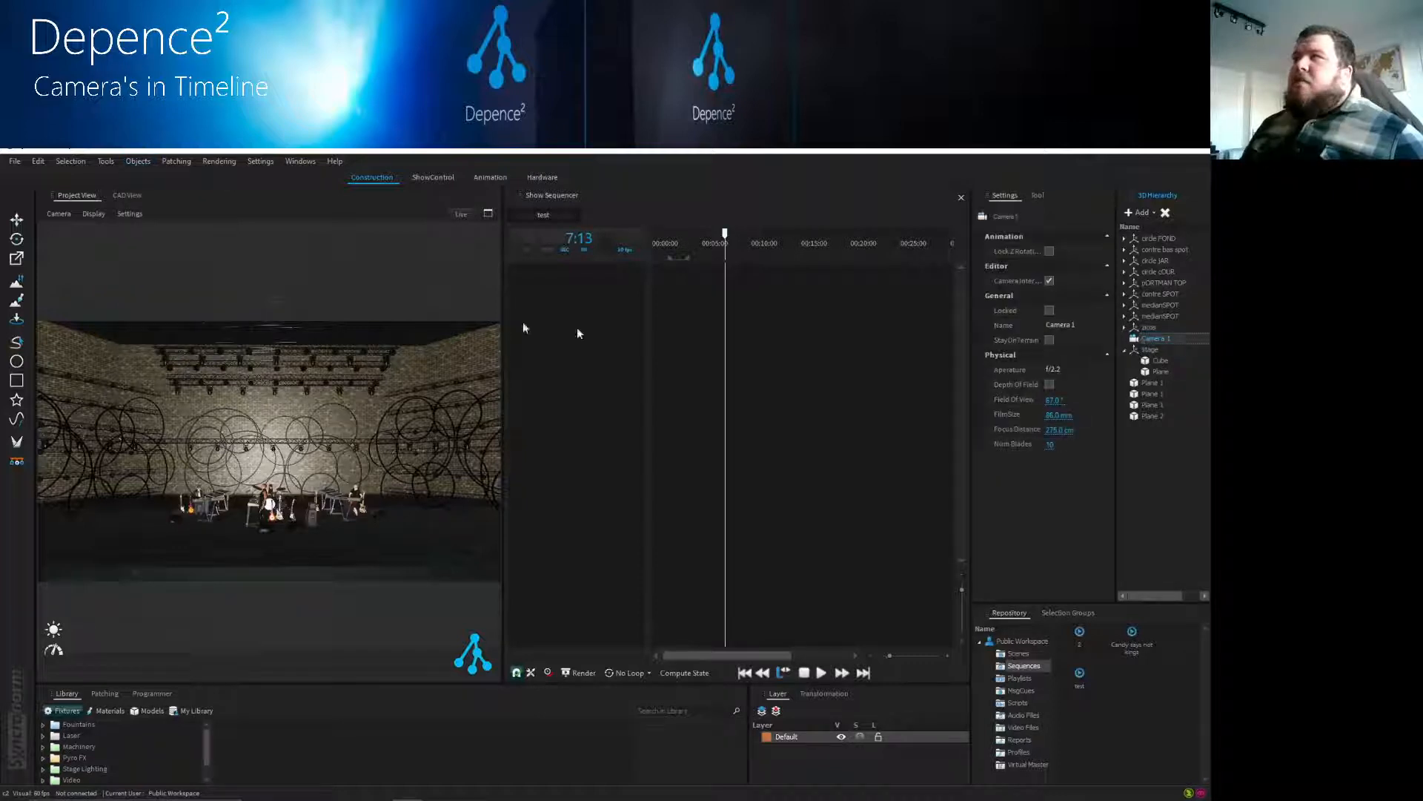
{"action": "left_click", "coordinate": [59, 214]}
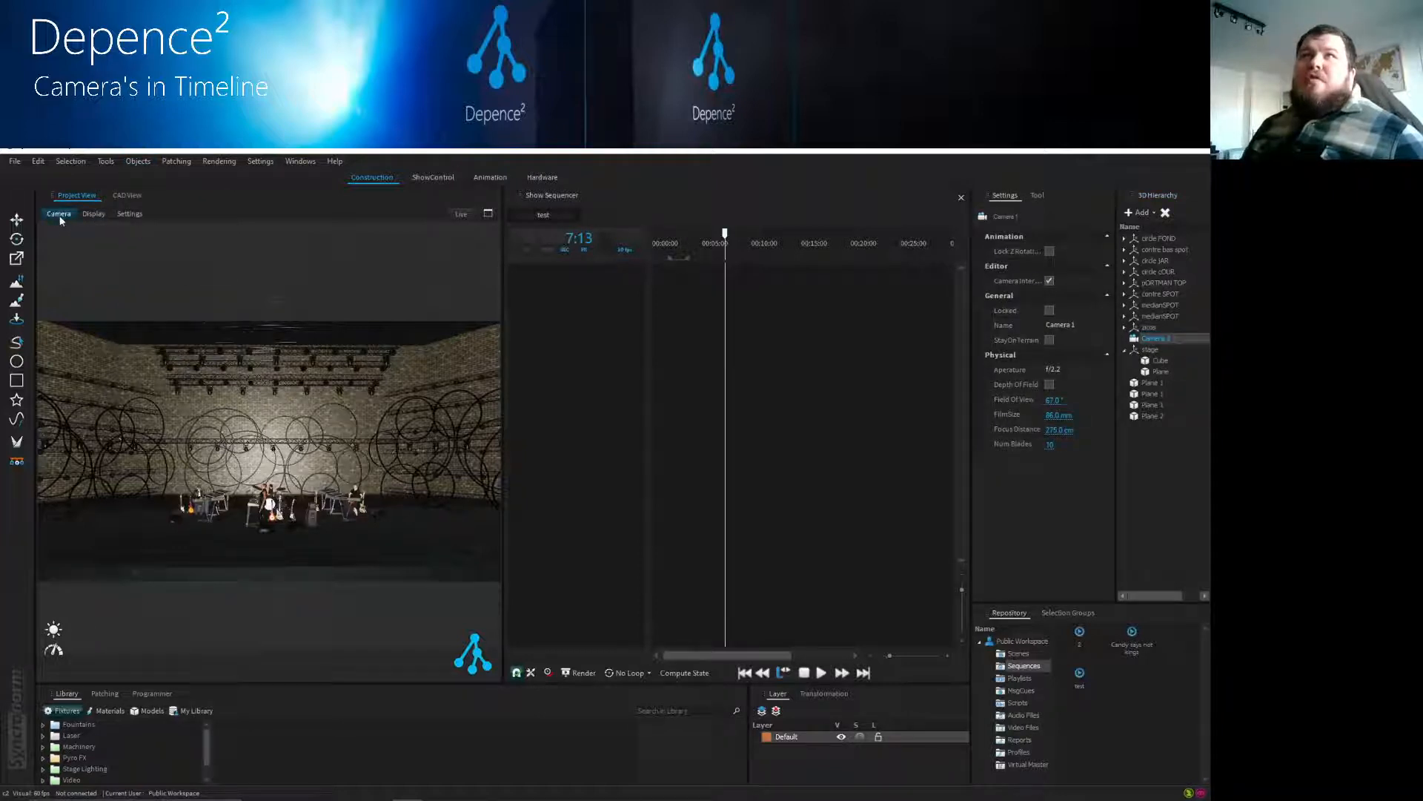
{"action": "mouse_move", "coordinate": [80, 228]}
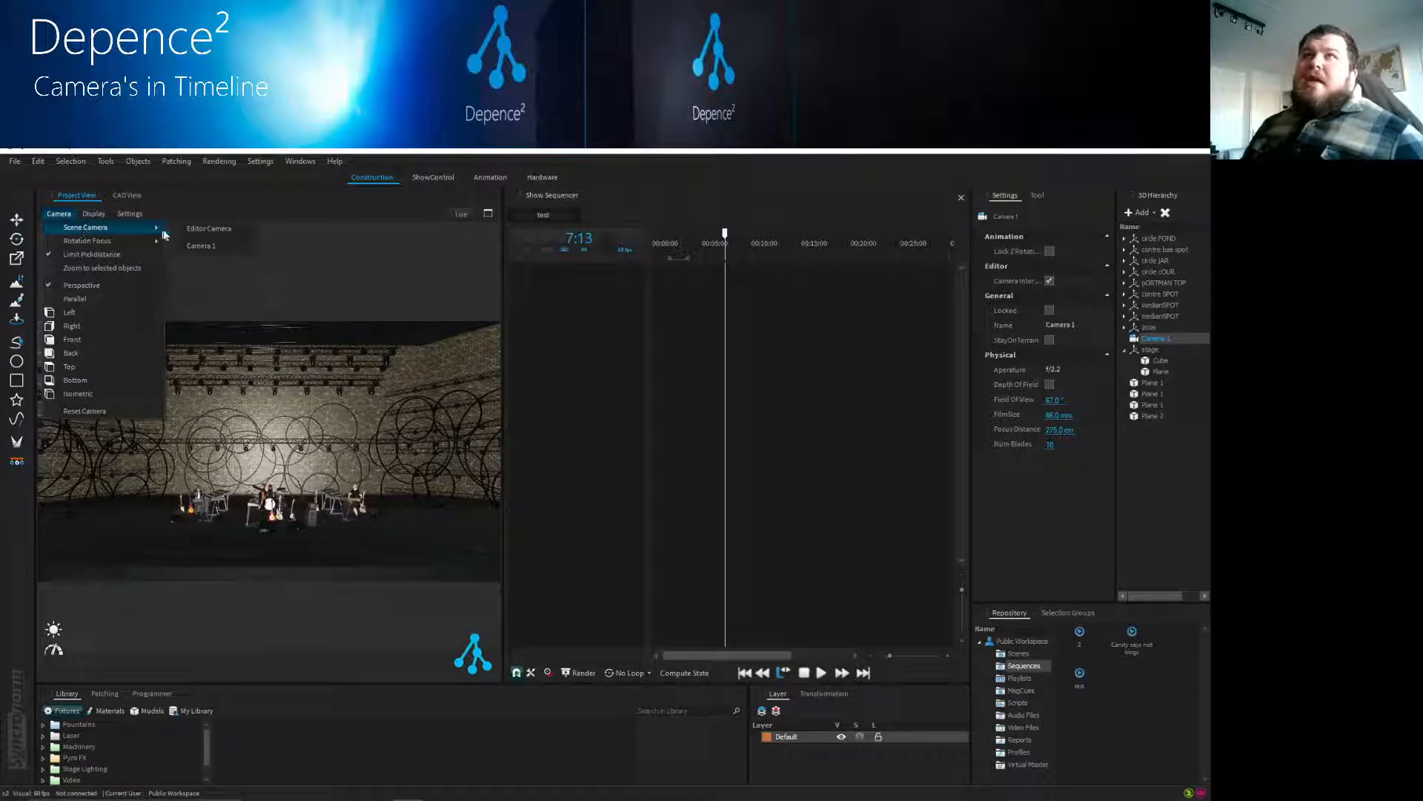
{"action": "left_click", "coordinate": [214, 245]}
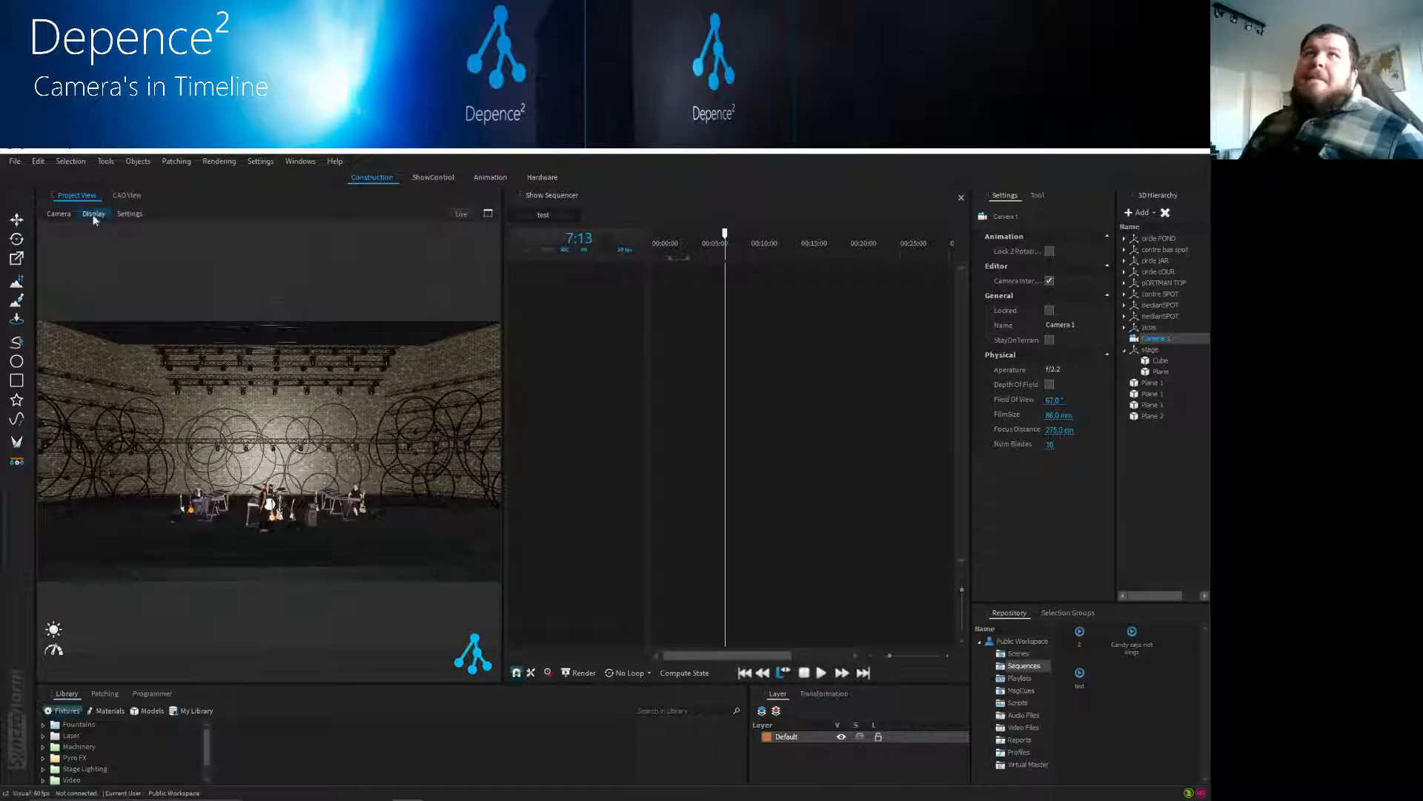
{"action": "left_click", "coordinate": [130, 215]}
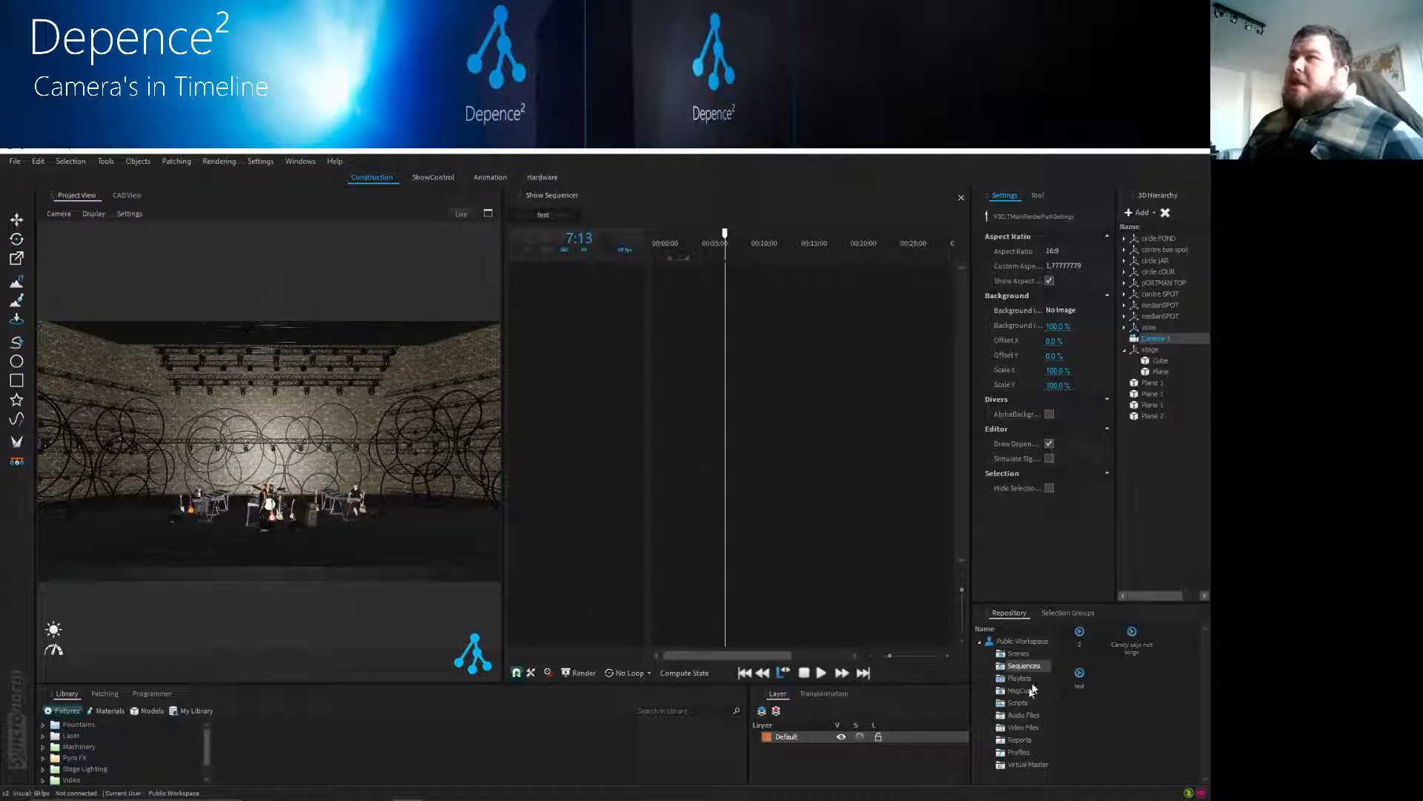
- Add Camera 1 from the 3D hierarchy as a track in the test sequence
{"action": "left_click", "coordinate": [1016, 666]}
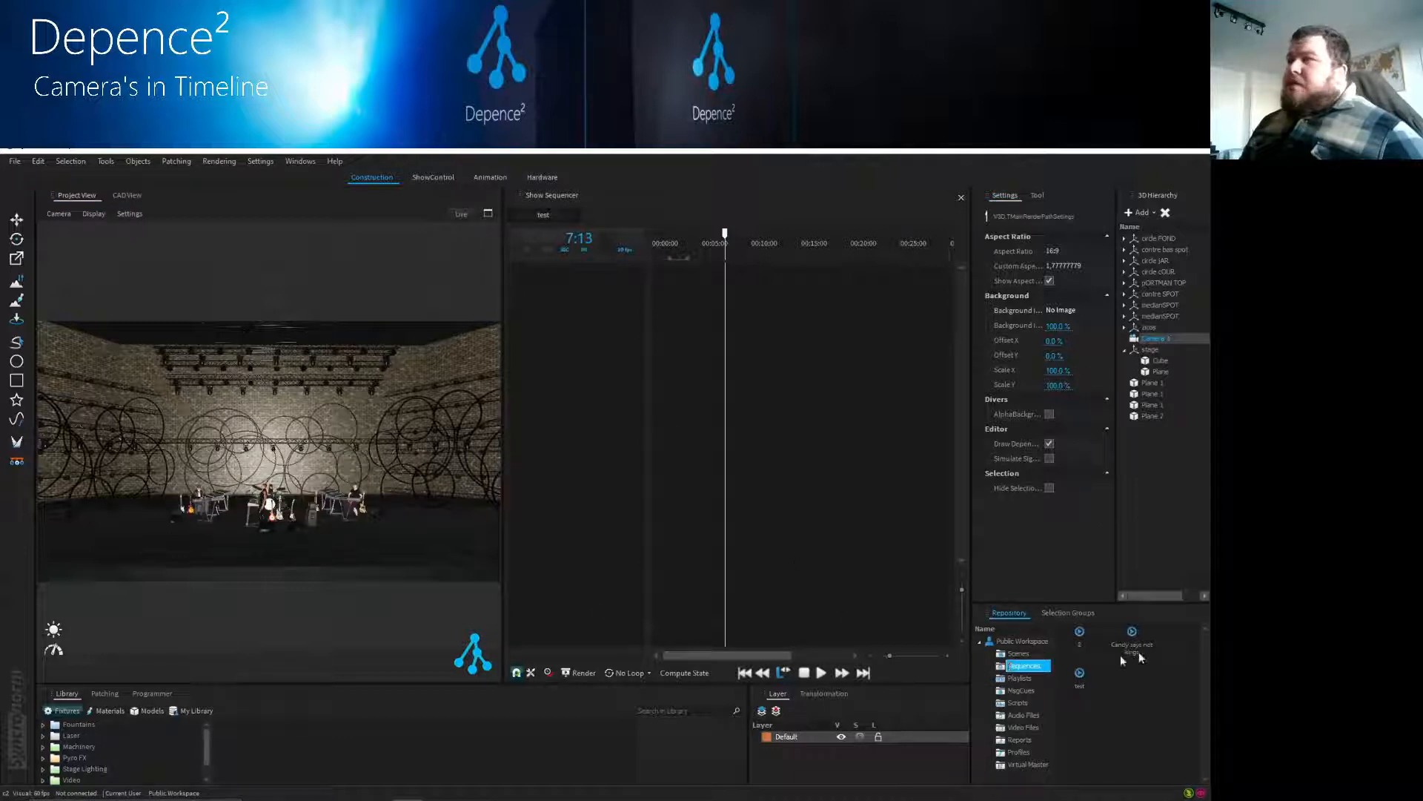
{"action": "left_click", "coordinate": [1079, 675]}
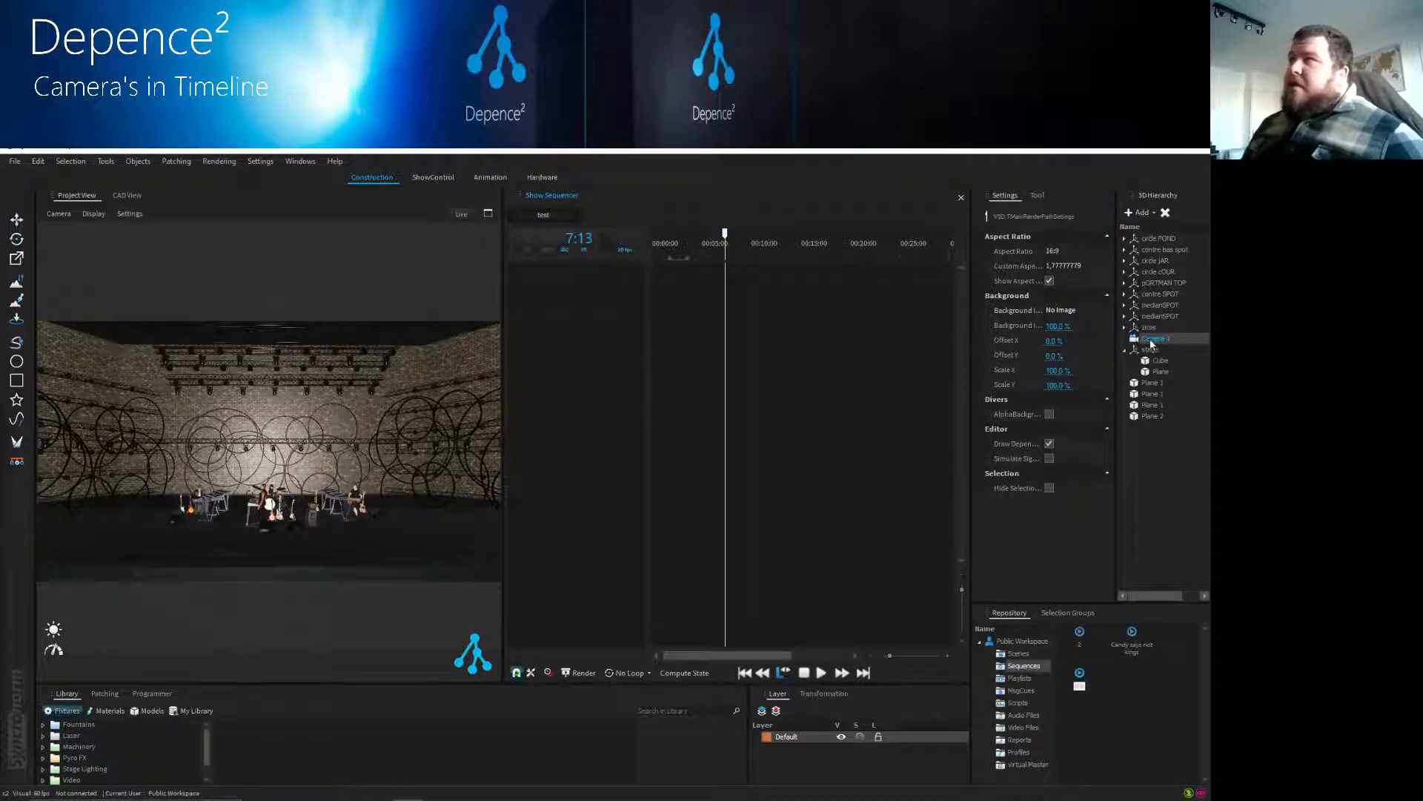
{"action": "left_click_drag", "start_coordinate": [1145, 339], "coordinate": [571, 292]}
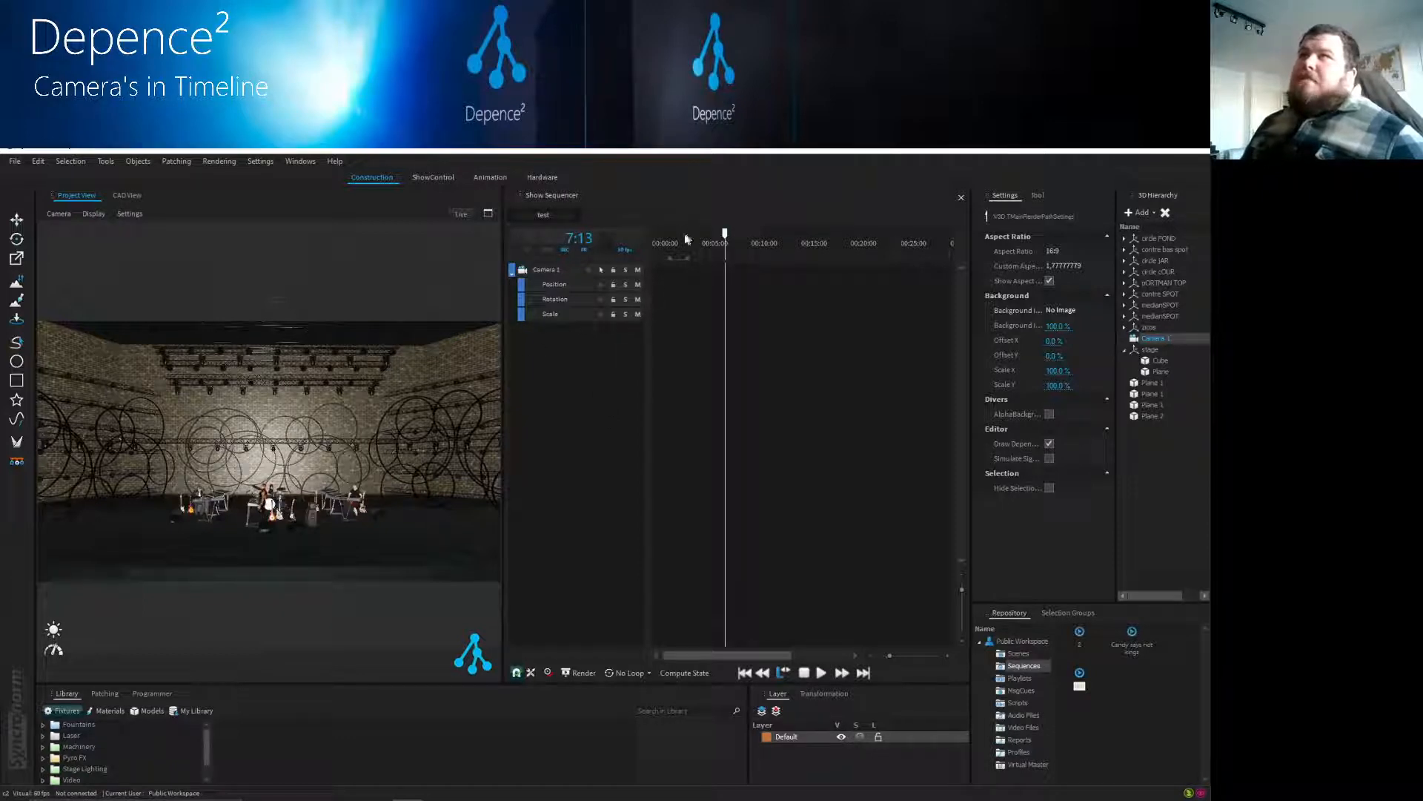
- Pull Camera 1 back to a distant wide shot of the stage and record it as a keyframe at the sequence start
{"action": "left_click_drag", "start_coordinate": [686, 239], "coordinate": [650, 240]}
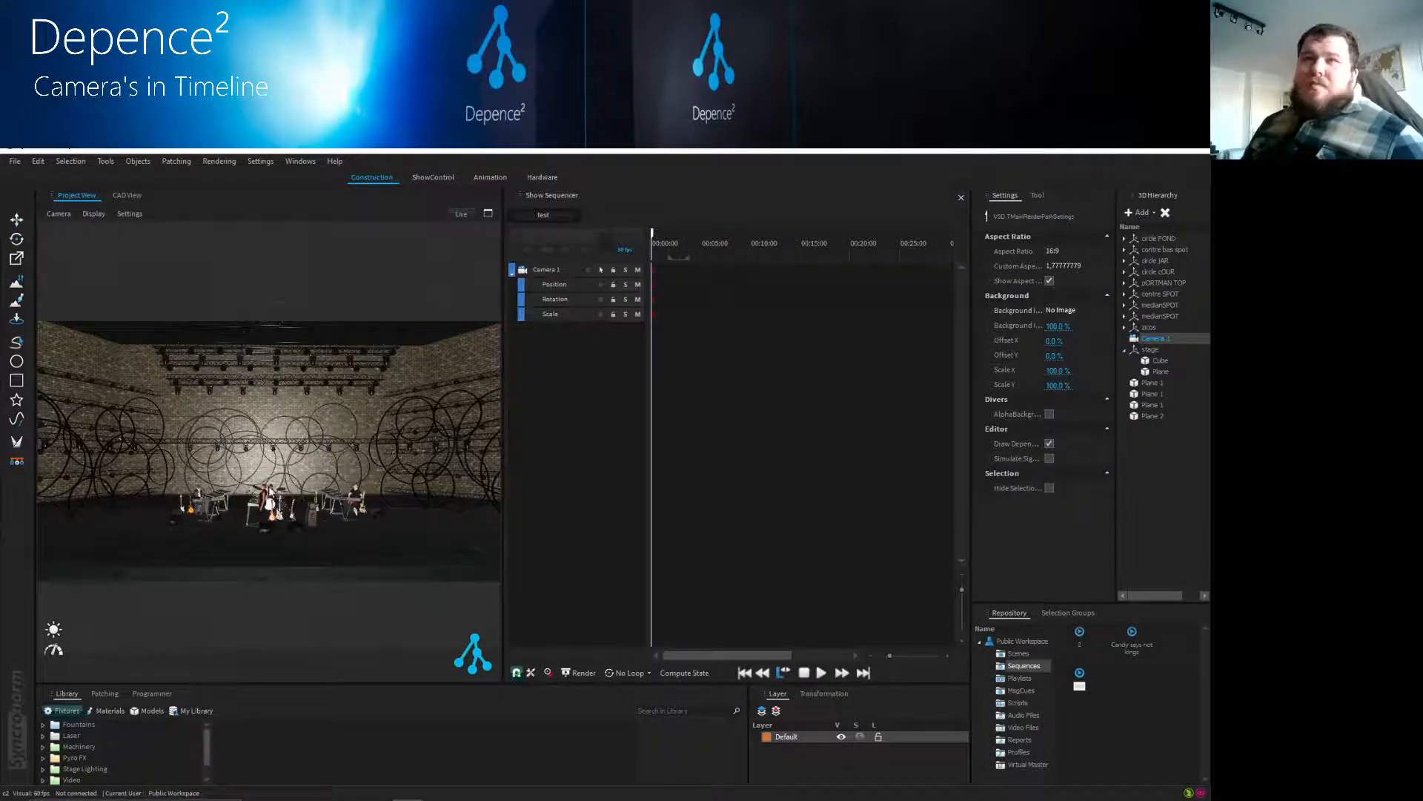
{"action": "middle_click_drag", "start_coordinate": [271, 492], "coordinate": [270, 501]}
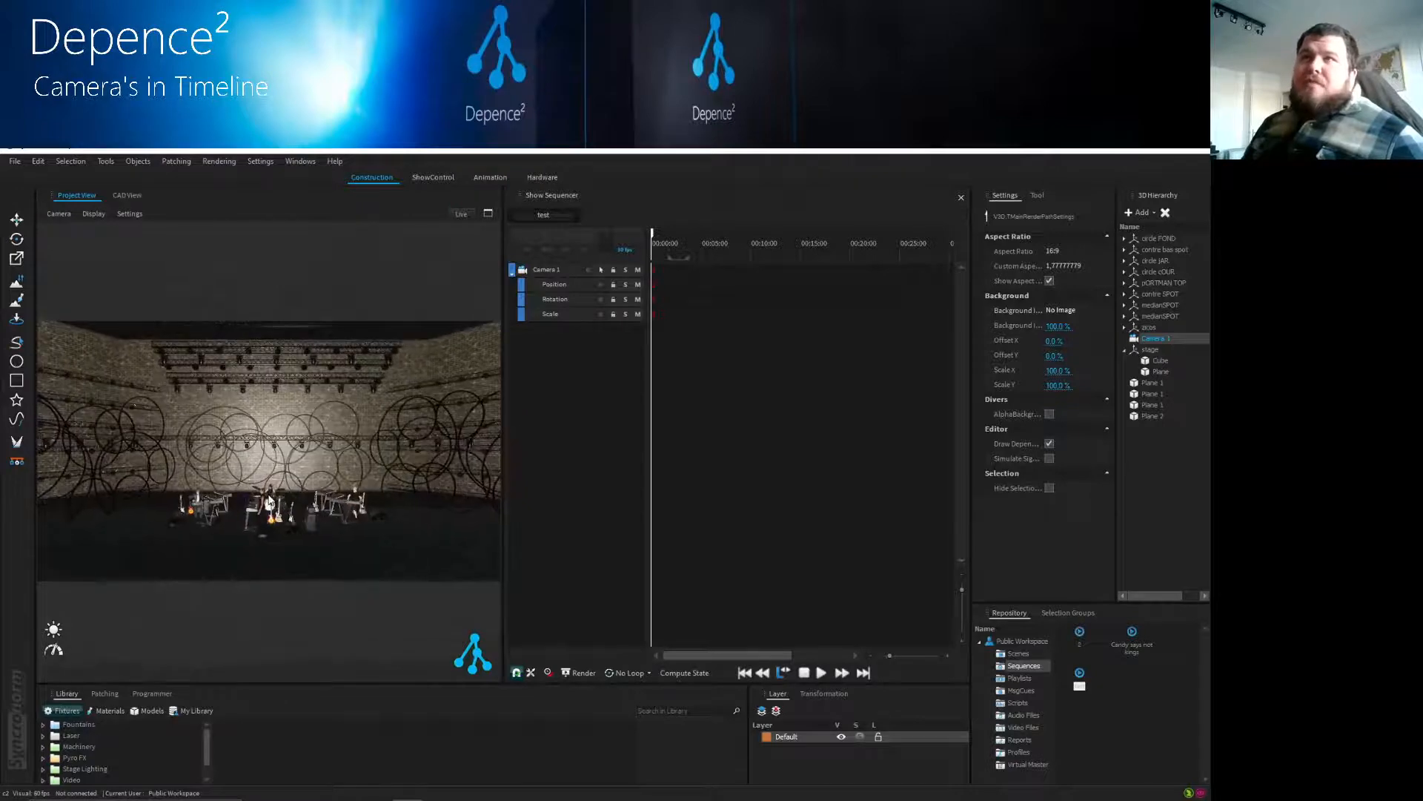
{"action": "scroll", "coordinate": [272, 497], "scroll_direction": "down", "scroll_amount": 8}
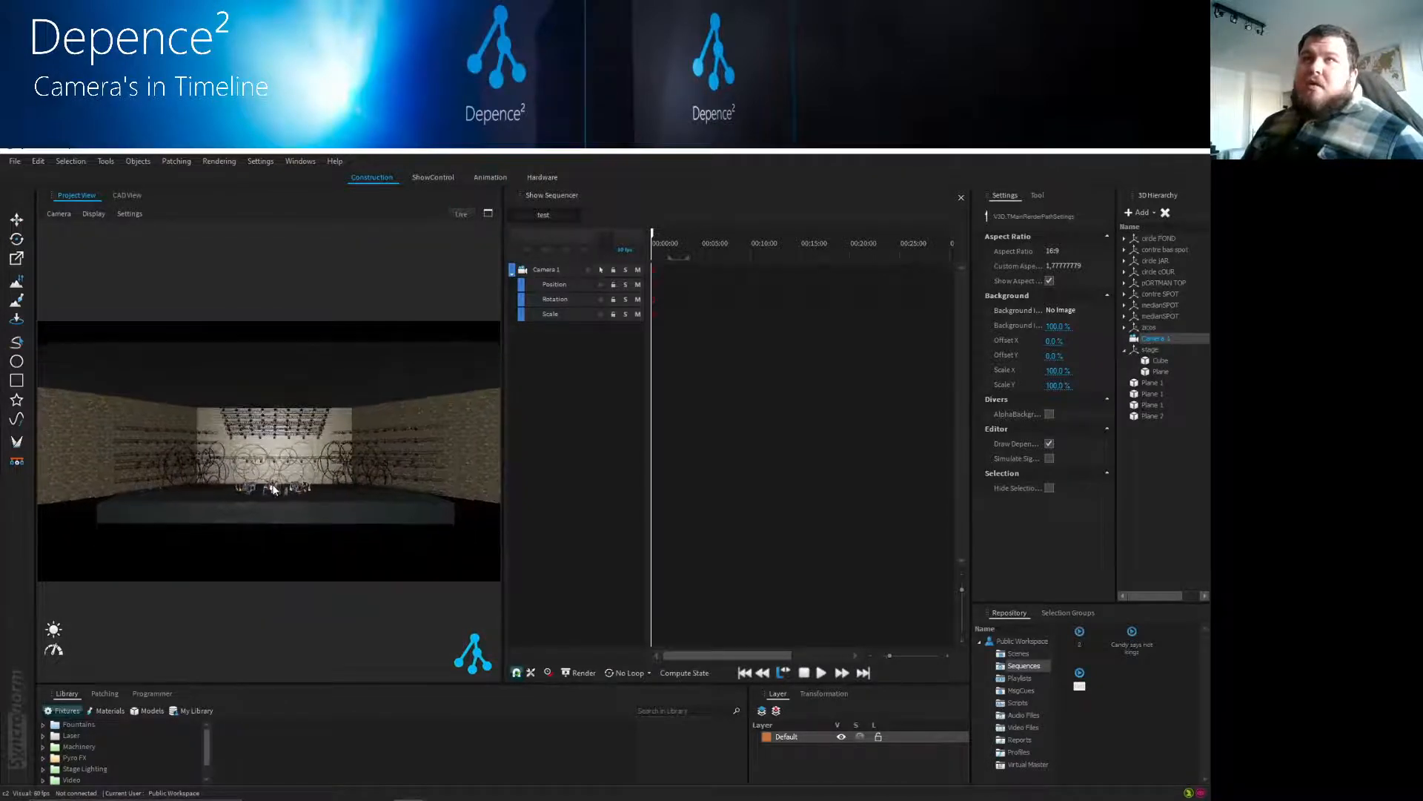
{"action": "middle_click_drag", "start_coordinate": [270, 486], "coordinate": [269, 502]}
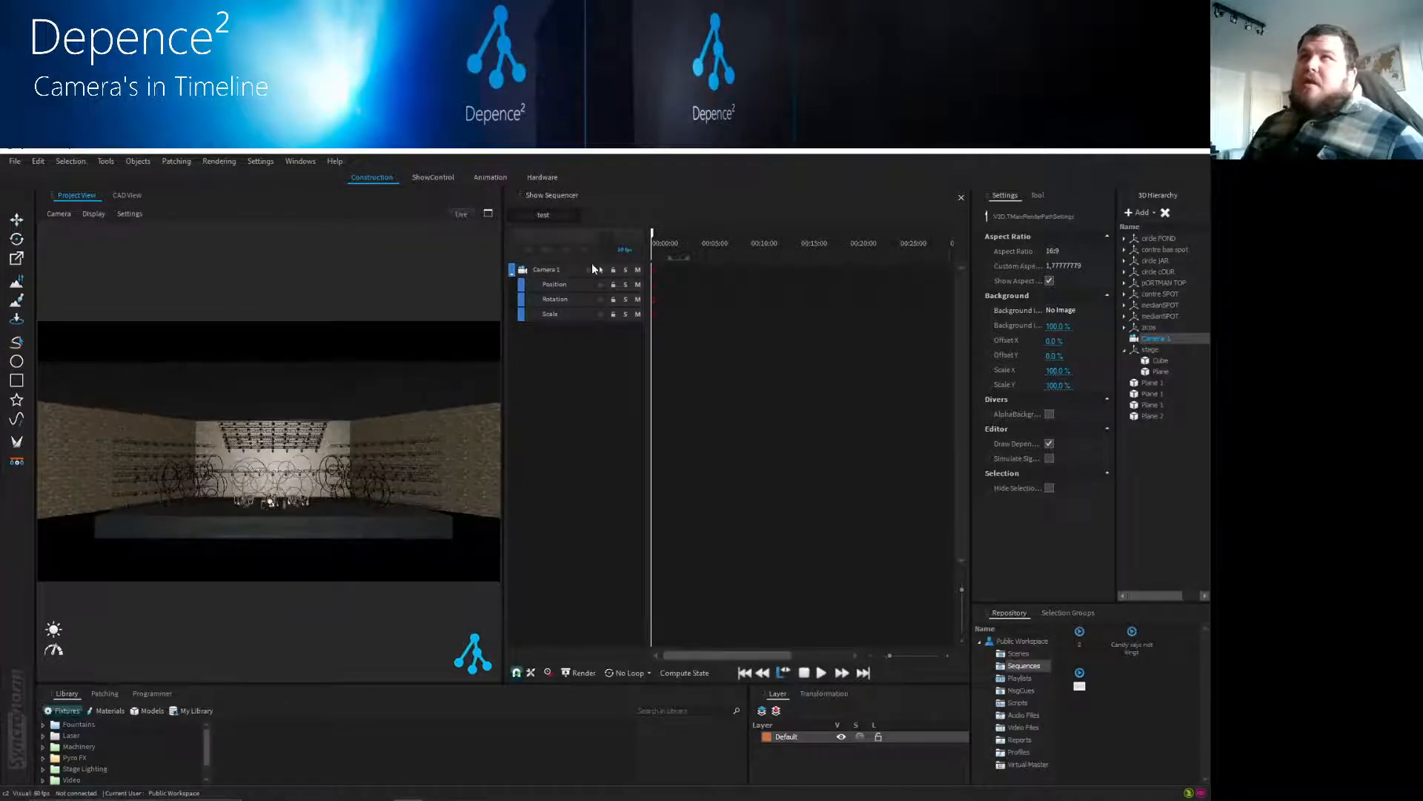
{"action": "left_click", "coordinate": [592, 269]}
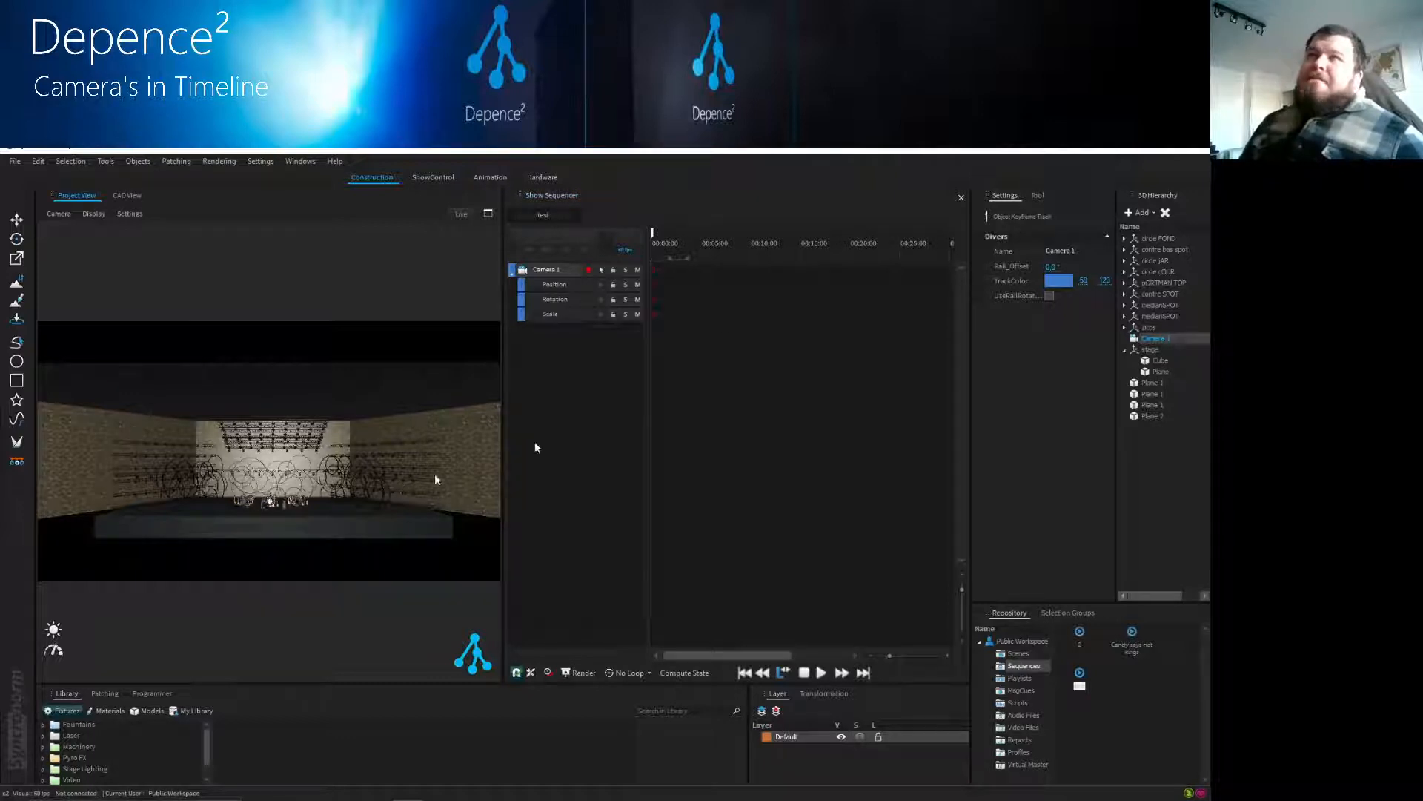
- Move Camera 1 in closer to the whole band and record a keyframe at 4:07
{"action": "left_click_drag", "start_coordinate": [686, 251], "coordinate": [693, 248]}
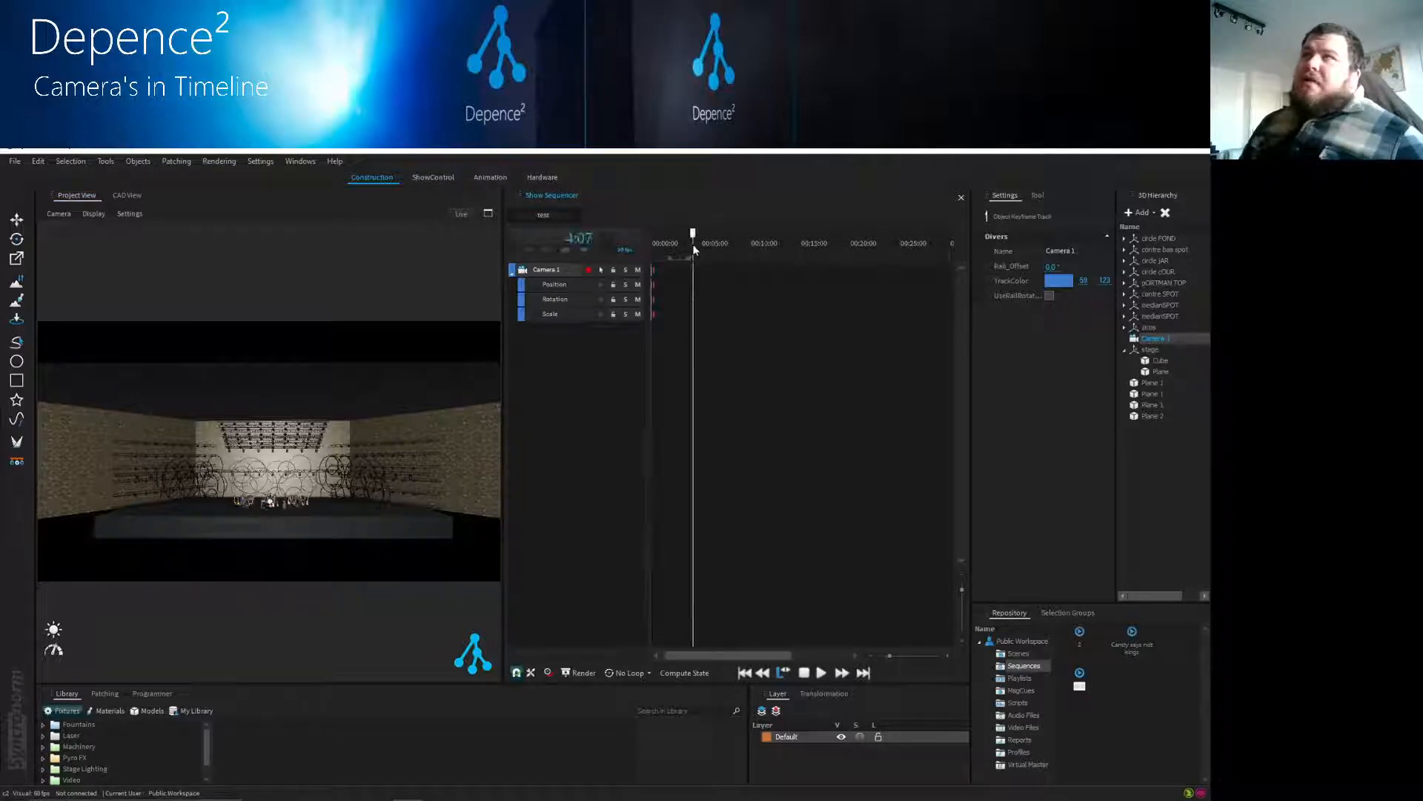
{"action": "scroll", "coordinate": [269, 504], "scroll_direction": "up", "scroll_amount": 5}
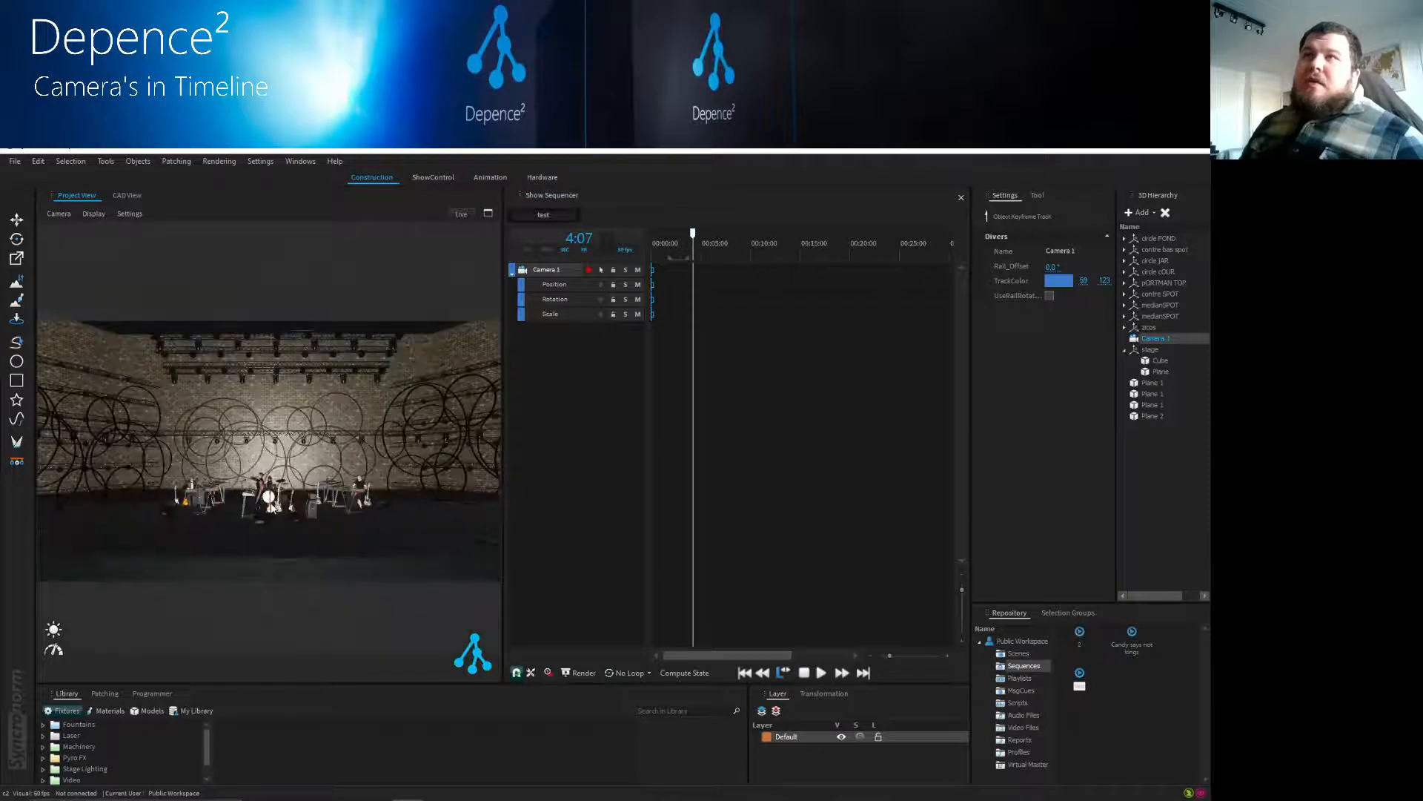
{"action": "left_click", "coordinate": [588, 269]}
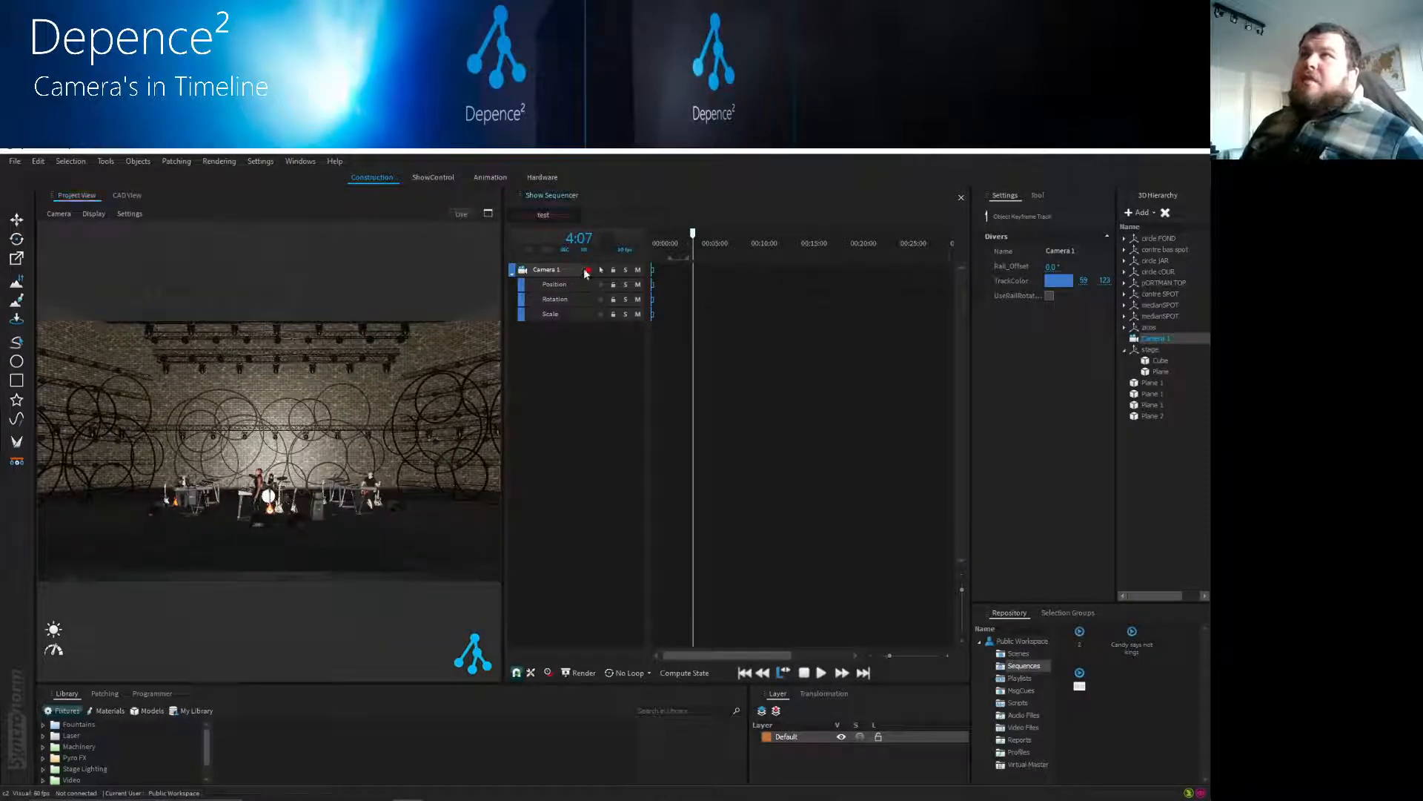
{"action": "mouse_move", "coordinate": [693, 235]}
{"action": "left_mouse_down"}
{"action": "mouse_move", "coordinate": [660, 235]}
{"action": "mouse_move", "coordinate": [694, 243]}
{"action": "left_mouse_up"}
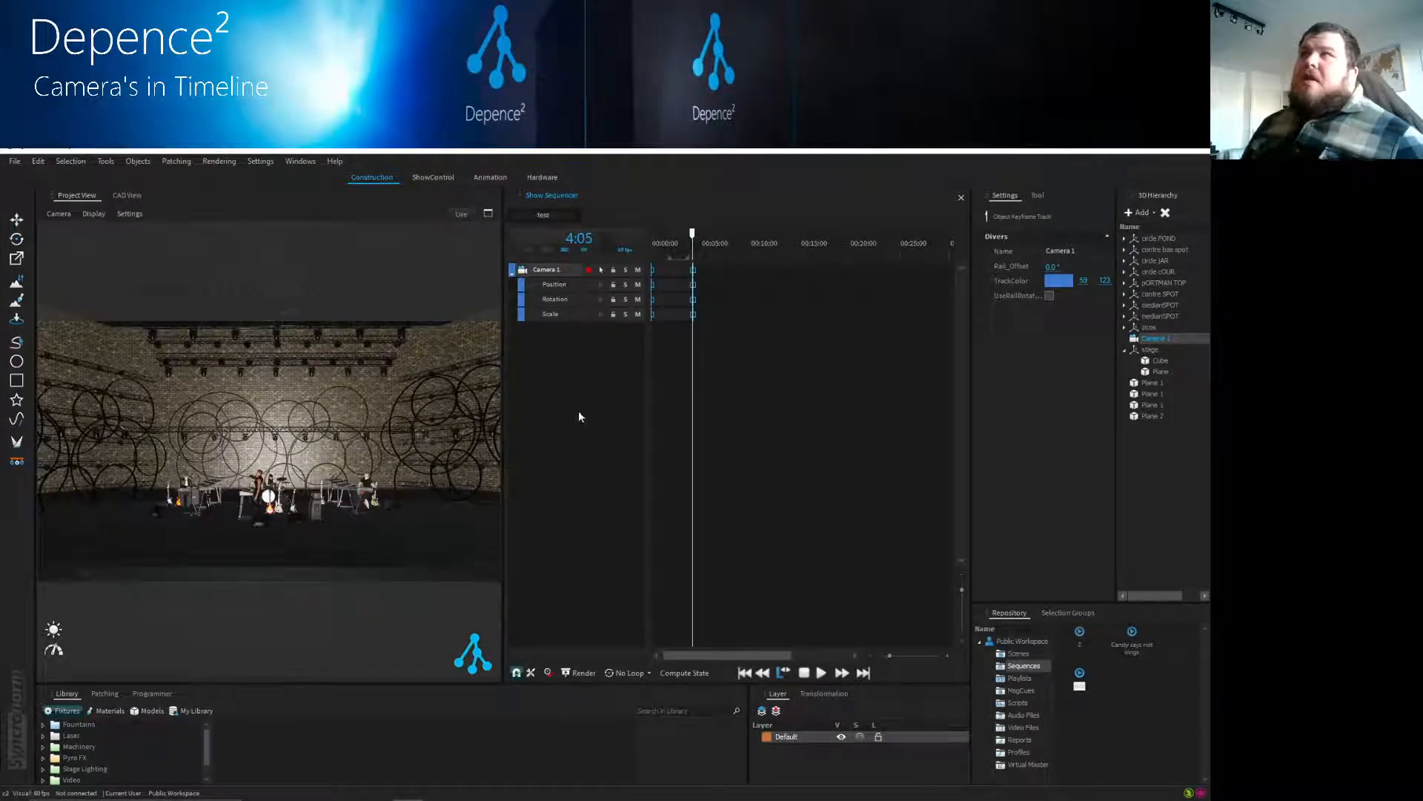
- Frame Camera 1 on a close-up of the keyboard player and record a keyframe at 7:21
{"action": "left_click", "coordinate": [727, 245]}
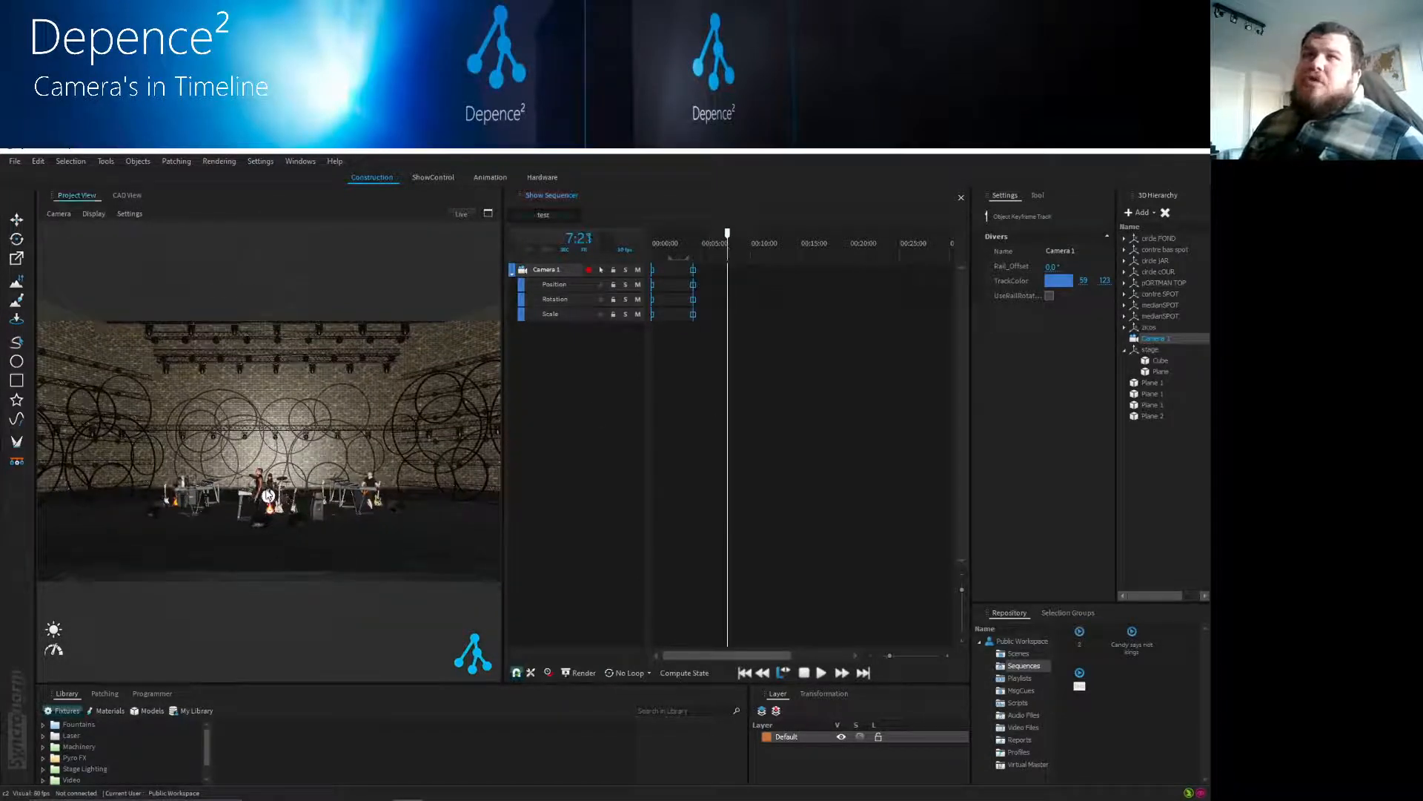
{"action": "middle_click_drag", "start_coordinate": [261, 495], "coordinate": [367, 502]}
{"action": "scroll", "coordinate": [253, 511], "scroll_direction": "up", "scroll_amount": 5}
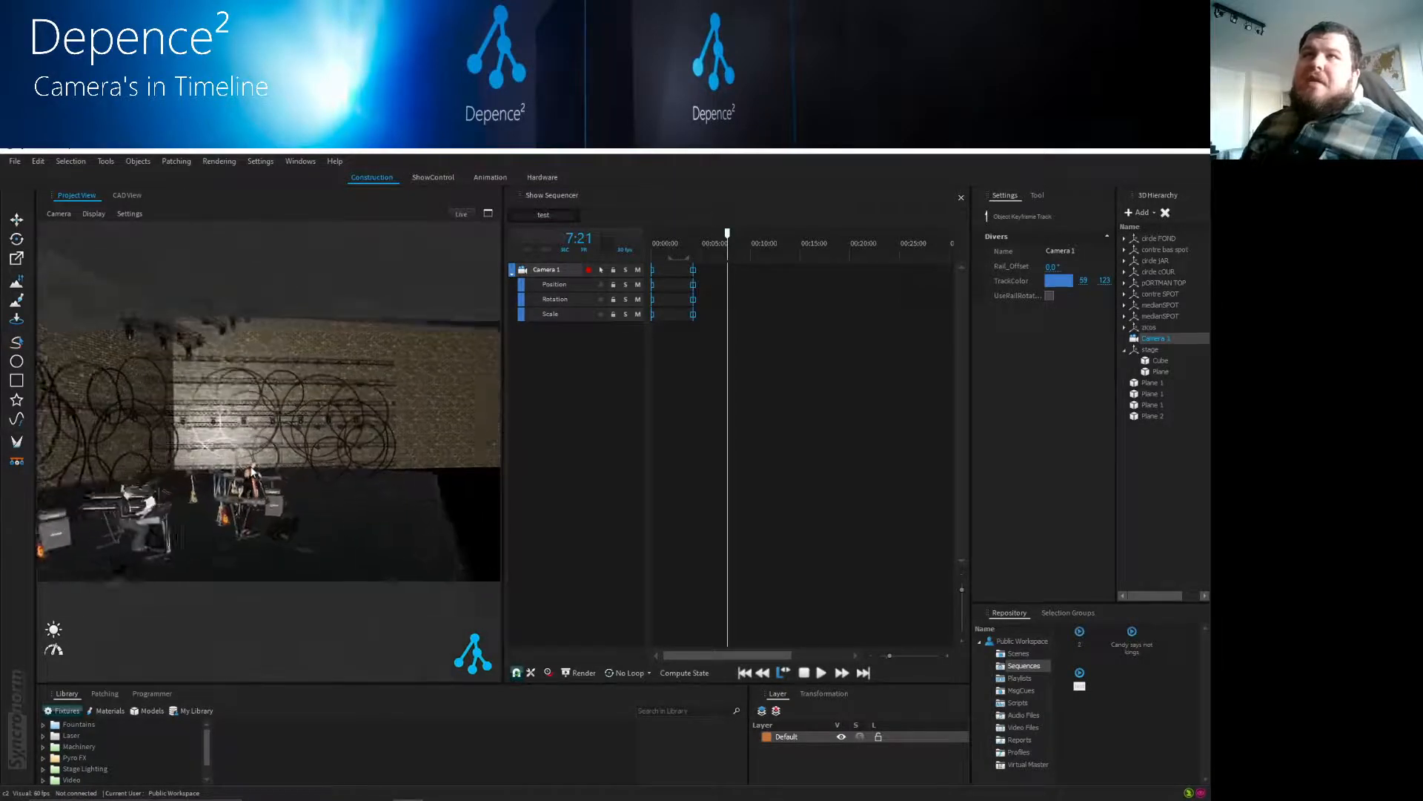
{"action": "scroll", "coordinate": [252, 522], "scroll_direction": "up", "scroll_amount": 6}
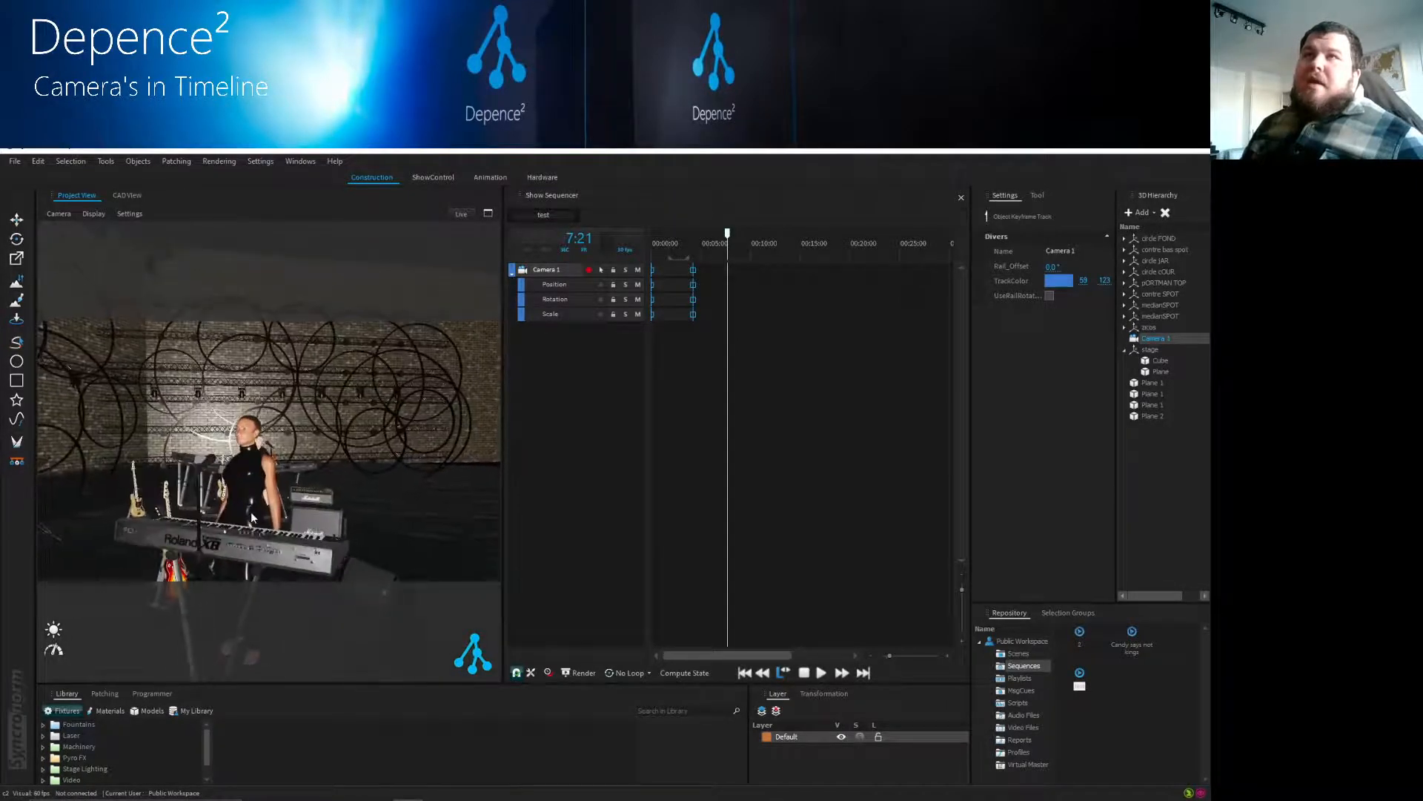
{"action": "middle_click_drag", "start_coordinate": [273, 522], "coordinate": [288, 520]}
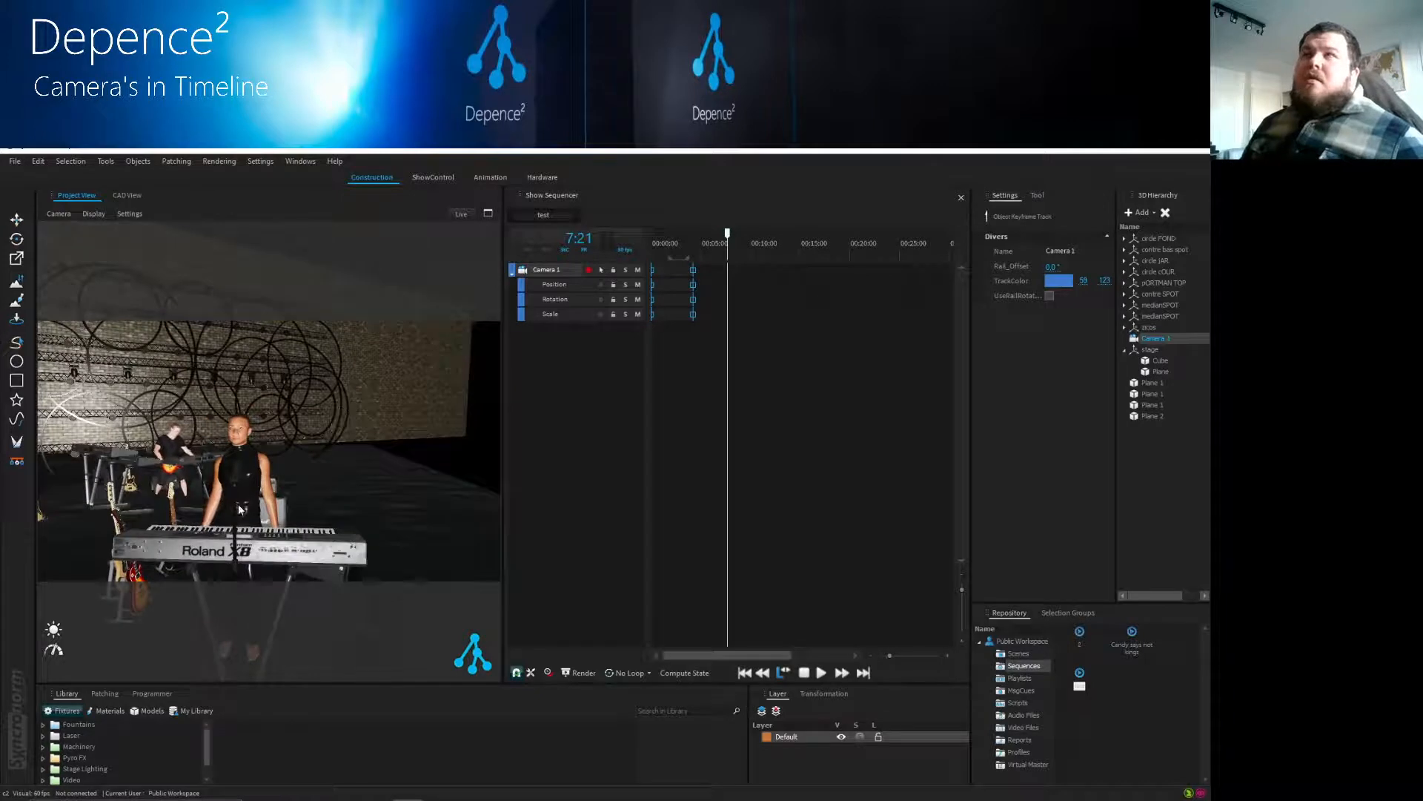
{"action": "middle_click_drag", "start_coordinate": [255, 449], "coordinate": [173, 444]}
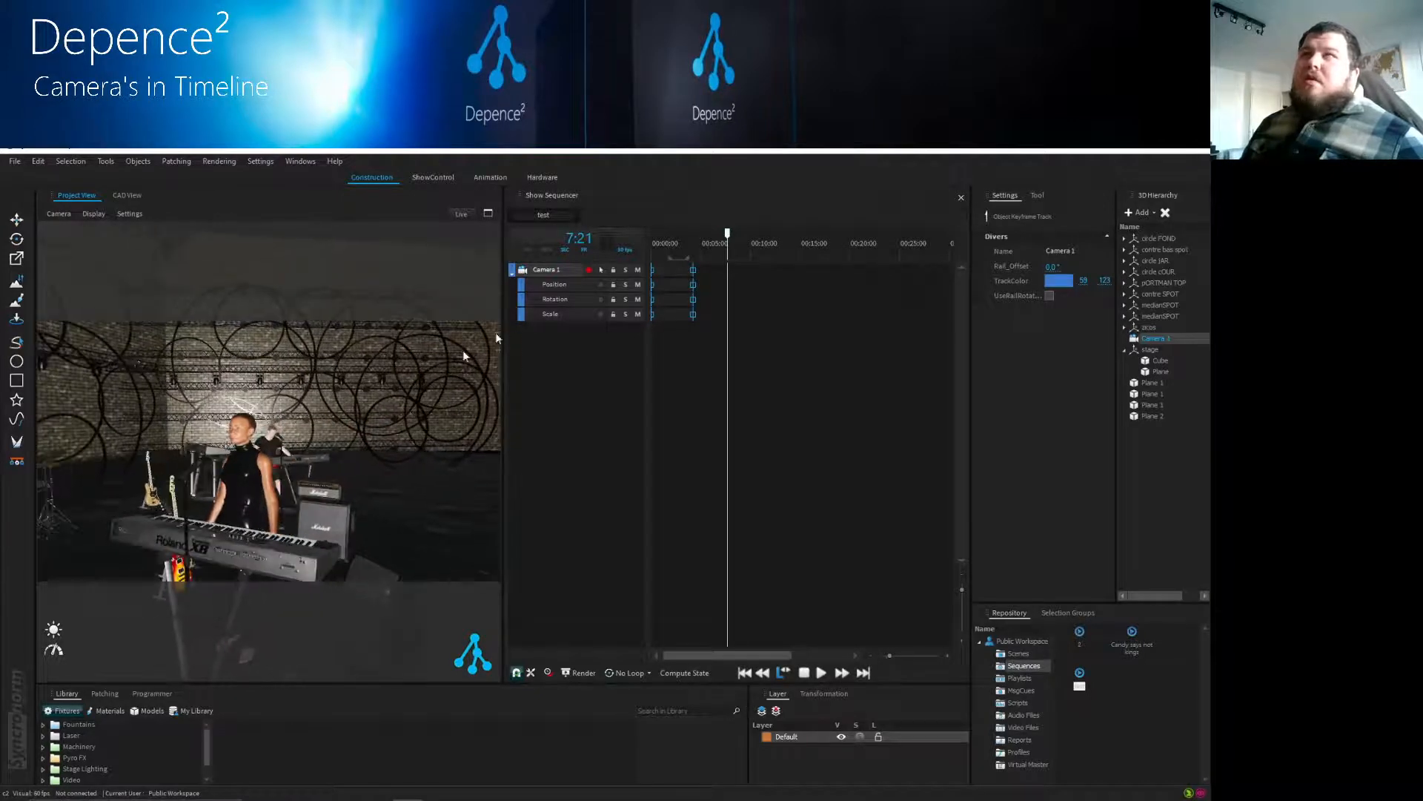
{"action": "left_click", "coordinate": [589, 270]}
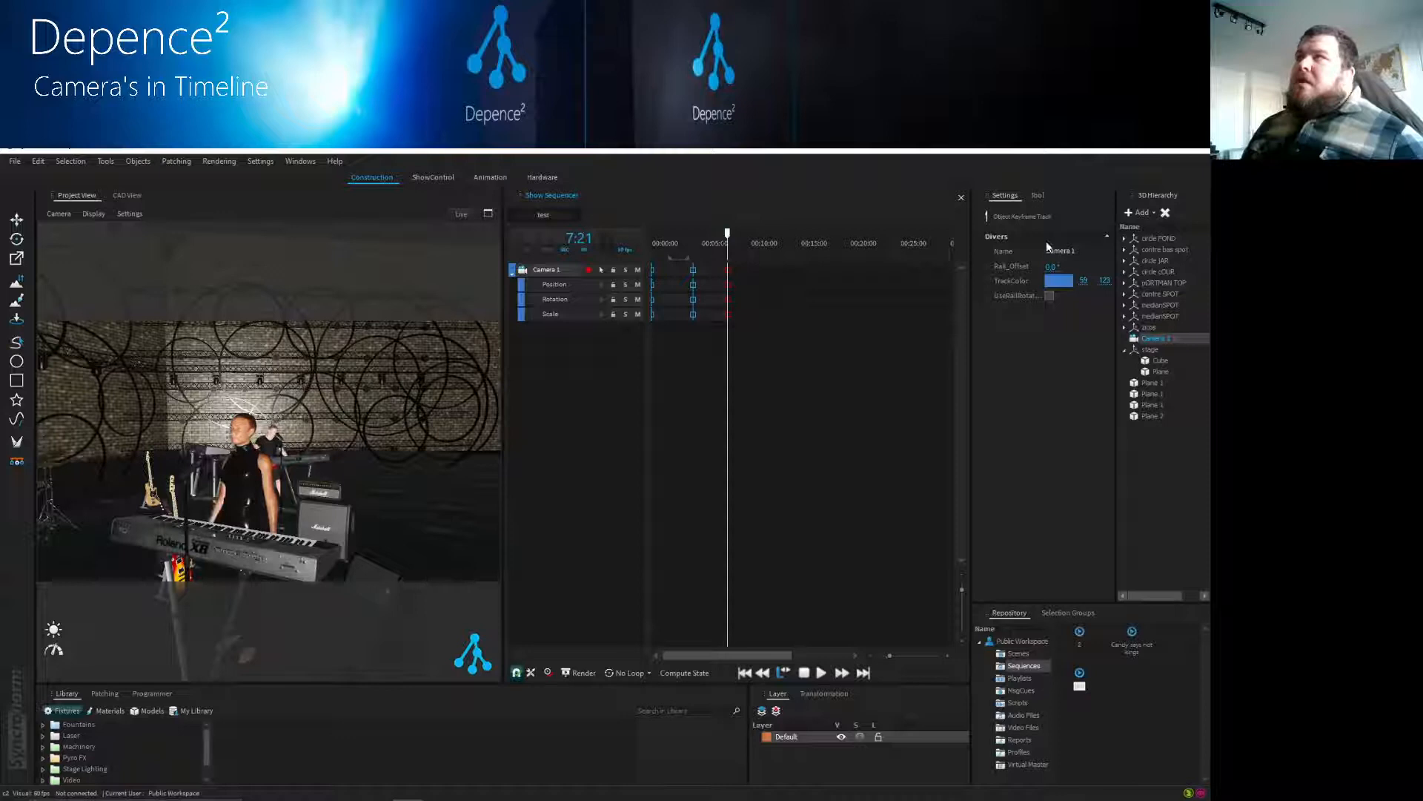
- Set the ease of the Camera 1 keyframe at 7:21 to Switch
{"action": "left_click", "coordinate": [728, 270]}
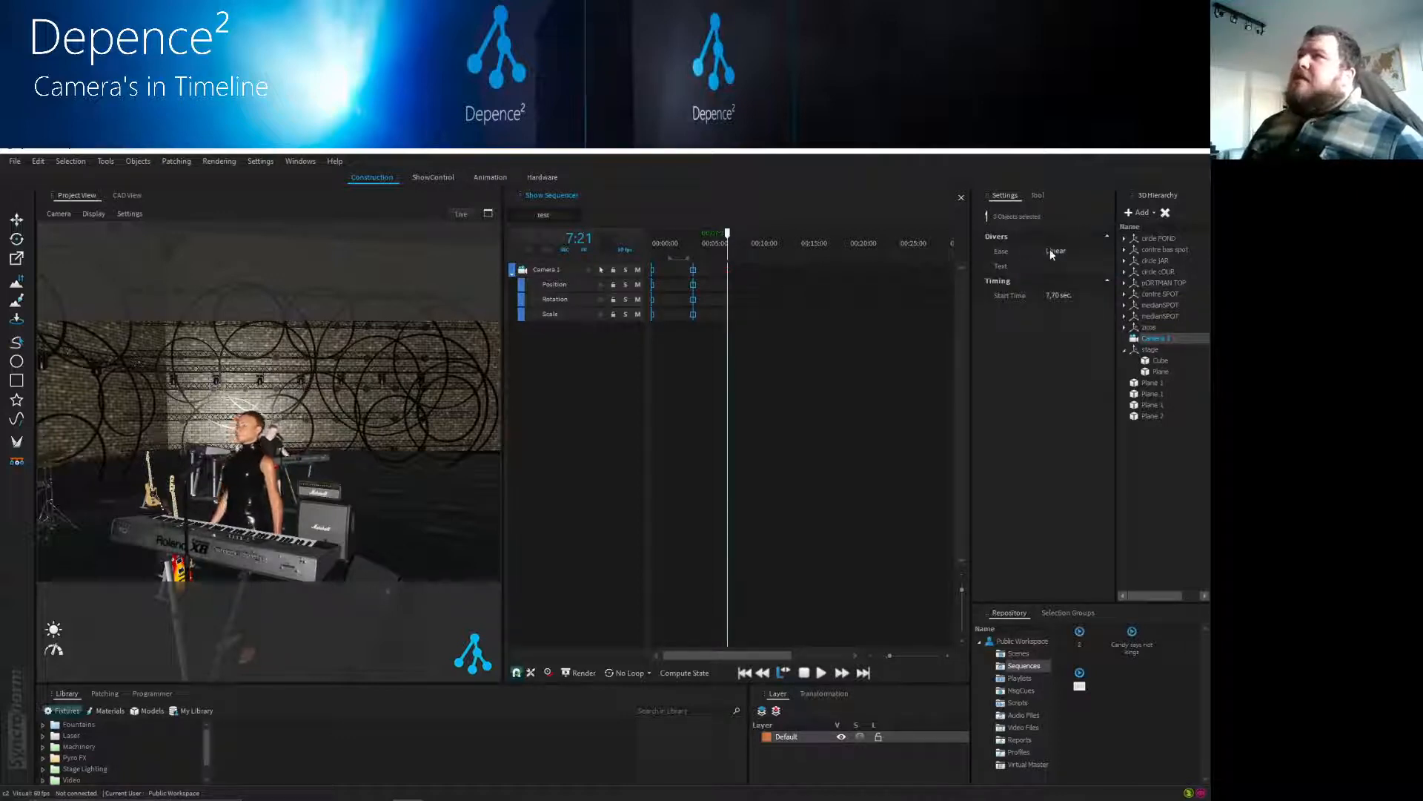
{"action": "left_click", "coordinate": [1108, 252]}
{"action": "left_click", "coordinate": [1107, 252]}
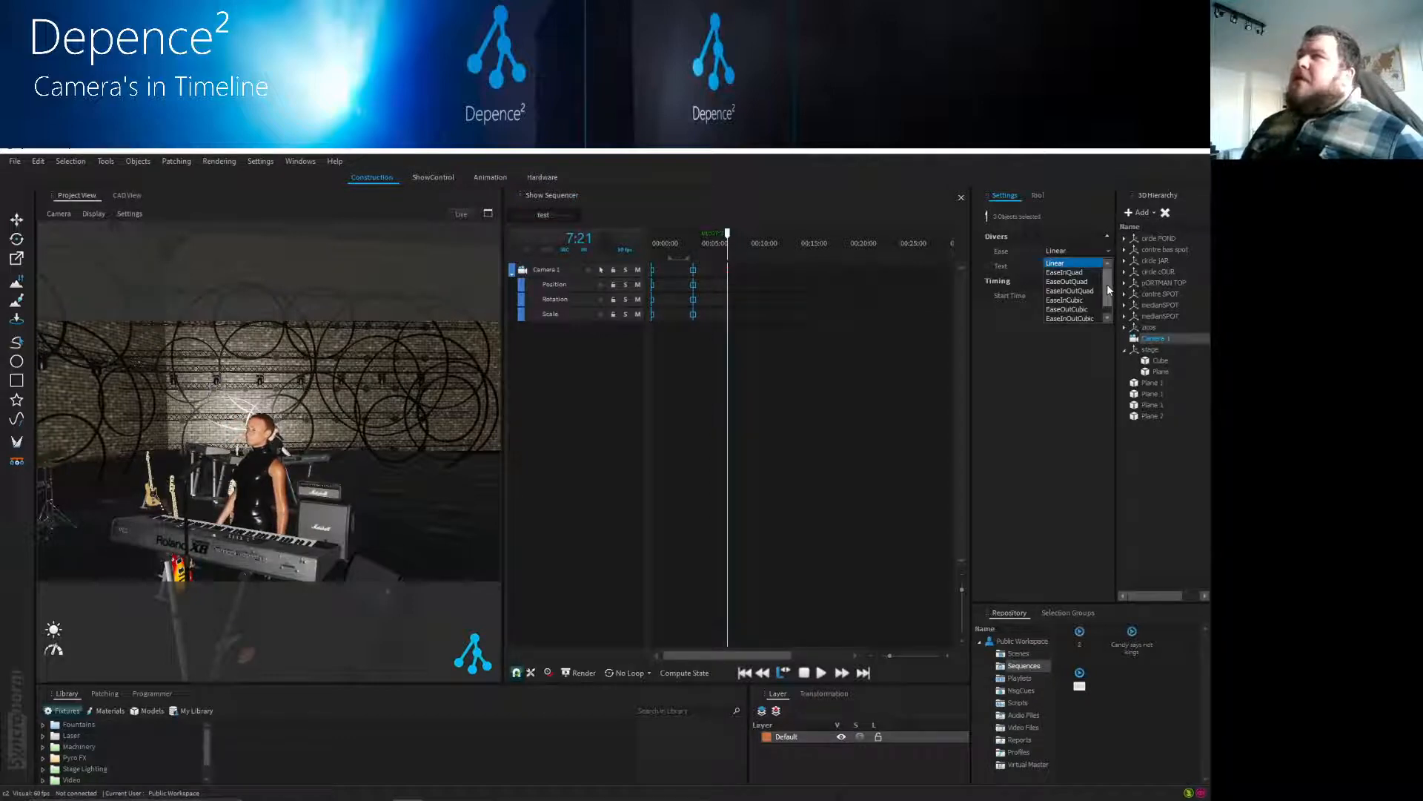
{"action": "left_click_drag", "start_coordinate": [1108, 288], "coordinate": [1108, 295]}
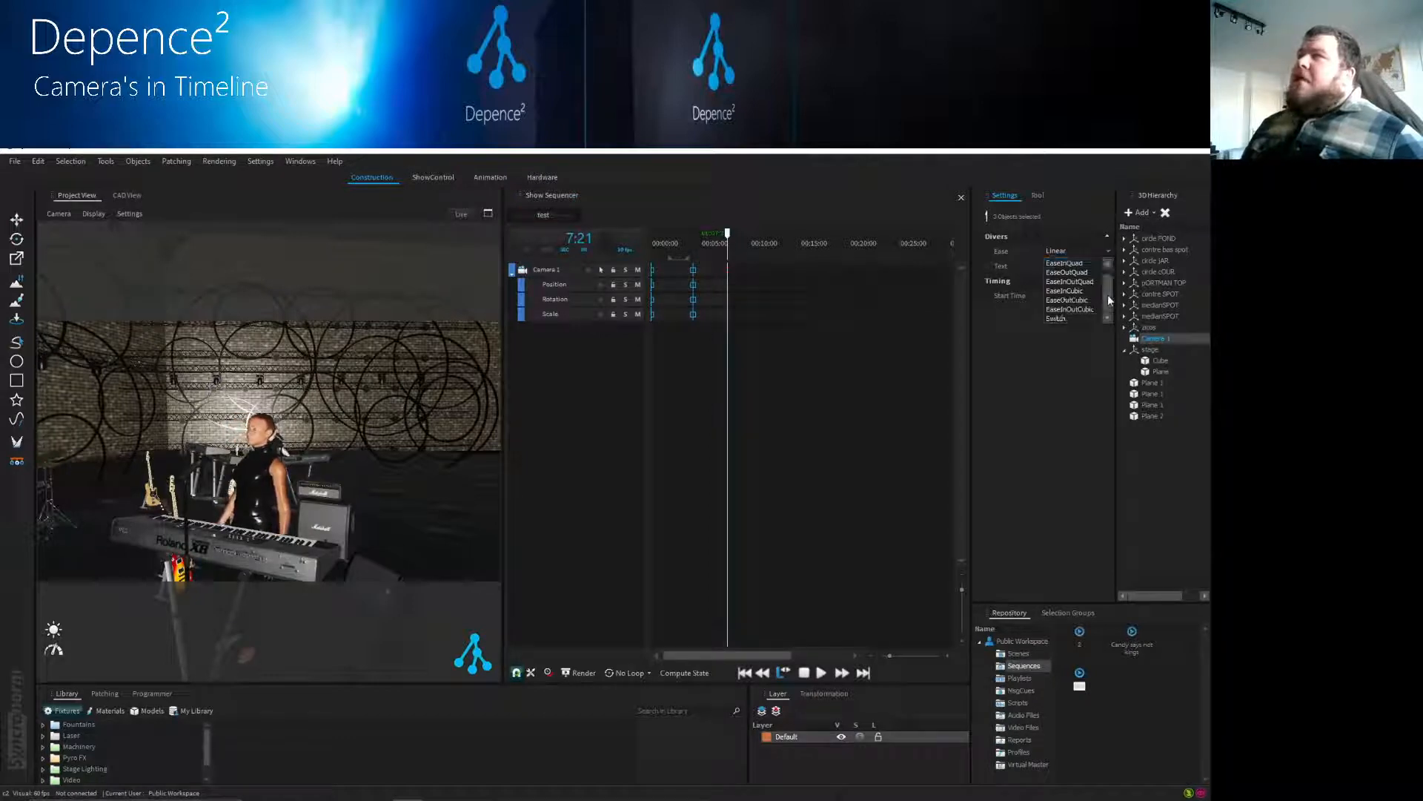
{"action": "left_click", "coordinate": [1069, 319]}
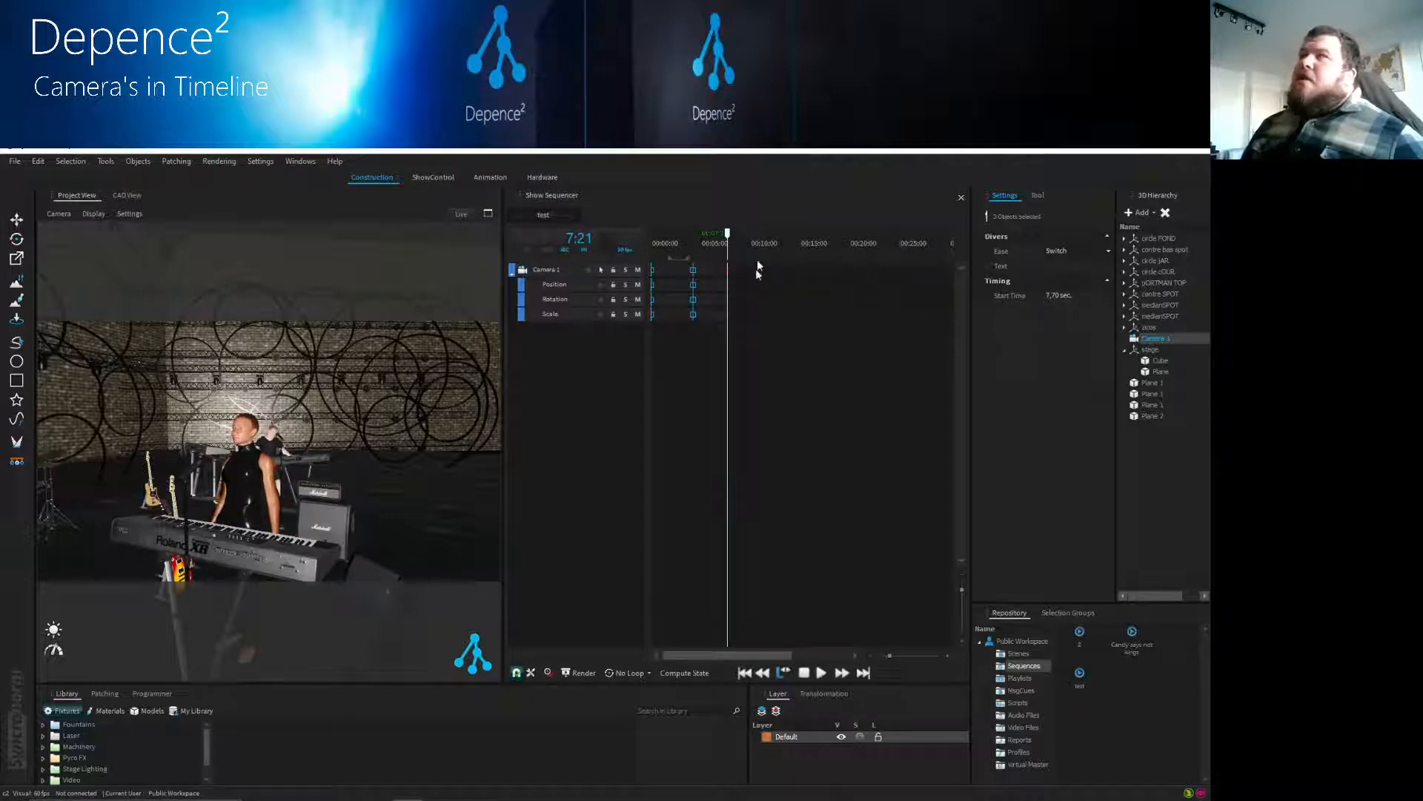
- Play the sequence from about 3:11 past the close-up keyframe to preview the camera cut
{"action": "left_click", "coordinate": [679, 243]}
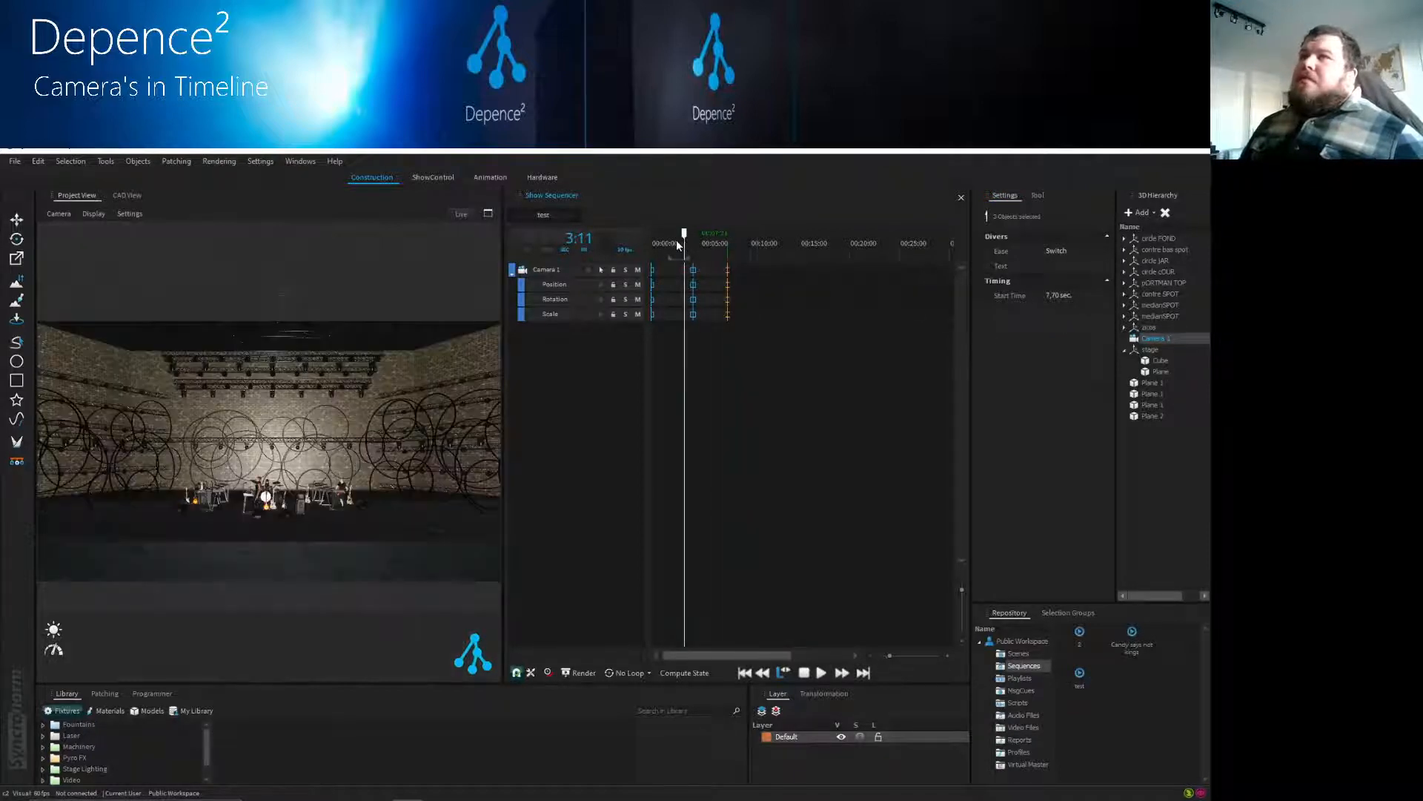
{"action": "key", "text": "space"}
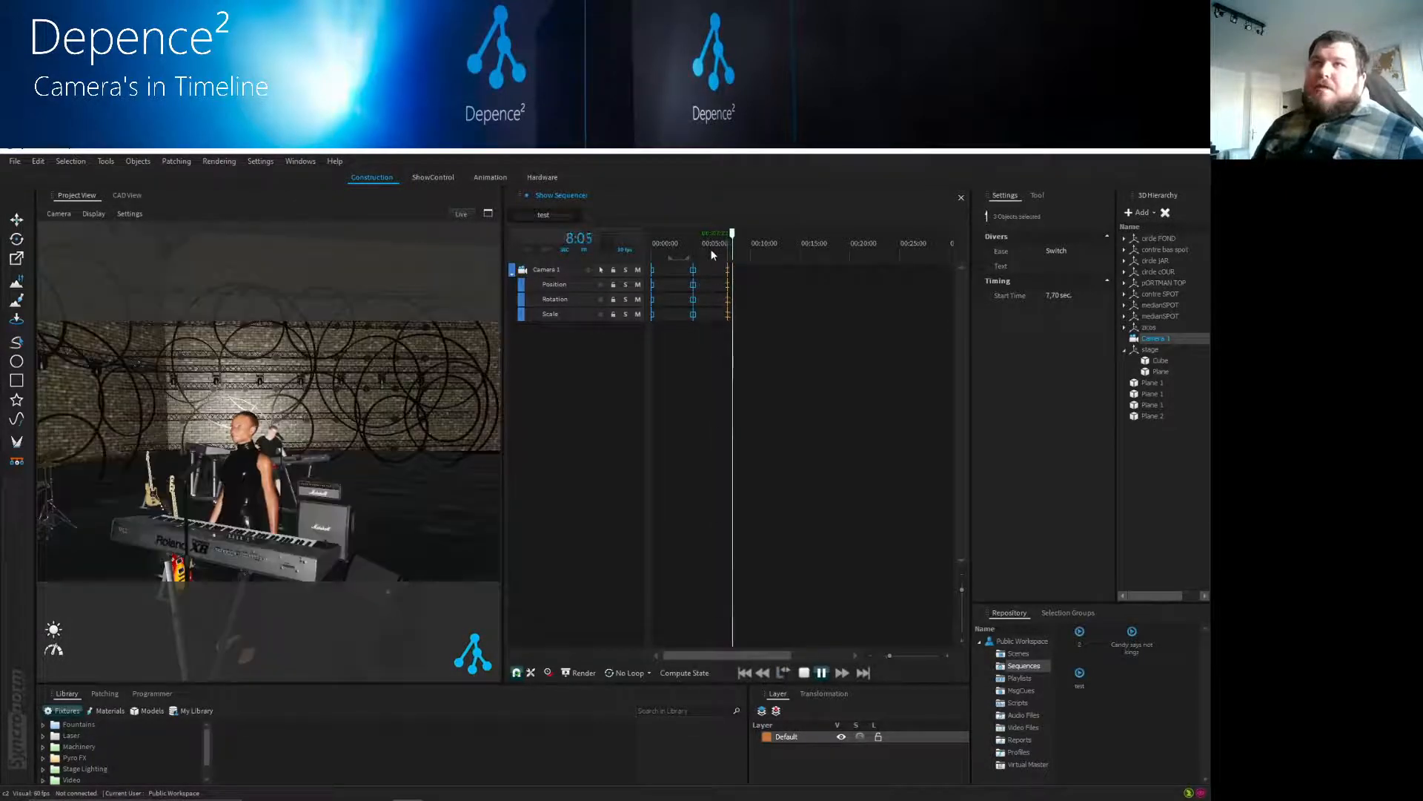
{"action": "left_click", "coordinate": [820, 673]}
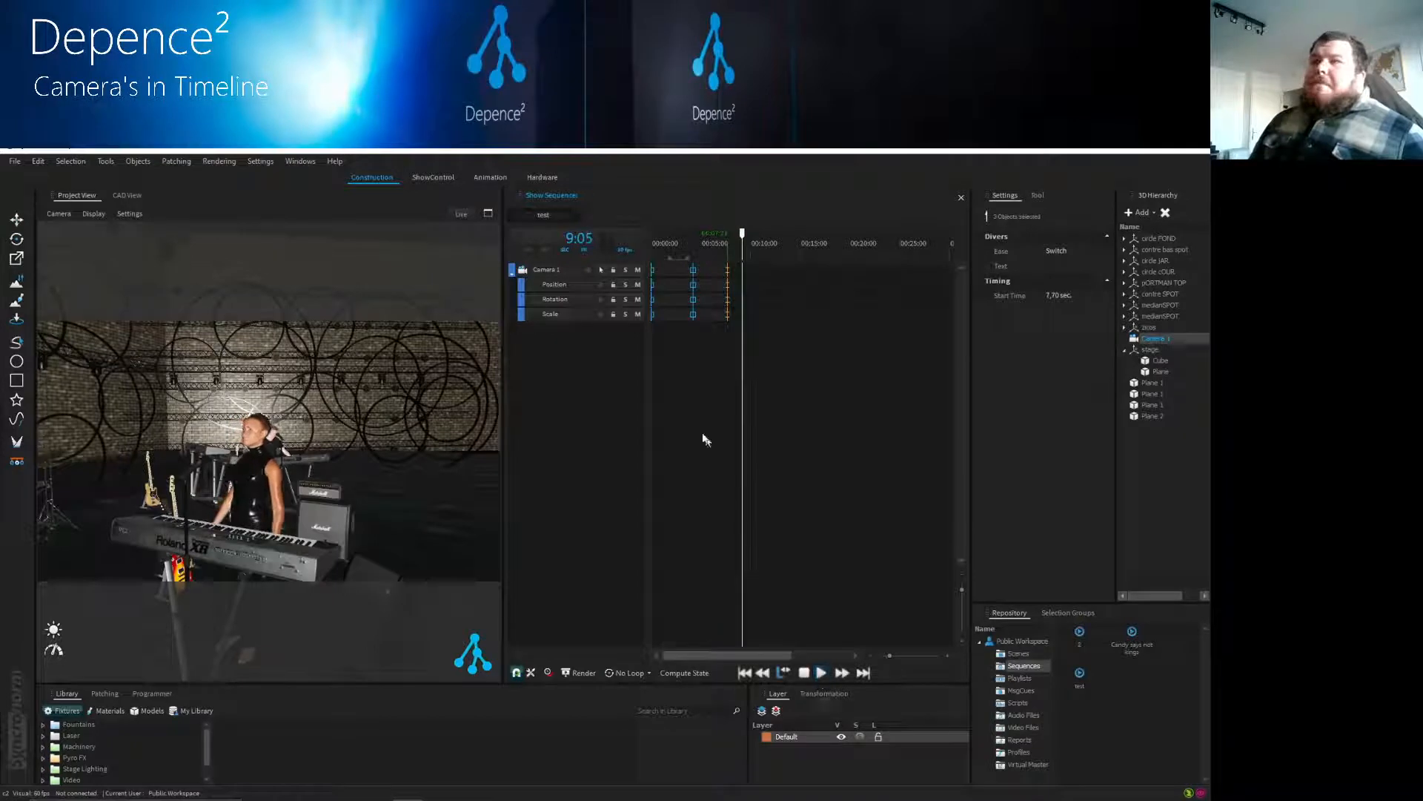
- Orbit Camera 1 around the keyboard player, record a keyframe at 12:00, and scrub through the move from the previous keyframe
{"action": "left_click", "coordinate": [763, 245]}
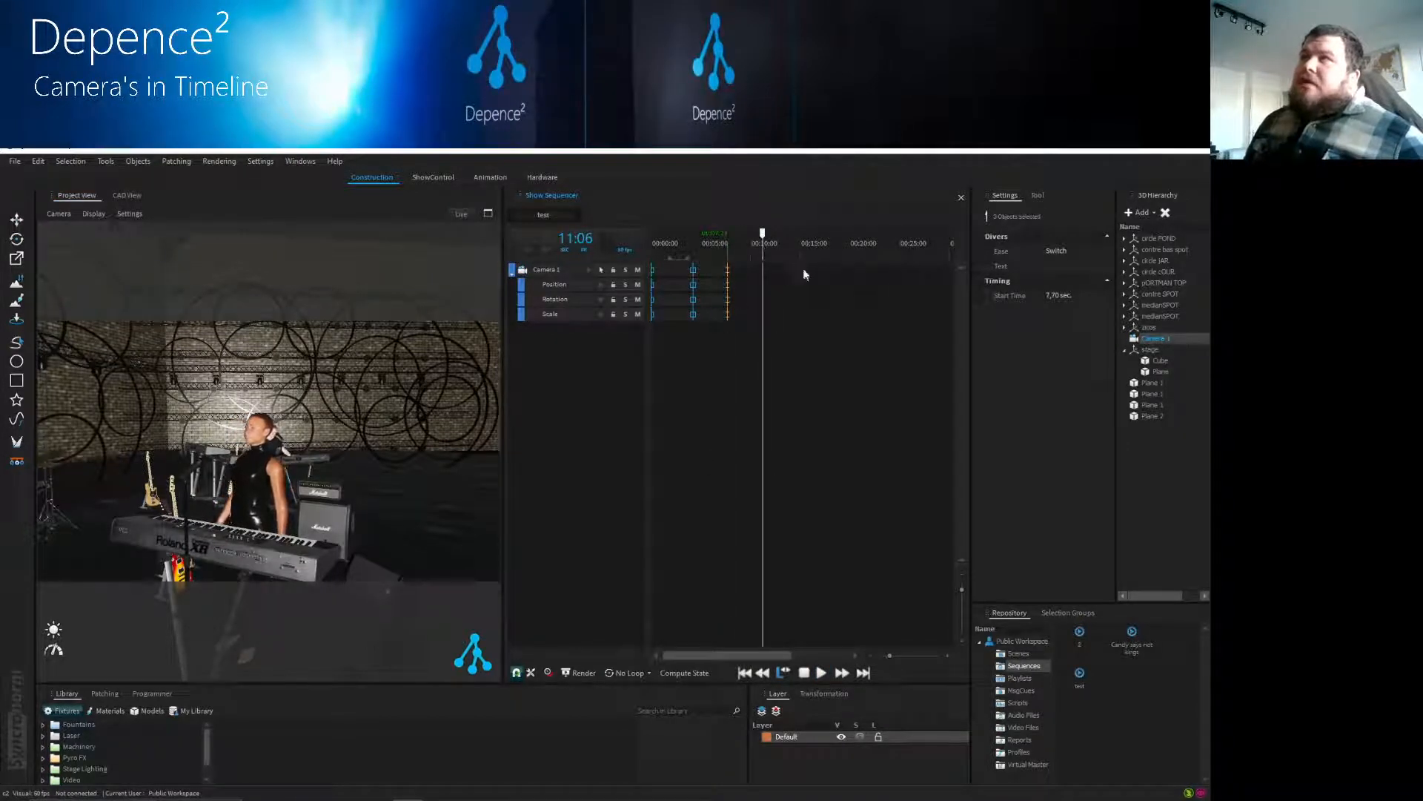
{"action": "left_click", "coordinate": [771, 244]}
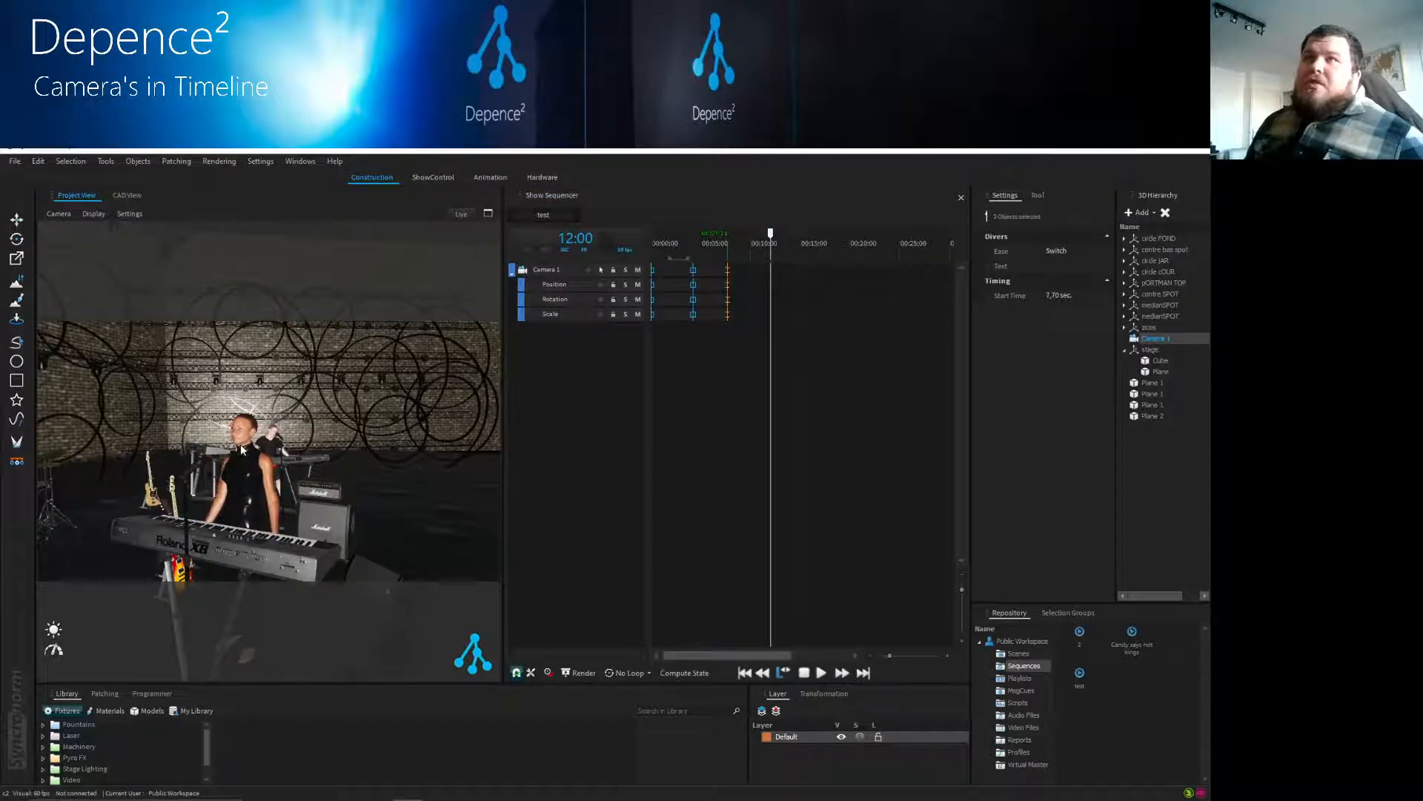
{"action": "middle_click_drag", "start_coordinate": [241, 446], "coordinate": [61, 443]}
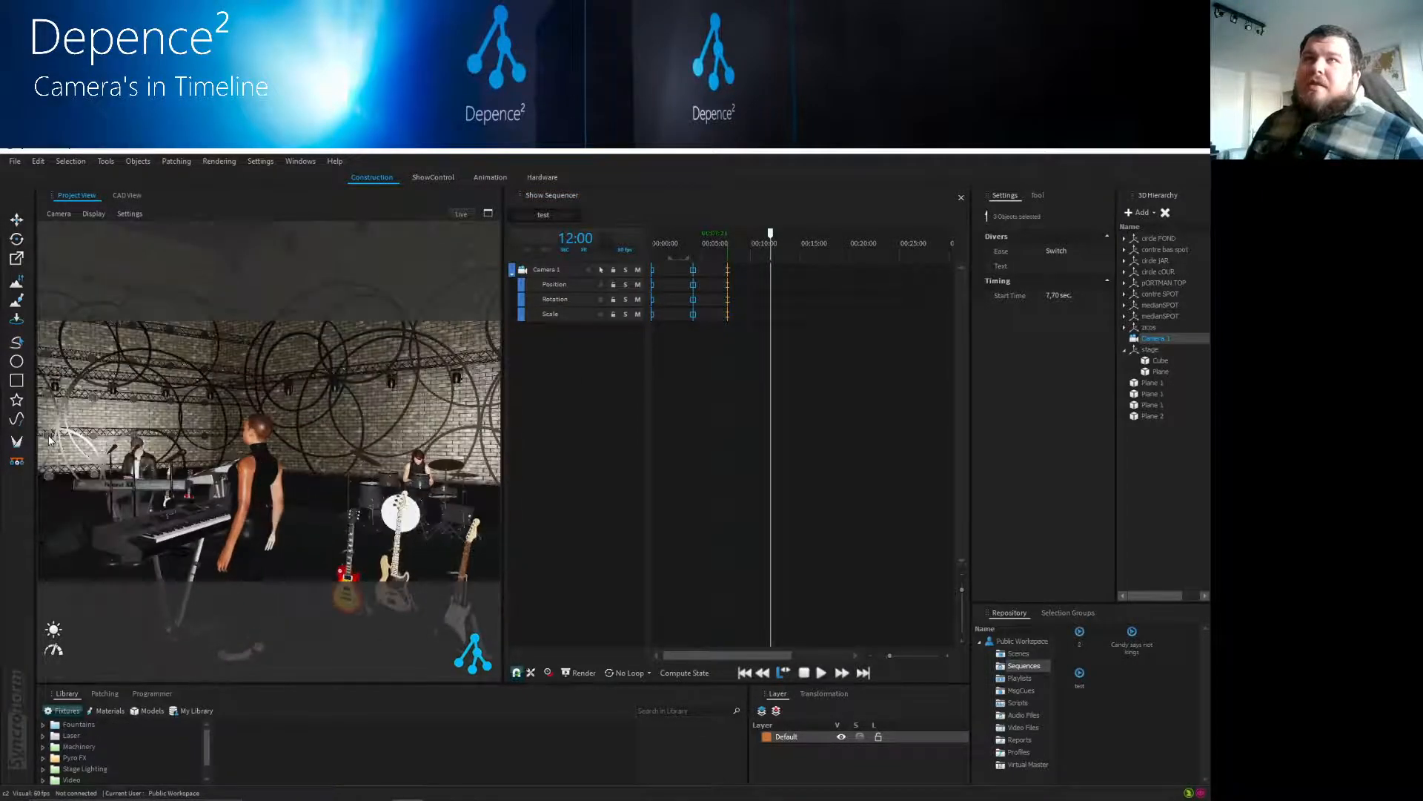
{"action": "left_click", "coordinate": [588, 270]}
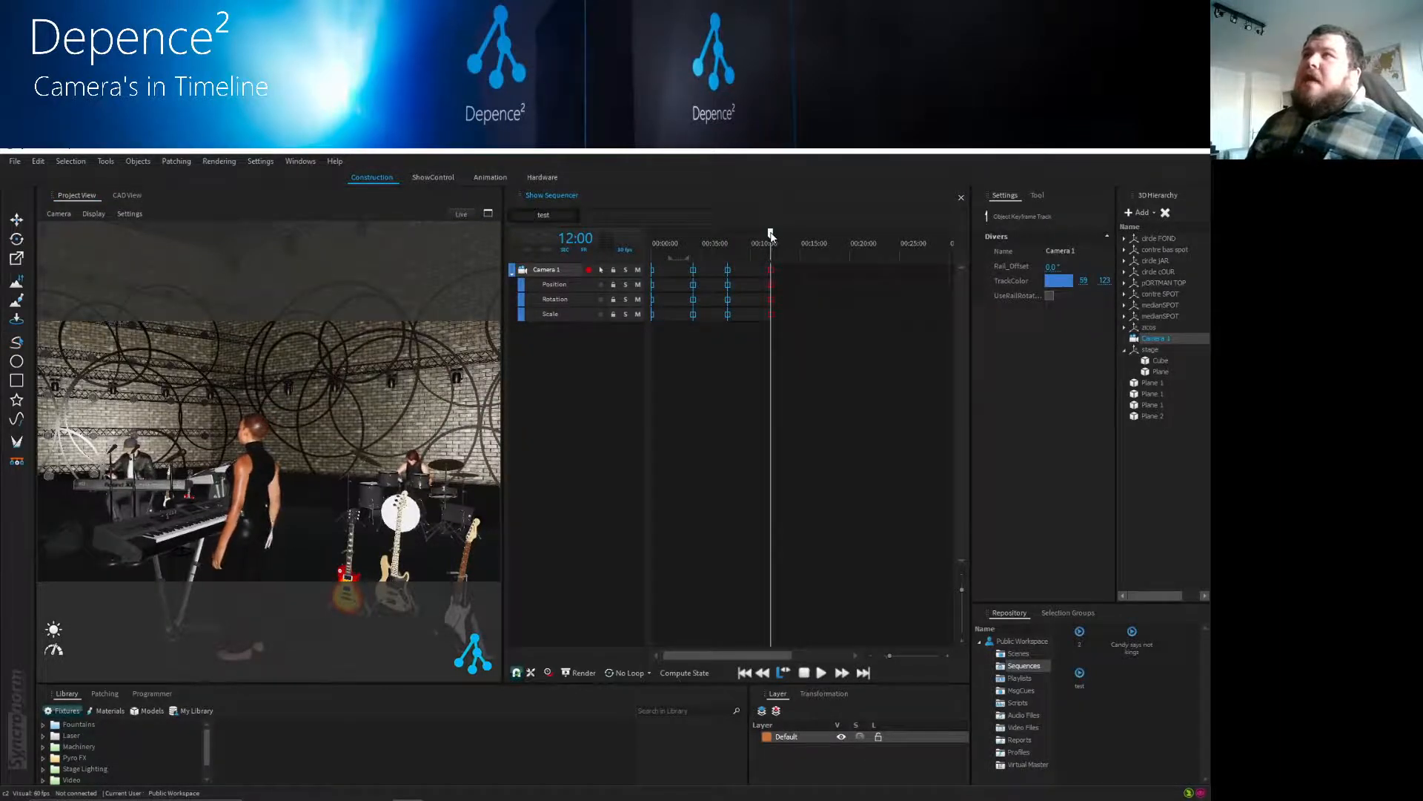
{"action": "left_click_drag", "start_coordinate": [770, 233], "coordinate": [723, 234]}
{"action": "left_click_drag", "start_coordinate": [727, 237], "coordinate": [771, 251]}
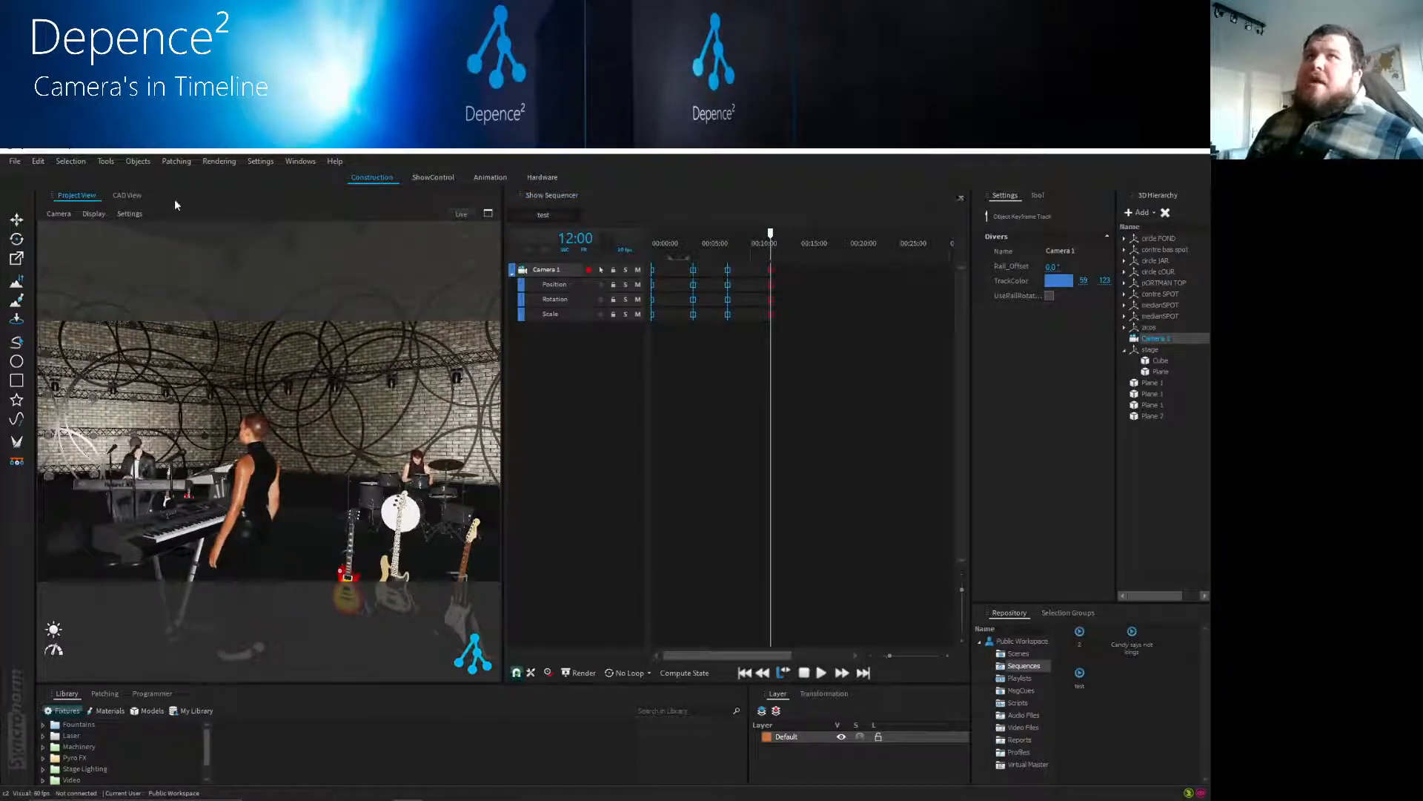
- Show the stage from the top in the CAD view and look at Camera 1's path near the keyboard player
{"action": "left_click", "coordinate": [127, 195]}
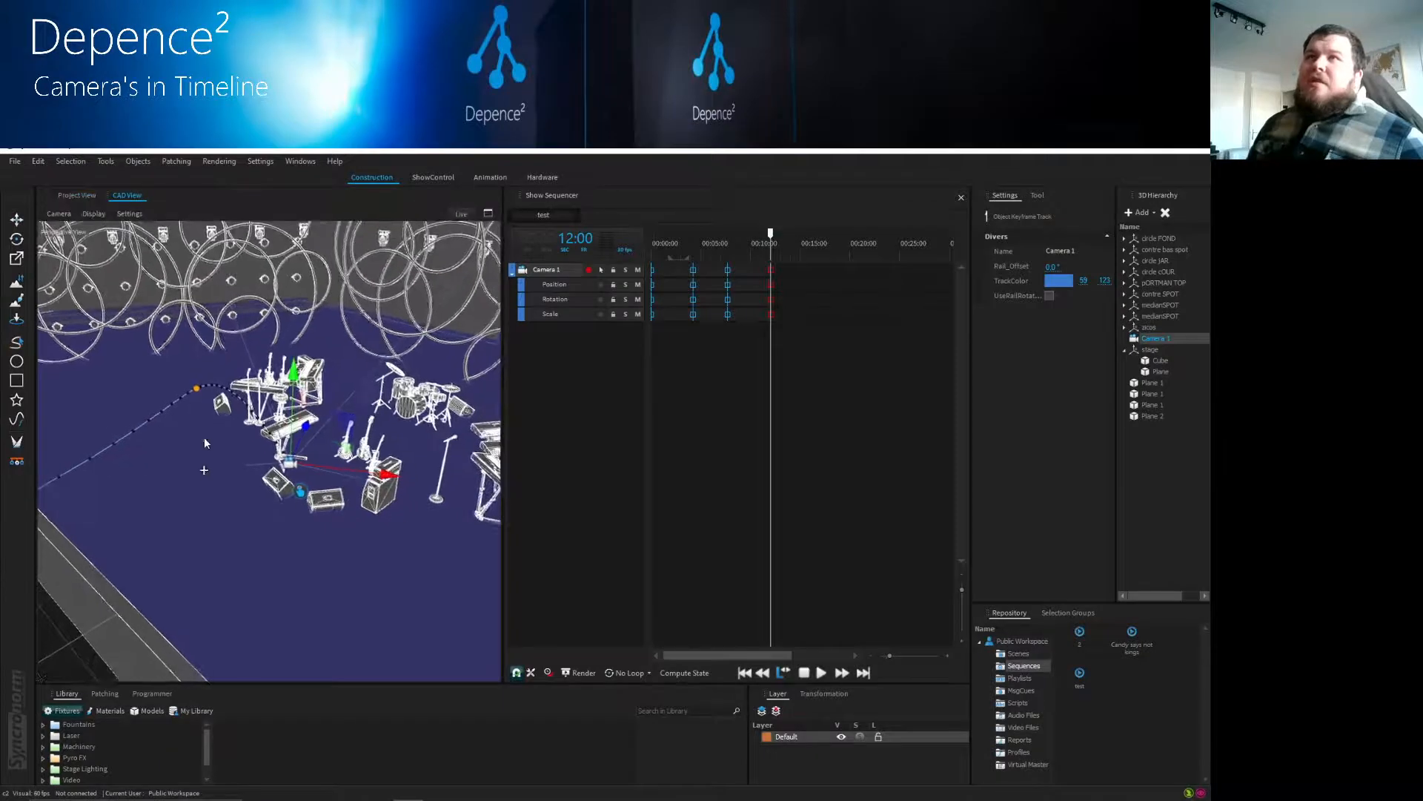
{"action": "left_click", "coordinate": [58, 213]}
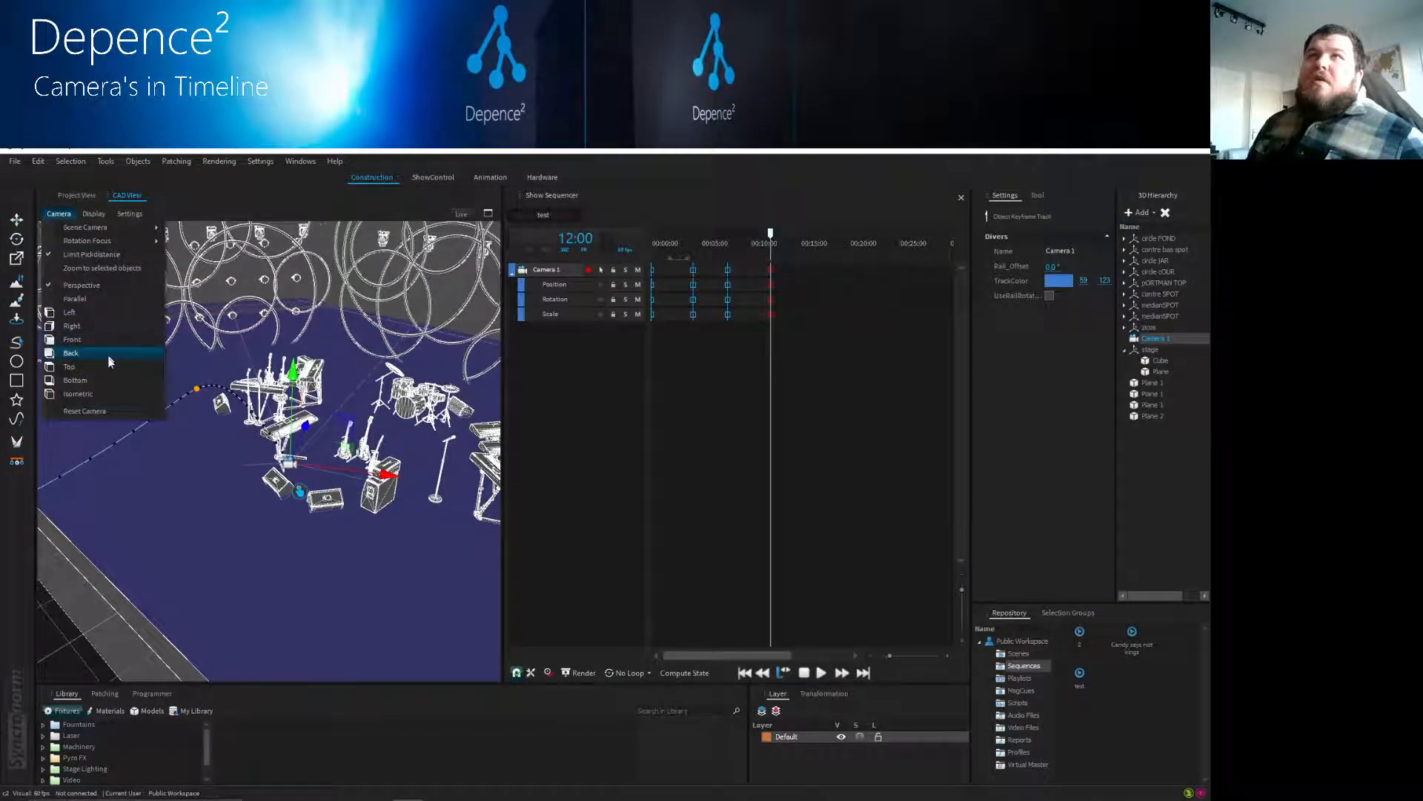
{"action": "left_click", "coordinate": [109, 368]}
{"action": "scroll", "coordinate": [267, 571], "scroll_direction": "down", "scroll_amount": 5}
{"action": "scroll", "coordinate": [274, 603], "scroll_direction": "up", "scroll_amount": 6}
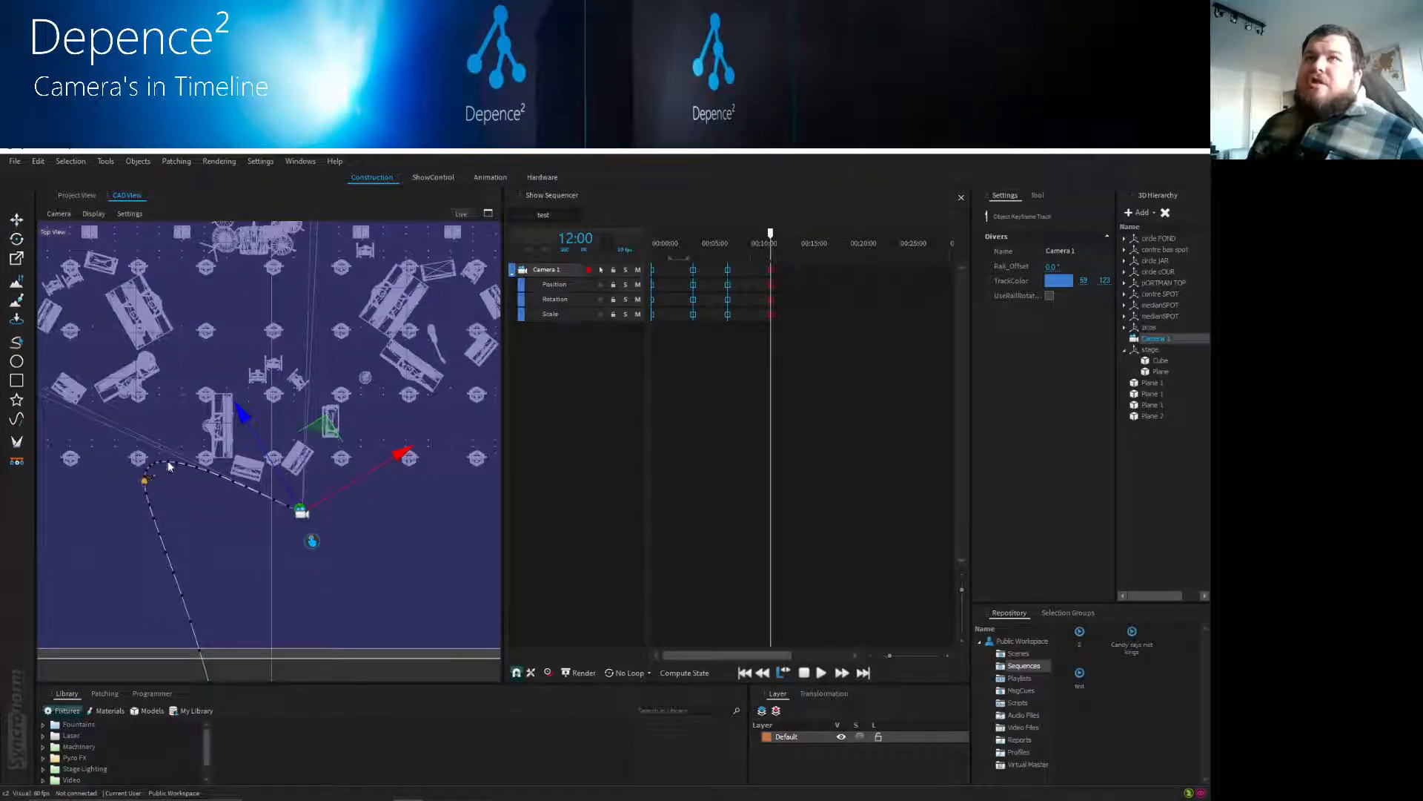
{"action": "scroll", "coordinate": [252, 509], "scroll_direction": "down", "scroll_amount": 2}
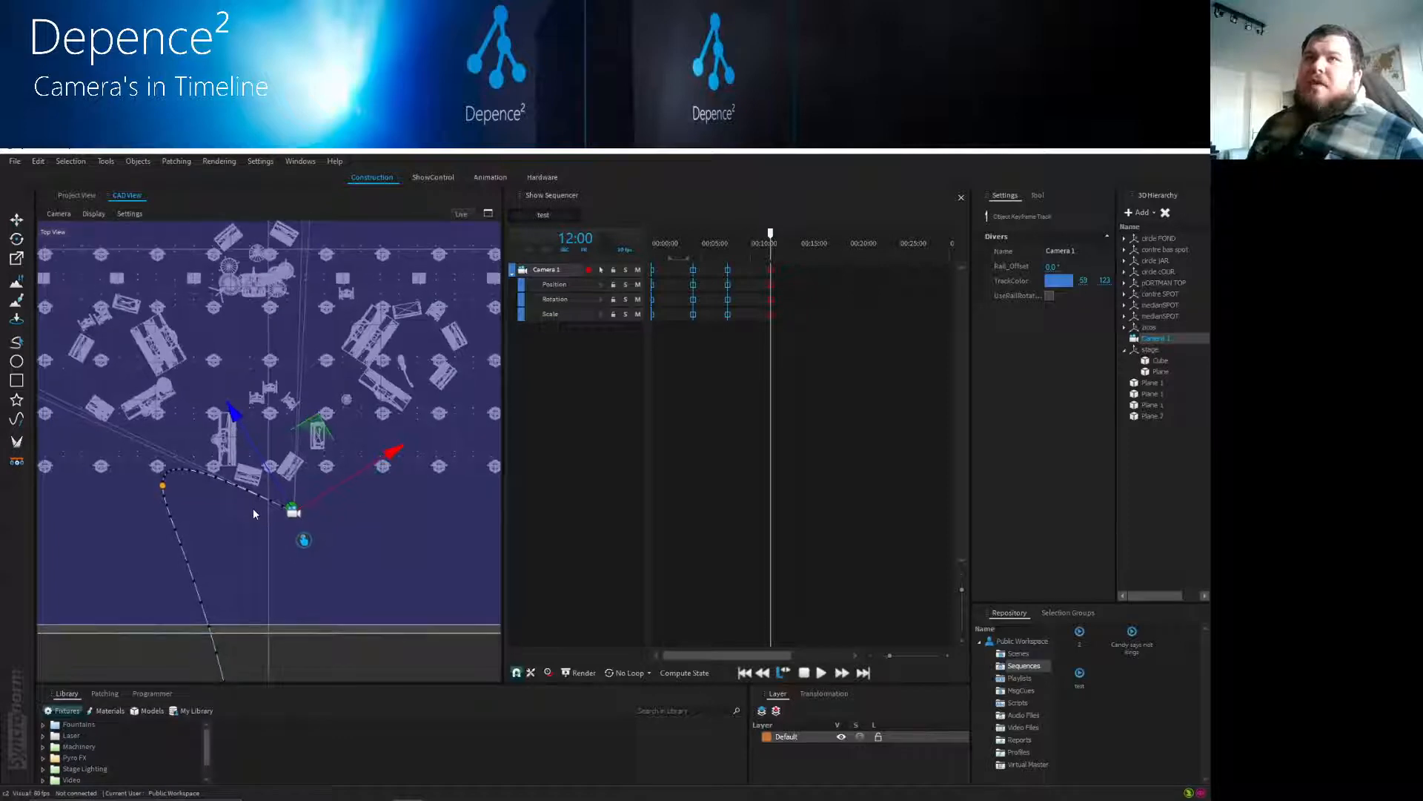
- Examine Camera 1's whole motion path from above, from the keyframe points on stage out to its starting point
{"action": "middle_click_drag", "start_coordinate": [259, 580], "coordinate": [211, 324]}
{"action": "scroll", "coordinate": [220, 380], "scroll_direction": "down", "scroll_amount": 3}
{"action": "scroll", "coordinate": [238, 433], "scroll_direction": "down", "scroll_amount": 5}
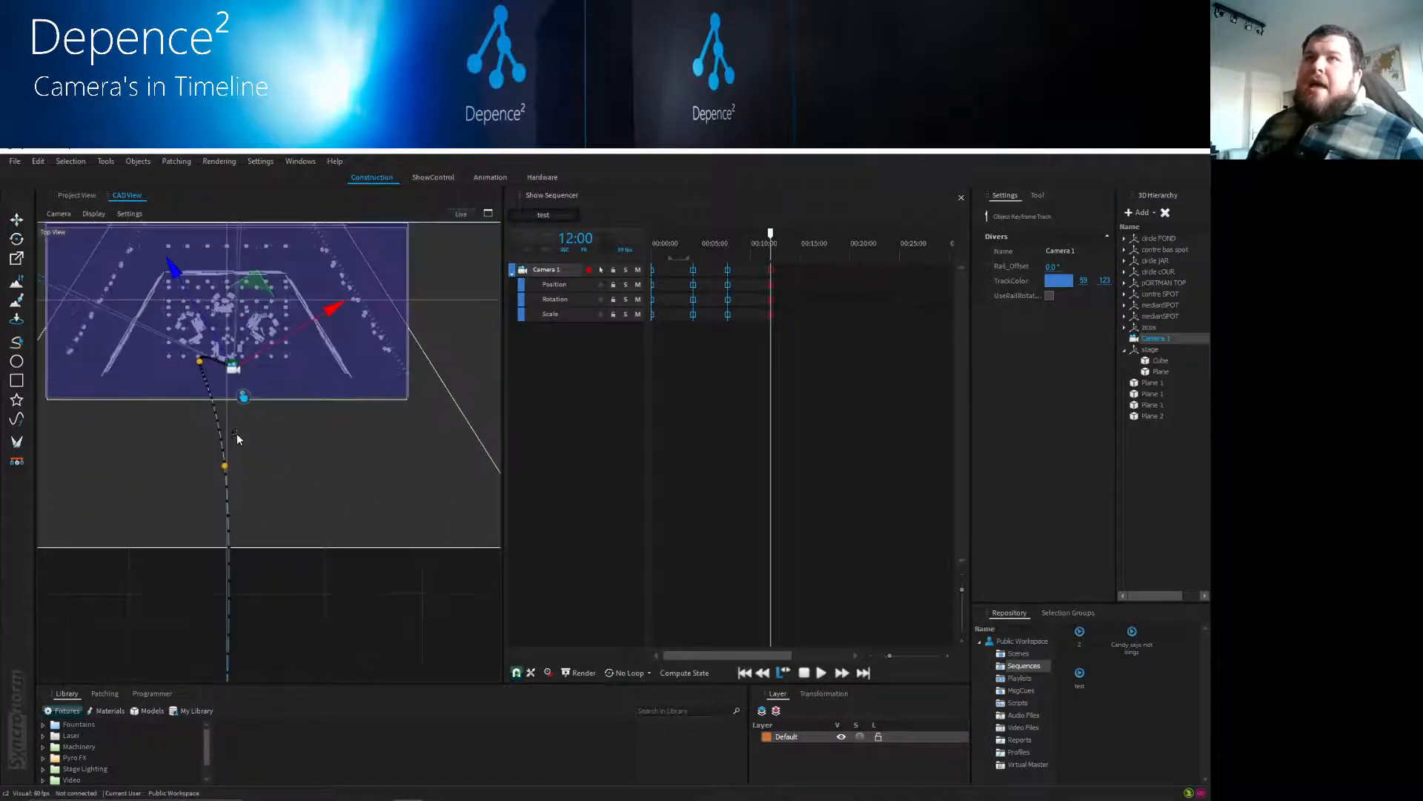
{"action": "middle_click_drag", "start_coordinate": [303, 531], "coordinate": [335, 436]}
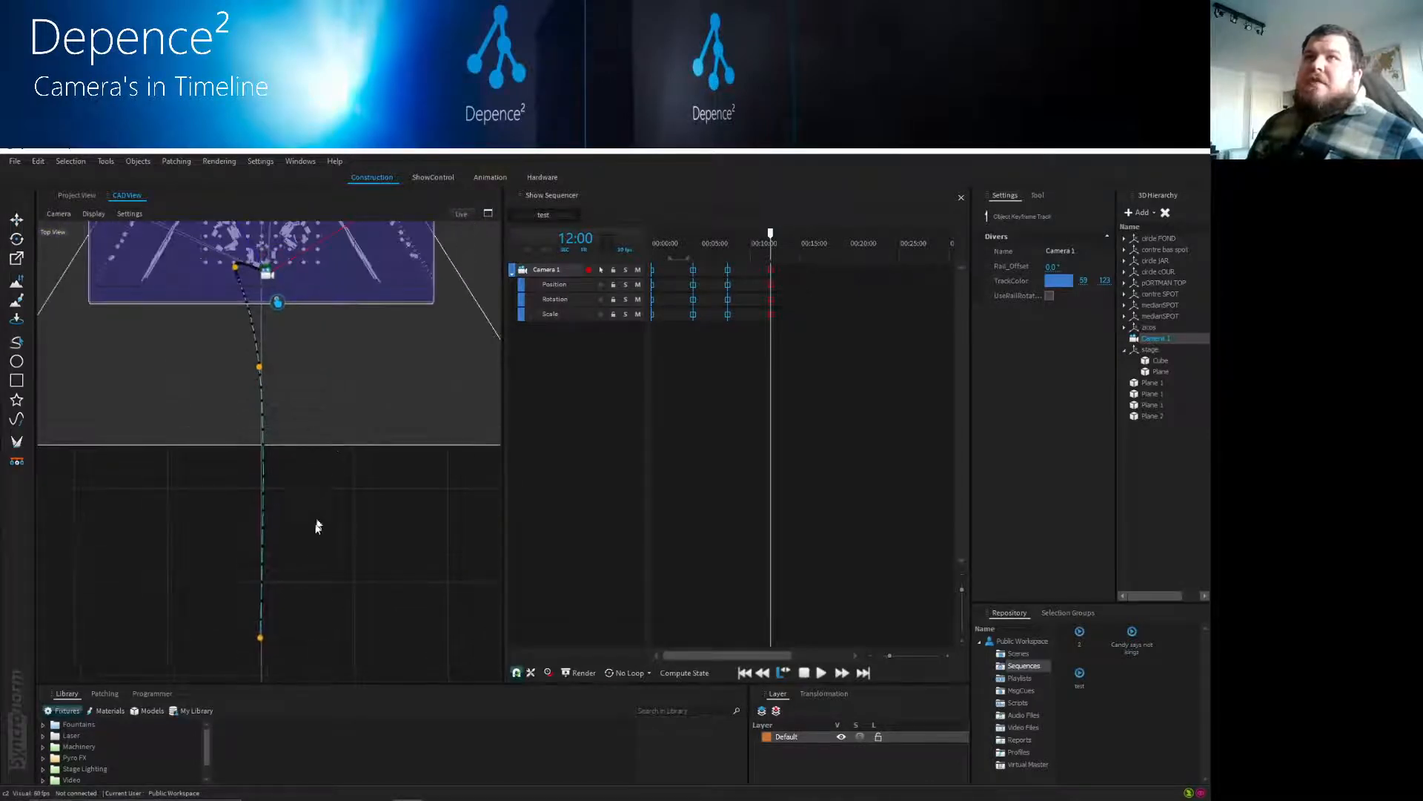
{"action": "left_click", "coordinate": [259, 639]}
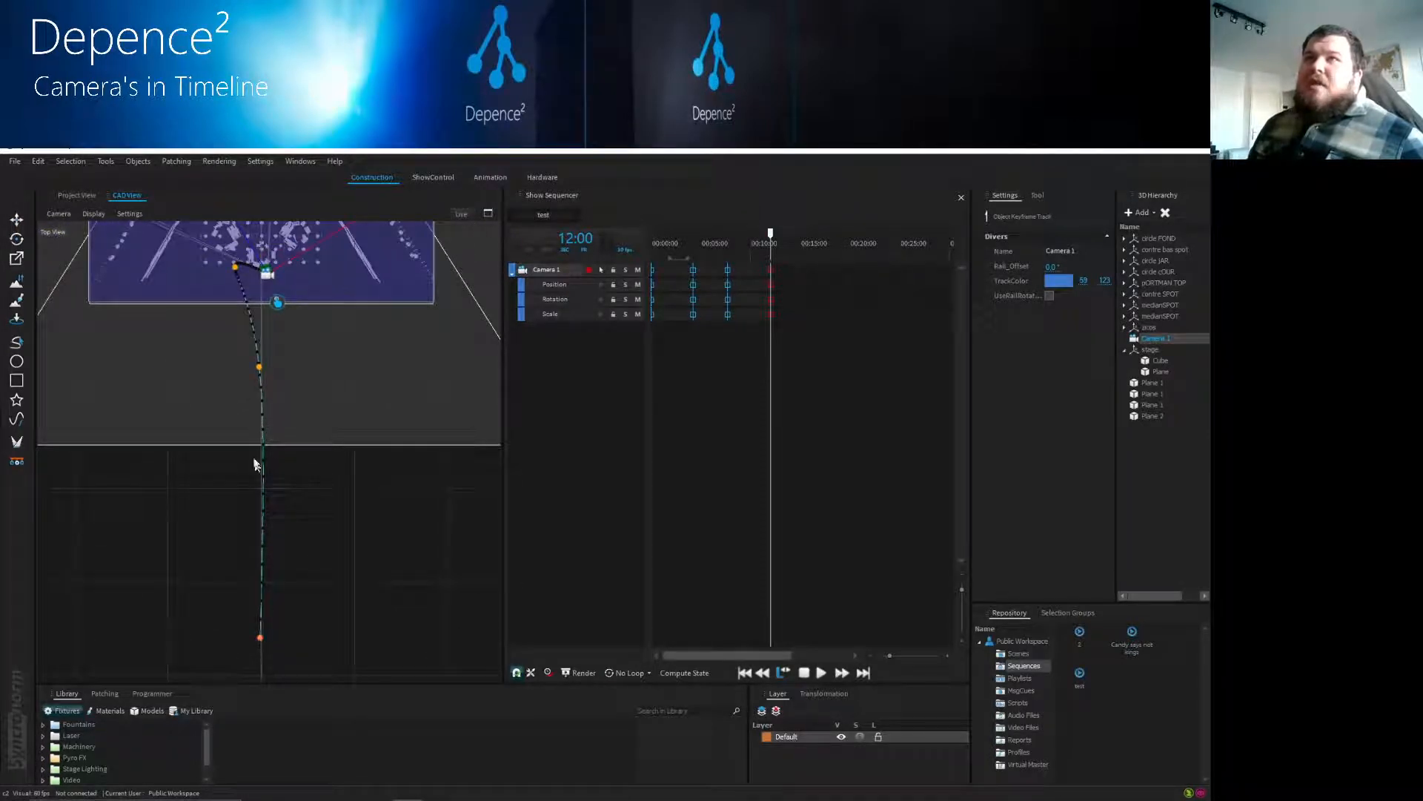
{"action": "scroll", "coordinate": [255, 464], "scroll_direction": "up", "scroll_amount": 2}
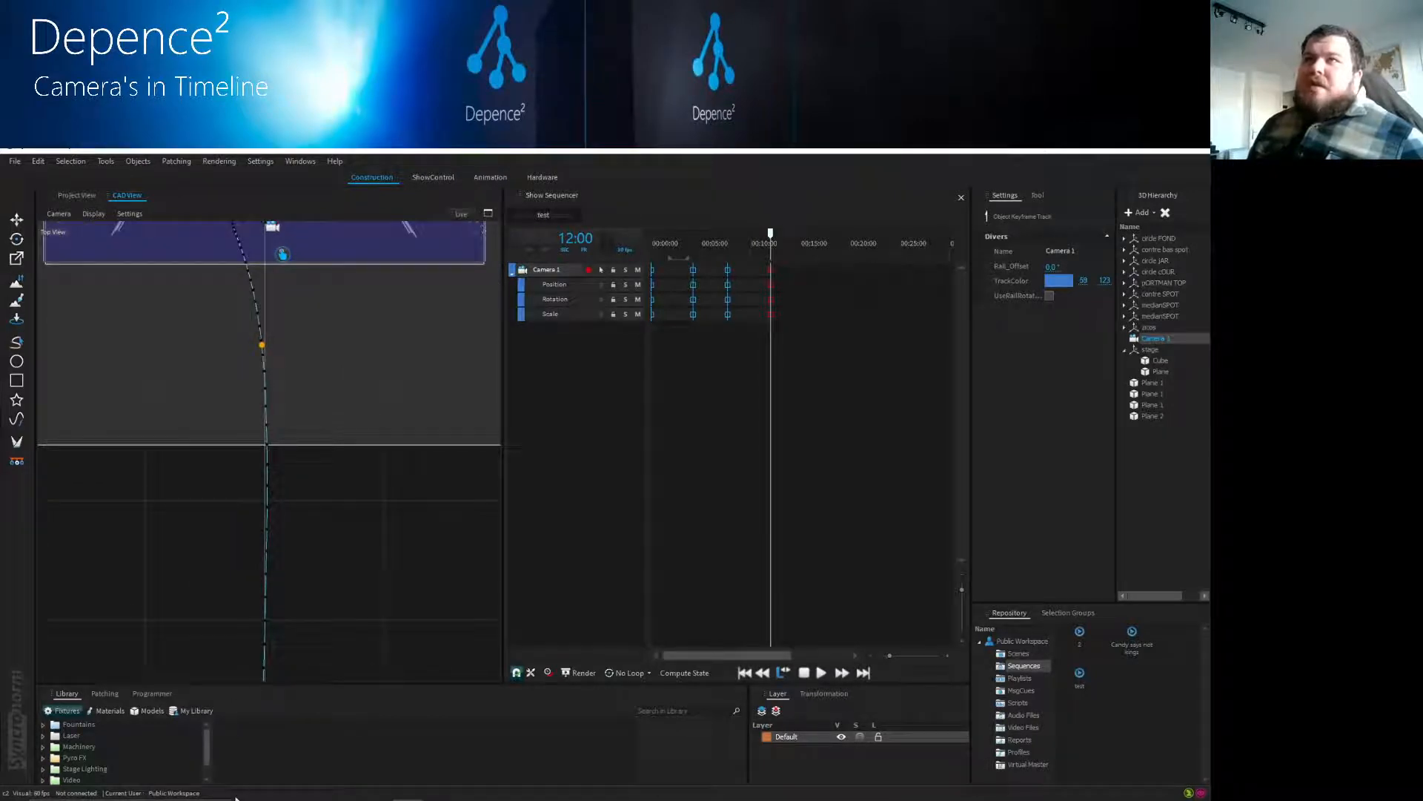
{"action": "scroll", "coordinate": [382, 530], "scroll_direction": "down", "scroll_amount": 3}
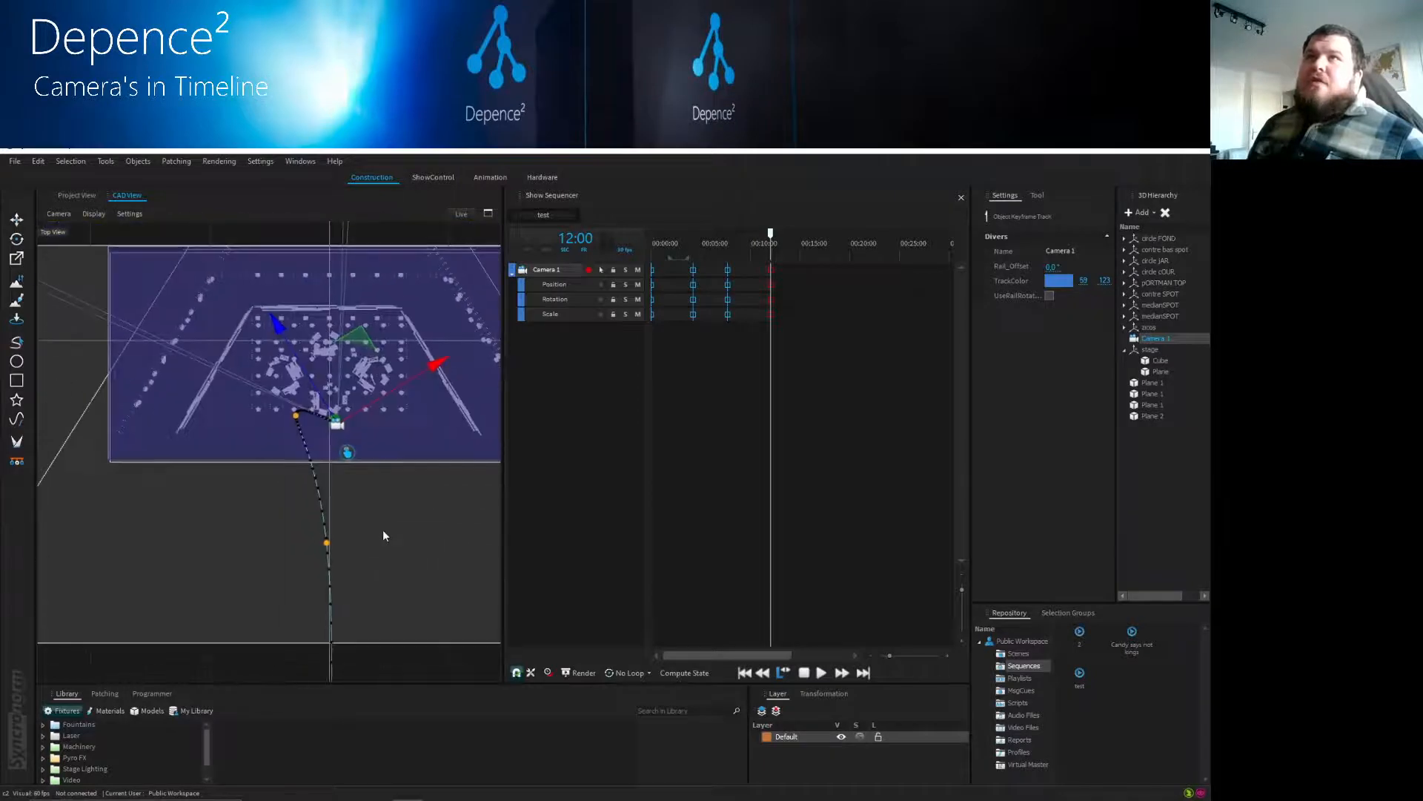
{"action": "scroll", "coordinate": [372, 464], "scroll_direction": "up", "scroll_amount": 2}
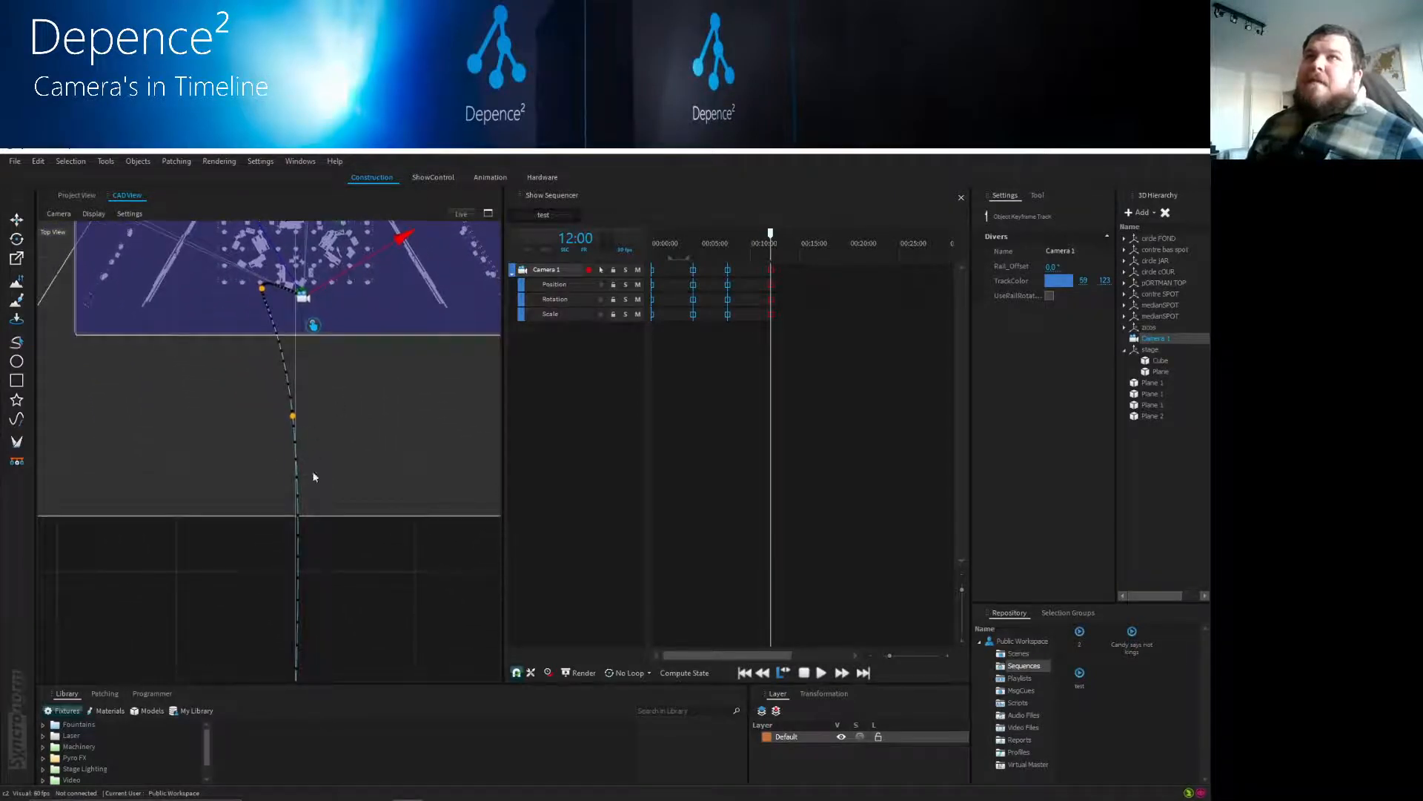
{"action": "scroll", "coordinate": [314, 477], "scroll_direction": "down", "scroll_amount": 3}
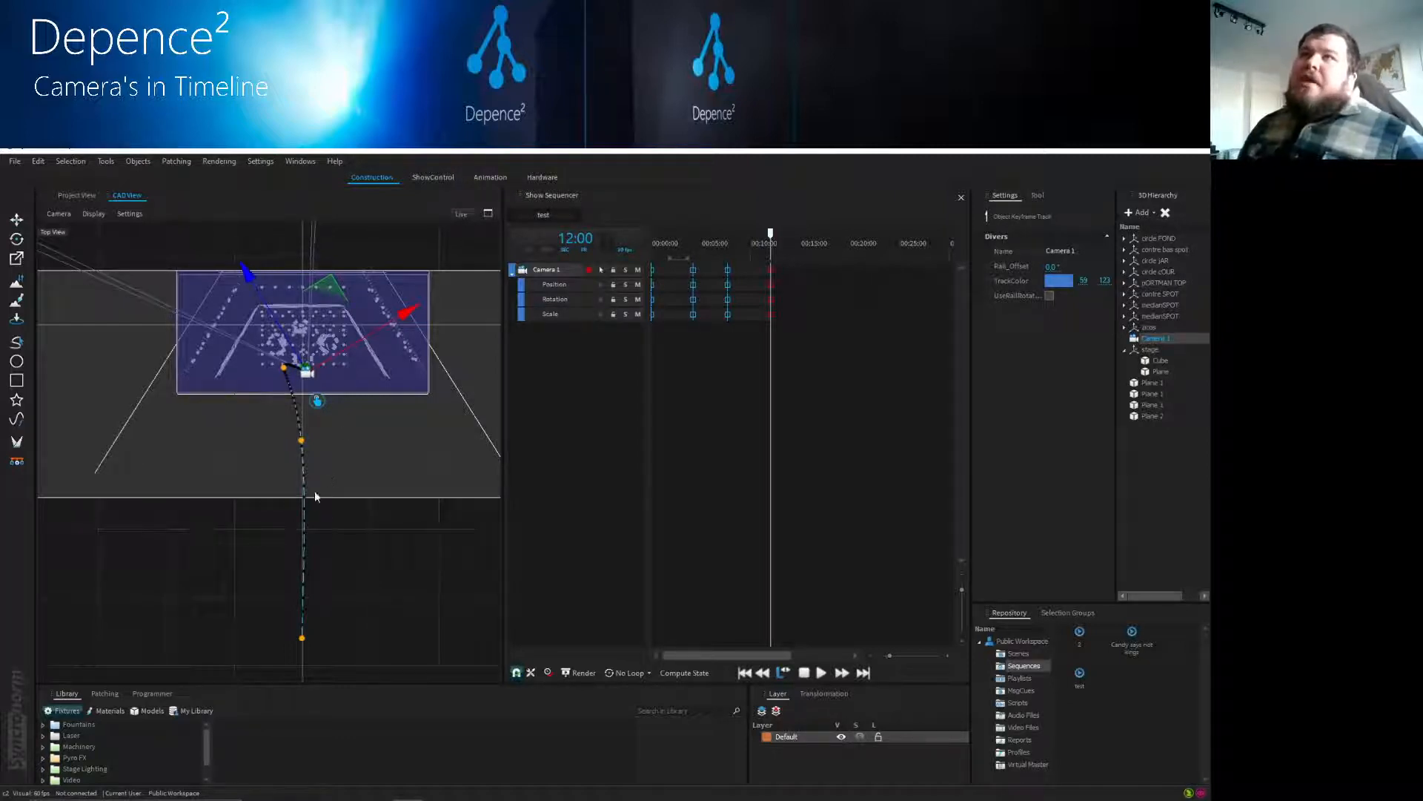
- Reshape Camera 1's path into an S-curve in front of the stage by moving its keyframe points in the top view
{"action": "left_click_drag", "start_coordinate": [303, 442], "coordinate": [345, 445]}
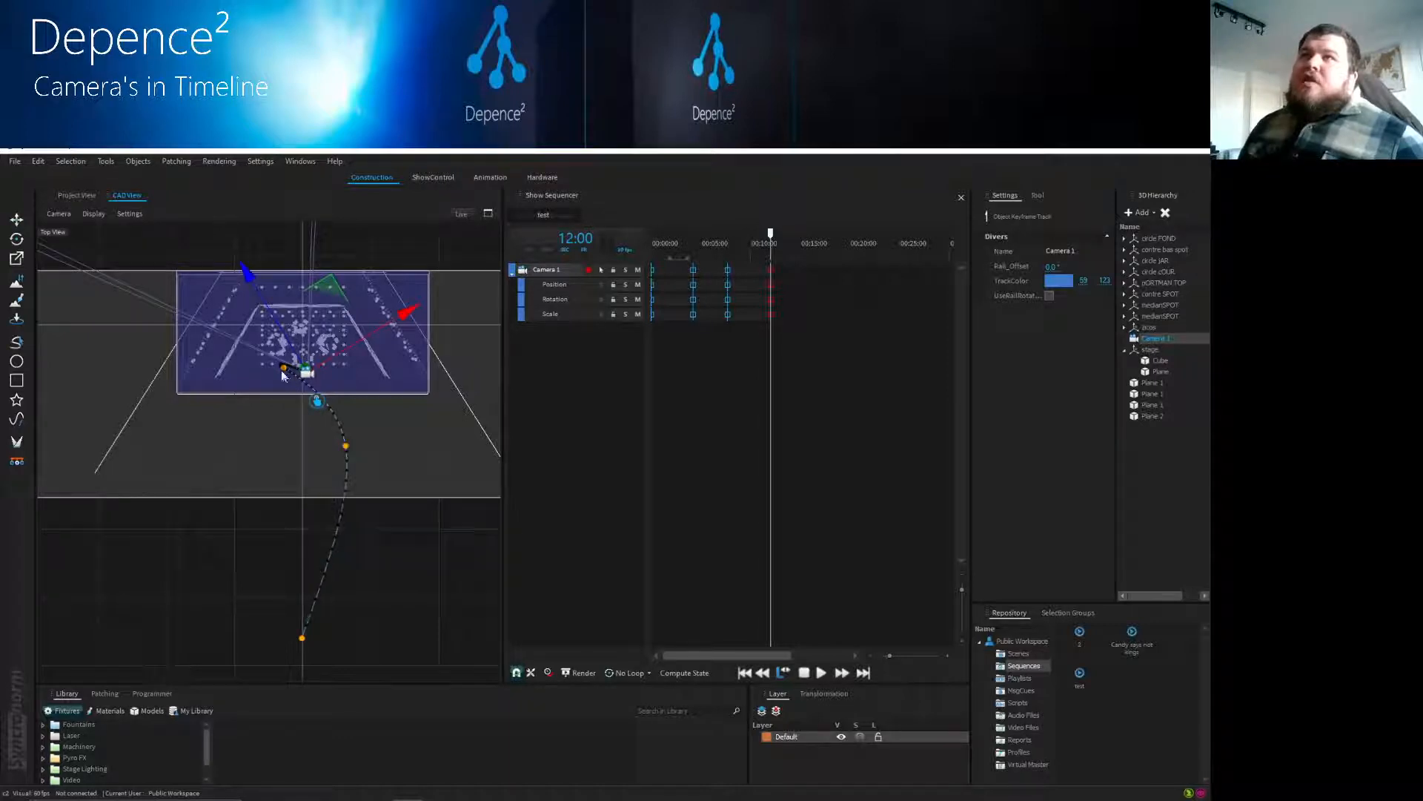
{"action": "left_click_drag", "start_coordinate": [284, 369], "coordinate": [237, 433]}
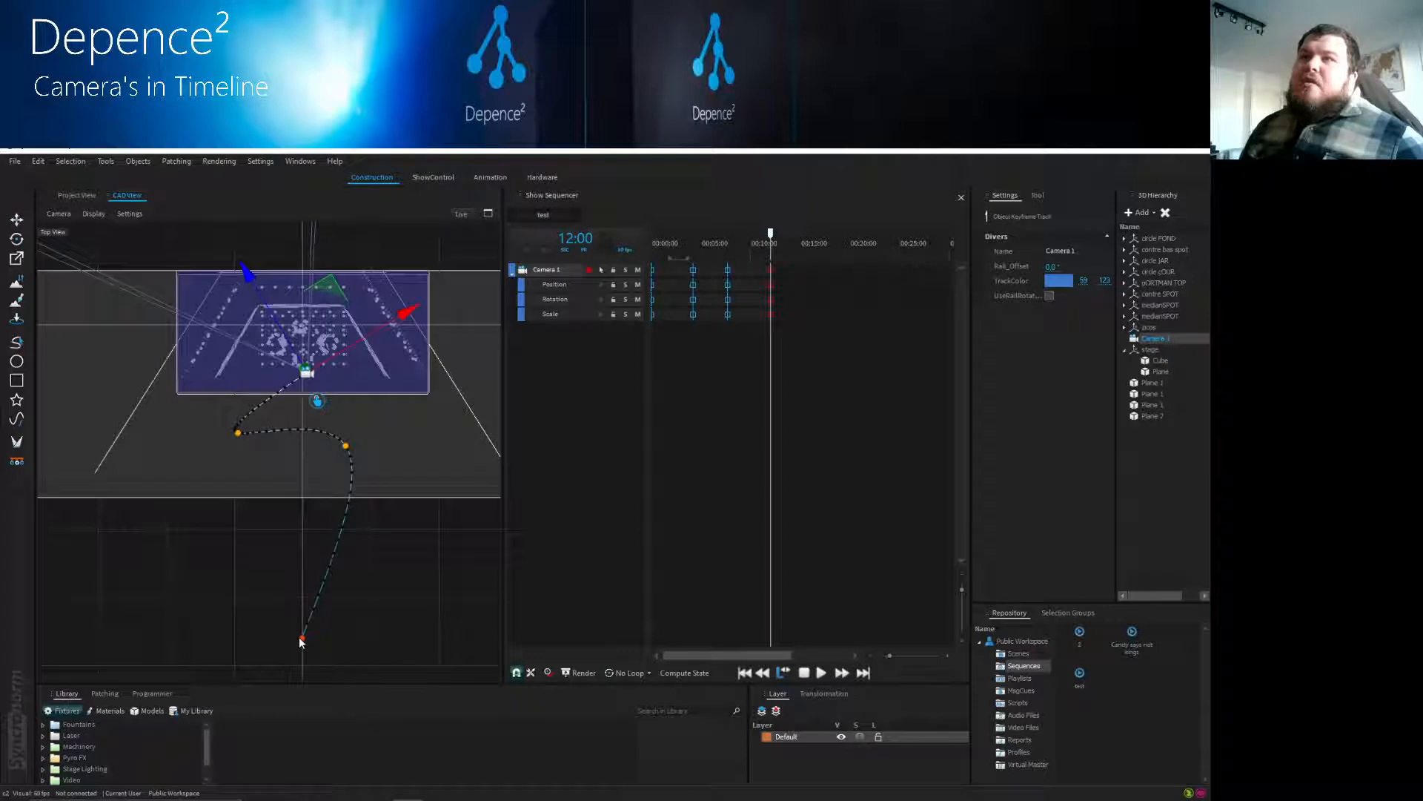
{"action": "mouse_move", "coordinate": [302, 643]}
{"action": "left_mouse_down"}
{"action": "mouse_move", "coordinate": [349, 627]}
{"action": "mouse_move", "coordinate": [455, 497]}
{"action": "mouse_move", "coordinate": [445, 385]}
{"action": "mouse_move", "coordinate": [367, 381]}
{"action": "mouse_move", "coordinate": [461, 533]}
{"action": "mouse_move", "coordinate": [368, 632]}
{"action": "mouse_move", "coordinate": [300, 633]}
{"action": "left_mouse_up"}
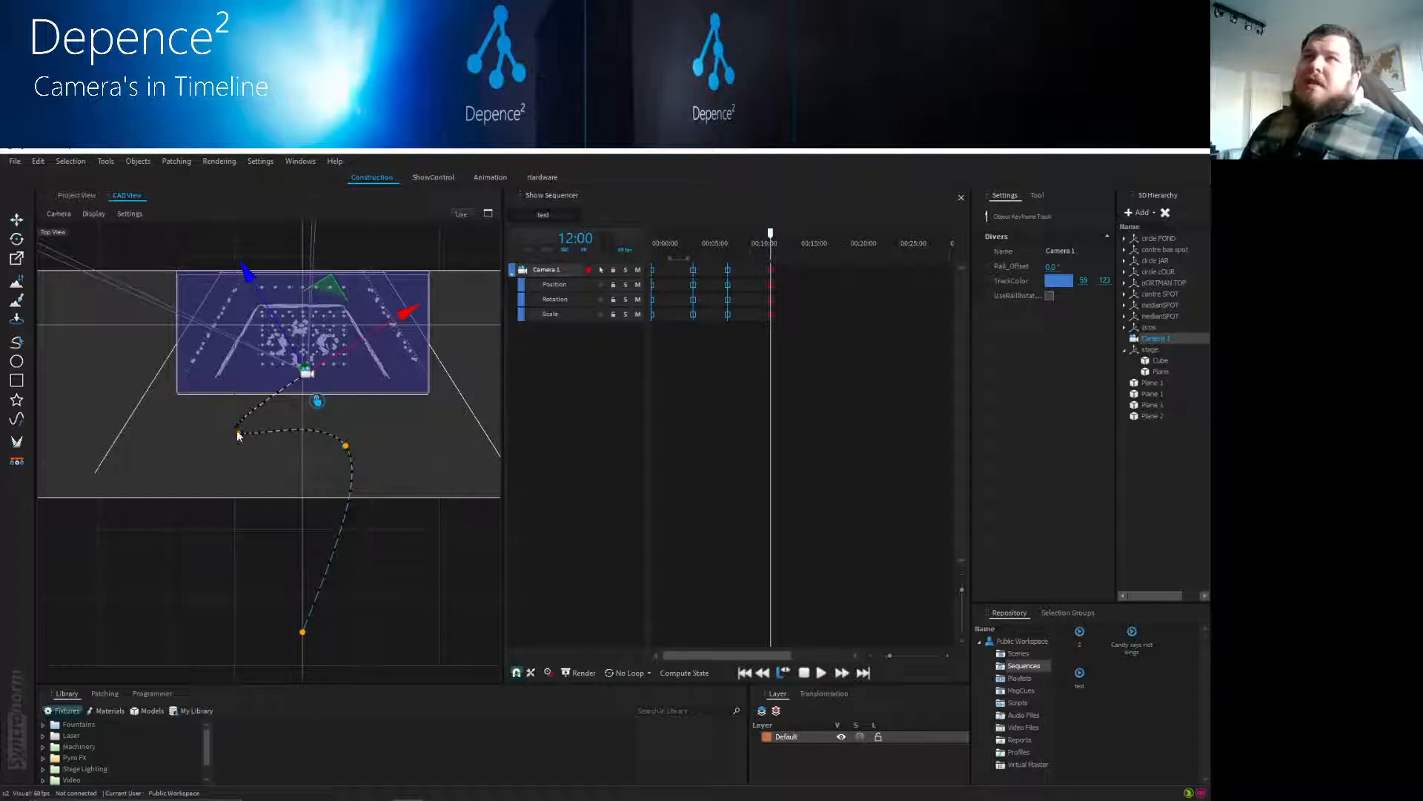
{"action": "left_click_drag", "start_coordinate": [237, 431], "coordinate": [229, 408]}
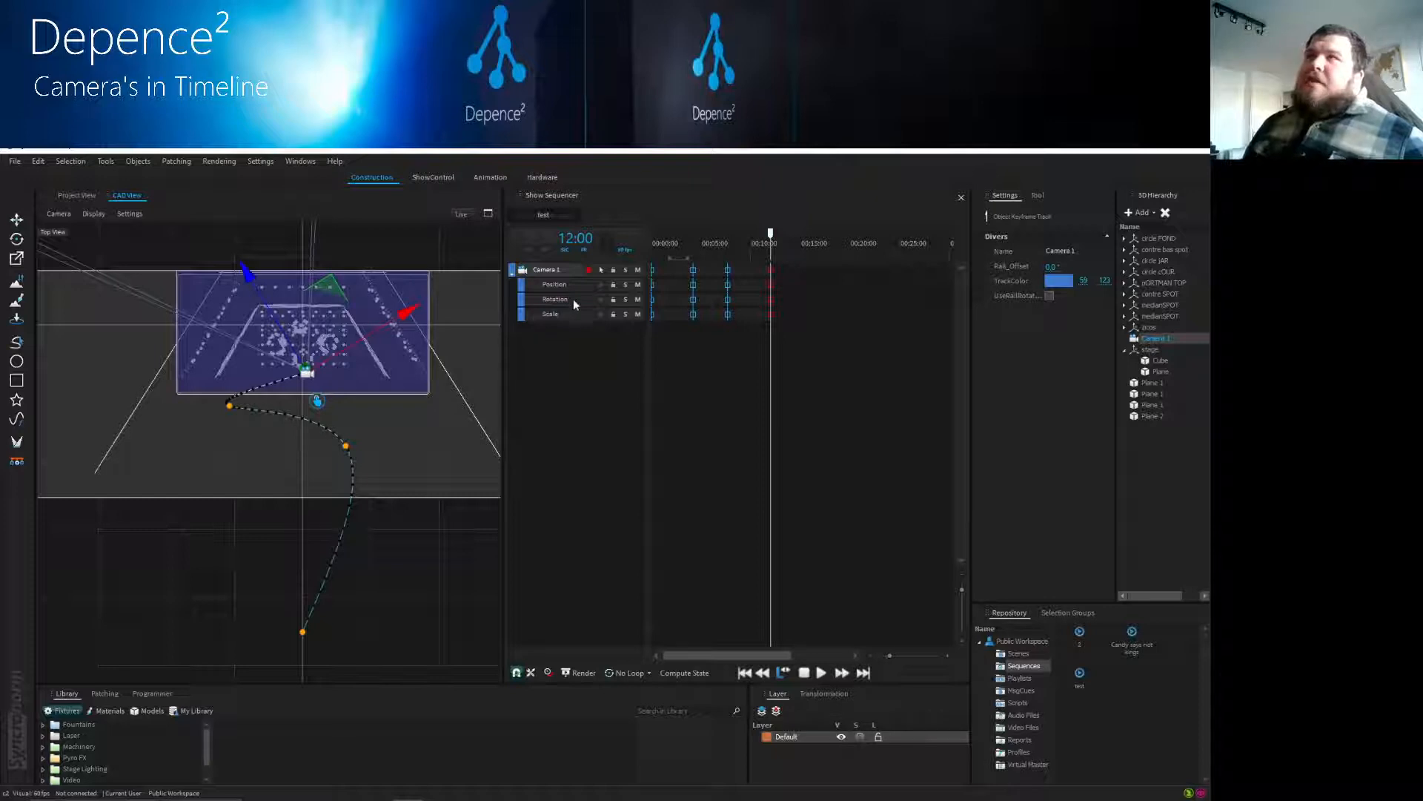
- Delete the Camera 1 track from the sequence and add Camera 1 from the 3D hierarchy as a new track
{"action": "left_click", "coordinate": [553, 272]}
{"action": "right_click", "coordinate": [553, 269]}
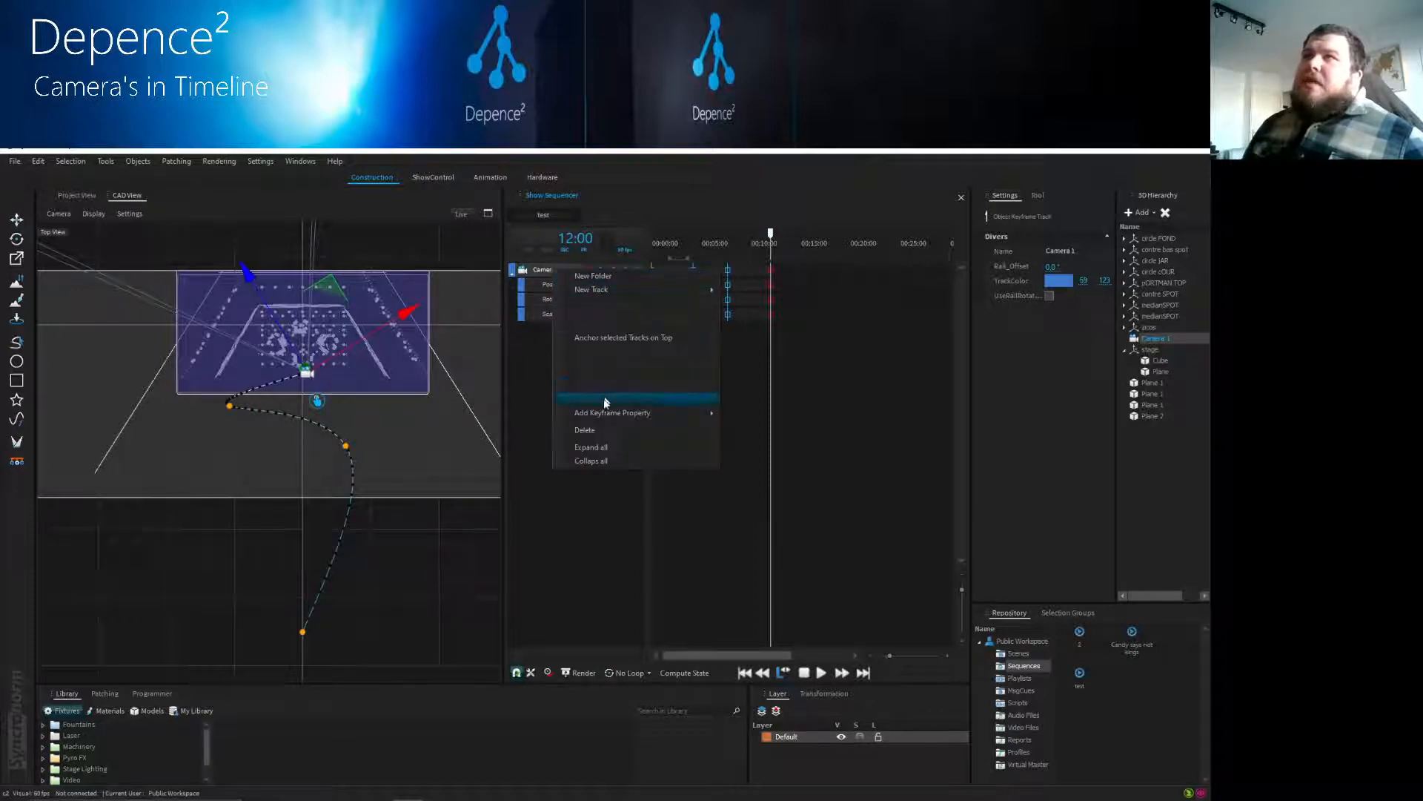
{"action": "left_click", "coordinate": [597, 429]}
{"action": "left_click", "coordinate": [750, 517]}
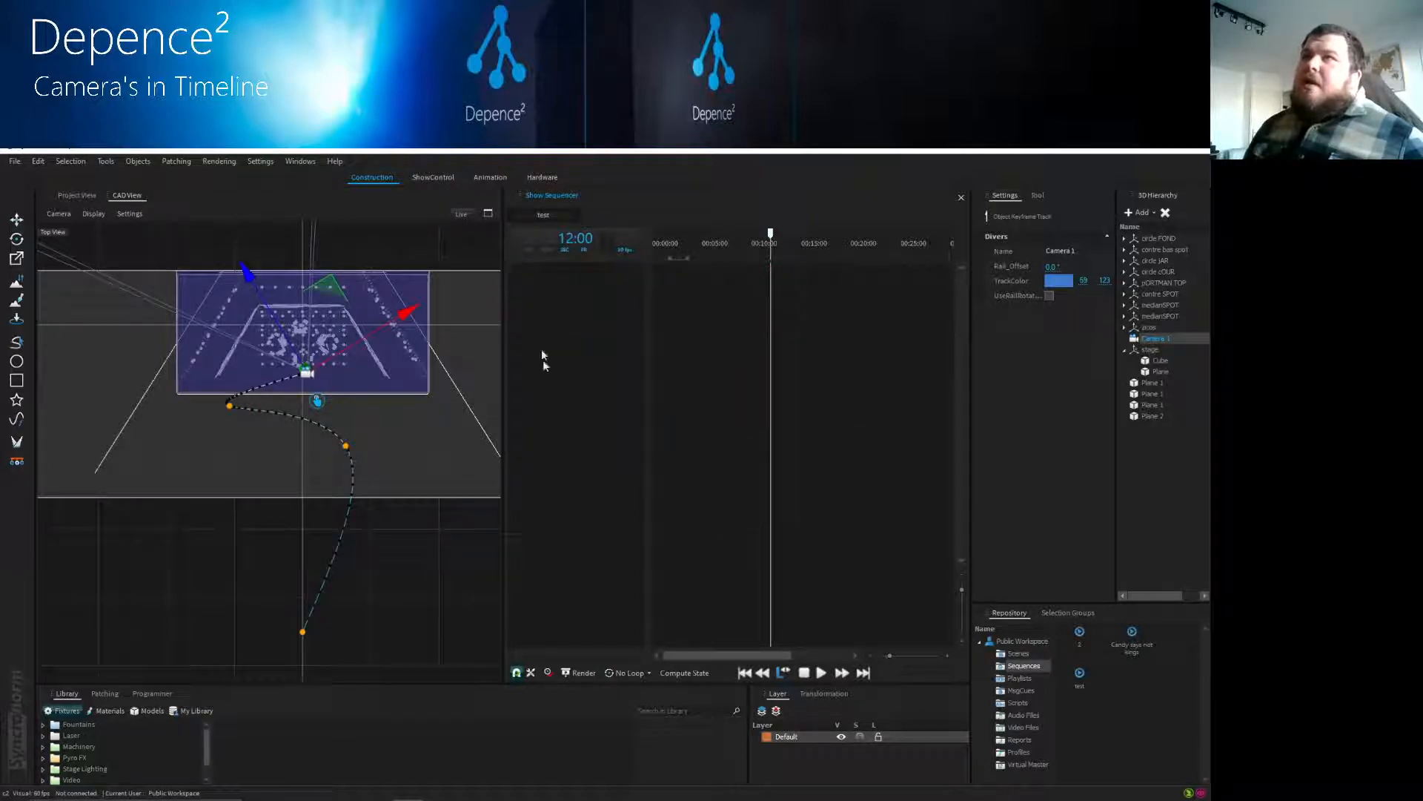
{"action": "left_click", "coordinate": [363, 583]}
{"action": "left_click_drag", "start_coordinate": [1137, 340], "coordinate": [604, 308]}
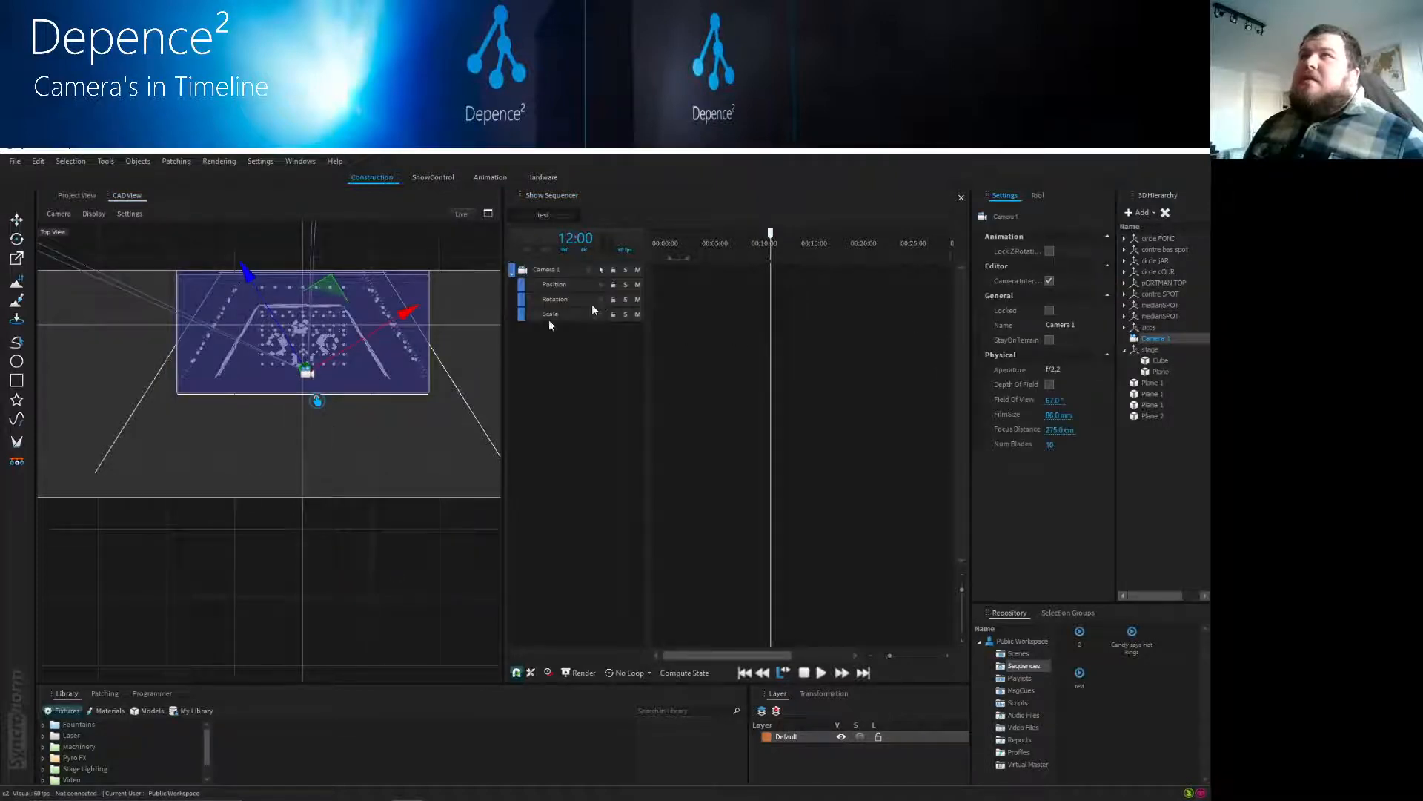
- Frame Camera 1 on a distant wide shot of the whole stage in the project view and record a keyframe at 0:00
{"action": "left_click", "coordinate": [76, 195]}
{"action": "mouse_move", "coordinate": [209, 524]}
{"action": "right_mouse_down"}
{"action": "mouse_move", "coordinate": [264, 512]}
{"action": "mouse_move", "coordinate": [227, 523]}
{"action": "mouse_move", "coordinate": [288, 525]}
{"action": "mouse_move", "coordinate": [289, 513]}
{"action": "right_mouse_up"}
{"action": "scroll", "coordinate": [225, 524], "scroll_direction": "down", "scroll_amount": 6}
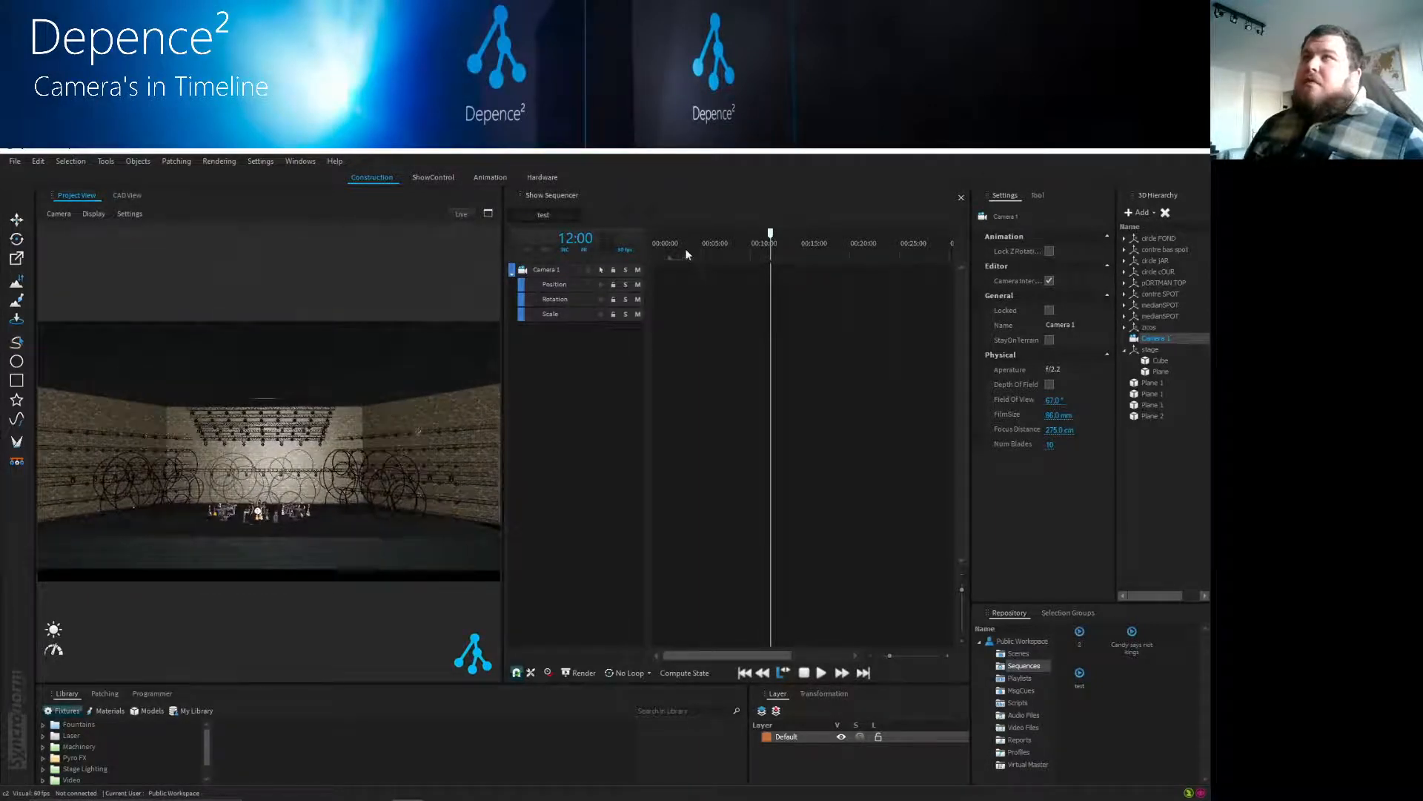
{"action": "left_click_drag", "start_coordinate": [685, 248], "coordinate": [647, 238]}
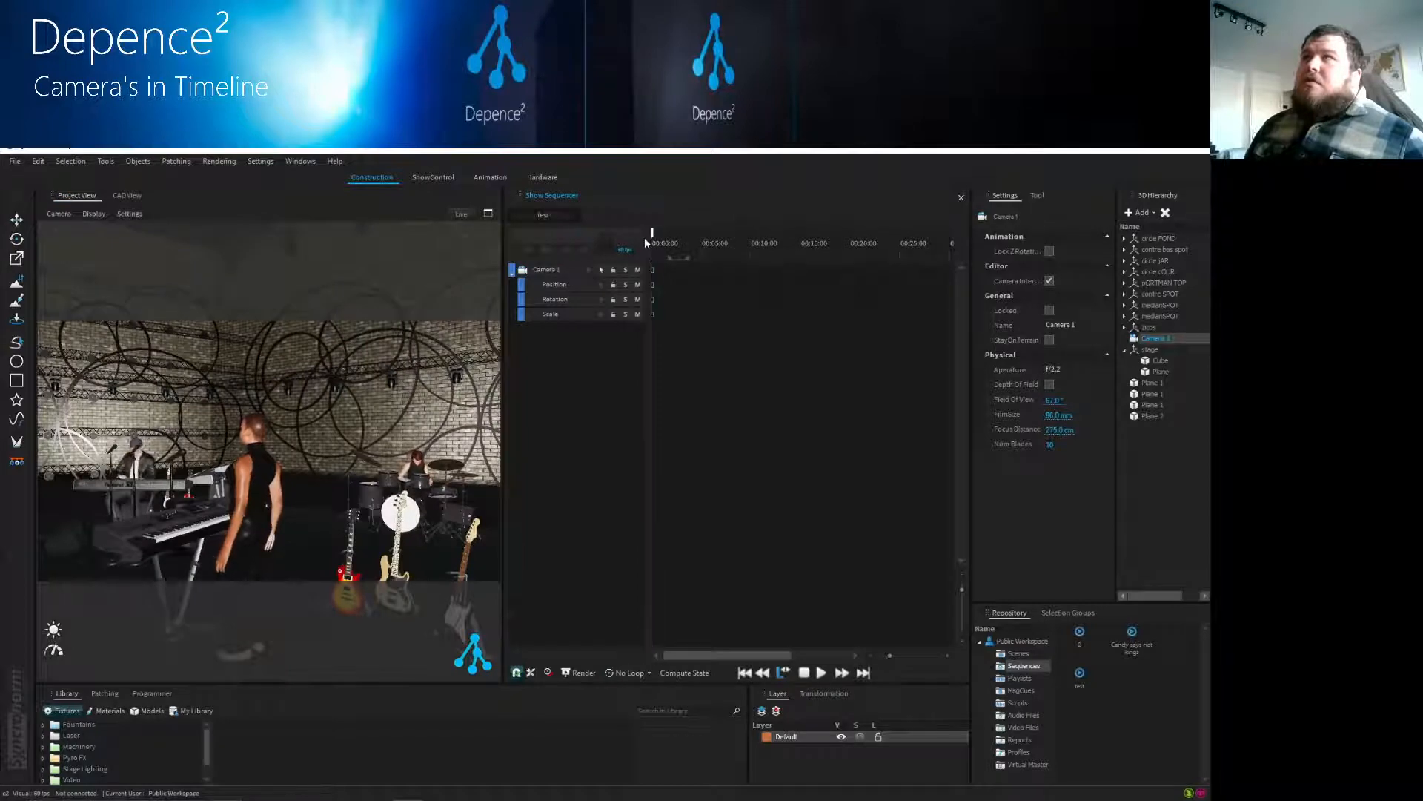
{"action": "scroll", "coordinate": [135, 522], "scroll_direction": "down", "scroll_amount": 1}
{"action": "scroll", "coordinate": [135, 527], "scroll_direction": "down", "scroll_amount": 5}
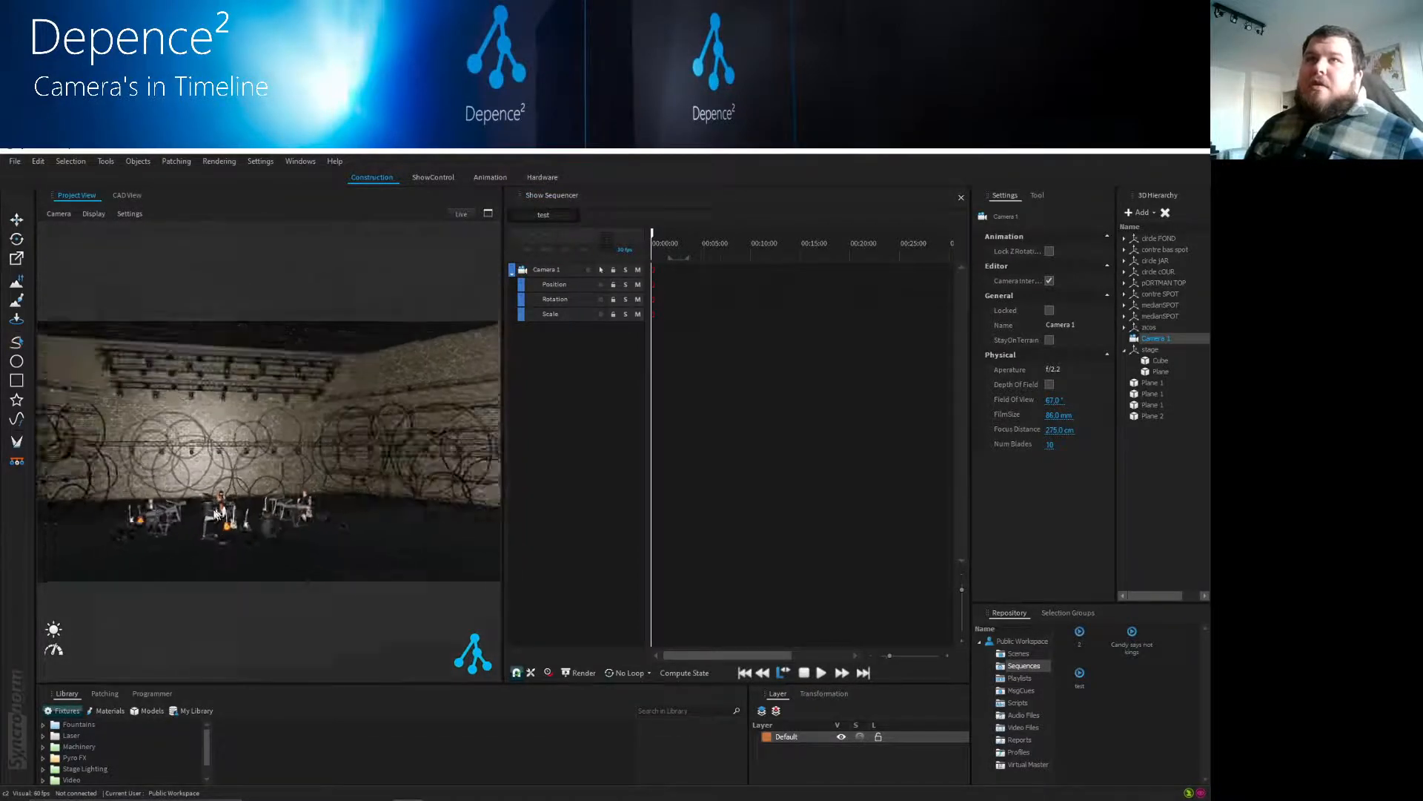
{"action": "scroll", "coordinate": [177, 516], "scroll_direction": "down", "scroll_amount": 2}
{"action": "middle_click_drag", "start_coordinate": [163, 513], "coordinate": [253, 518]}
{"action": "scroll", "coordinate": [221, 517], "scroll_direction": "up", "scroll_amount": 2}
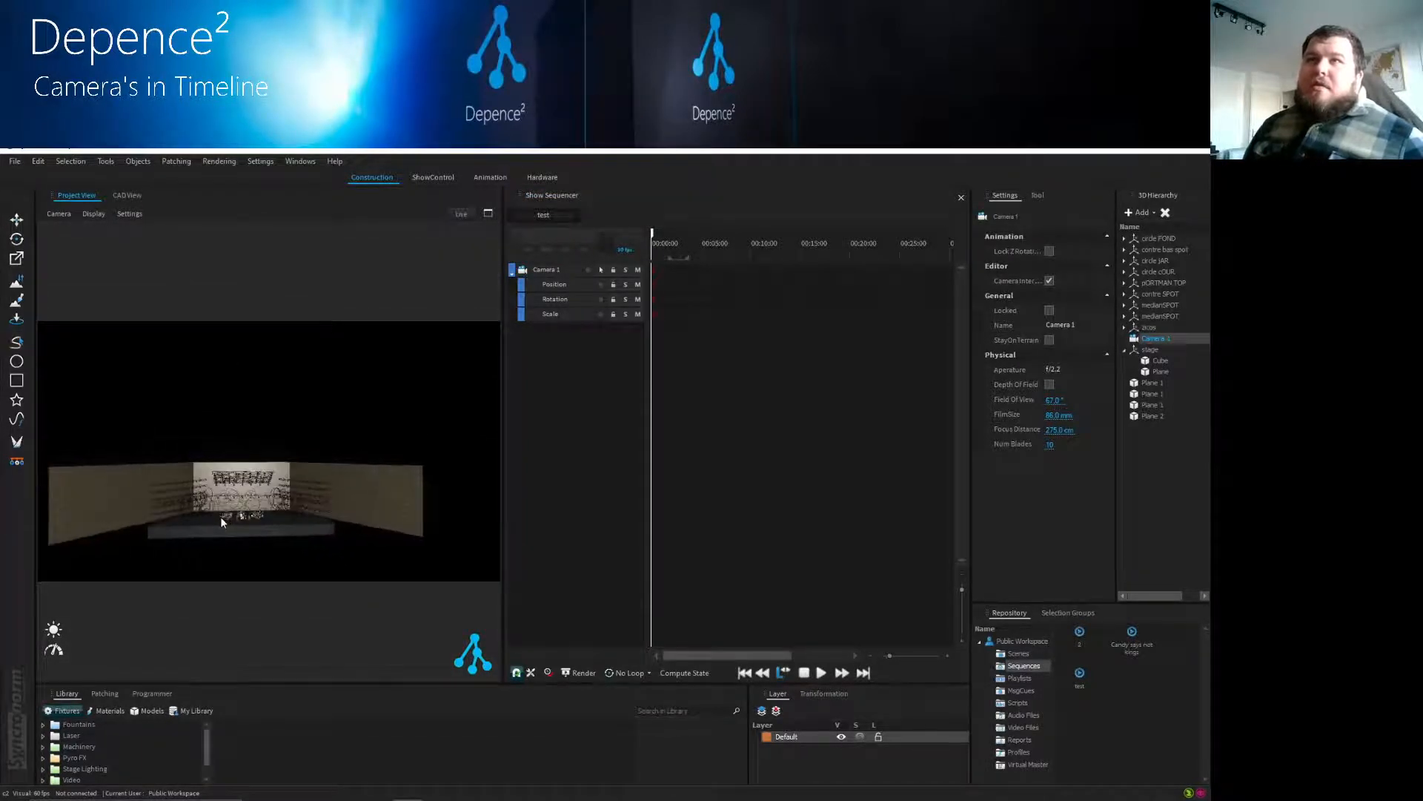
{"action": "scroll", "coordinate": [222, 521], "scroll_direction": "up", "scroll_amount": 2}
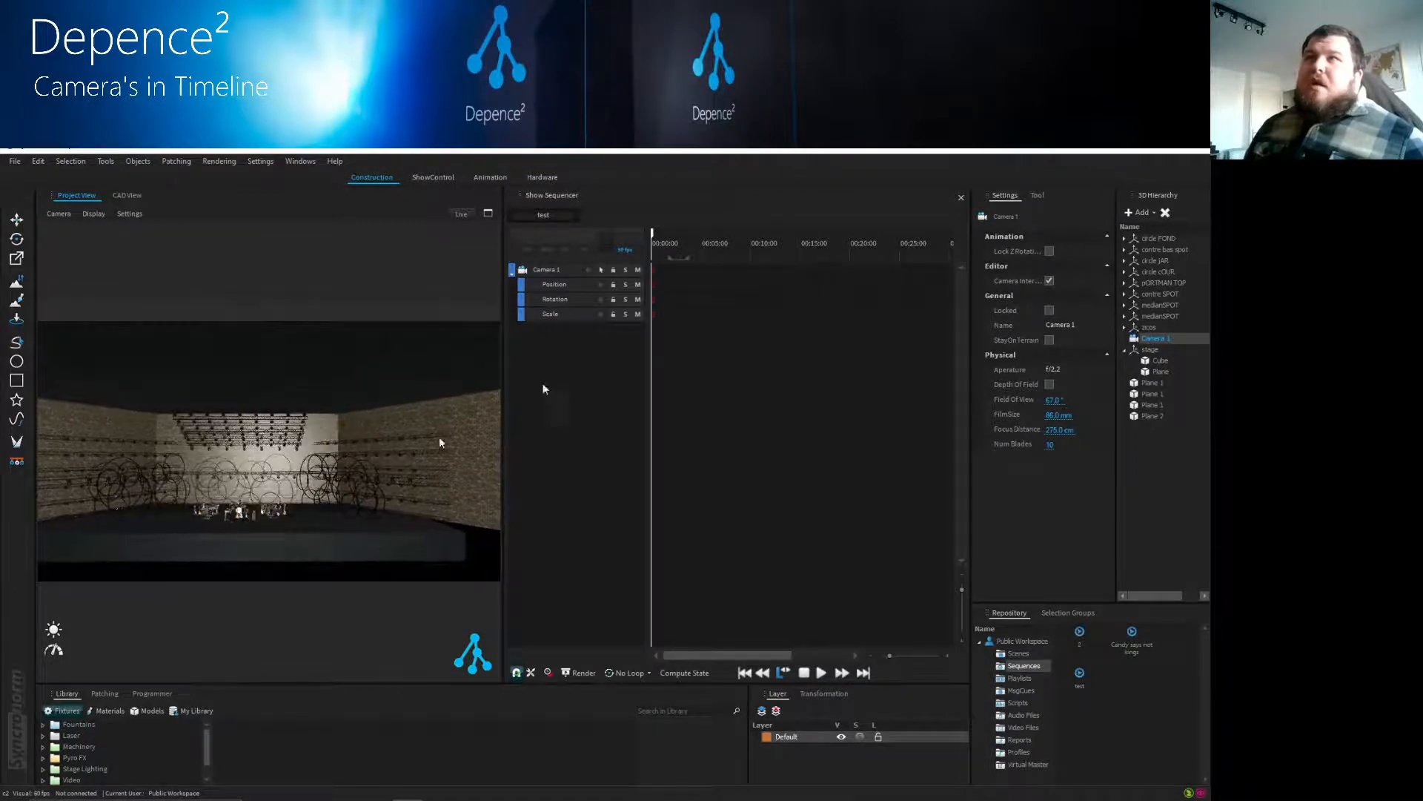
{"action": "left_click", "coordinate": [585, 272]}
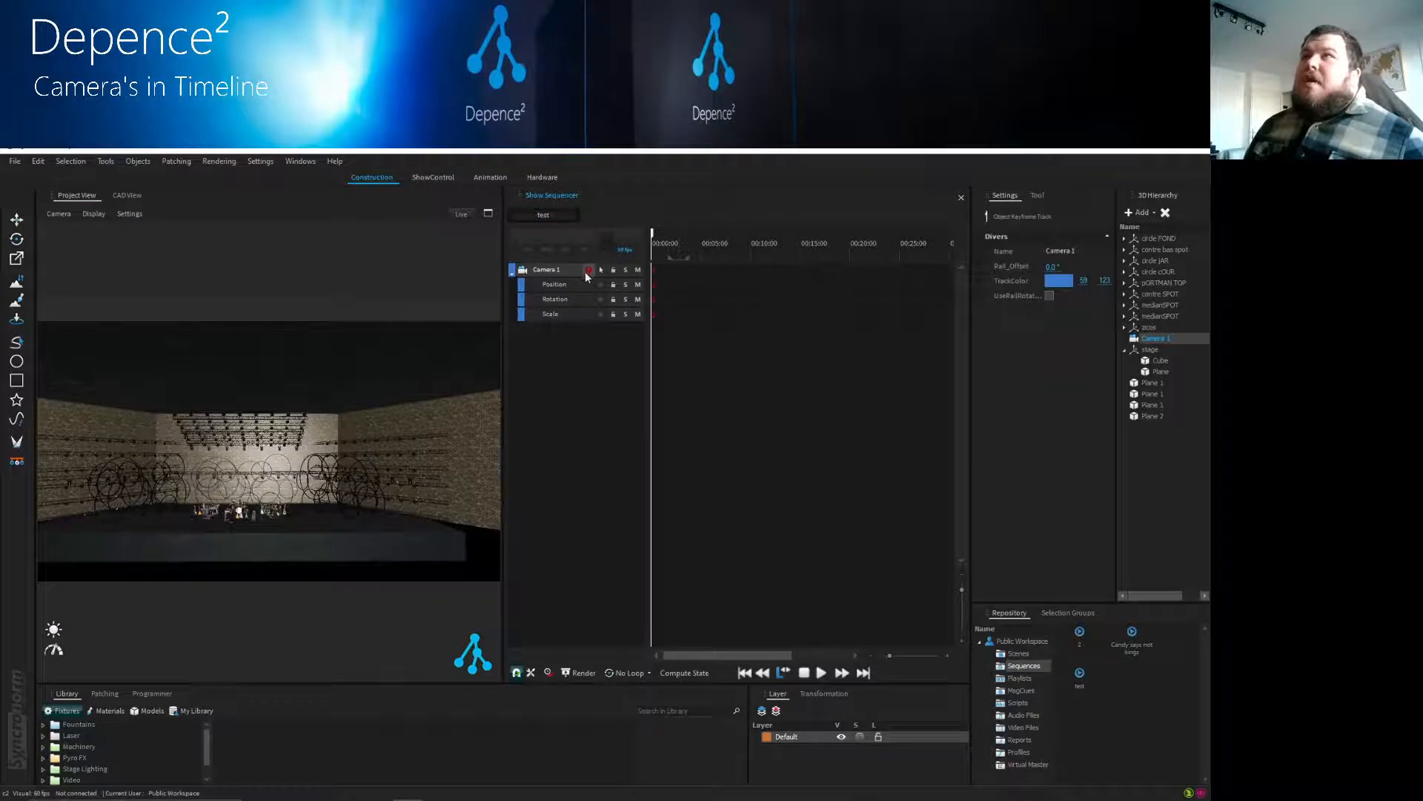
- Move Camera 1 in closer to the band and record a keyframe at 4:20
{"action": "left_click", "coordinate": [686, 246]}
{"action": "left_click", "coordinate": [697, 241]}
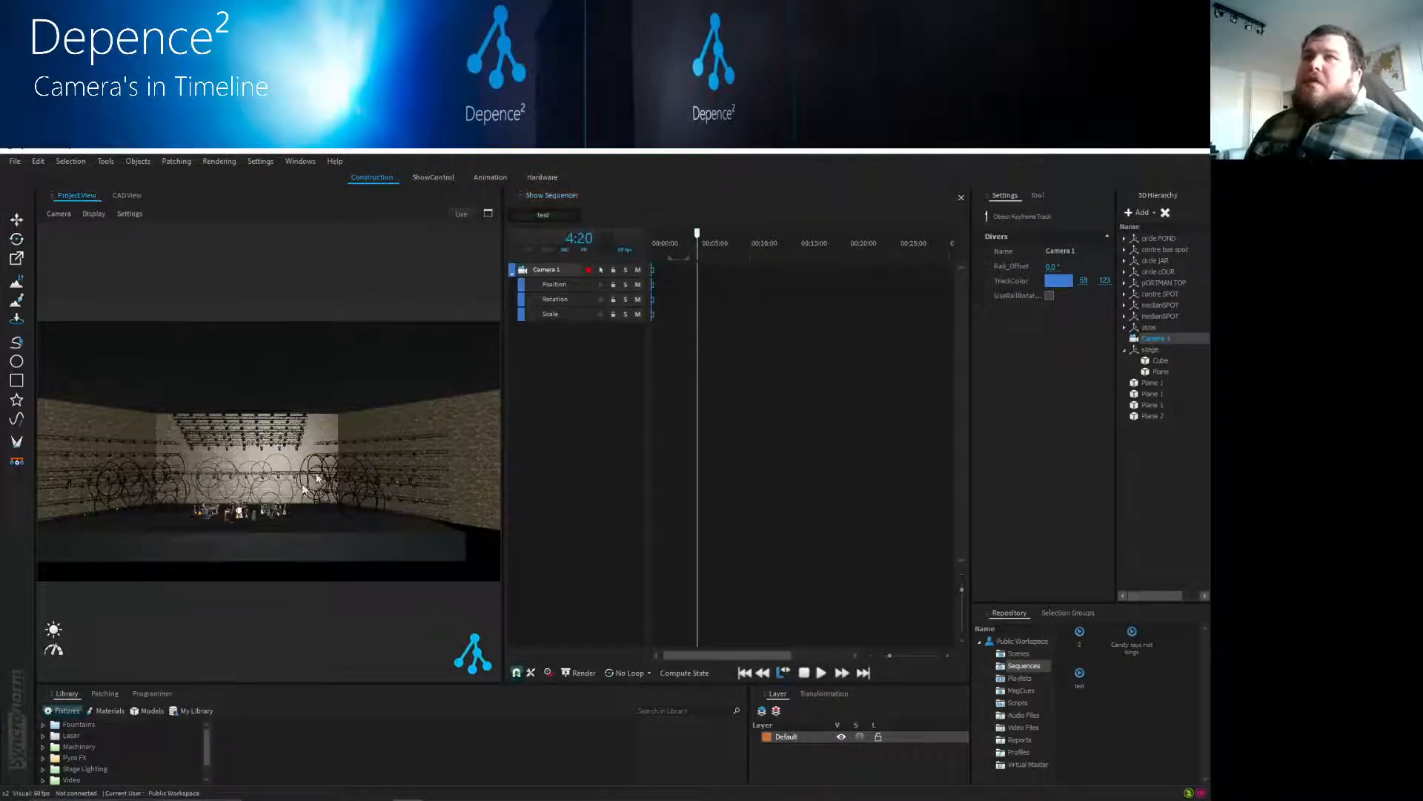
{"action": "scroll", "coordinate": [236, 510], "scroll_direction": "up", "scroll_amount": 10}
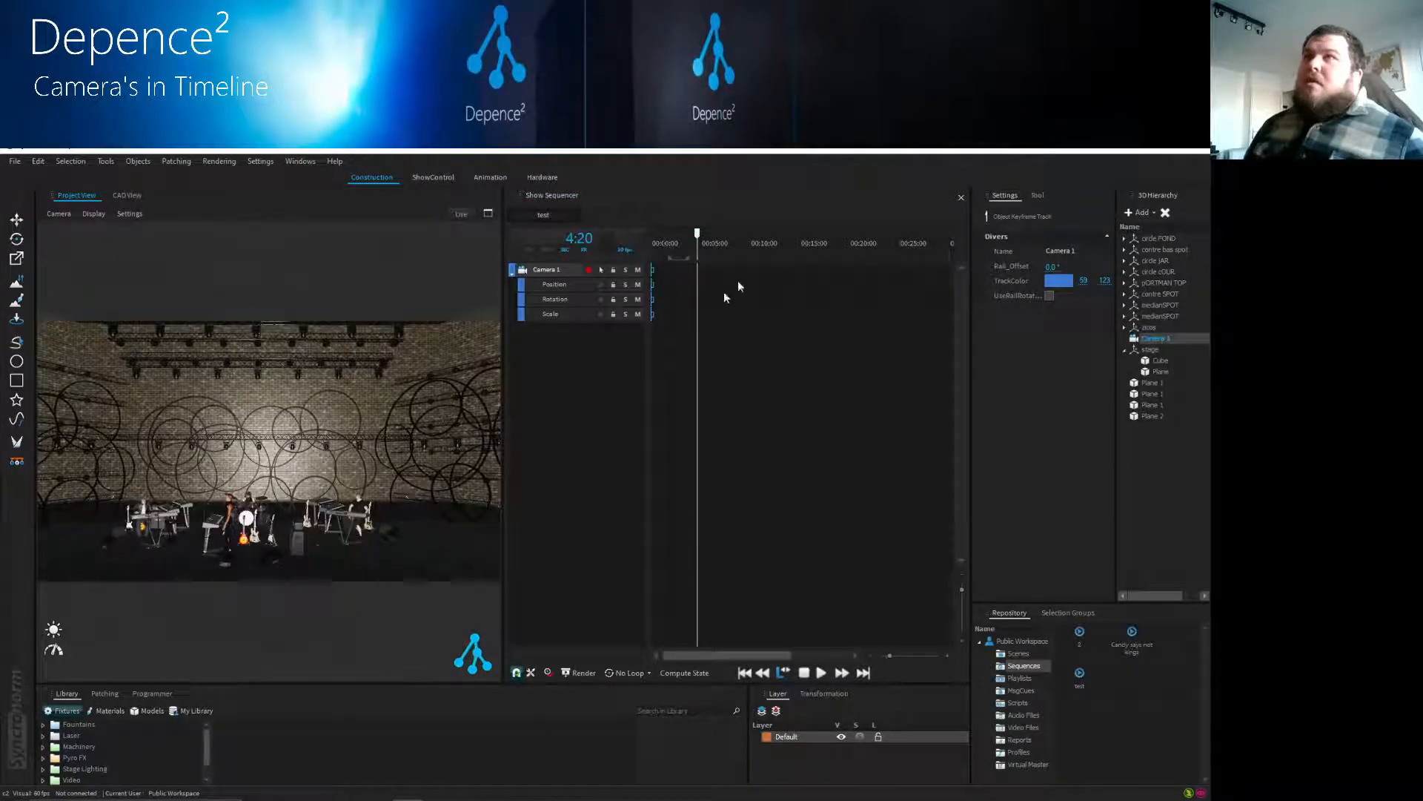
{"action": "left_click", "coordinate": [587, 270]}
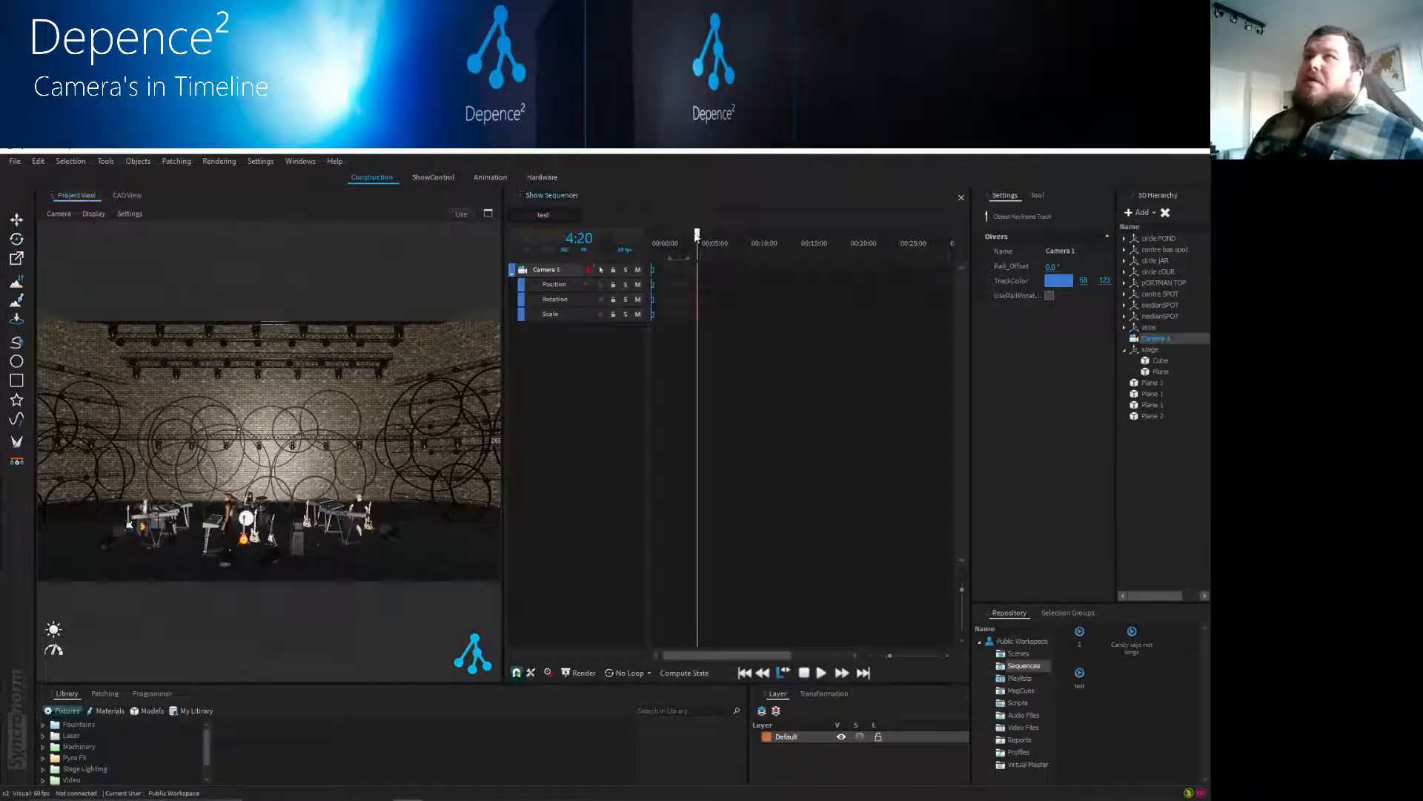
- Check Camera 1's path from above at 4:02, and return to the project view with the playhead at 4:29
{"action": "mouse_move", "coordinate": [697, 234]}
{"action": "left_mouse_down"}
{"action": "mouse_move", "coordinate": [659, 235]}
{"action": "mouse_move", "coordinate": [692, 234]}
{"action": "left_mouse_up"}
{"action": "left_click", "coordinate": [127, 196]}
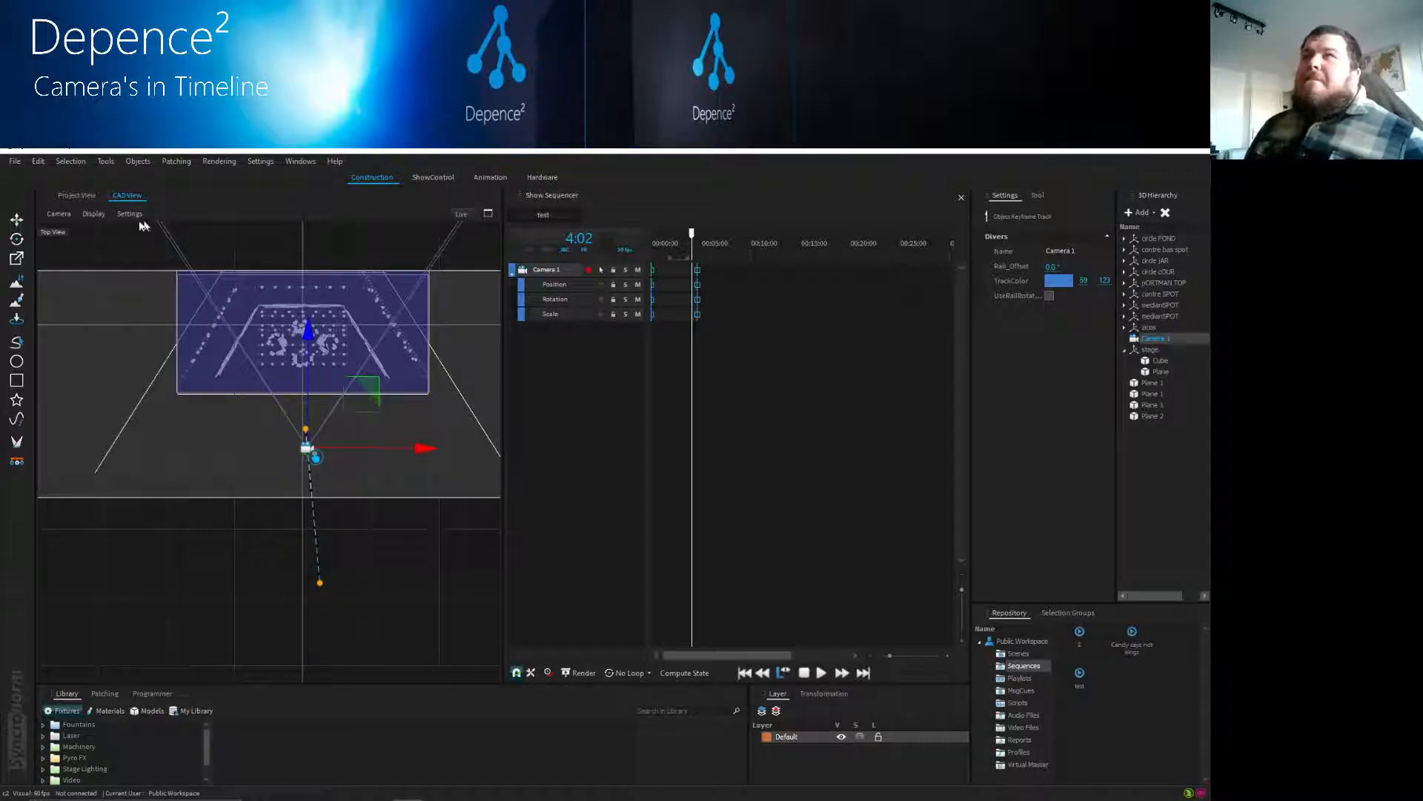
{"action": "left_click", "coordinate": [77, 195]}
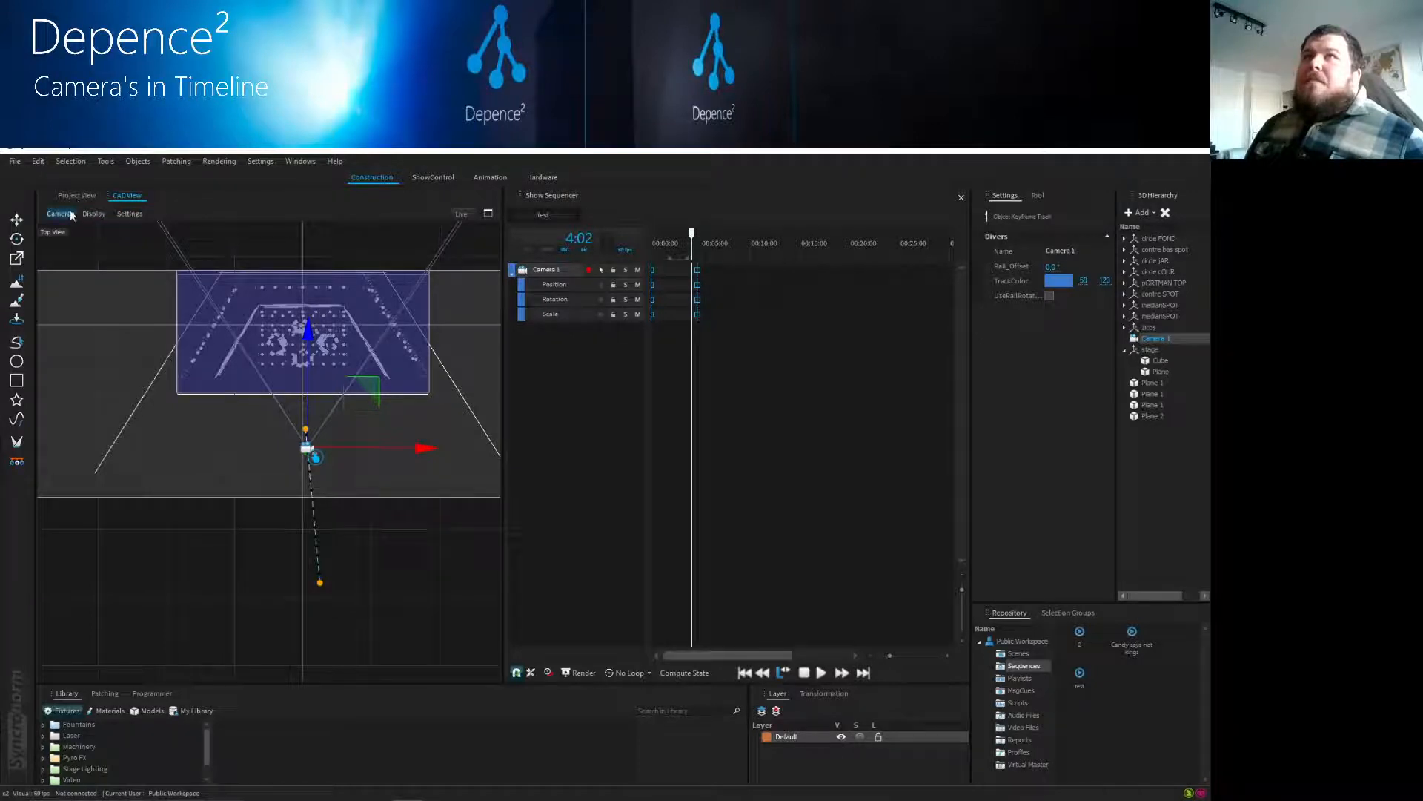
{"action": "left_click_drag", "start_coordinate": [692, 234], "coordinate": [701, 234]}
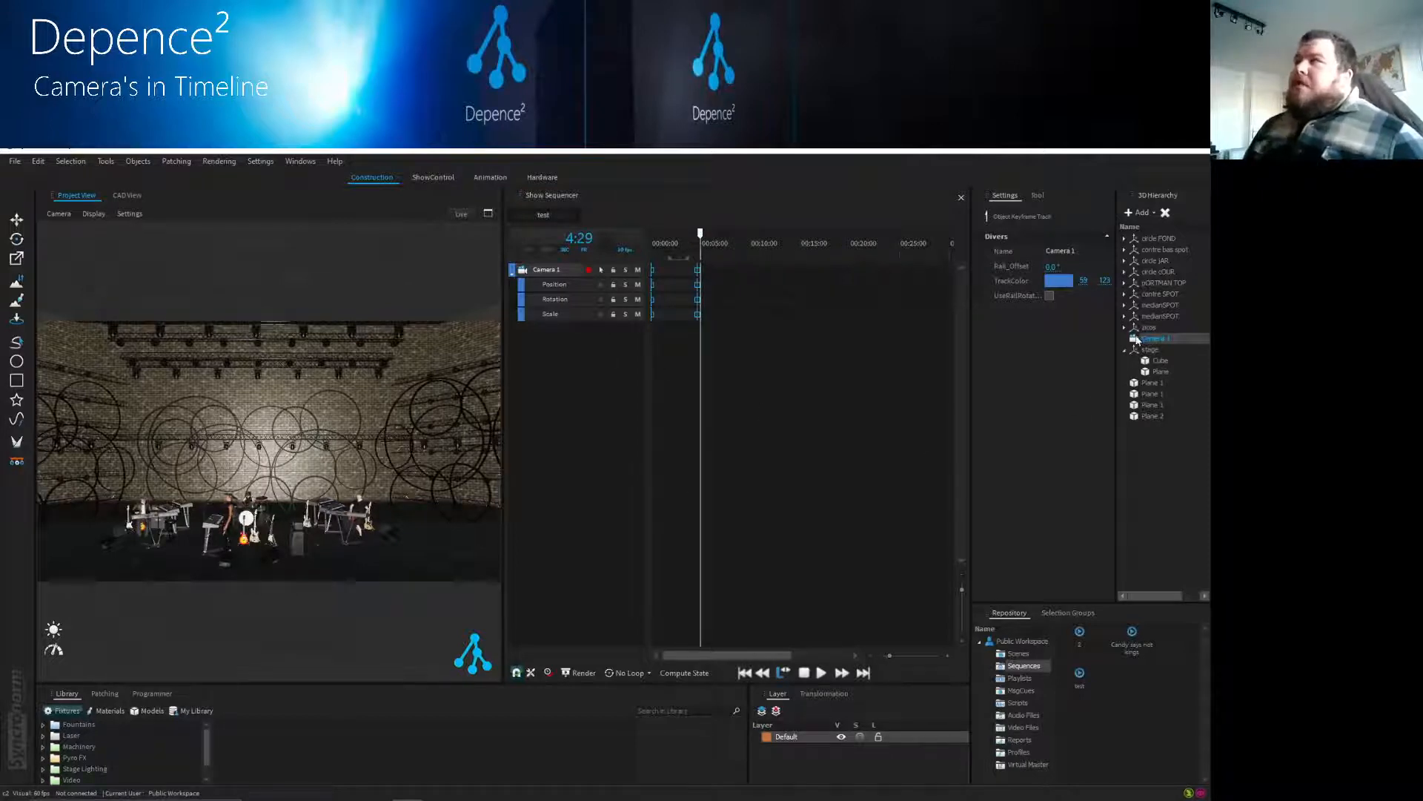
- Collapse the existing Camera 1 track and add Camera 1 from the 3D hierarchy as a second track
{"action": "left_click", "coordinate": [512, 272]}
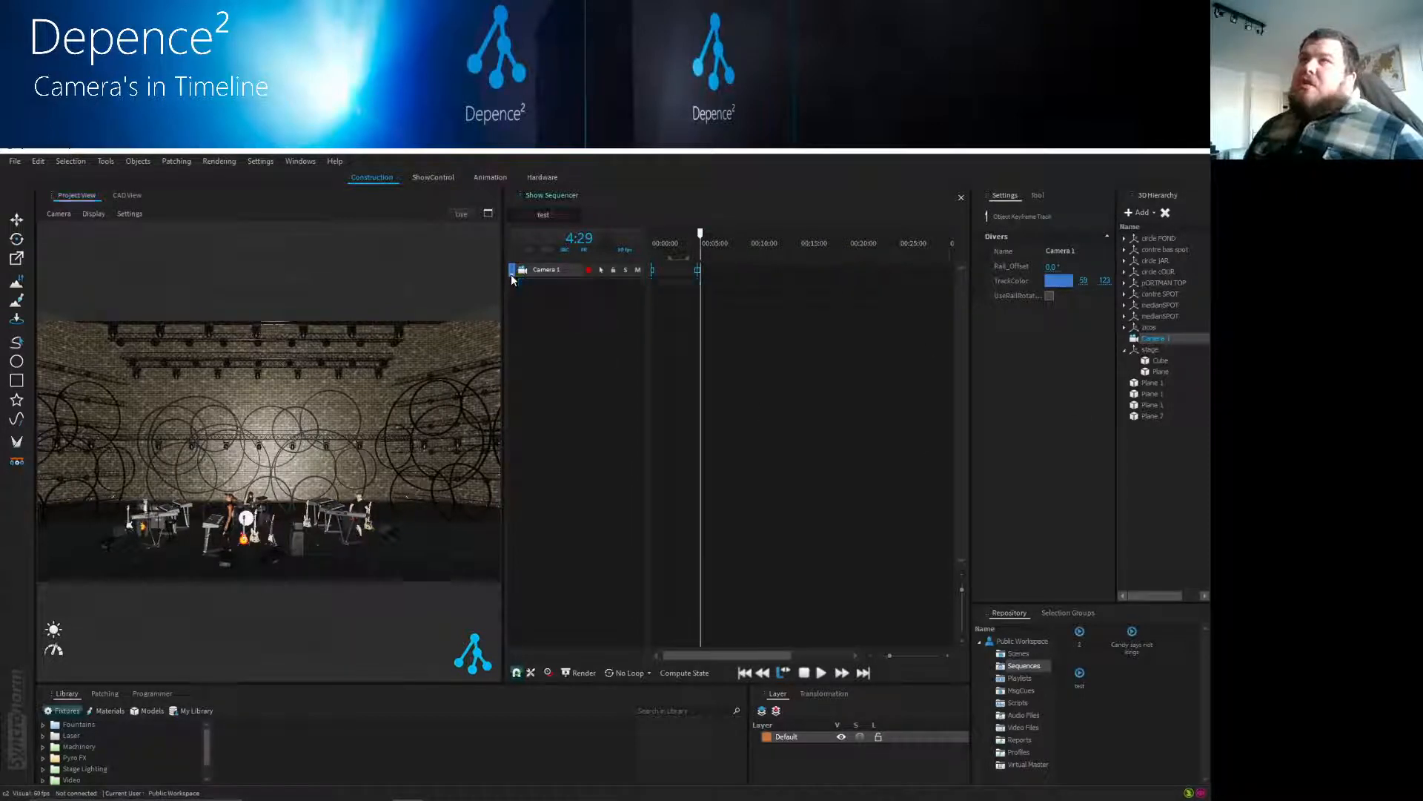
{"action": "left_click_drag", "start_coordinate": [1130, 342], "coordinate": [562, 314]}
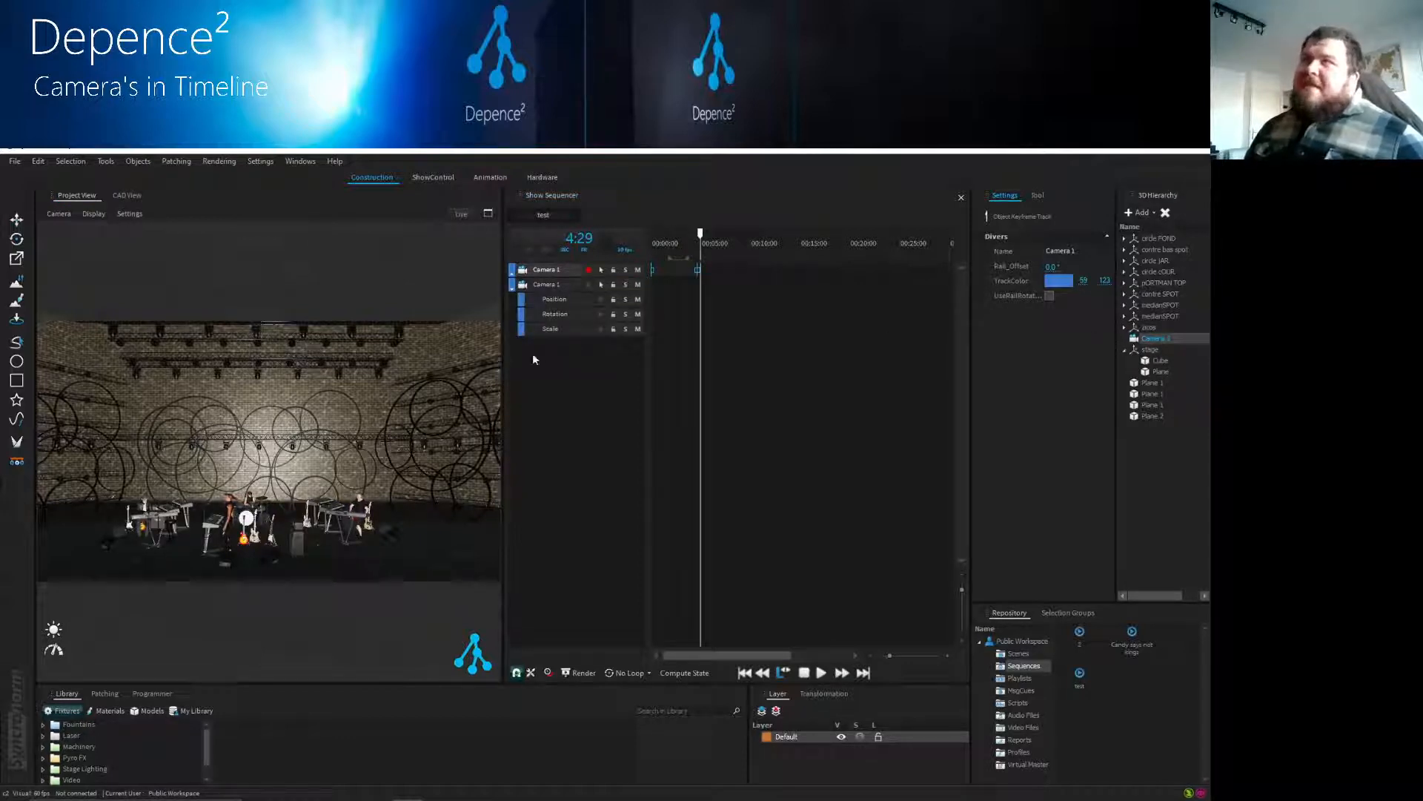
{"action": "left_click", "coordinate": [564, 287]}
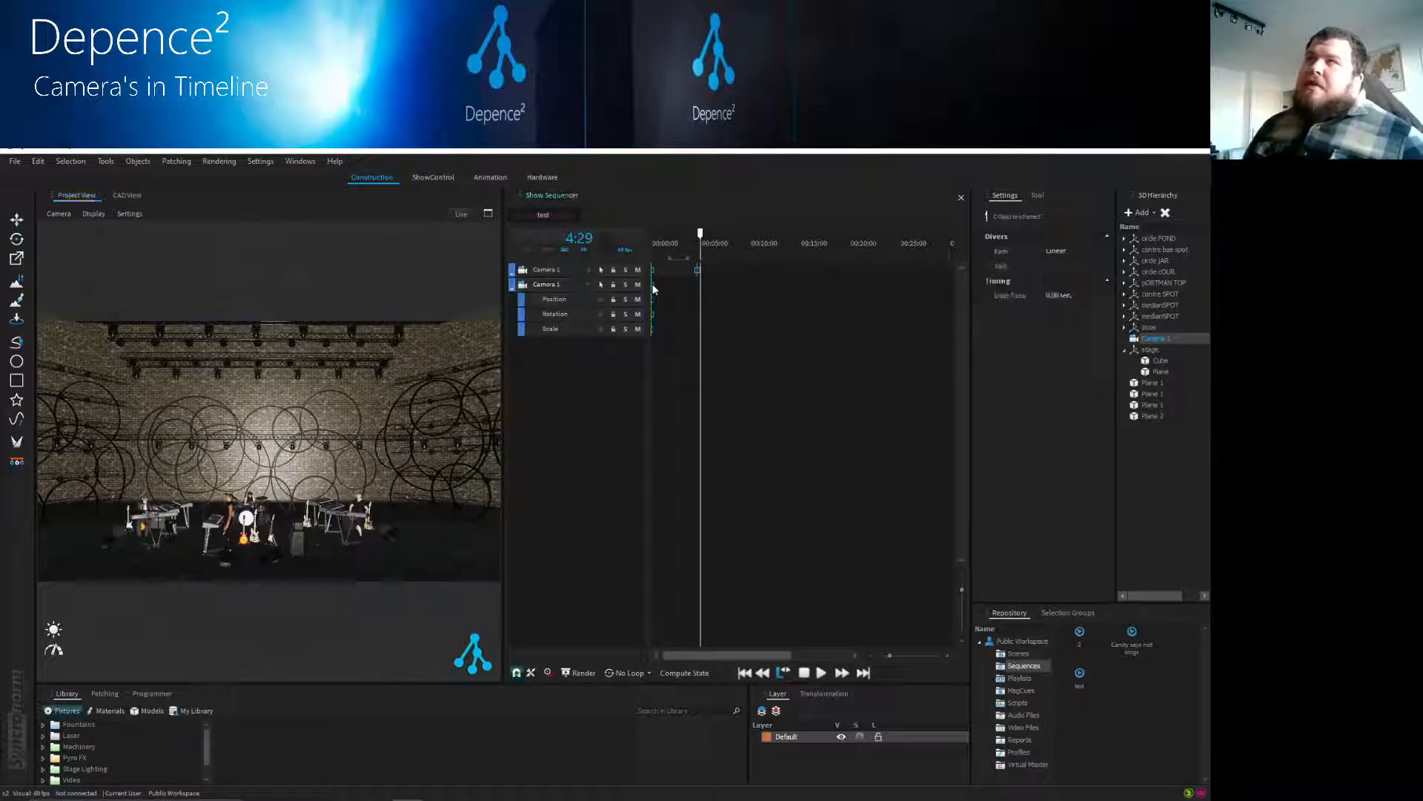
- Delete the second Camera 1 track's position, rotation and scale keyframes at 0:00
{"action": "right_click", "coordinate": [653, 287]}
{"action": "left_click", "coordinate": [700, 308]}
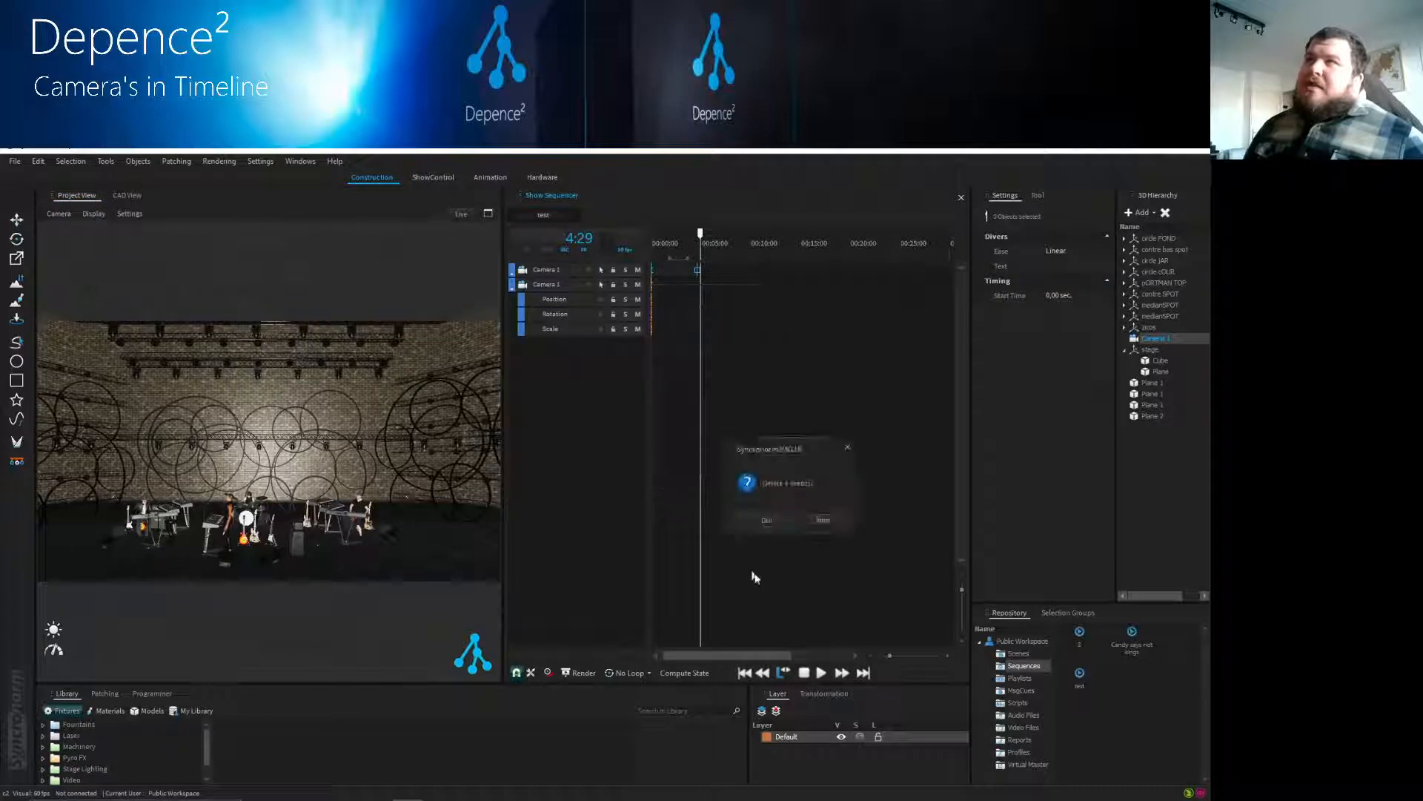
{"action": "left_click", "coordinate": [766, 519]}
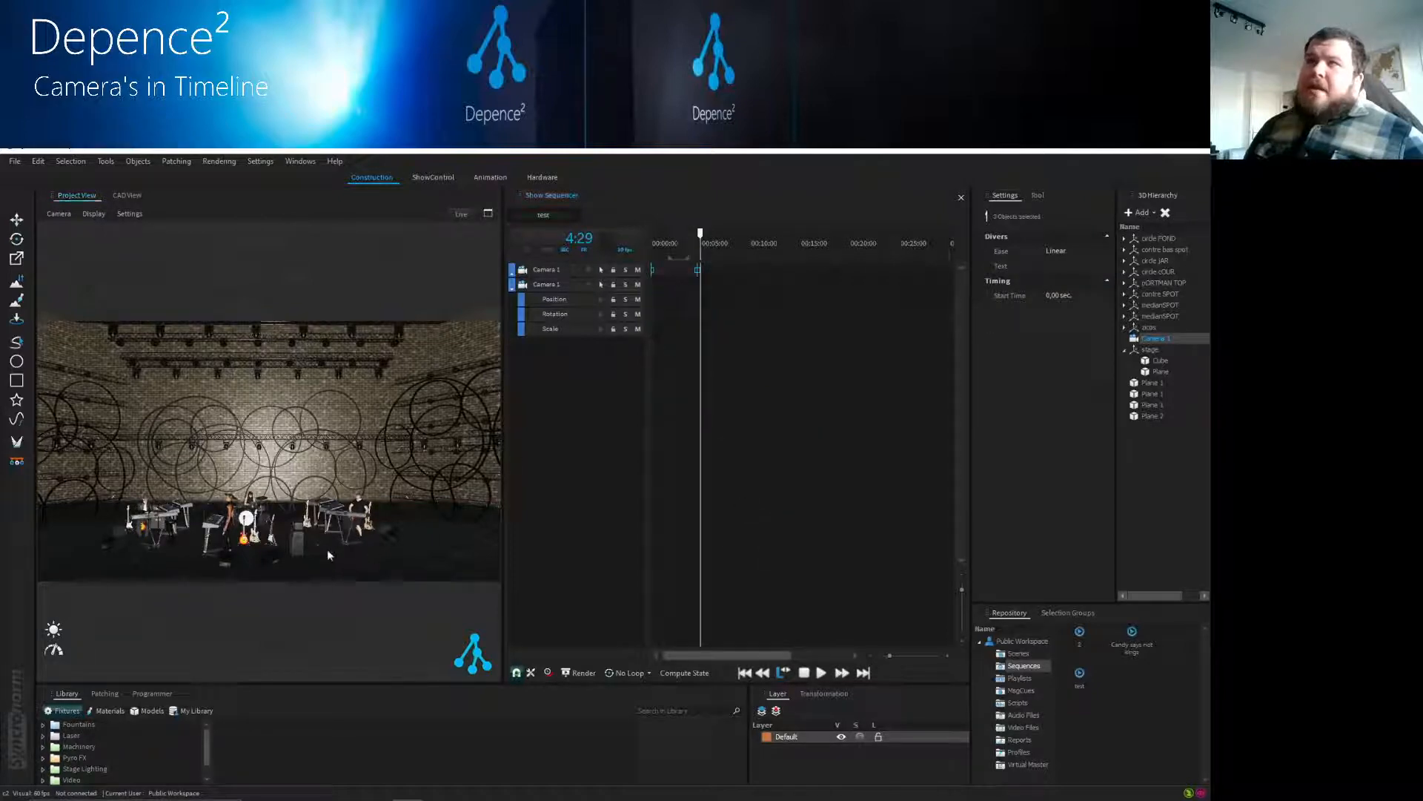
- Frame Camera 1 on a close front shot of the woman at the keyboard and record a second-track keyframe at 4:29
{"action": "middle_click_drag", "start_coordinate": [267, 523], "coordinate": [286, 475]}
{"action": "scroll", "coordinate": [394, 528], "scroll_direction": "up", "scroll_amount": 8}
{"action": "scroll", "coordinate": [238, 528], "scroll_direction": "down", "scroll_amount": 4}
{"action": "scroll", "coordinate": [253, 520], "scroll_direction": "down", "scroll_amount": 3}
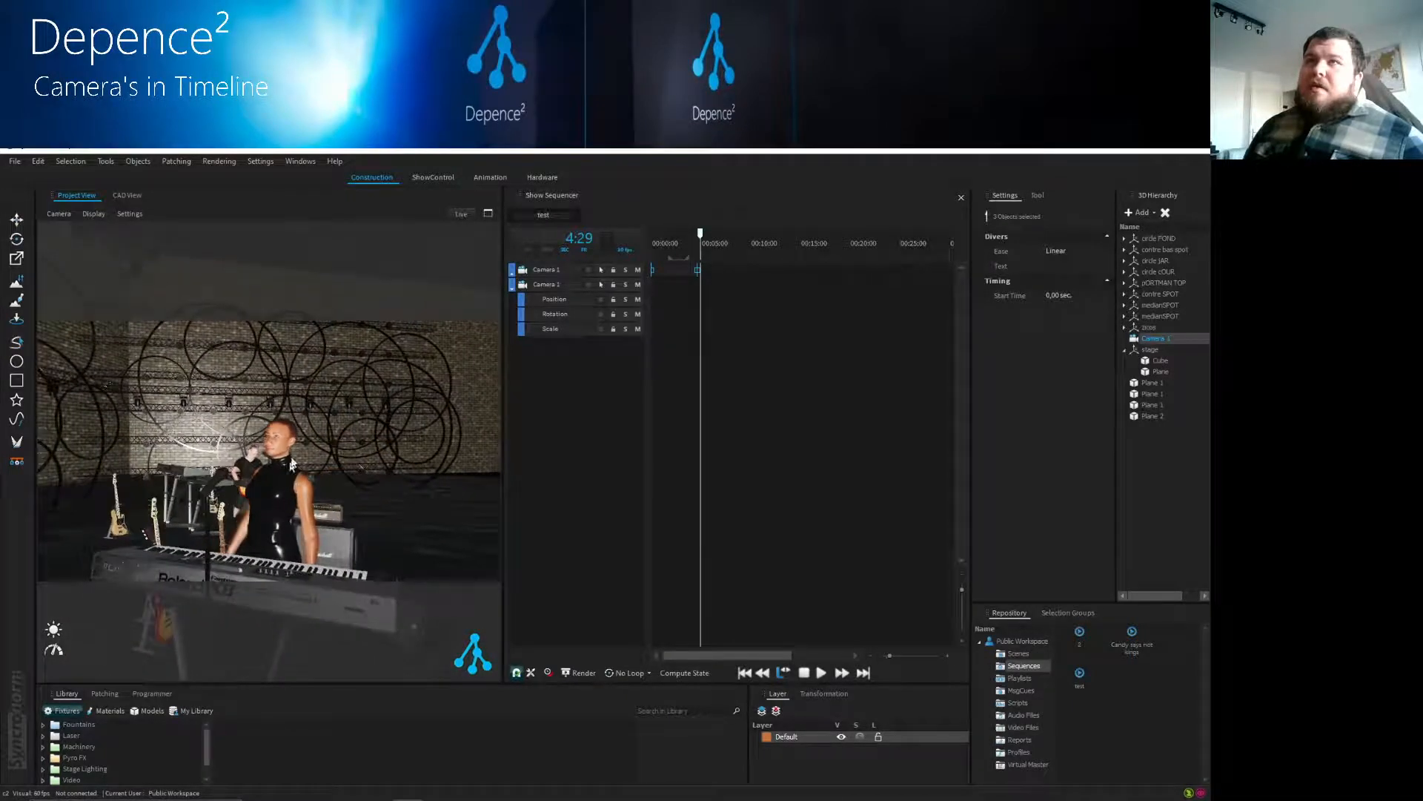
{"action": "left_click", "coordinate": [590, 284]}
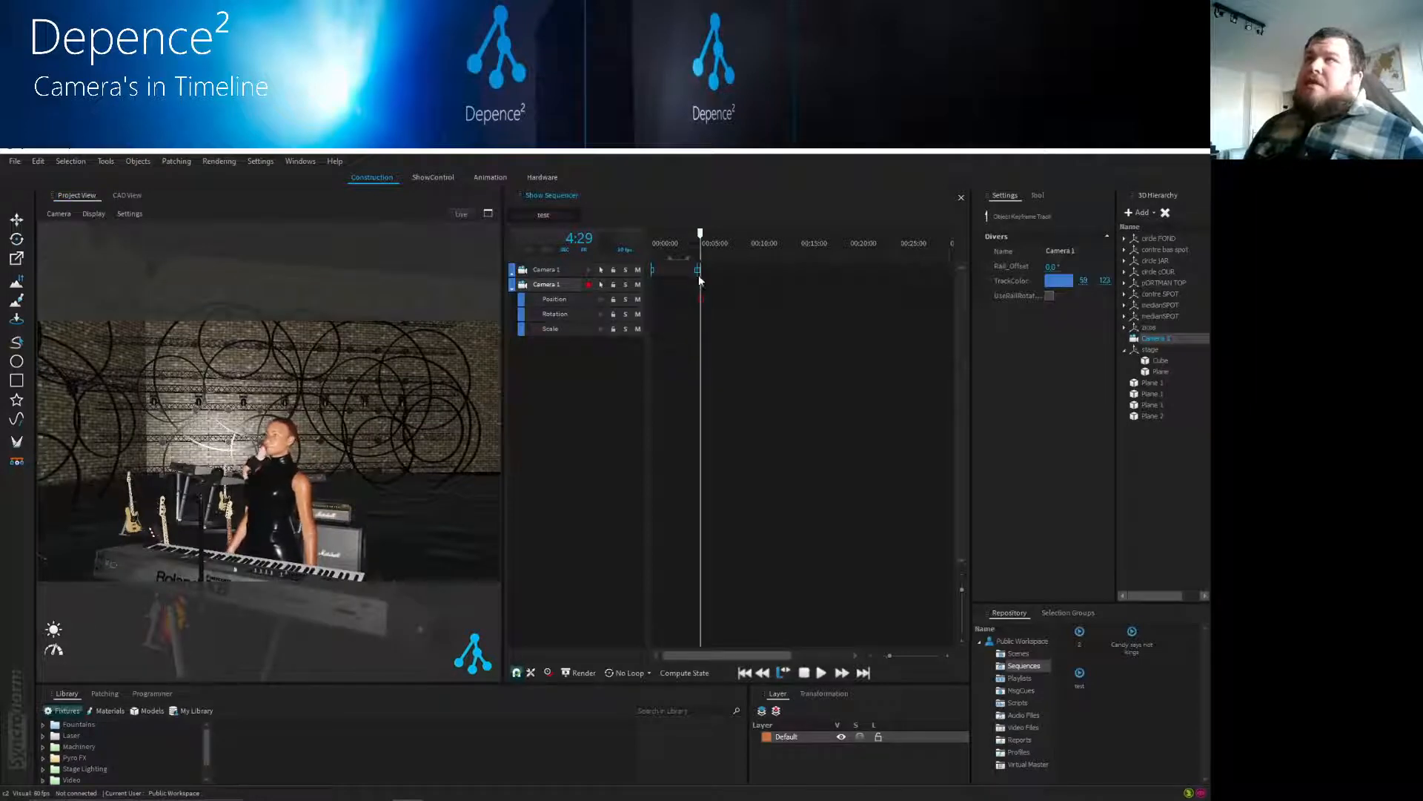
- Orbit Camera 1 around the keyboard player to view her from behind and record a second-track keyframe at 9:11
{"action": "left_click", "coordinate": [744, 254]}
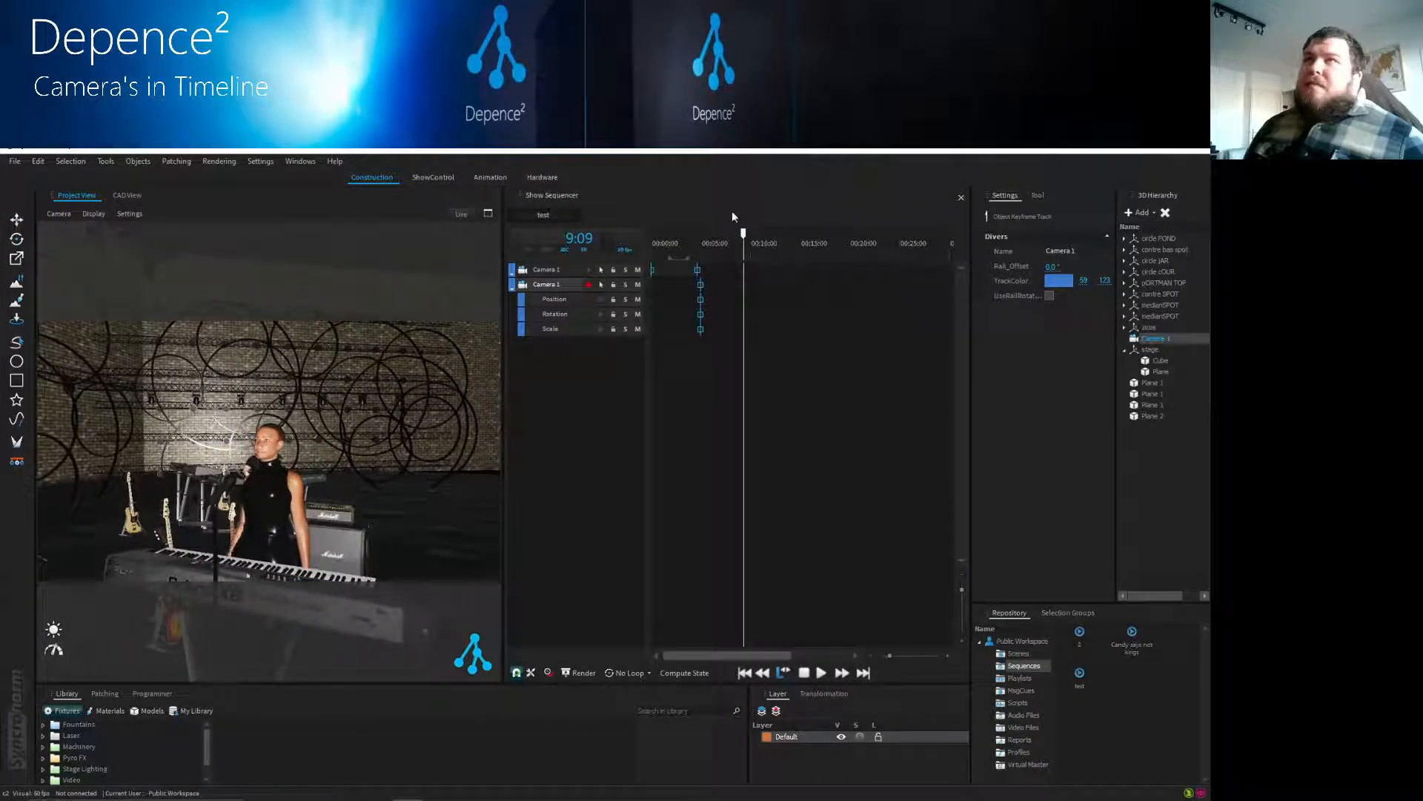
{"action": "left_click_drag", "start_coordinate": [706, 249], "coordinate": [745, 253]}
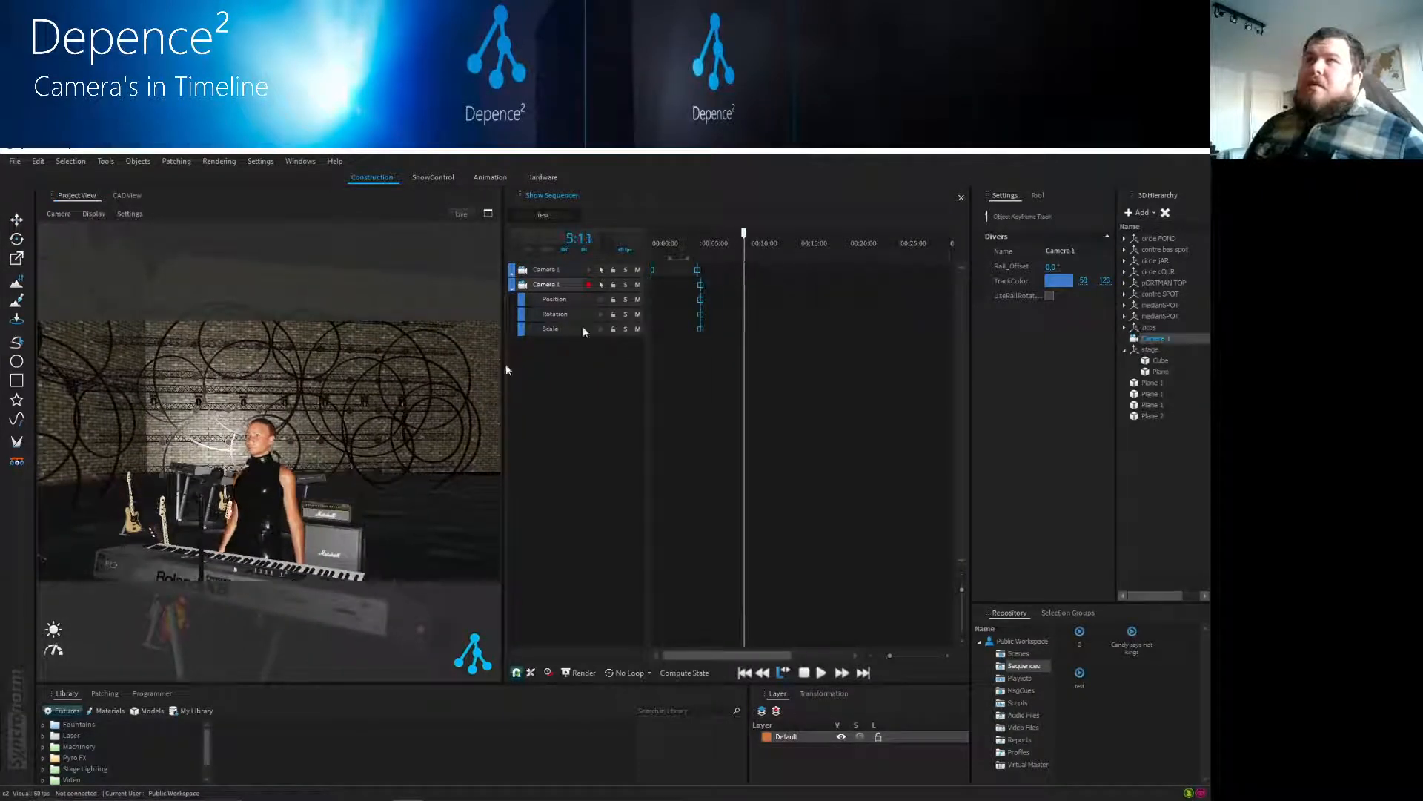
{"action": "middle_click_drag", "start_coordinate": [265, 498], "coordinate": [51, 489]}
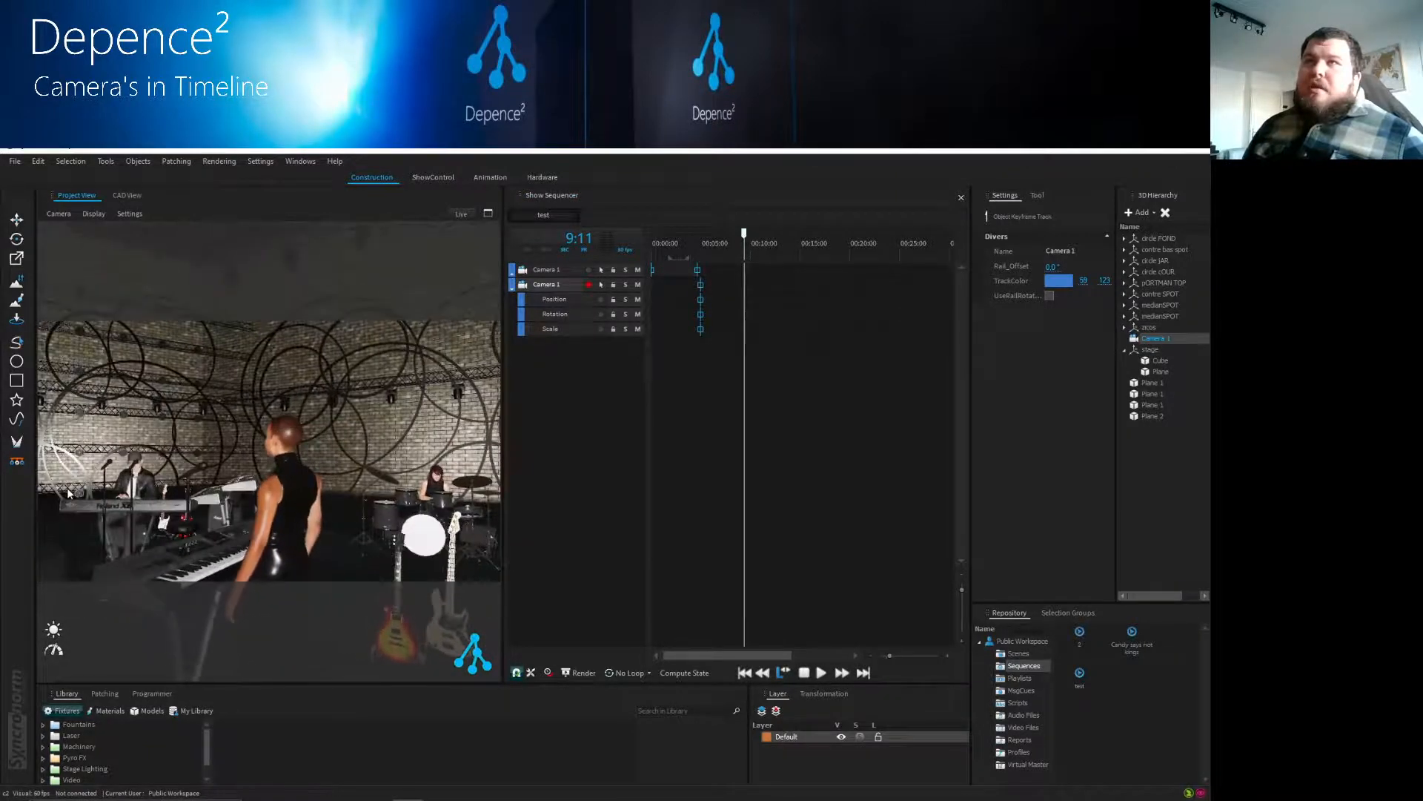
{"action": "left_click", "coordinate": [588, 286]}
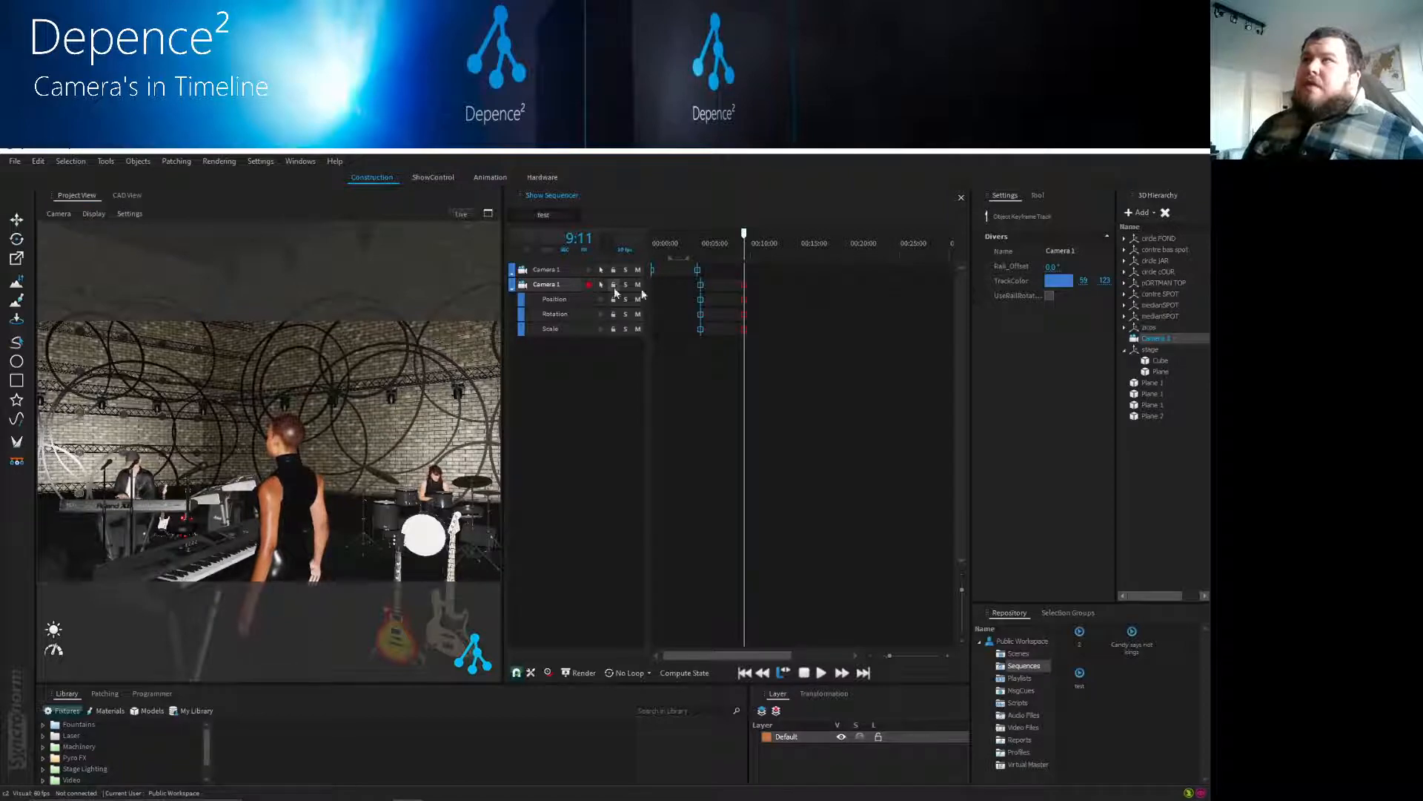
- Examine the second Camera 1 track's path from above in the CAD view with the playhead at 9:17
{"action": "mouse_move", "coordinate": [744, 235]}
{"action": "left_mouse_down"}
{"action": "mouse_move", "coordinate": [697, 234]}
{"action": "mouse_move", "coordinate": [746, 235]}
{"action": "left_mouse_up"}
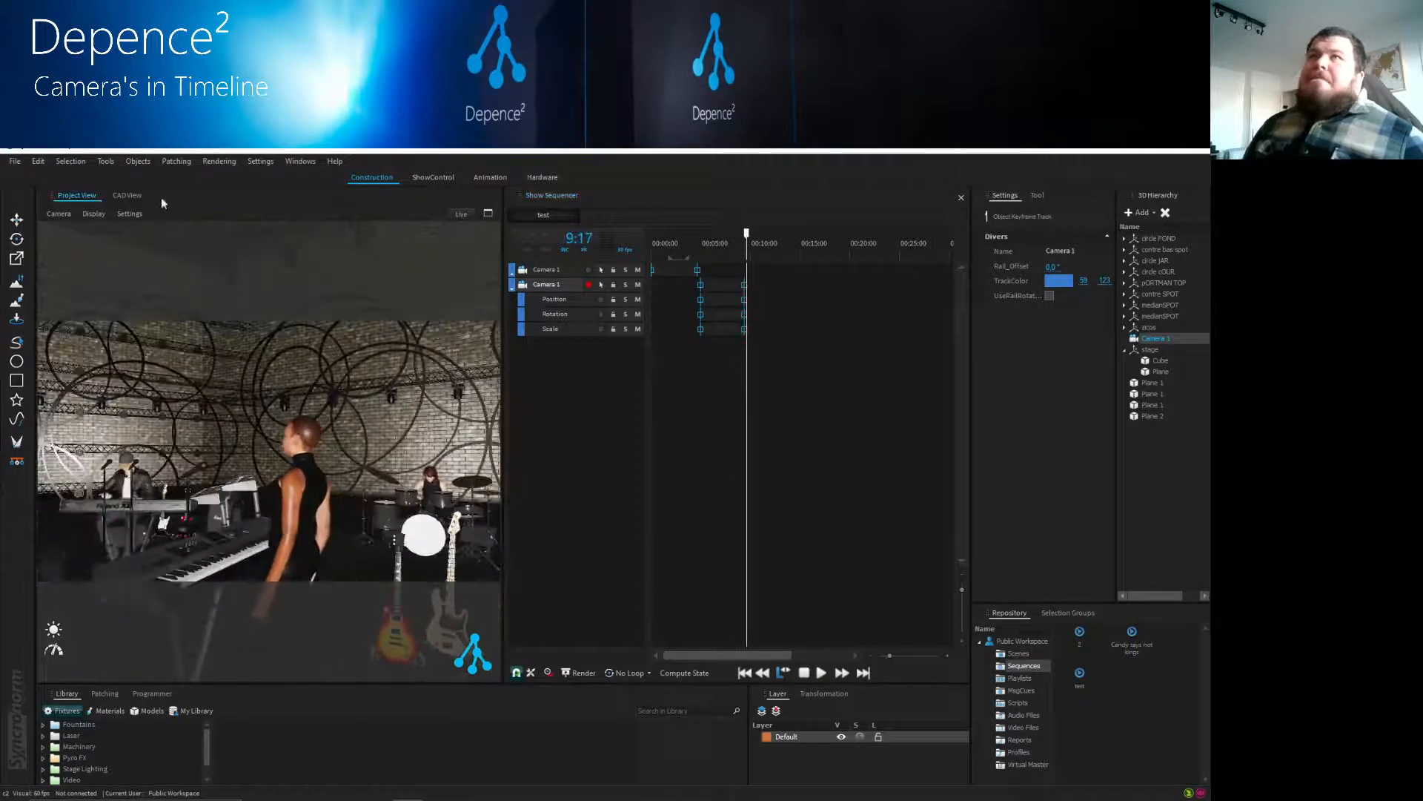
{"action": "left_click", "coordinate": [132, 195]}
{"action": "scroll", "coordinate": [311, 367], "scroll_direction": "up", "scroll_amount": 8}
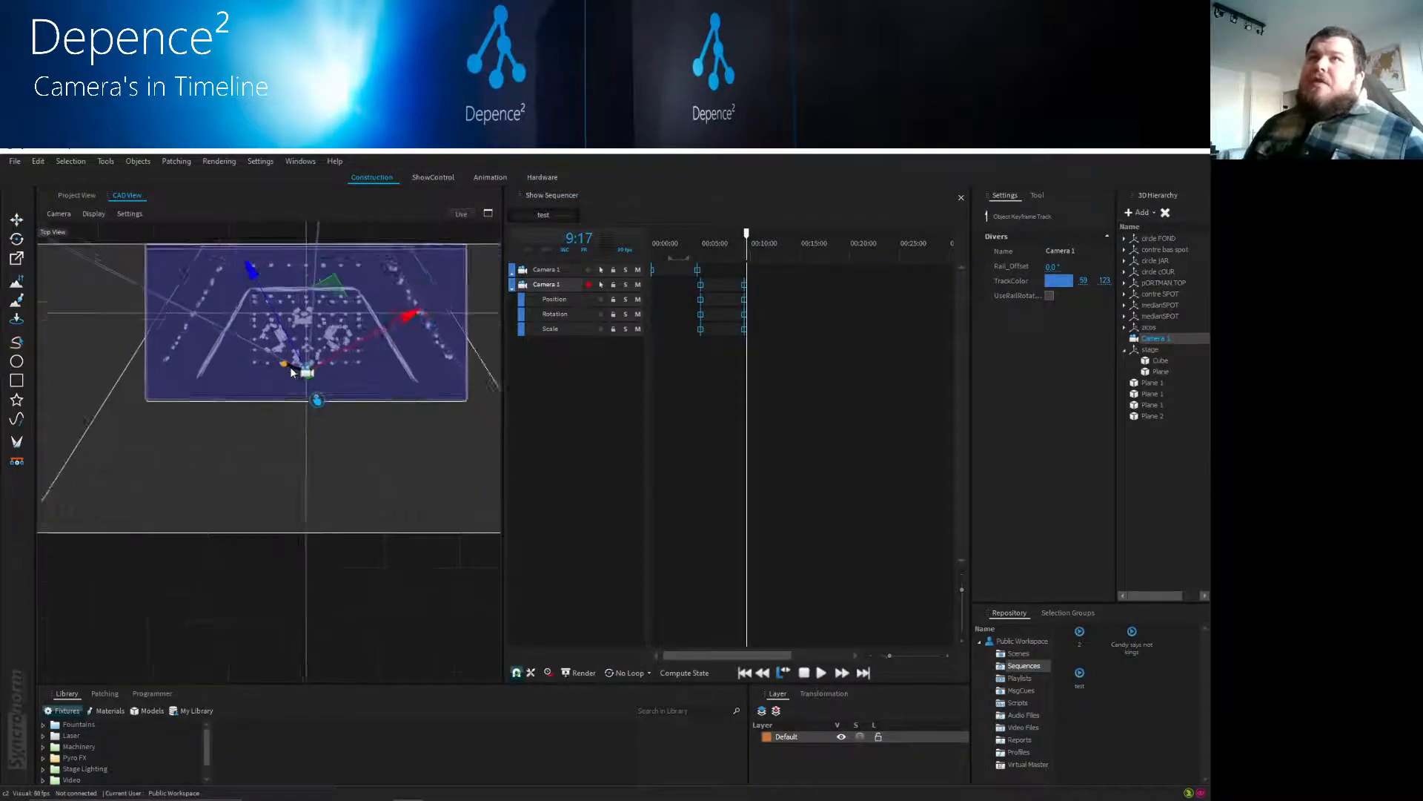
{"action": "scroll", "coordinate": [327, 372], "scroll_direction": "up", "scroll_amount": 2}
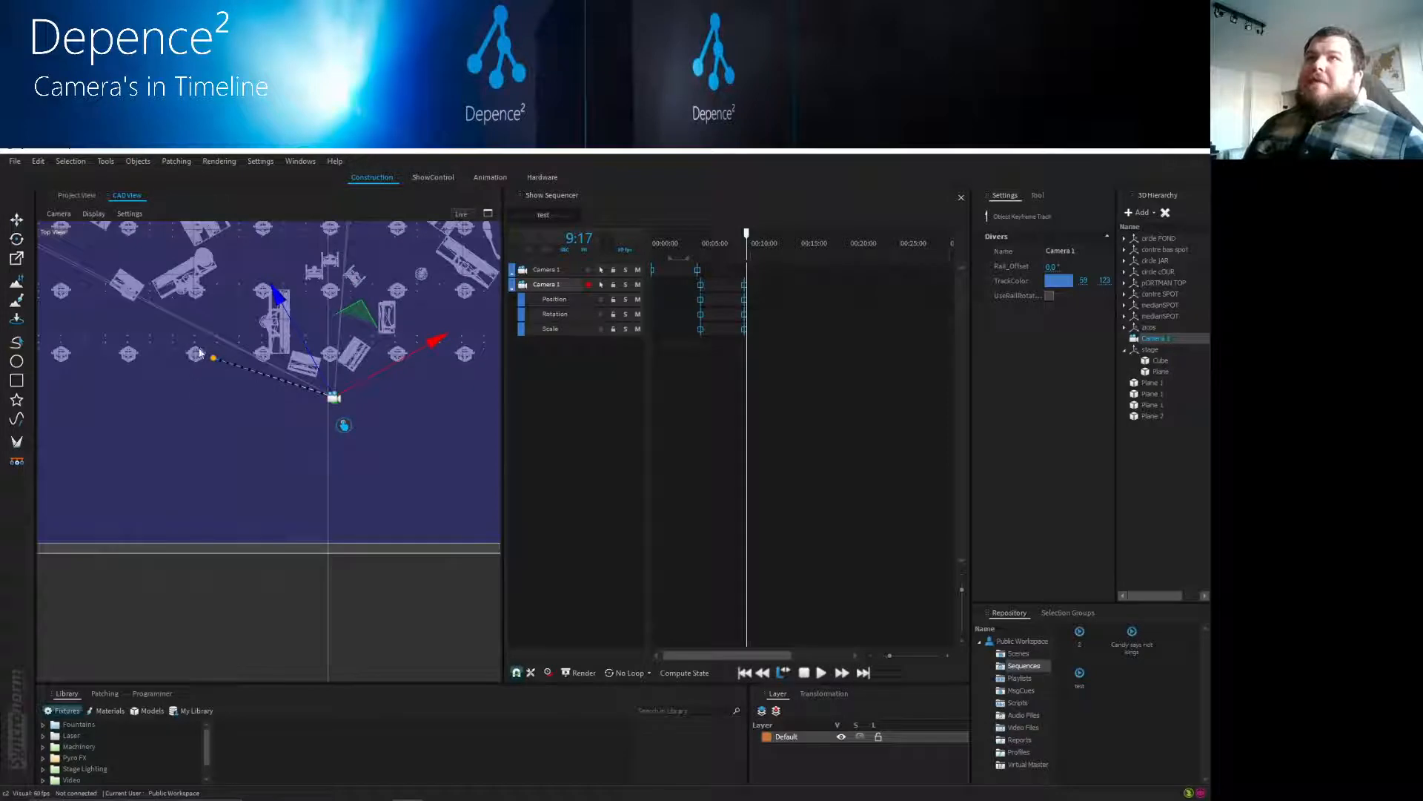
- Examine the first Camera 1 track's path from above in front of the stage with the playhead at 1:01
{"action": "left_click", "coordinate": [552, 270]}
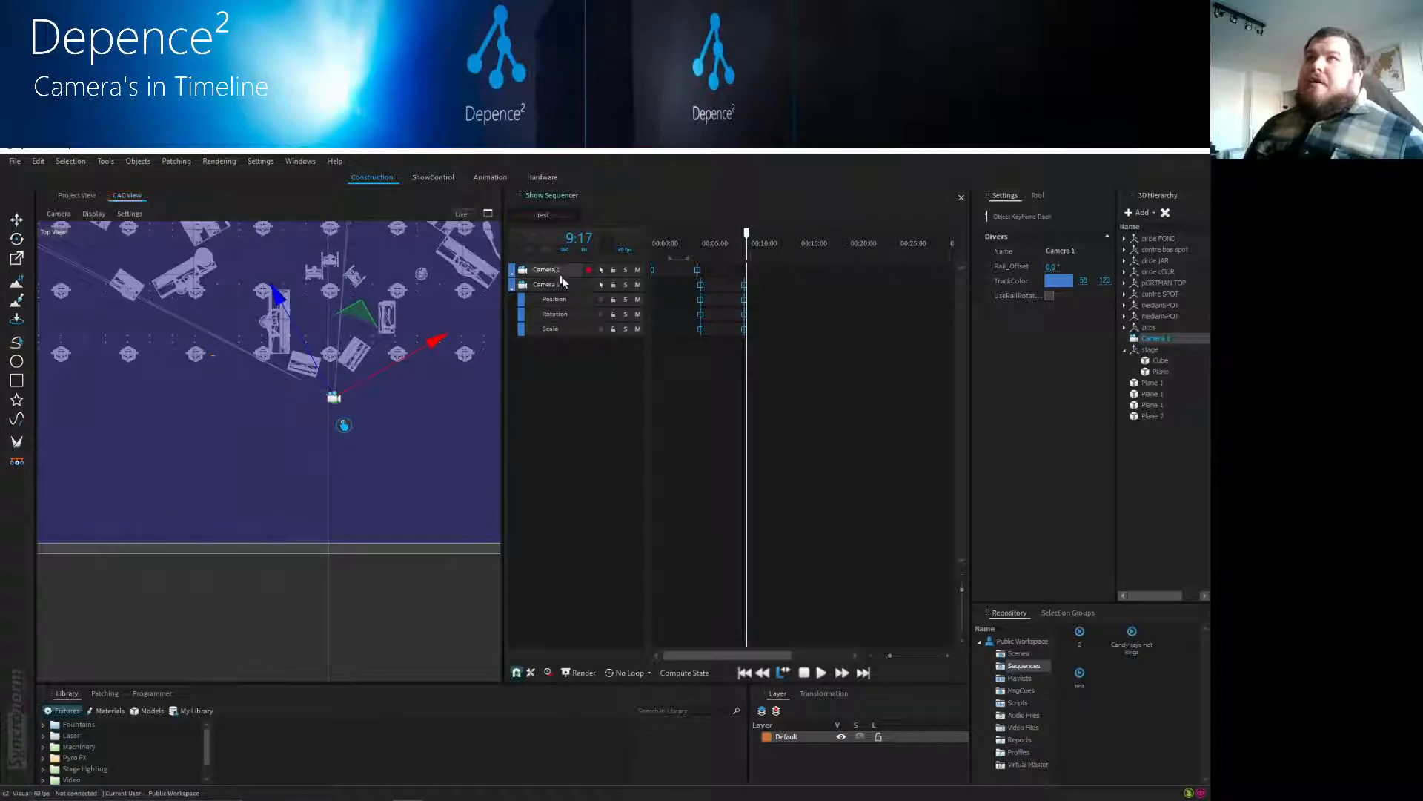
{"action": "left_click", "coordinate": [661, 250]}
{"action": "scroll", "coordinate": [409, 510], "scroll_direction": "down", "scroll_amount": 3}
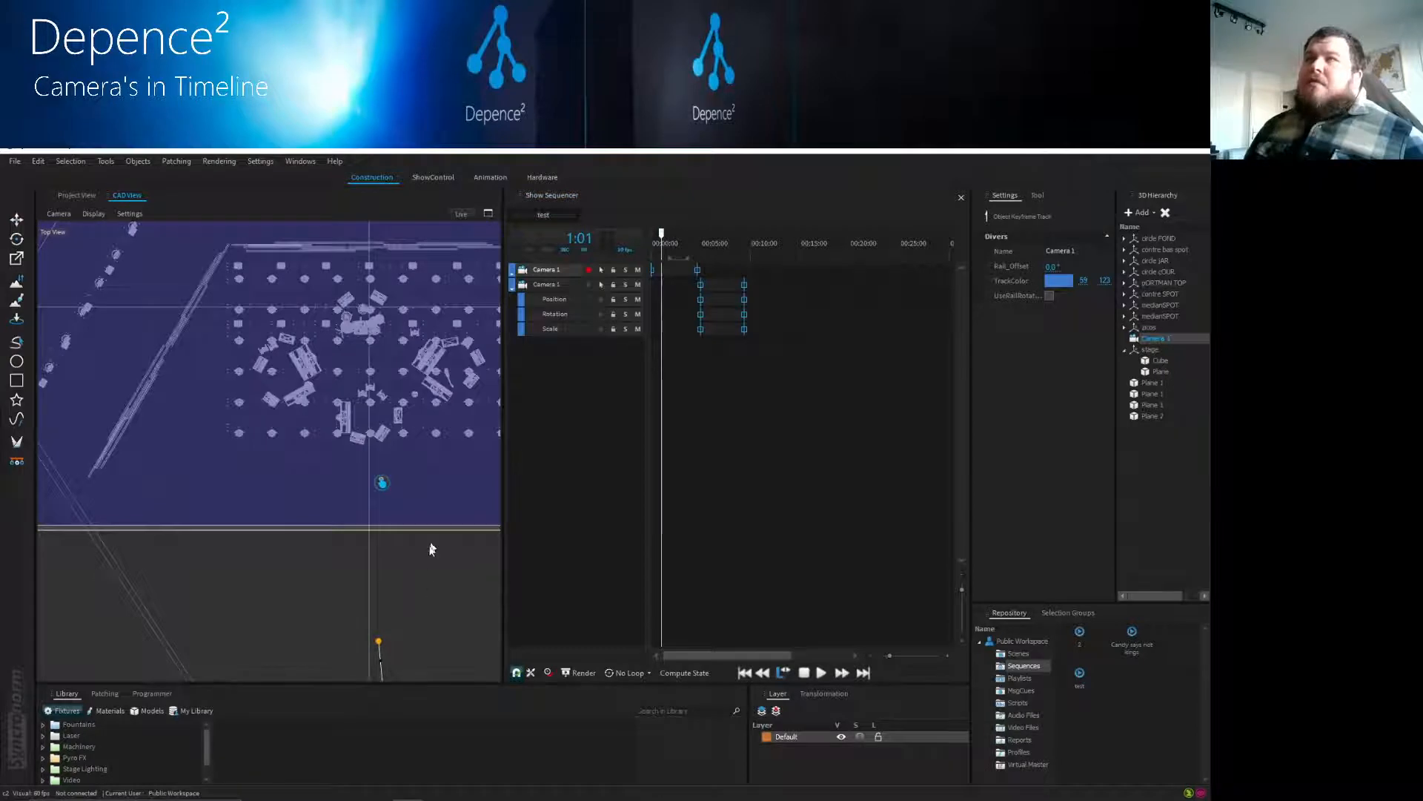
{"action": "middle_click_drag", "start_coordinate": [428, 545], "coordinate": [409, 424]}
{"action": "scroll", "coordinate": [363, 531], "scroll_direction": "down", "scroll_amount": 1}
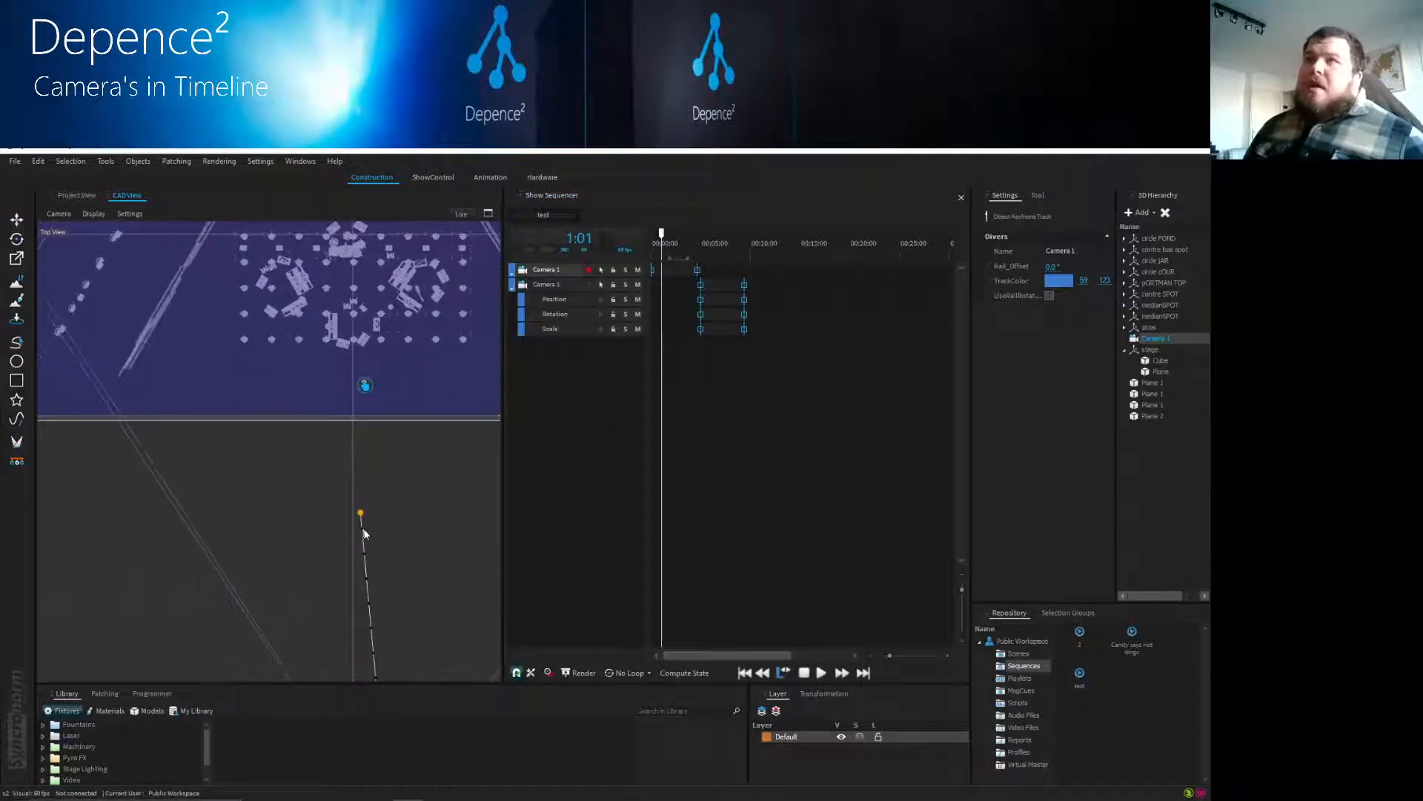
{"action": "middle_click_drag", "start_coordinate": [425, 606], "coordinate": [387, 469]}
{"action": "scroll", "coordinate": [387, 484], "scroll_direction": "down", "scroll_amount": 1}
{"action": "scroll", "coordinate": [385, 511], "scroll_direction": "down", "scroll_amount": 4}
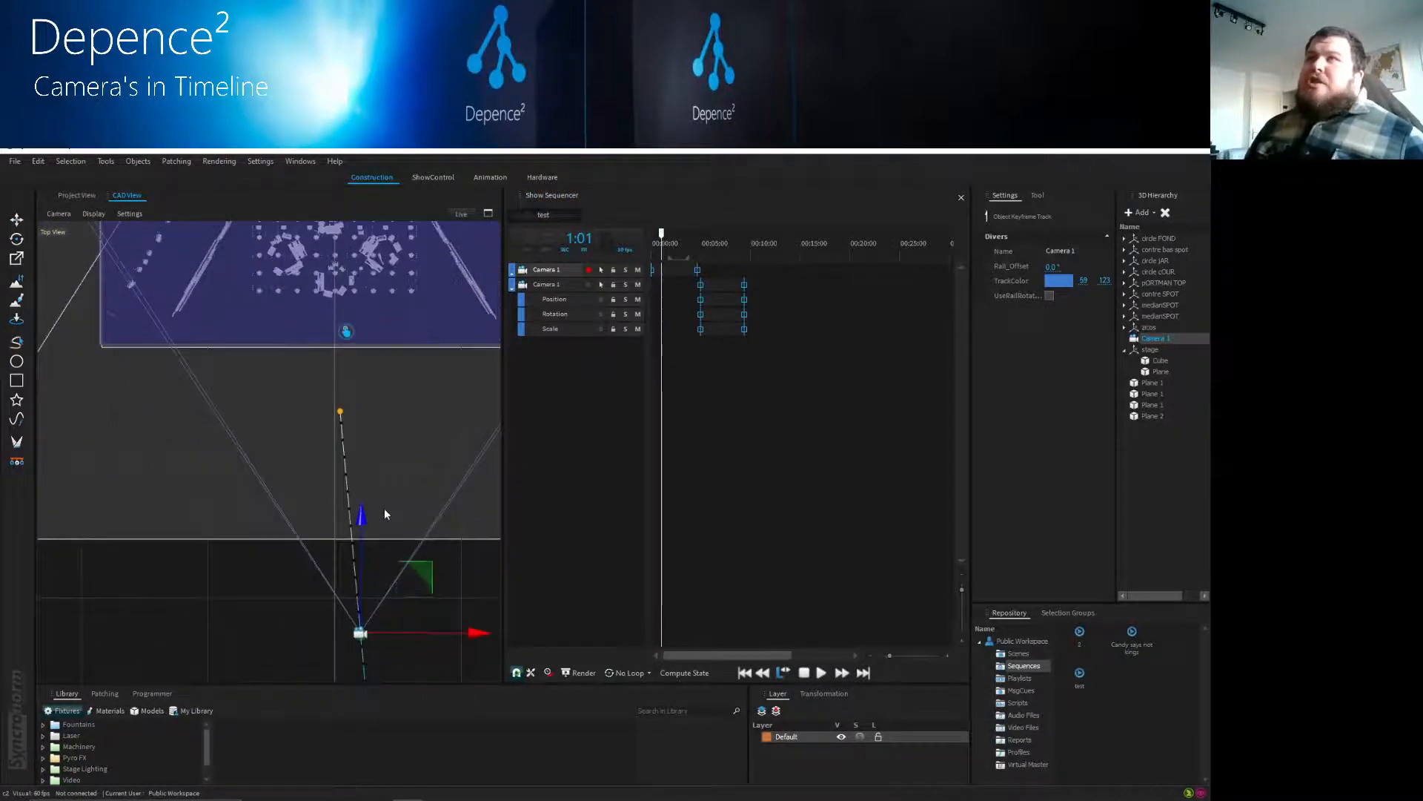
- Play the sequence from 1:01 to watch Camera 1 follow both tracks from above, and pause at 12:04
{"action": "key", "text": "space"}
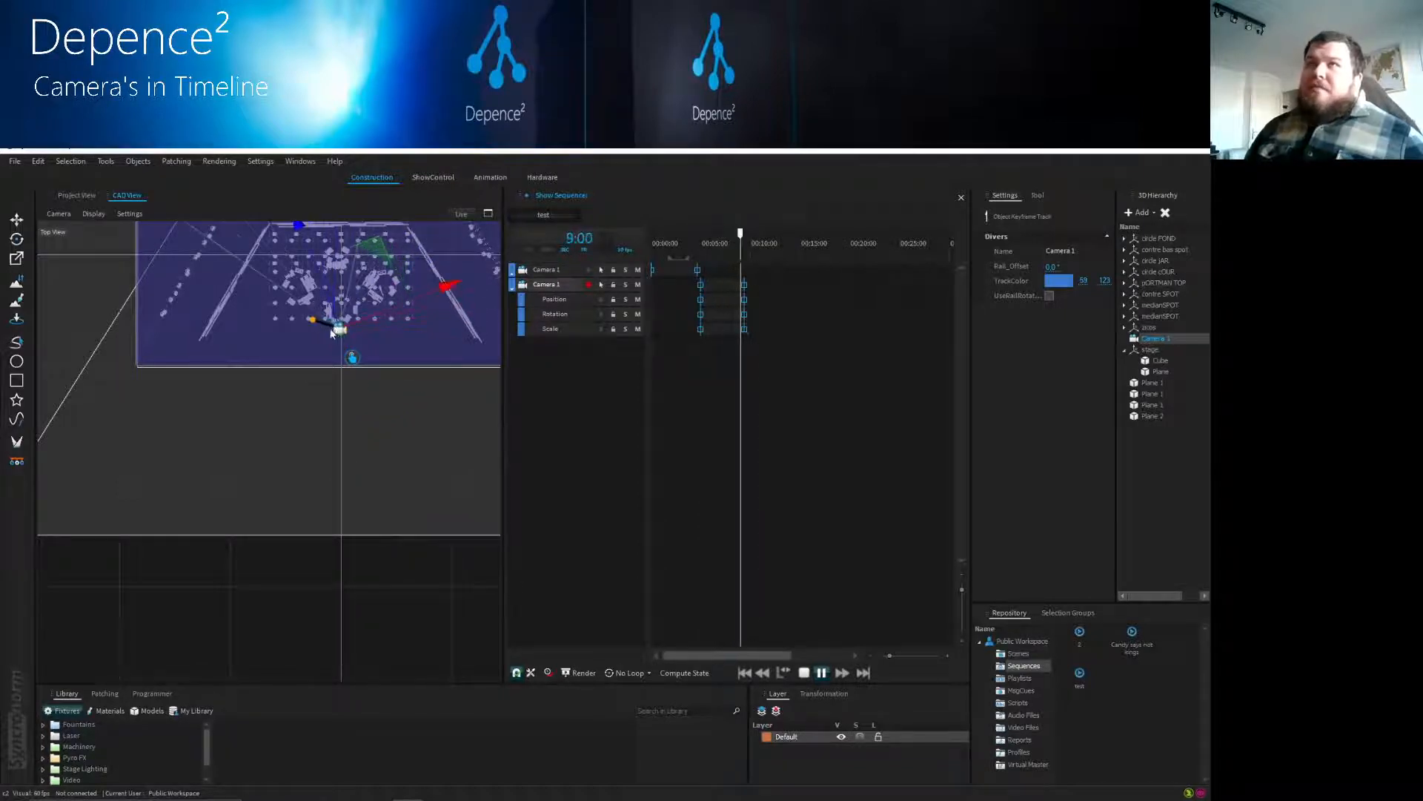
{"action": "scroll", "coordinate": [313, 324], "scroll_direction": "up", "scroll_amount": 5}
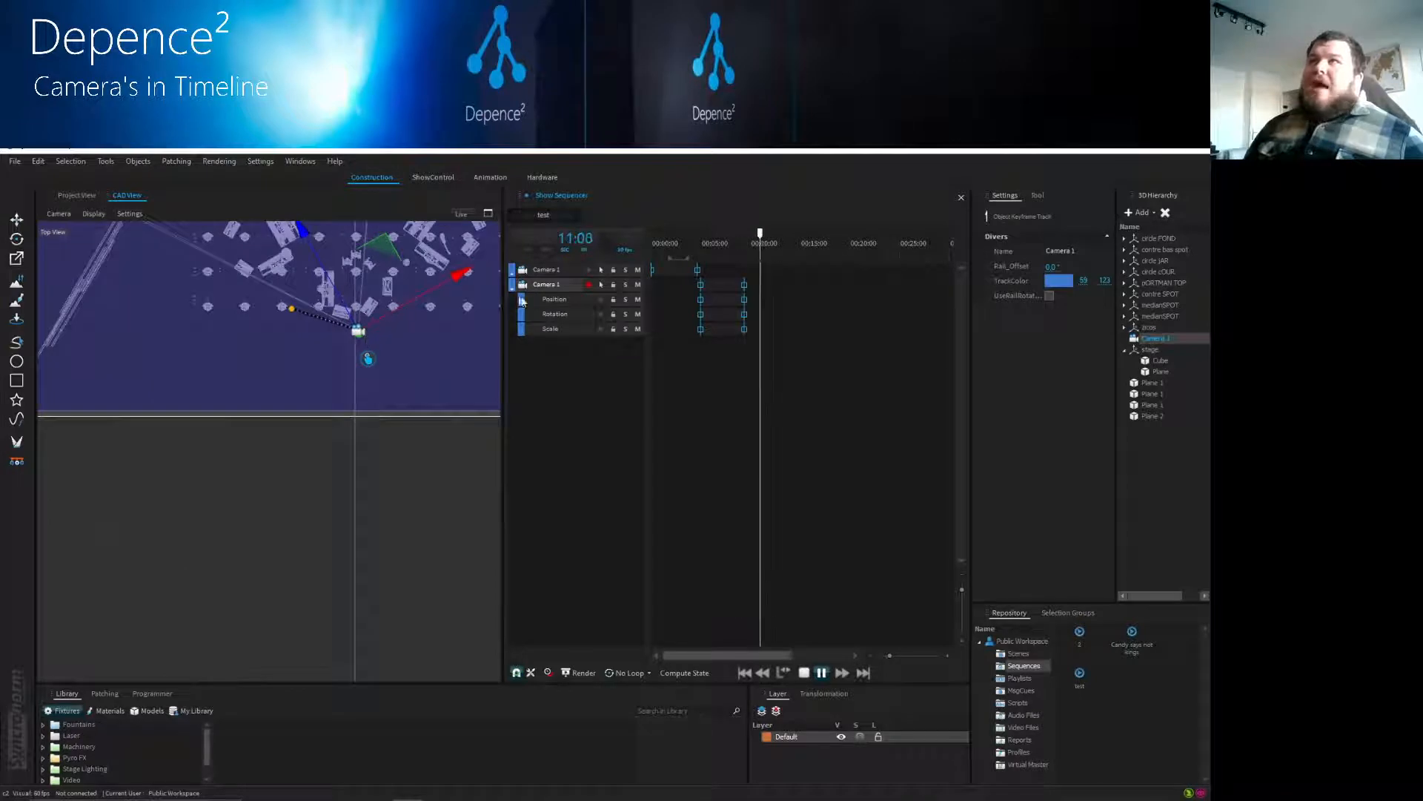
{"action": "left_click", "coordinate": [821, 672]}
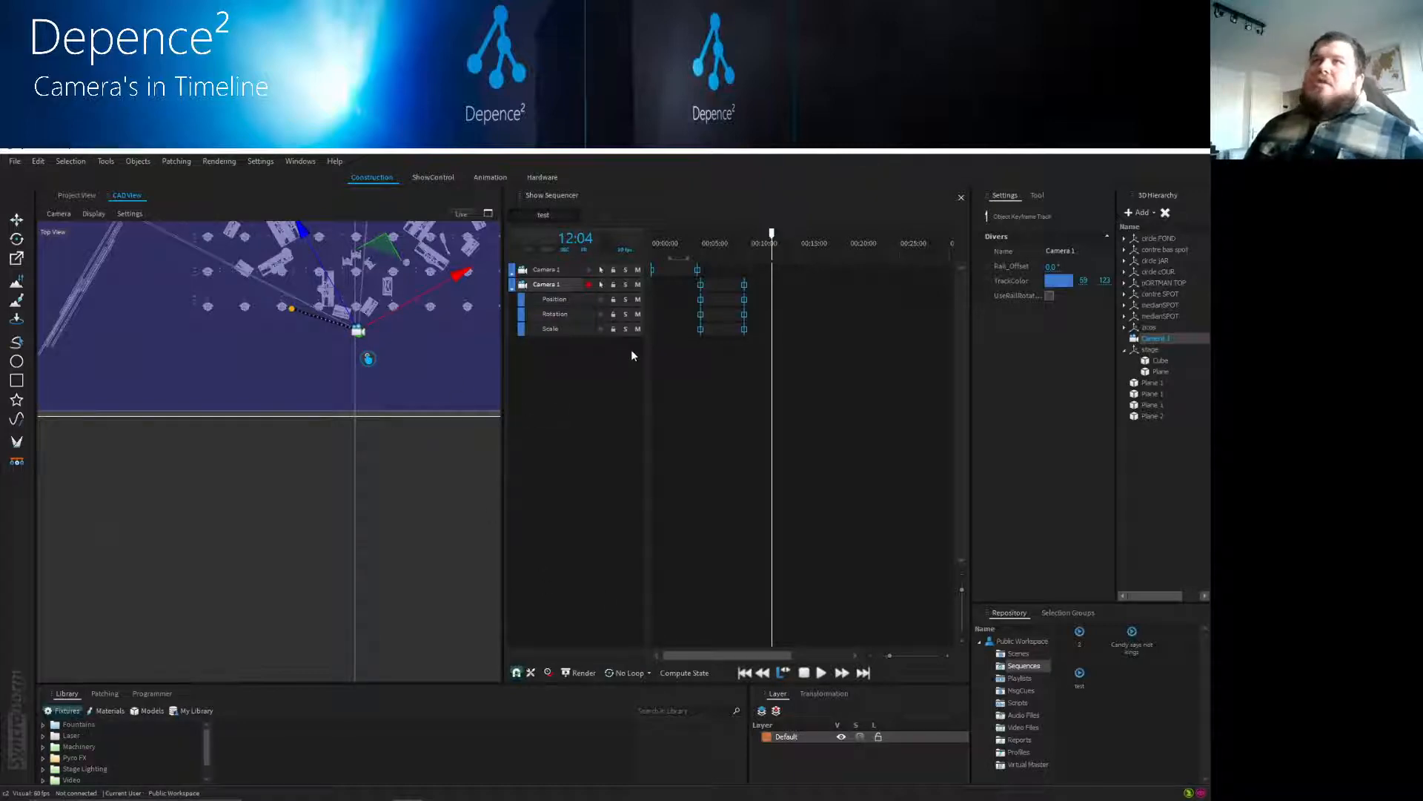
- Add Camera 1 as a third track and record a keyframe at 12:04 with an overhead shot of the keyboard player
{"action": "left_click", "coordinate": [58, 195]}
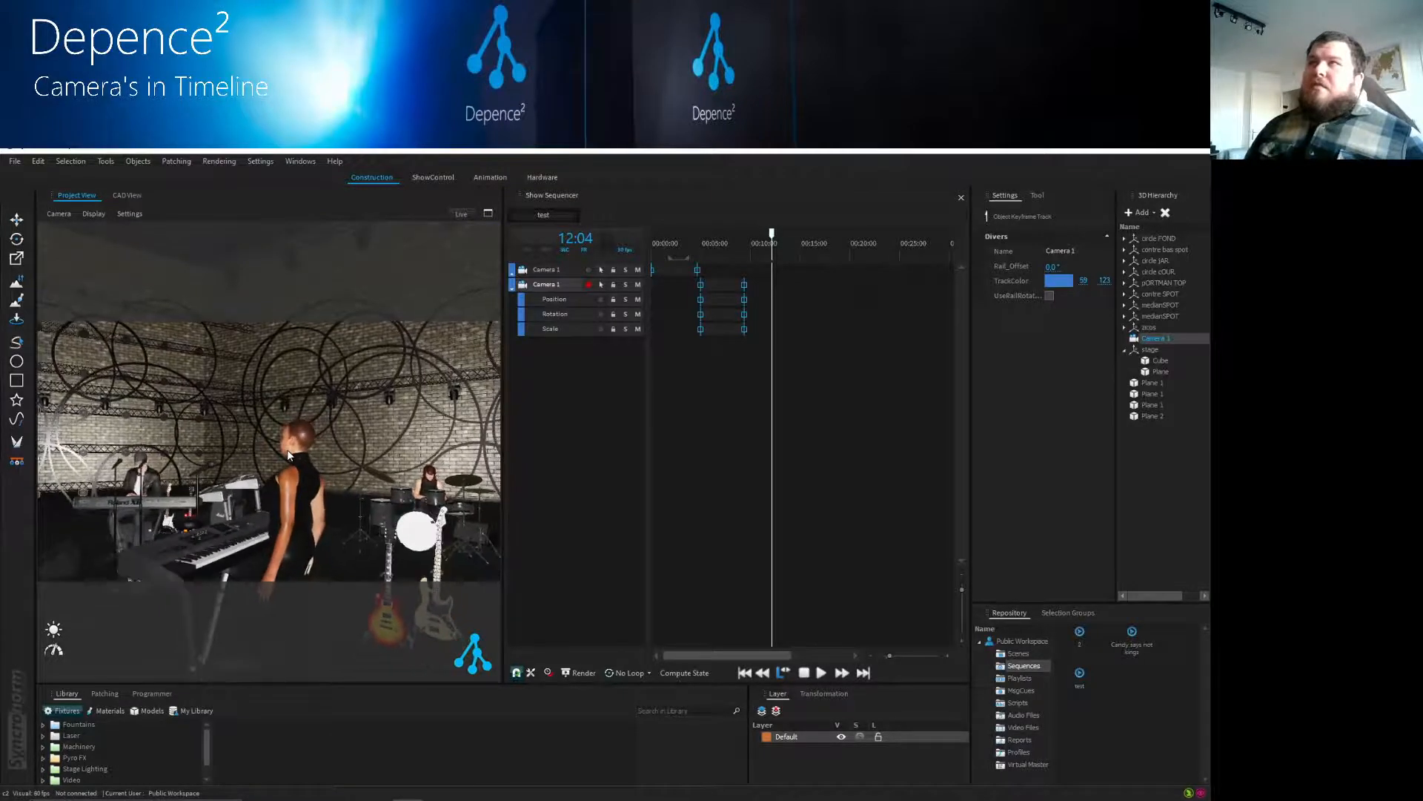
{"action": "left_click_drag", "start_coordinate": [1134, 342], "coordinate": [616, 335]}
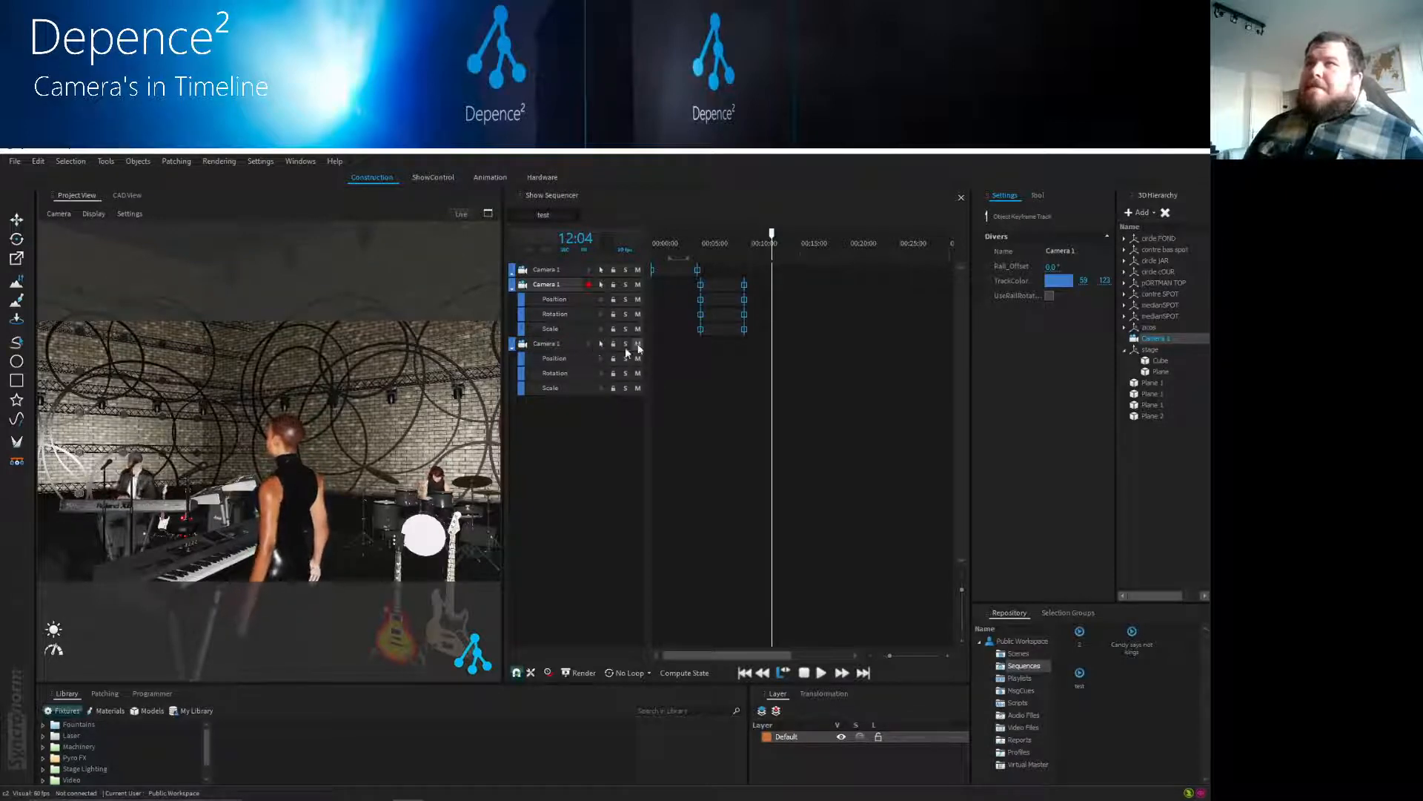
{"action": "middle_click_drag", "start_coordinate": [286, 434], "coordinate": [337, 654]}
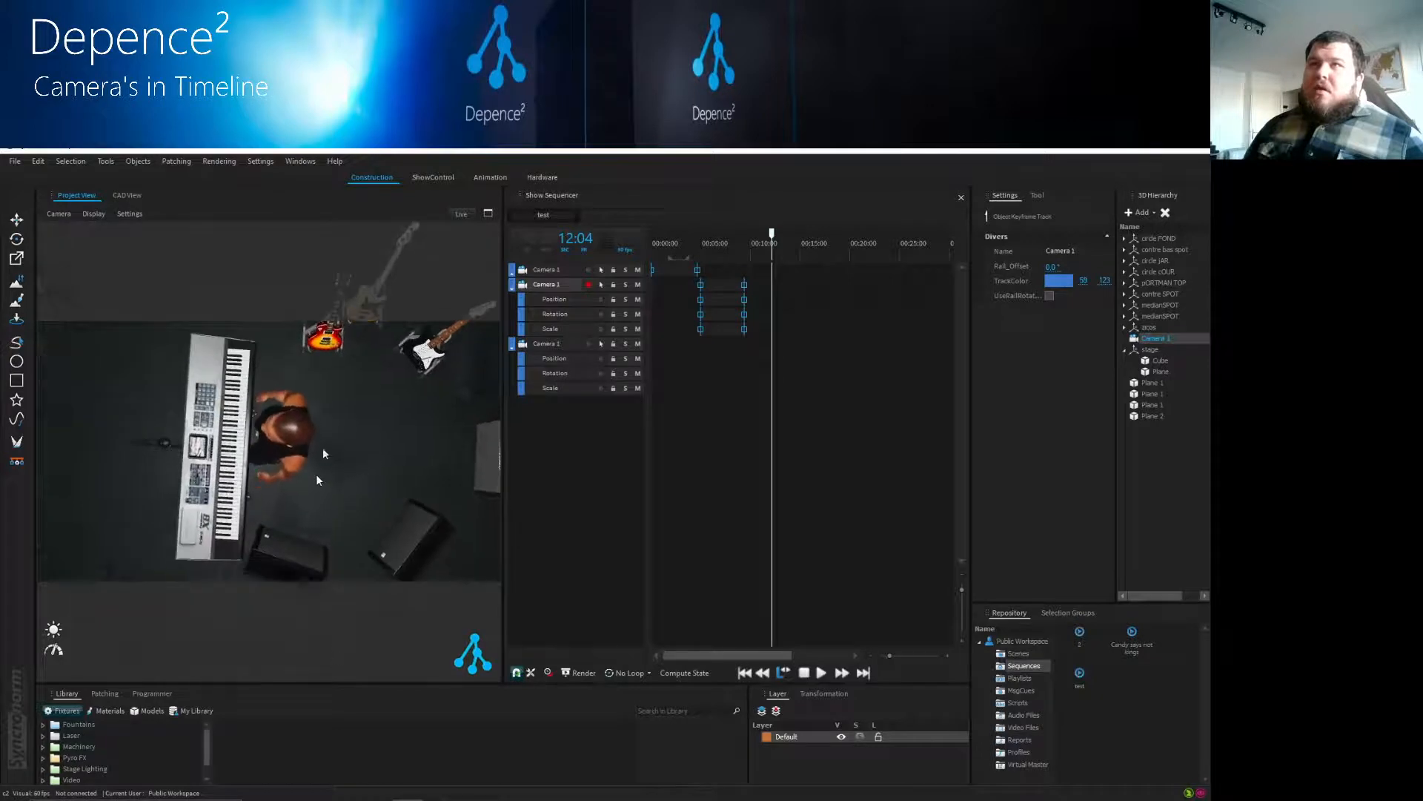
{"action": "left_click", "coordinate": [589, 344]}
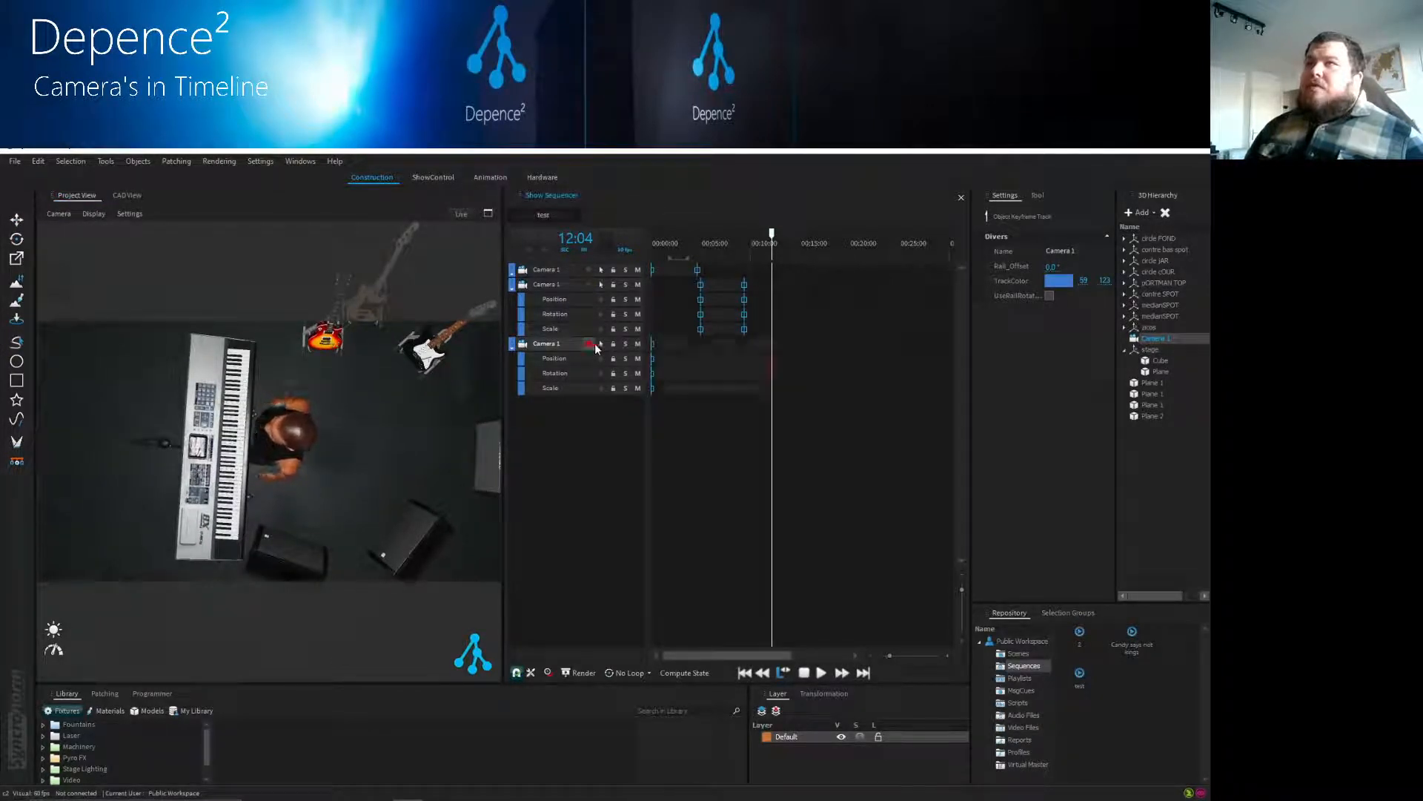
{"action": "left_click", "coordinate": [652, 344]}
{"action": "right_click", "coordinate": [652, 344]}
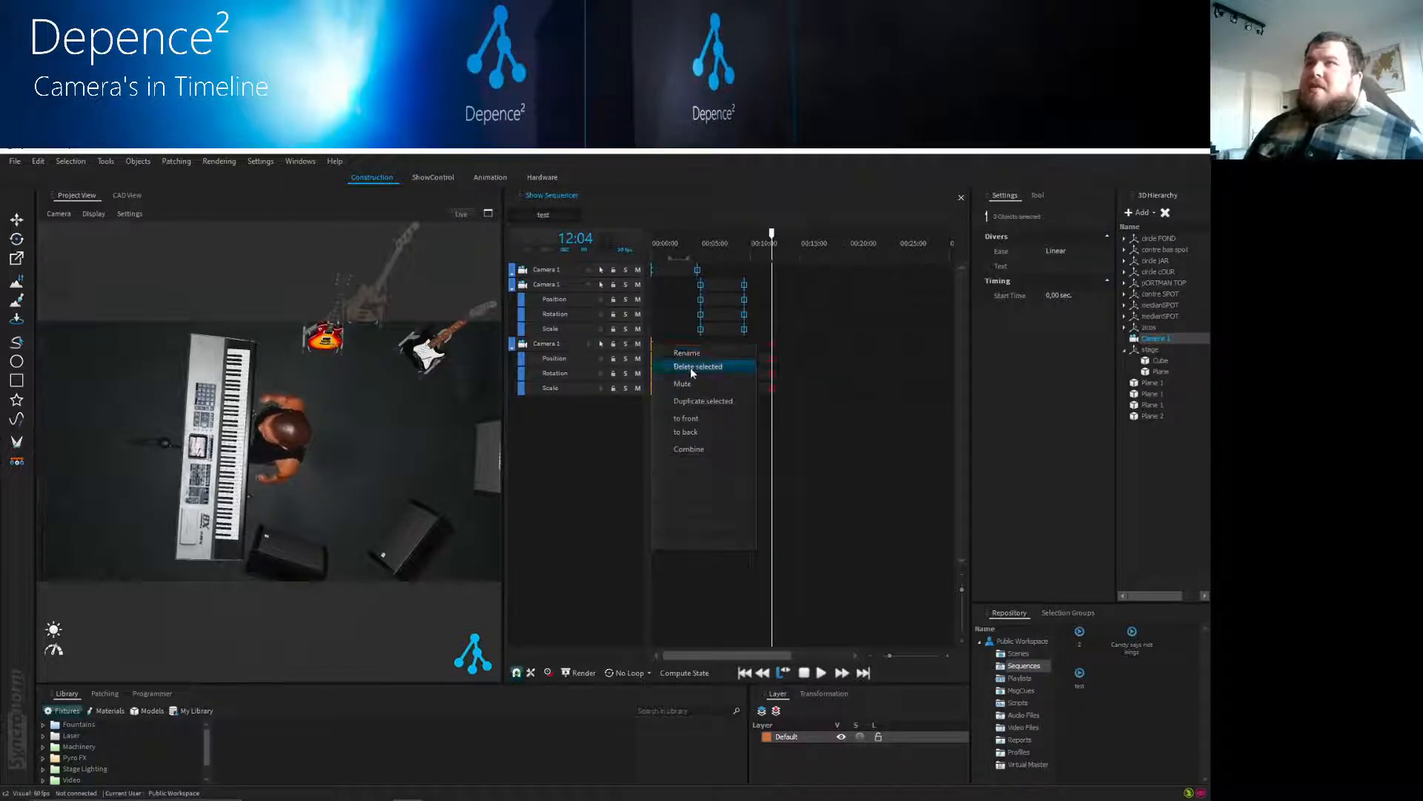
{"action": "left_click", "coordinate": [690, 366]}
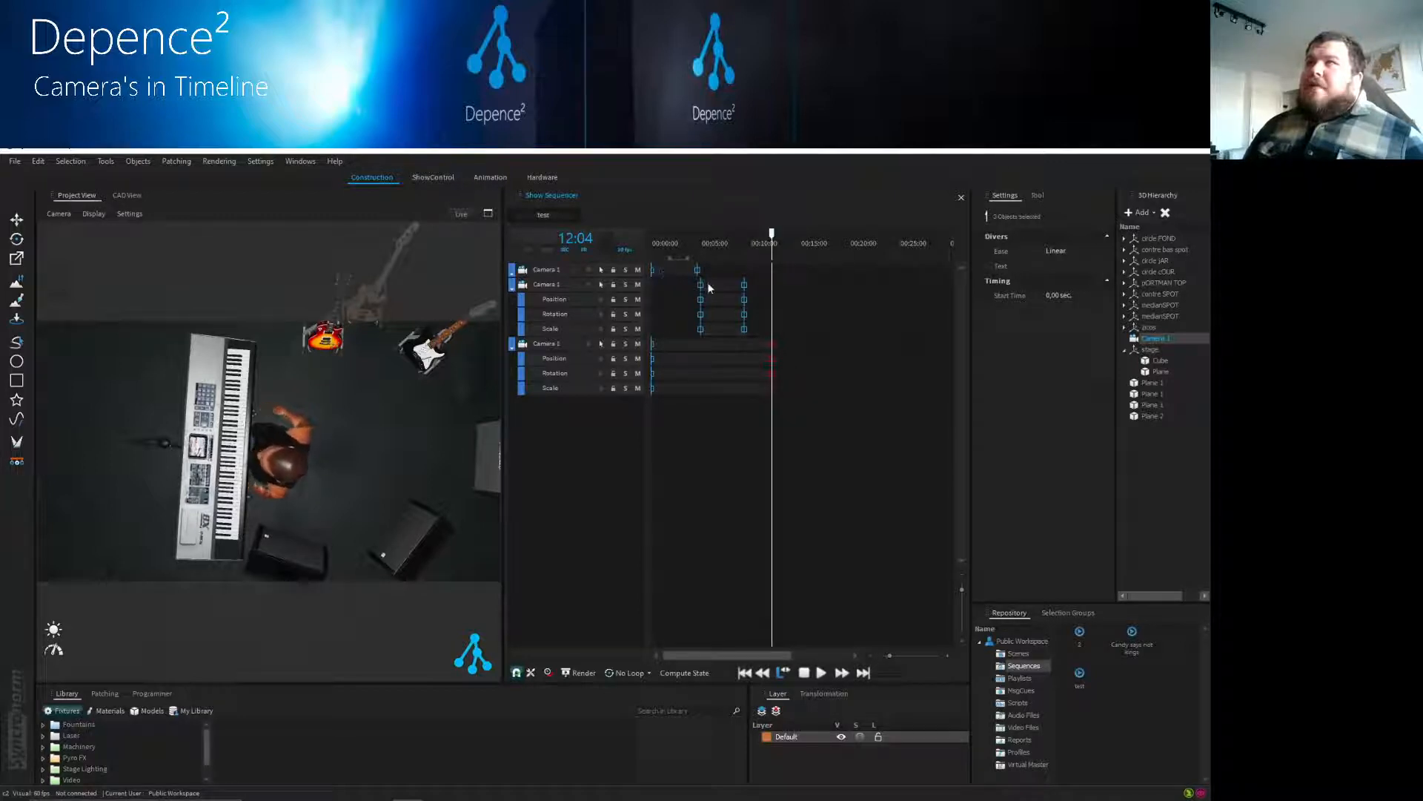
{"action": "left_click", "coordinate": [558, 271]}
{"action": "left_click", "coordinate": [567, 286]}
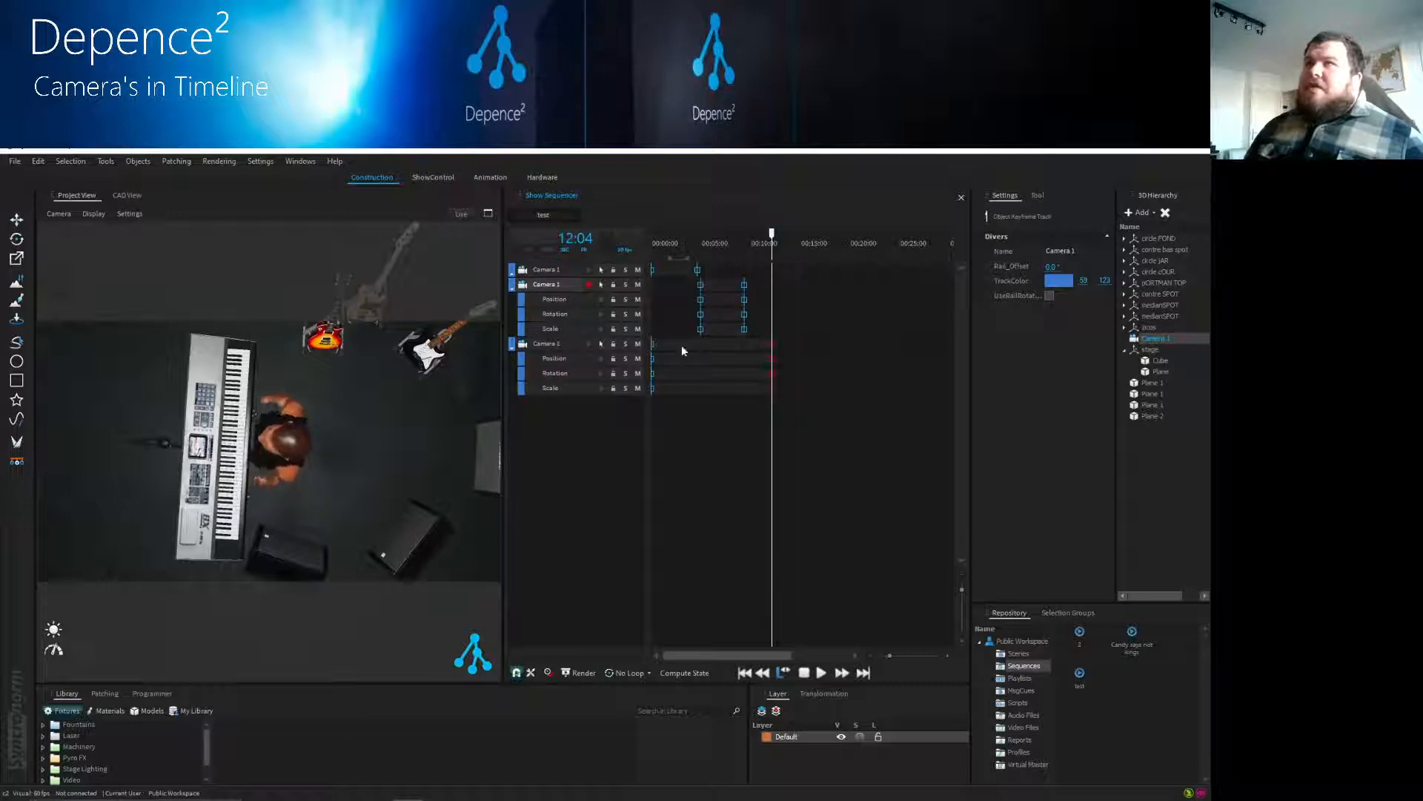
{"action": "left_click", "coordinate": [560, 271]}
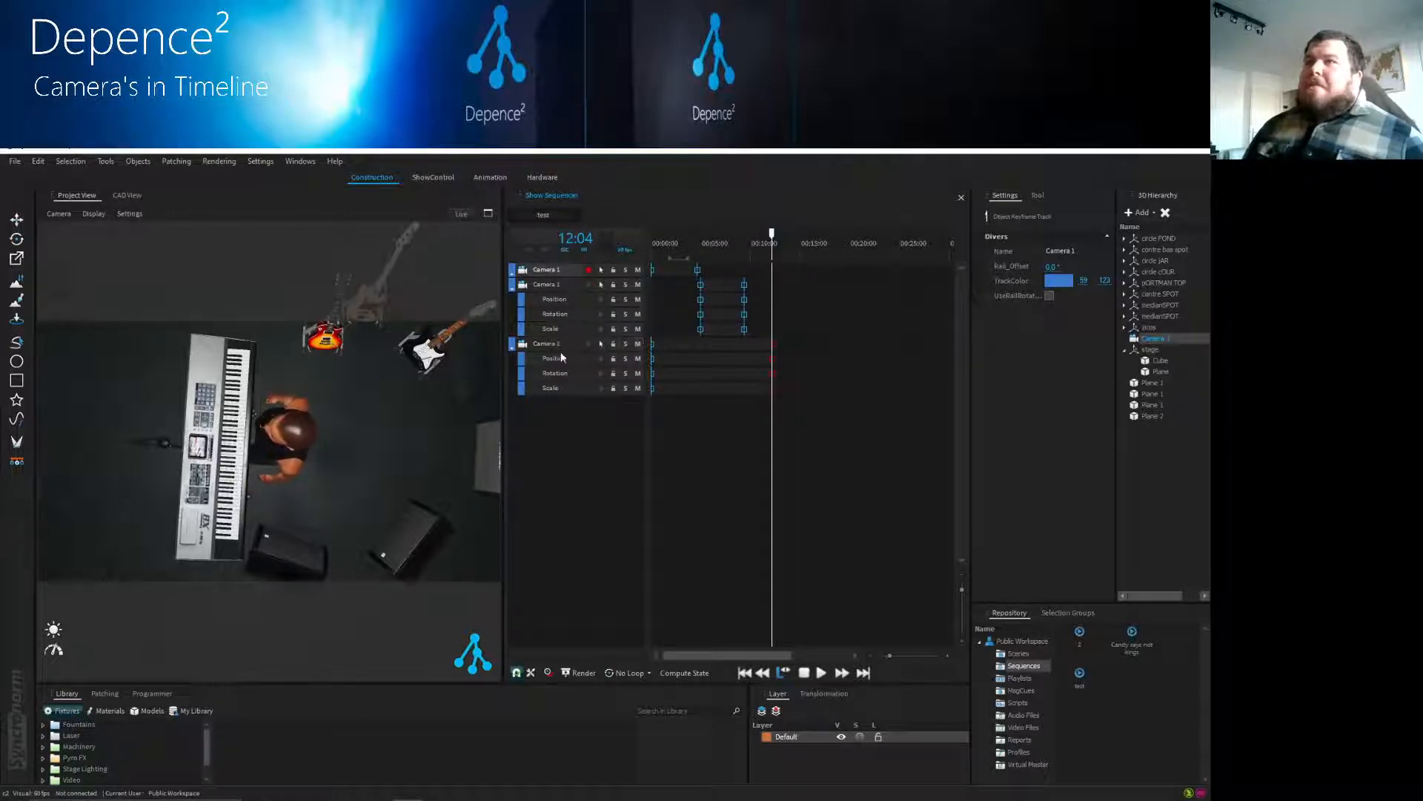
- Delete the third Camera 1 track's keyframes at 0:00
{"action": "right_click", "coordinate": [651, 341]}
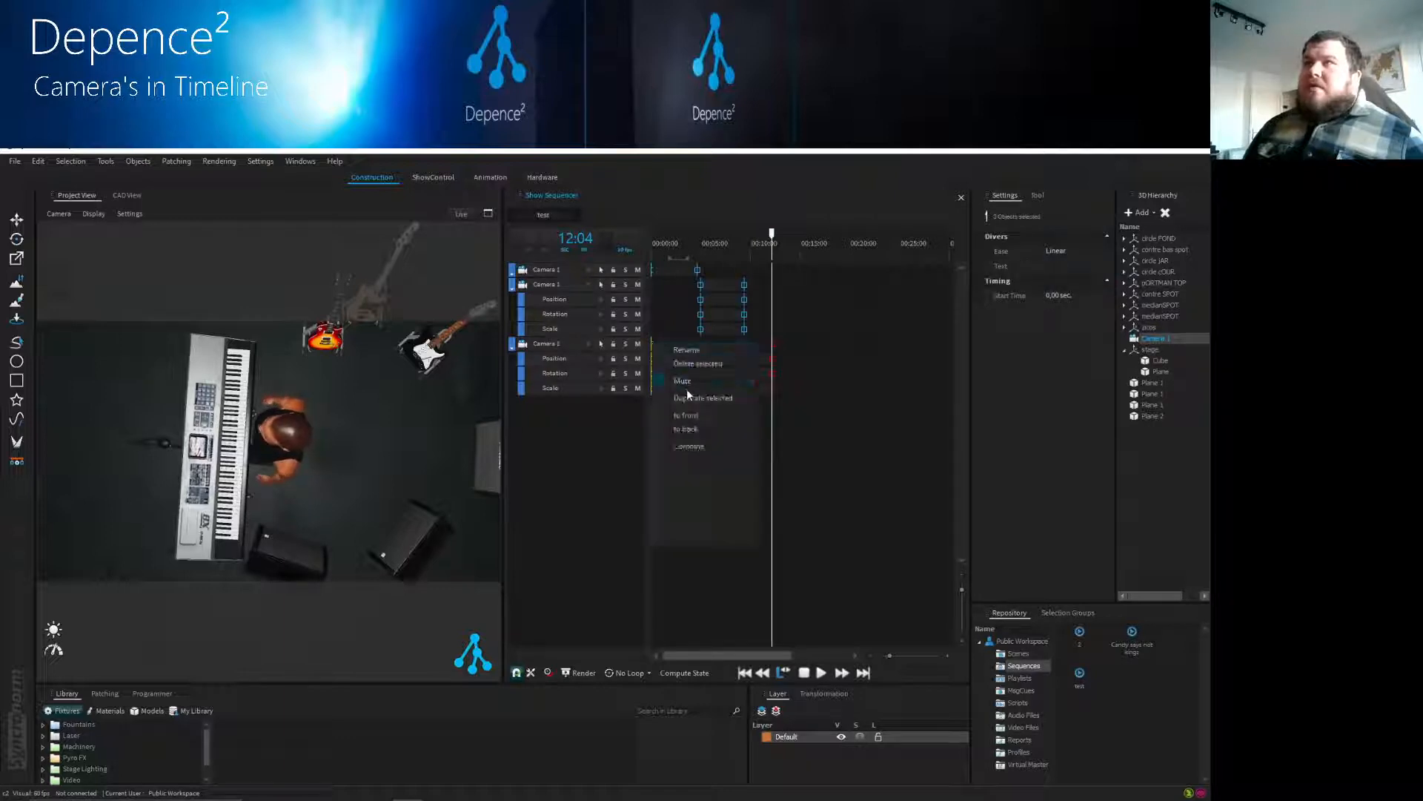
{"action": "left_click", "coordinate": [697, 364]}
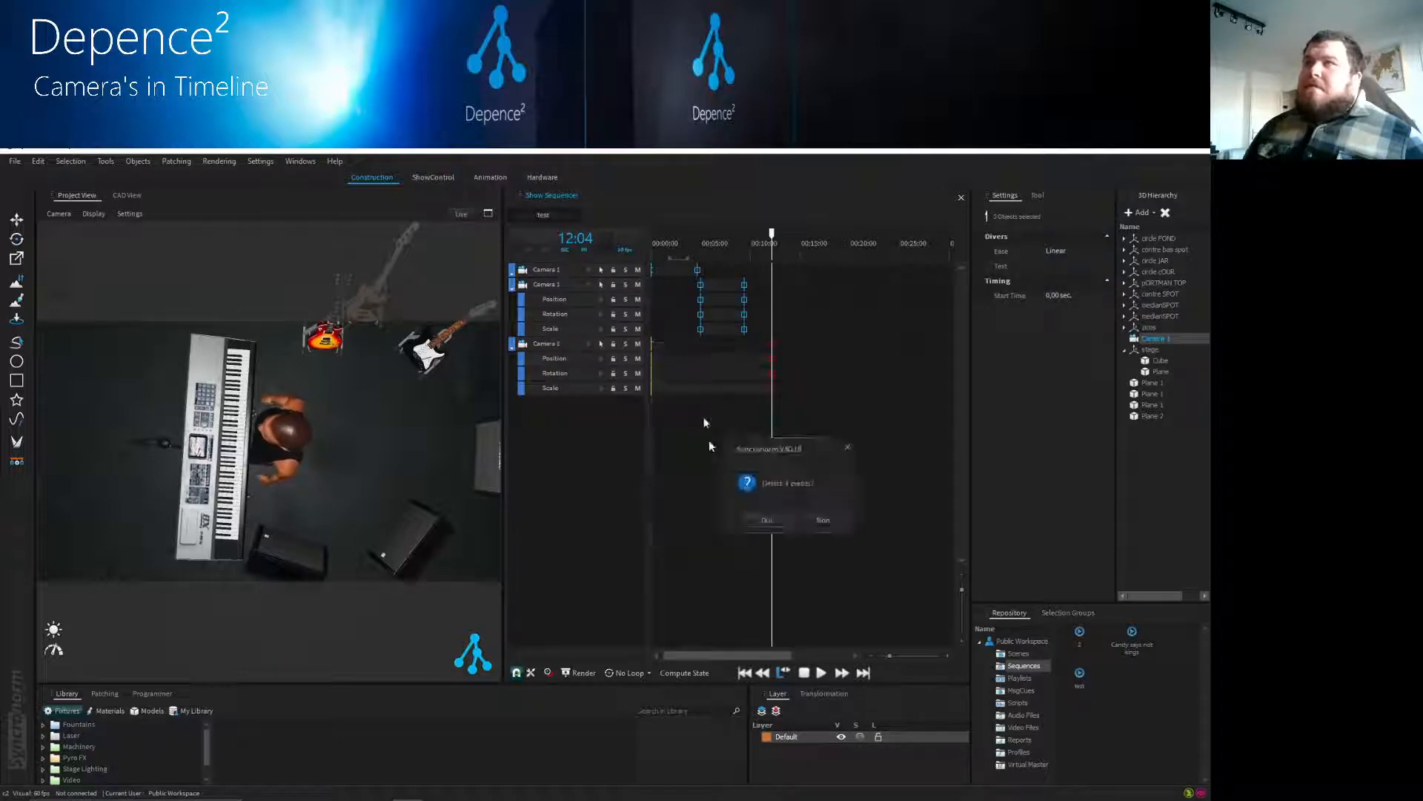
{"action": "left_click", "coordinate": [755, 523]}
- Pull Camera 1 back to an overhead shot of the whole band and record a third-track keyframe at 17:09
{"action": "scroll", "coordinate": [250, 454], "scroll_direction": "down", "scroll_amount": 10}
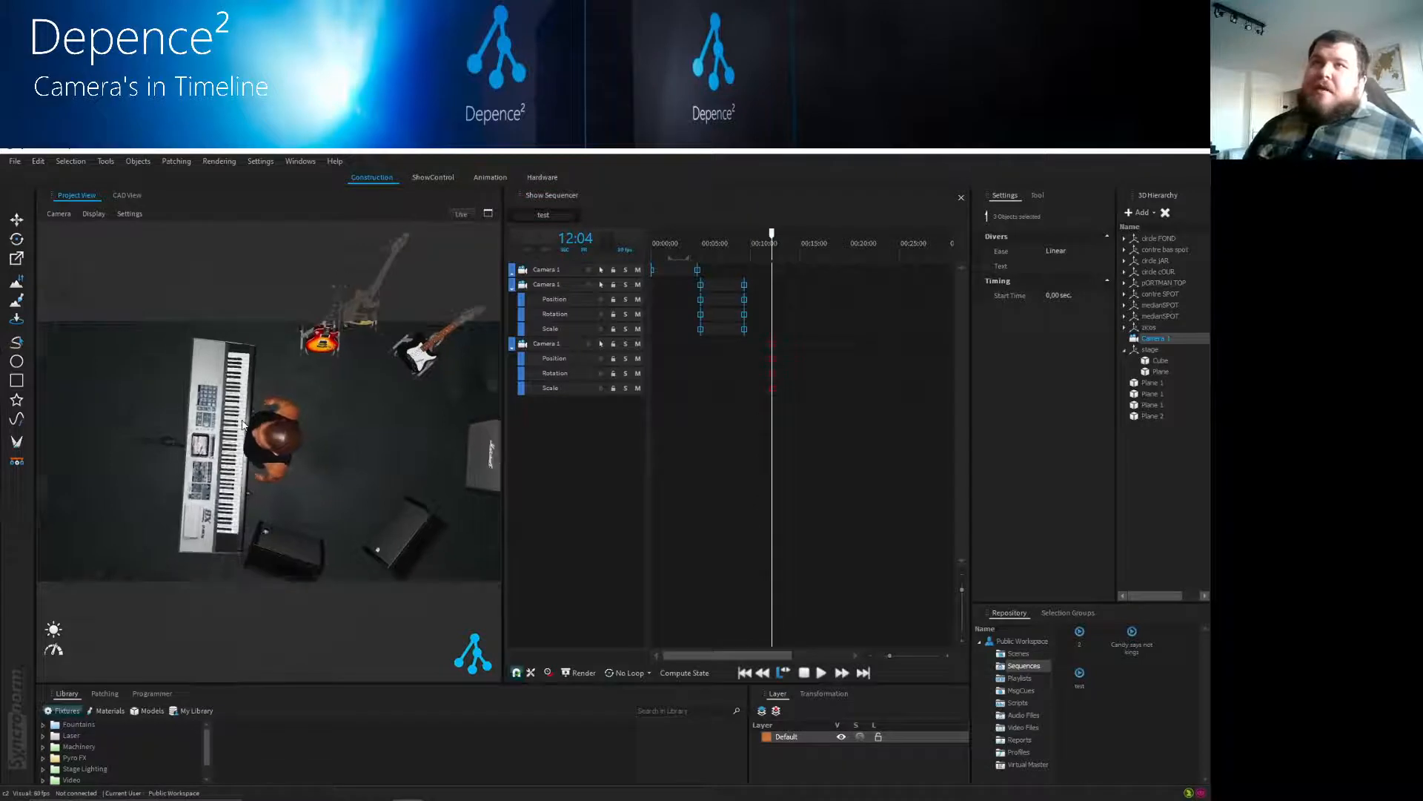
{"action": "scroll", "coordinate": [250, 454], "scroll_direction": "down", "scroll_amount": 10}
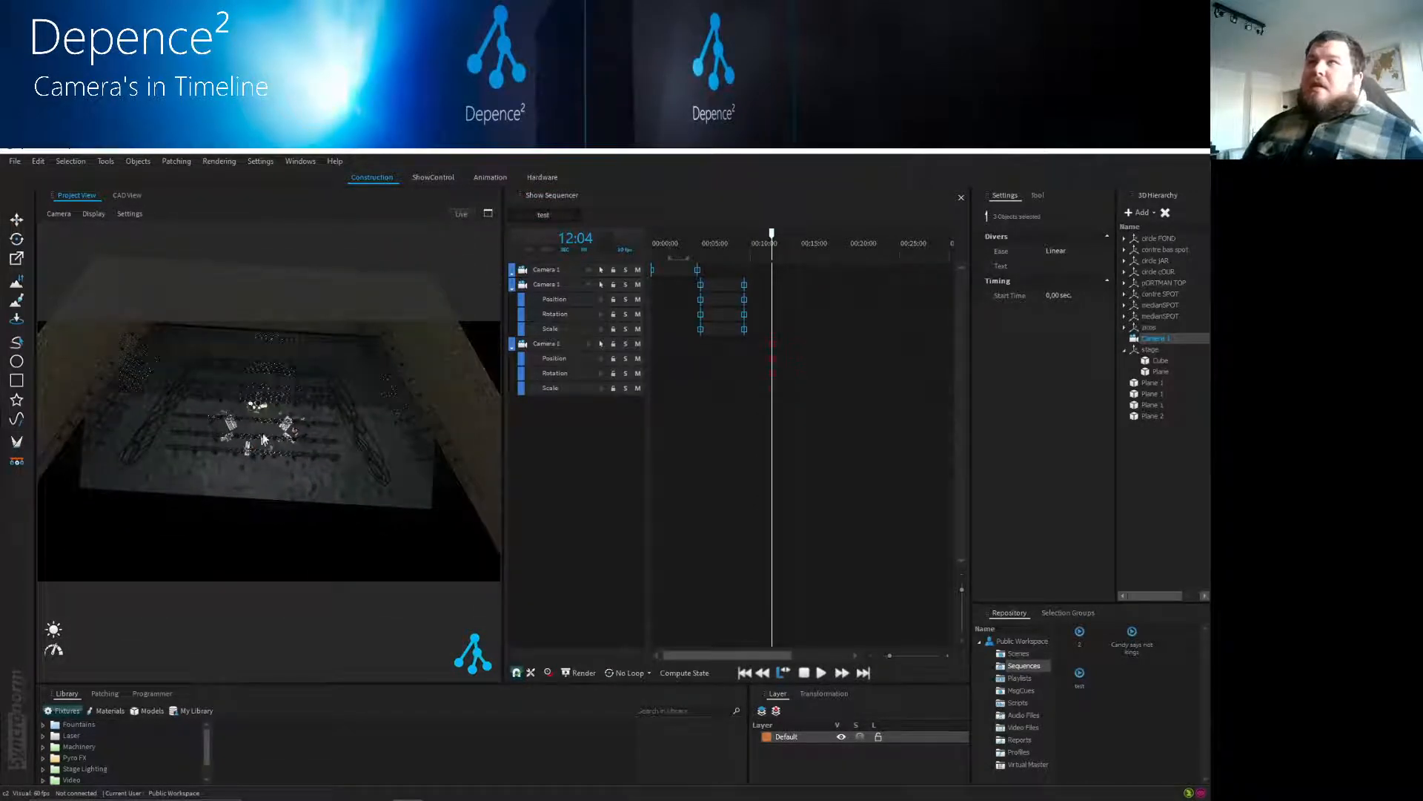
{"action": "left_click_drag", "start_coordinate": [772, 235], "coordinate": [823, 235]}
{"action": "left_click", "coordinate": [776, 276]}
{"action": "scroll", "coordinate": [199, 468], "scroll_direction": "down", "scroll_amount": 8}
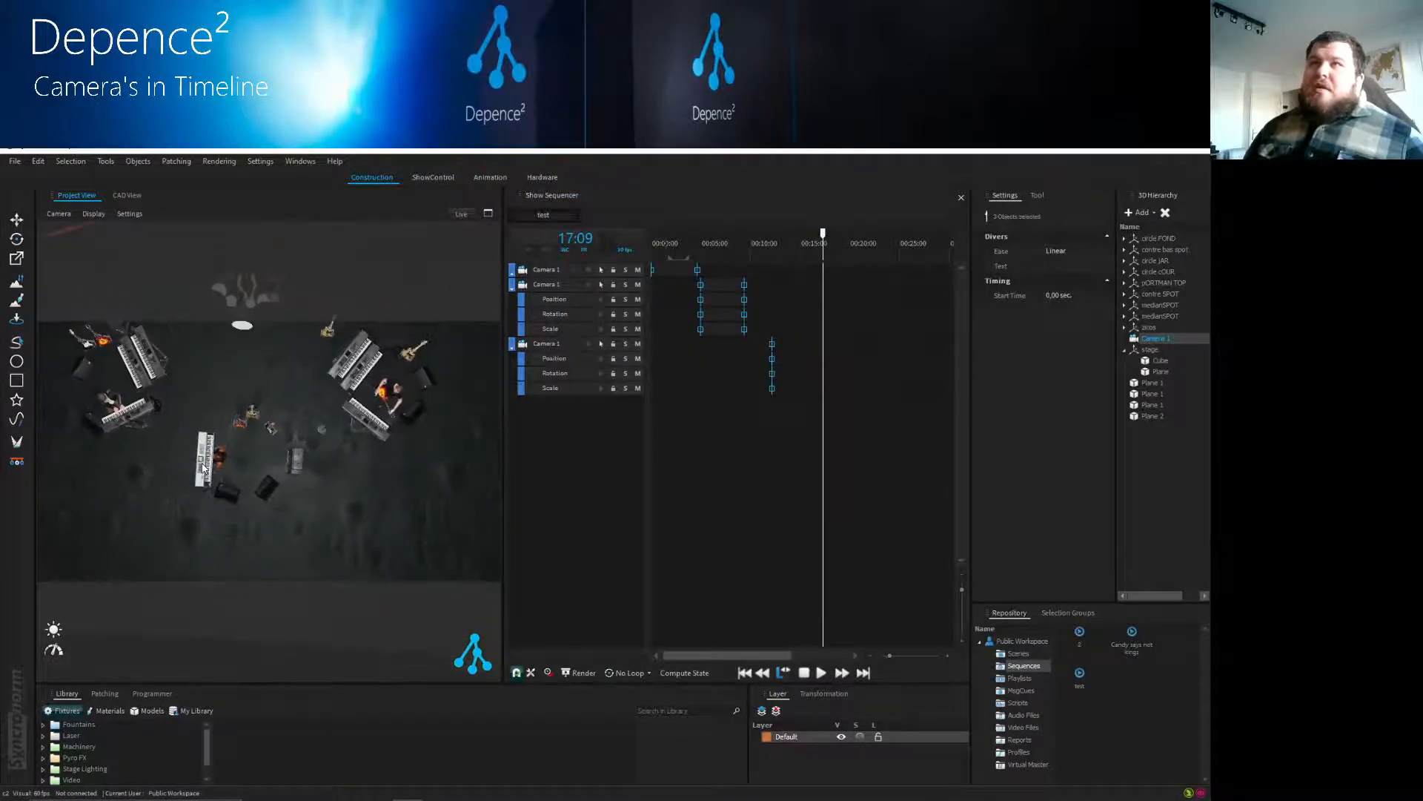
{"action": "left_click", "coordinate": [590, 343]}
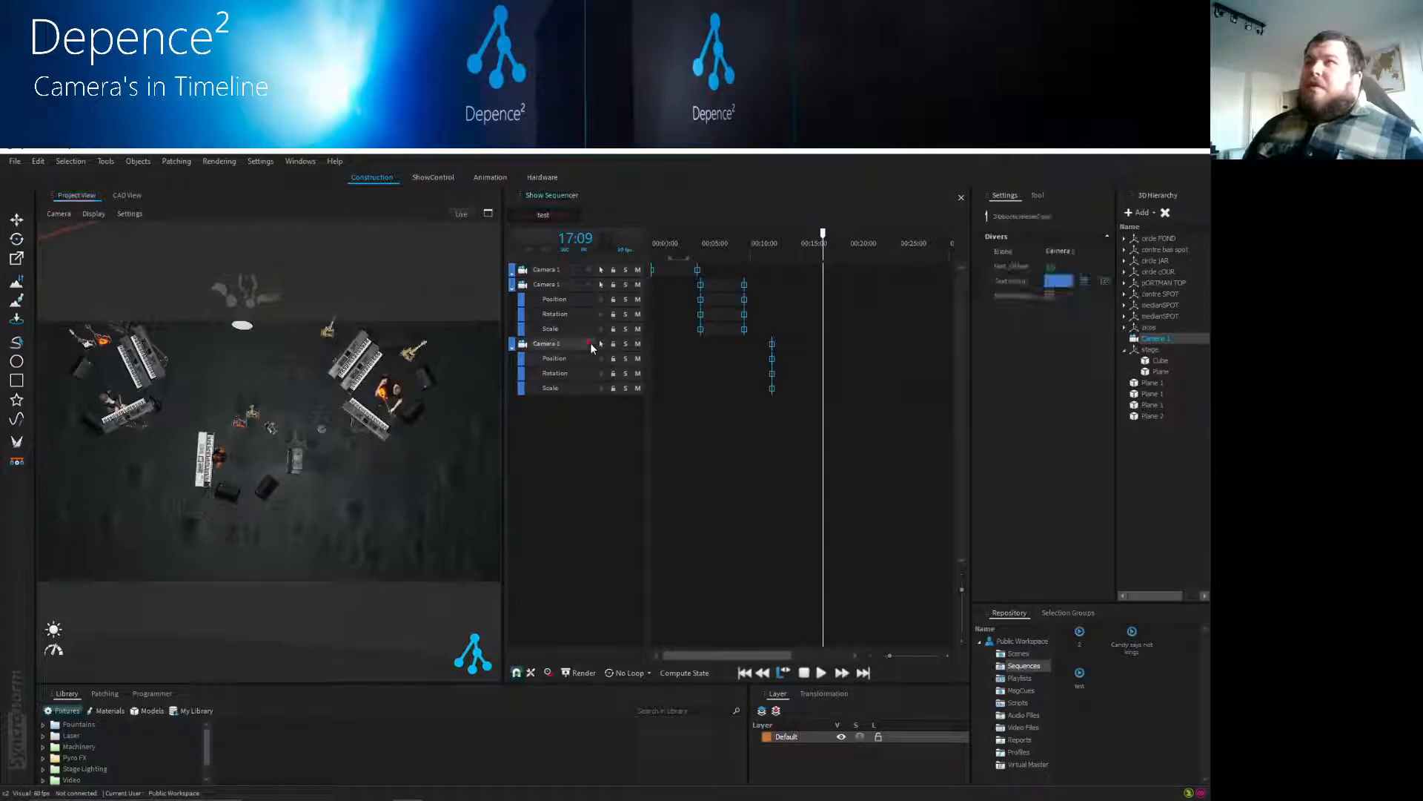
- Move the third Camera 1 track's first keyframes to a start time of 10.00 sec
{"action": "left_click", "coordinate": [719, 245]}
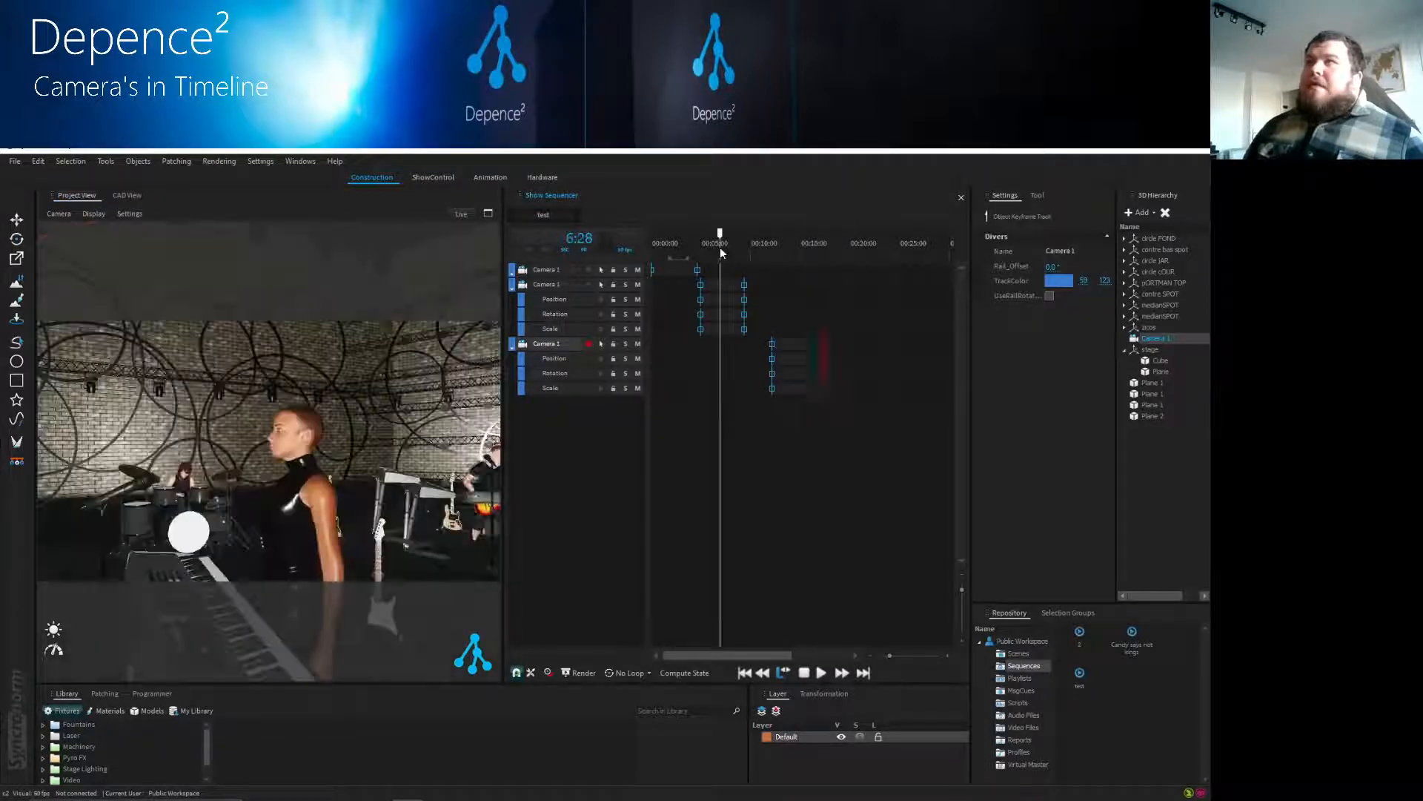
{"action": "left_click", "coordinate": [772, 345]}
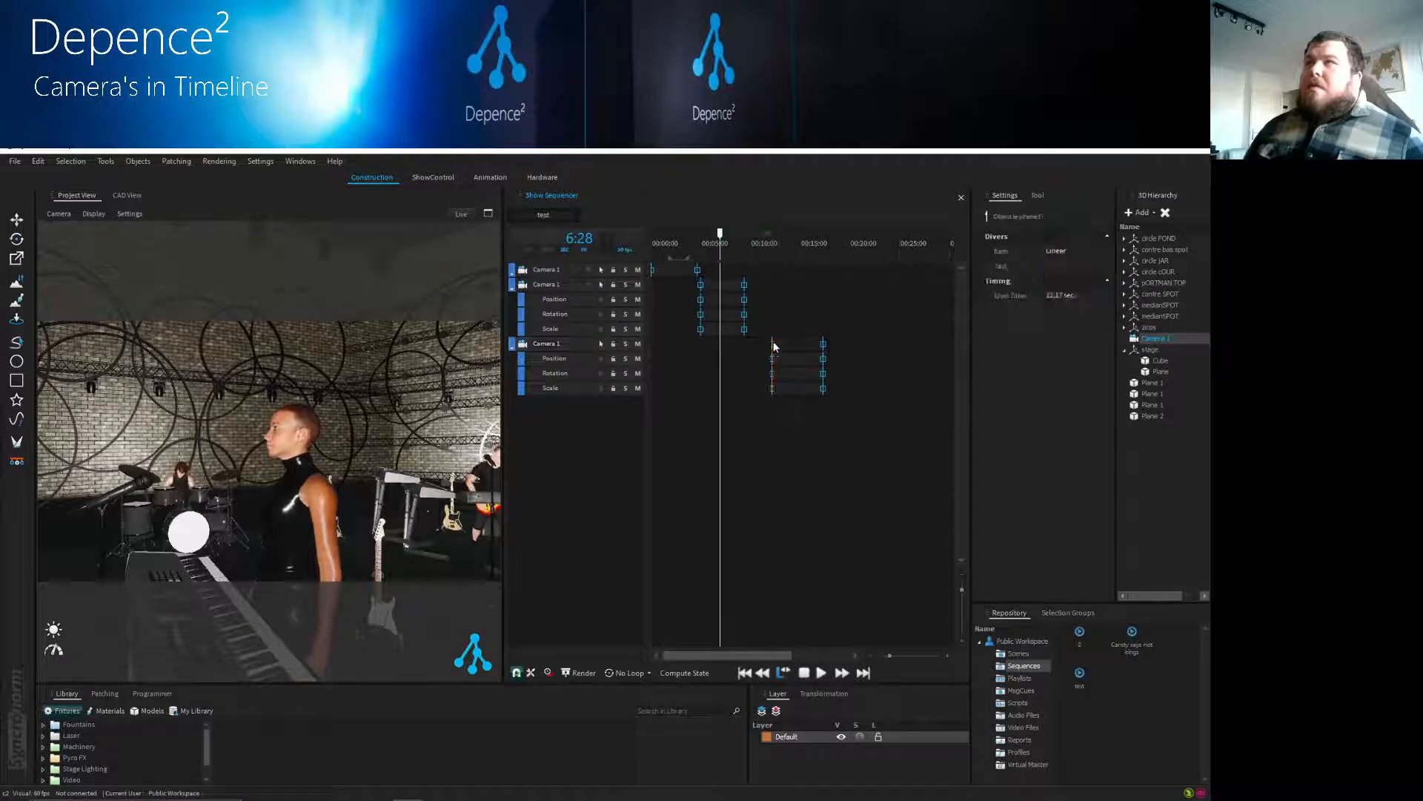
{"action": "left_click_drag", "start_coordinate": [773, 346], "coordinate": [751, 343]}
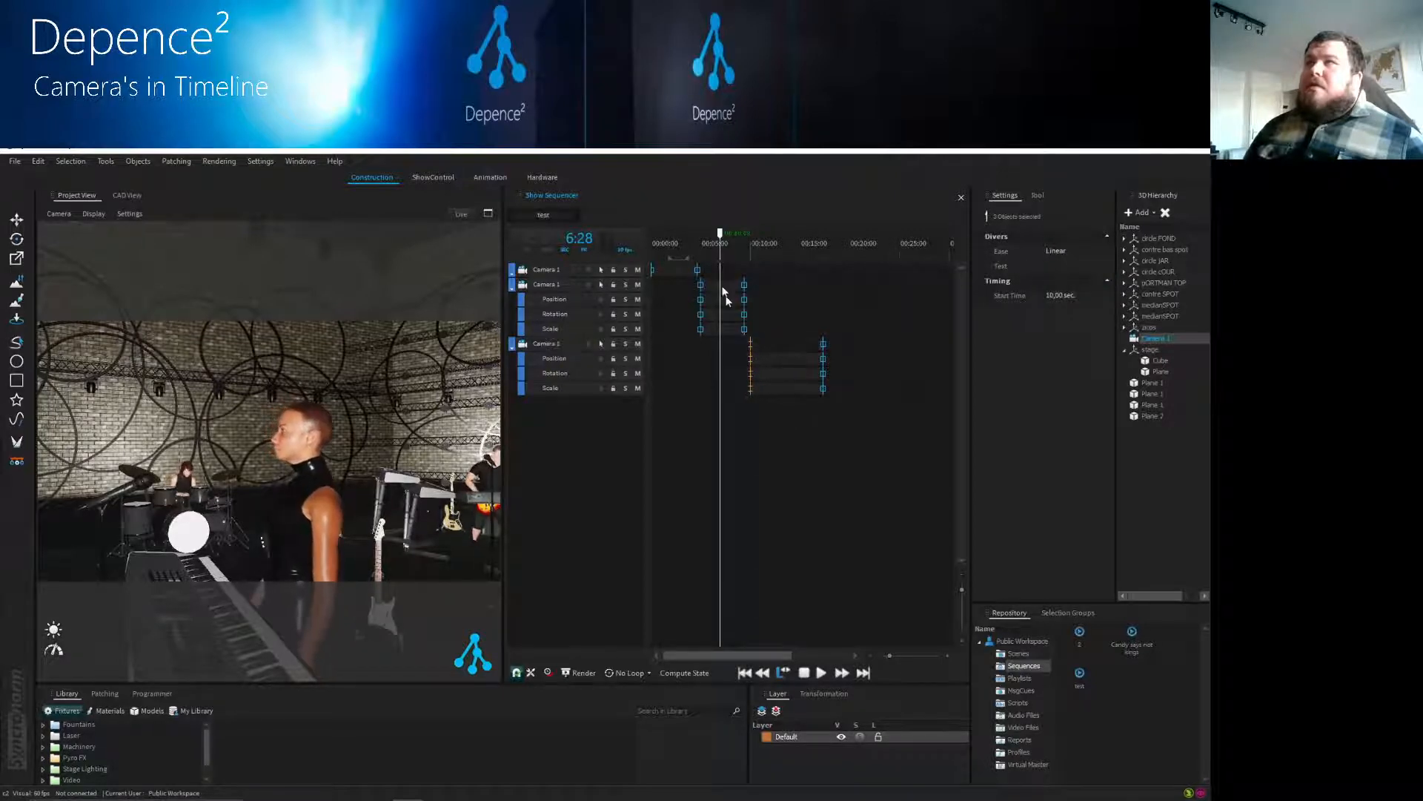
- Play the sequence from near its start to review all three Camera 1 tracks, and pause at 19:26
{"action": "left_click", "coordinate": [679, 242]}
{"action": "key", "text": "space"}
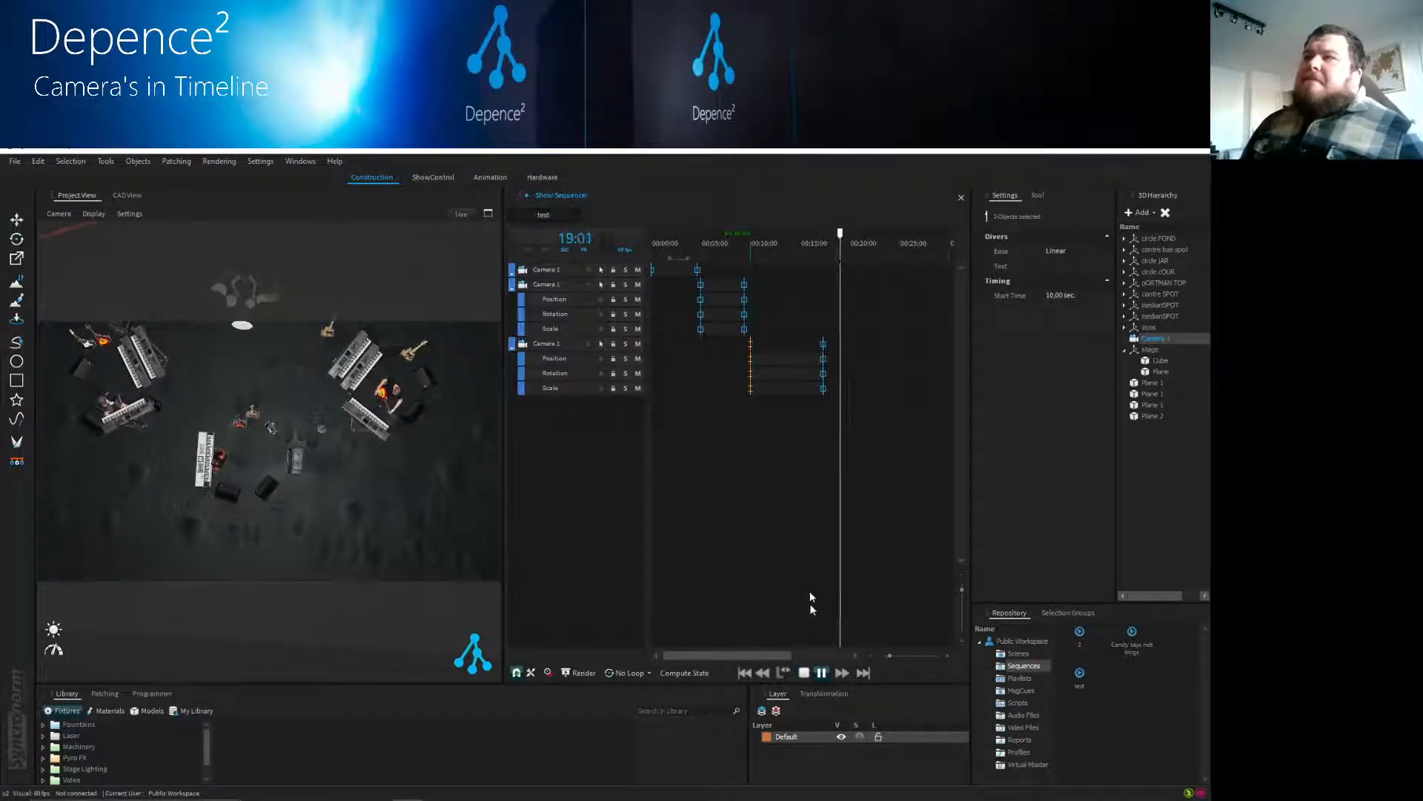
{"action": "left_click", "coordinate": [820, 673]}
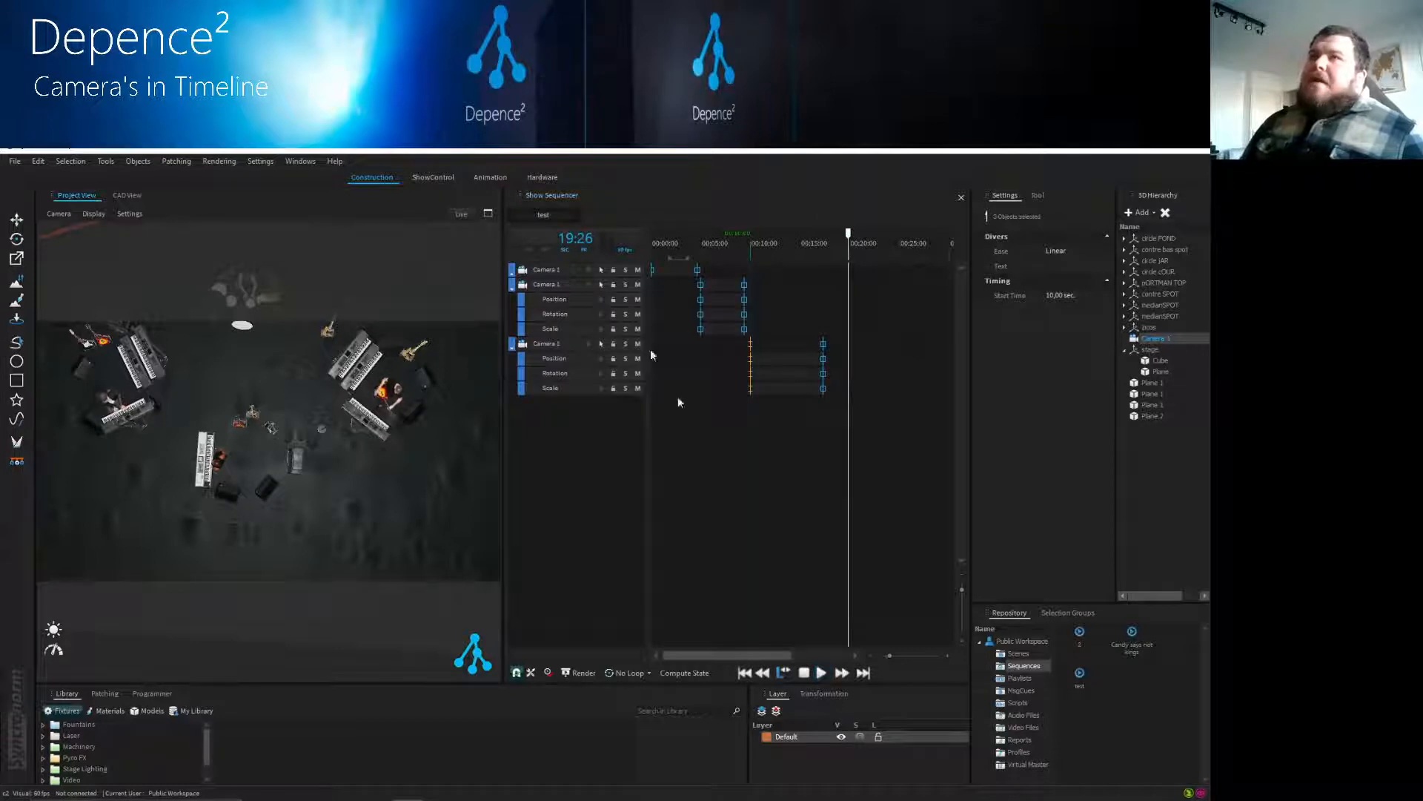
- Show Camera 1's settings from the third track, choose aperture f/2.2 and enable Depth Of Field
{"action": "left_click", "coordinate": [550, 347]}
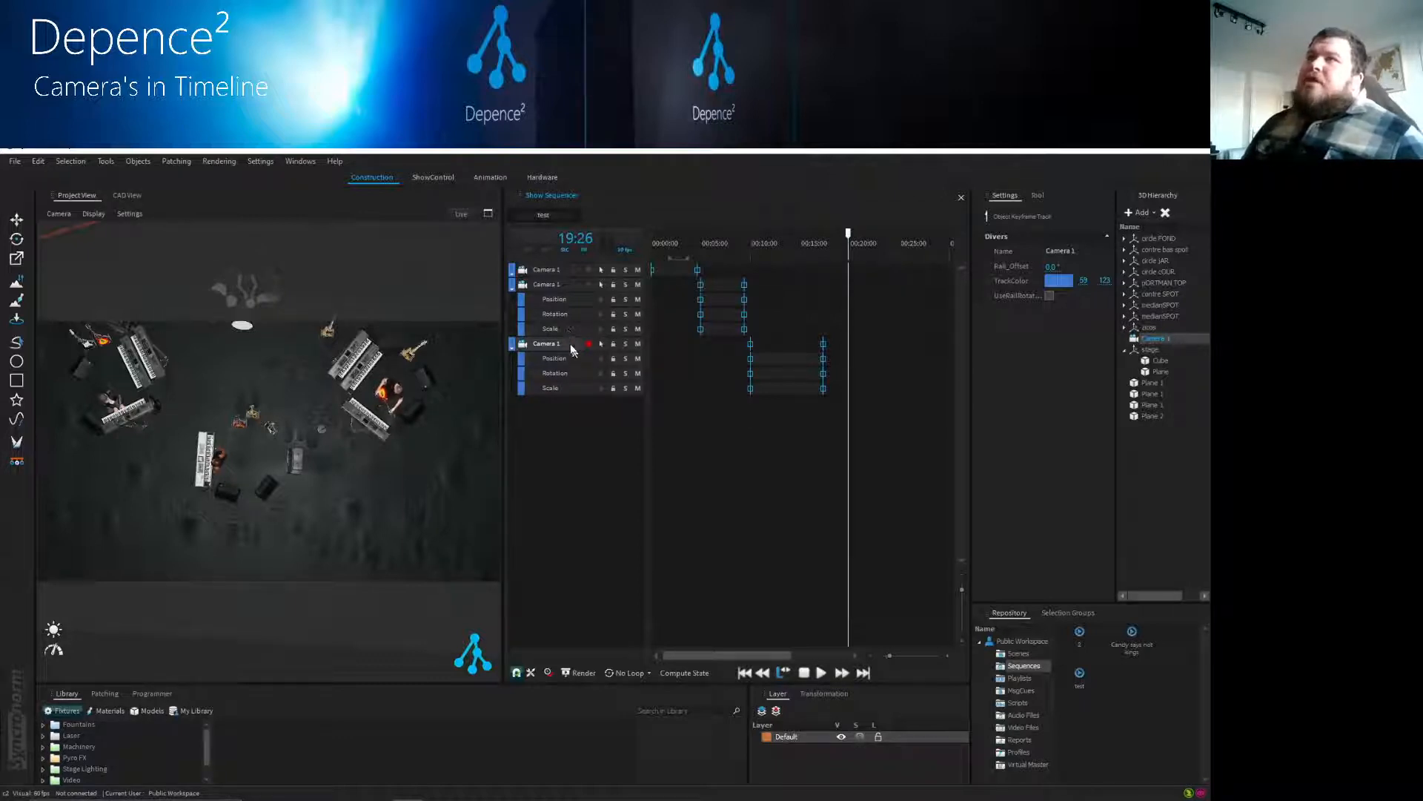
{"action": "left_click", "coordinate": [602, 344]}
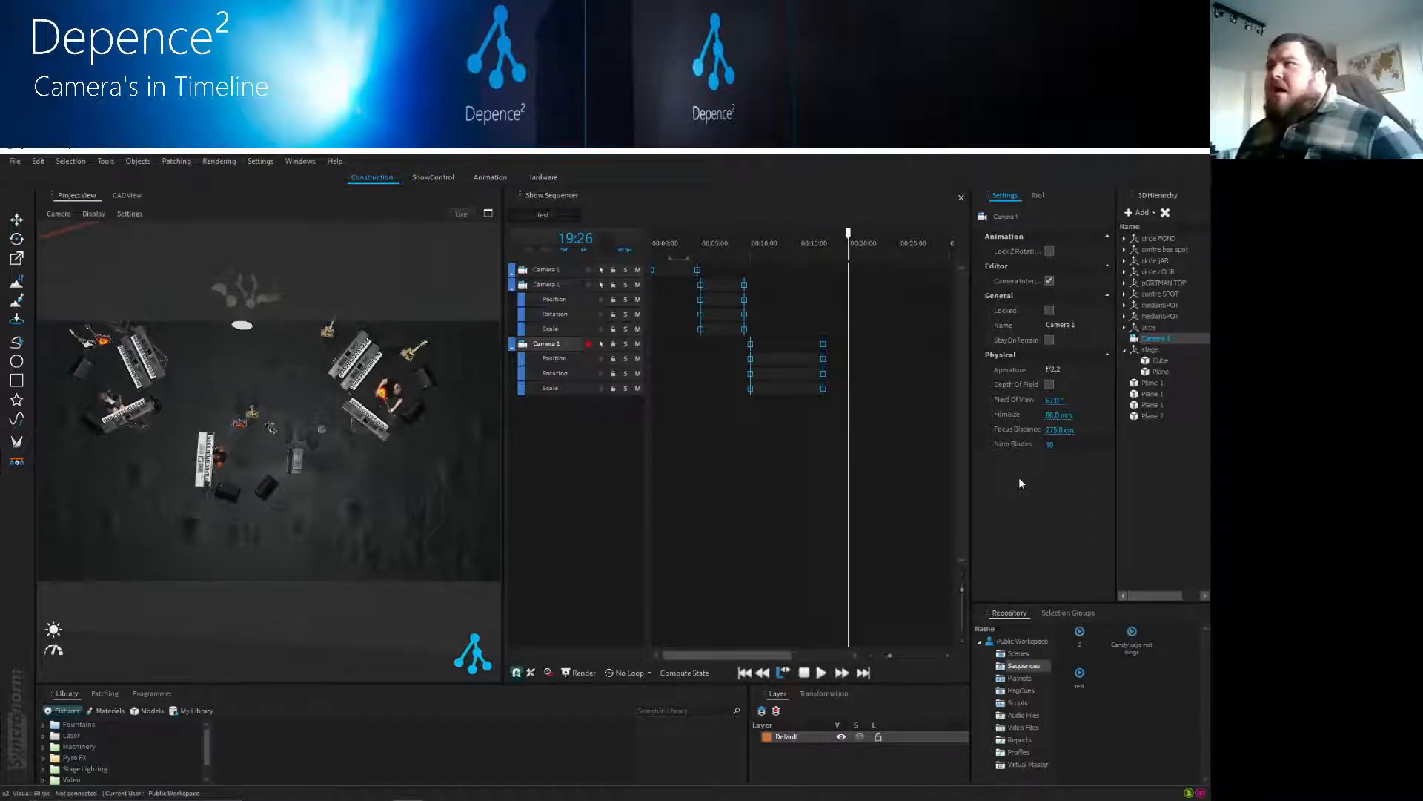
{"action": "left_click", "coordinate": [1105, 368]}
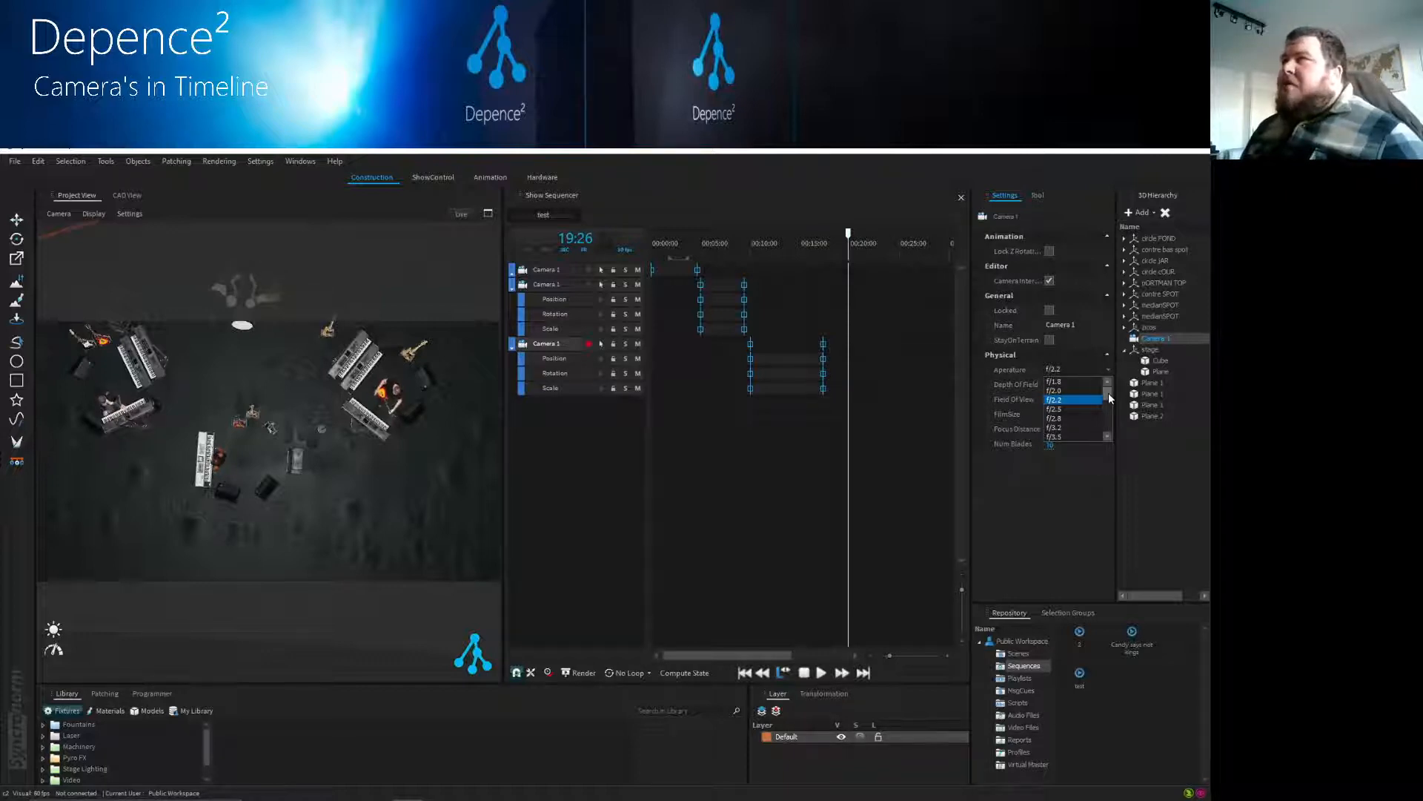
{"action": "mouse_move", "coordinate": [1109, 398]}
{"action": "left_mouse_down"}
{"action": "mouse_move", "coordinate": [1110, 423]}
{"action": "mouse_move", "coordinate": [1110, 396]}
{"action": "left_mouse_up"}
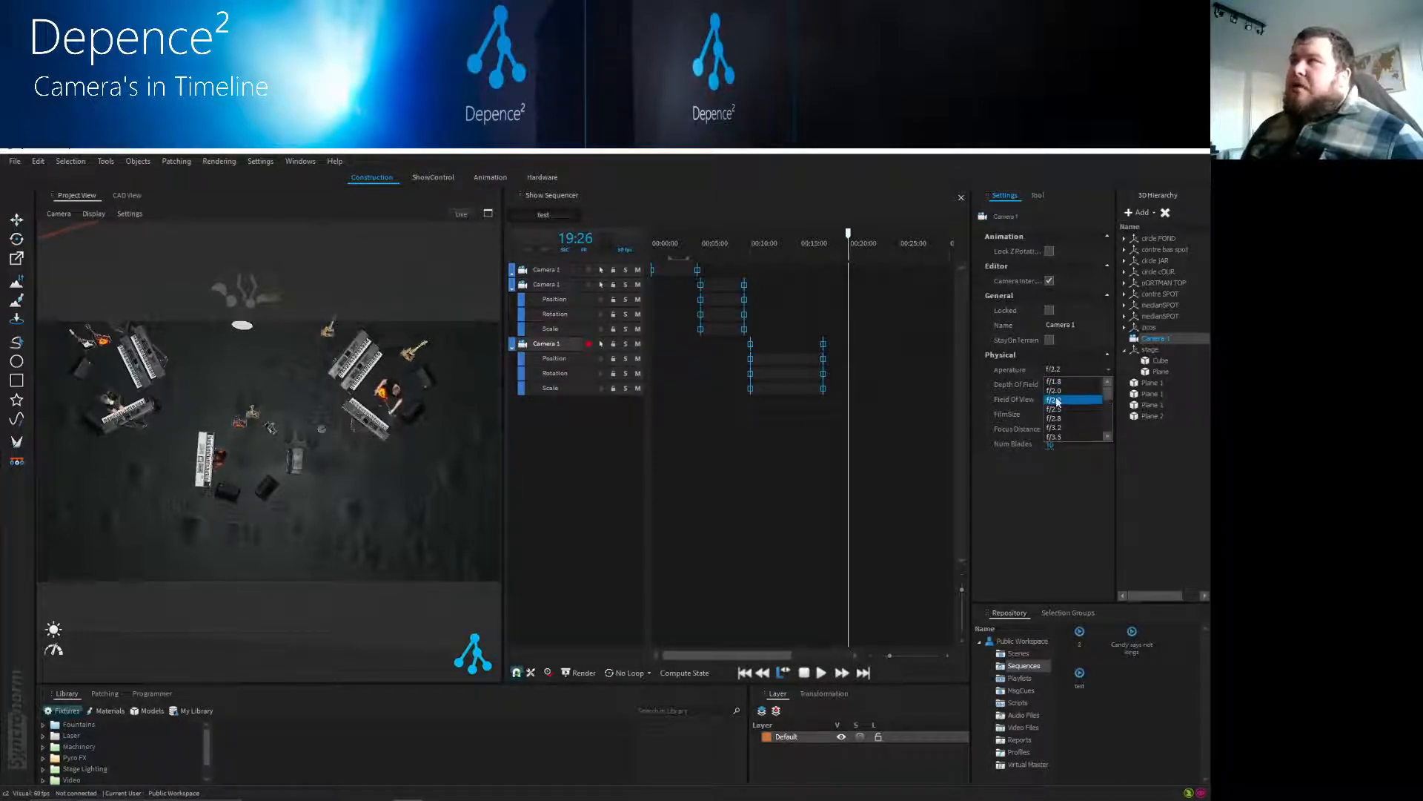
{"action": "left_click", "coordinate": [1058, 400]}
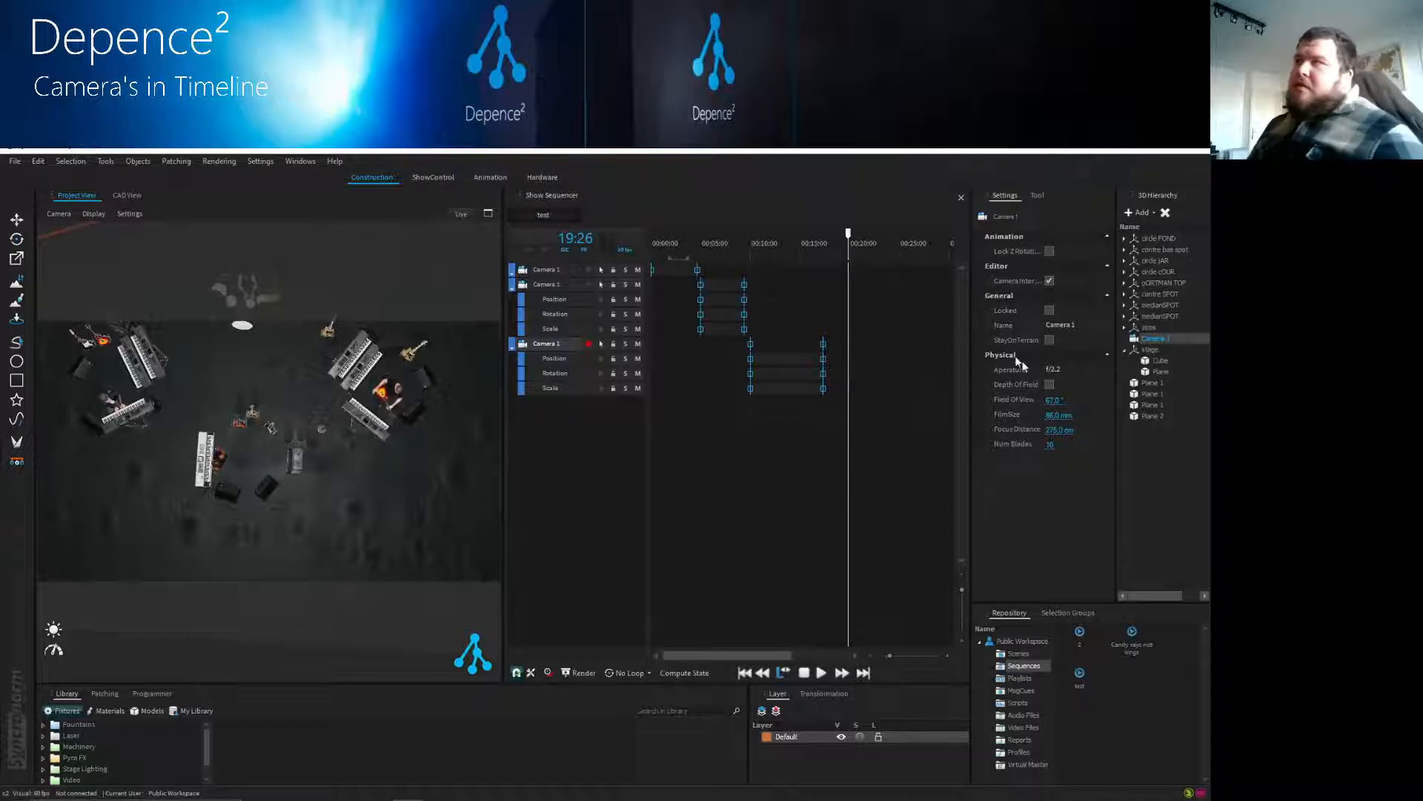
{"action": "left_click", "coordinate": [1049, 385]}
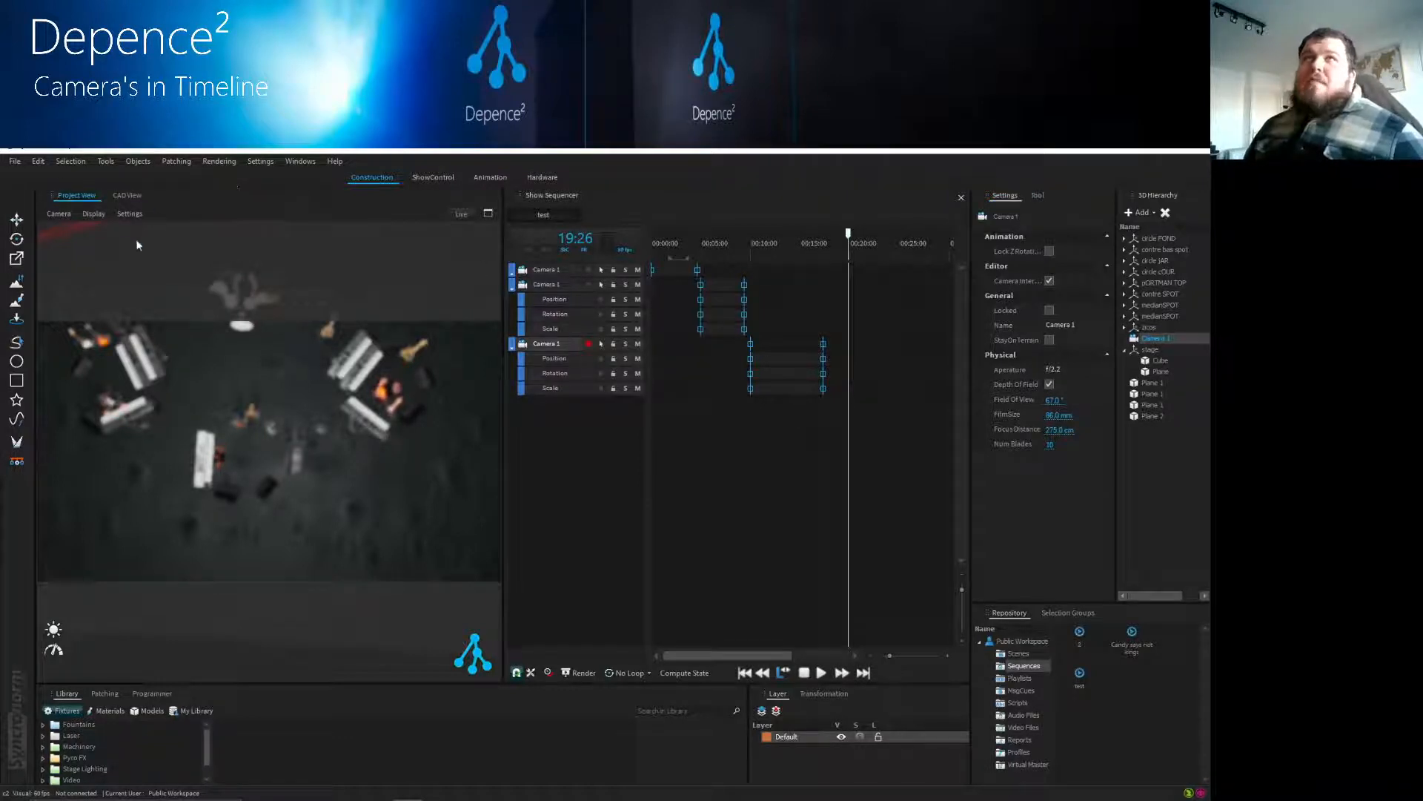
- Examine Camera 1's position and viewing cone from above in the CAD view
{"action": "left_click", "coordinate": [127, 196]}
{"action": "scroll", "coordinate": [293, 301], "scroll_direction": "down", "scroll_amount": 6}
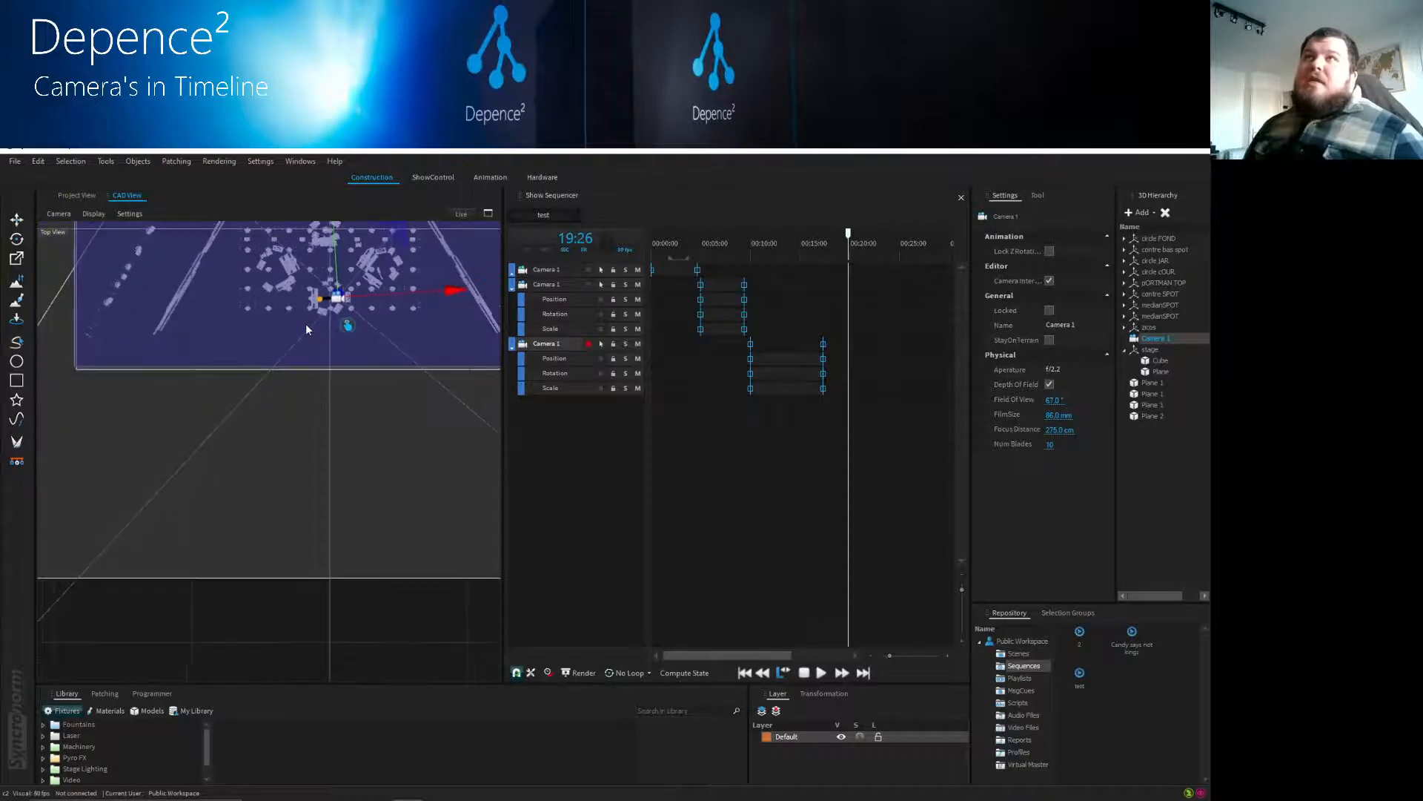
{"action": "scroll", "coordinate": [309, 334], "scroll_direction": "down", "scroll_amount": 3}
{"action": "scroll", "coordinate": [309, 333], "scroll_direction": "up", "scroll_amount": 8}
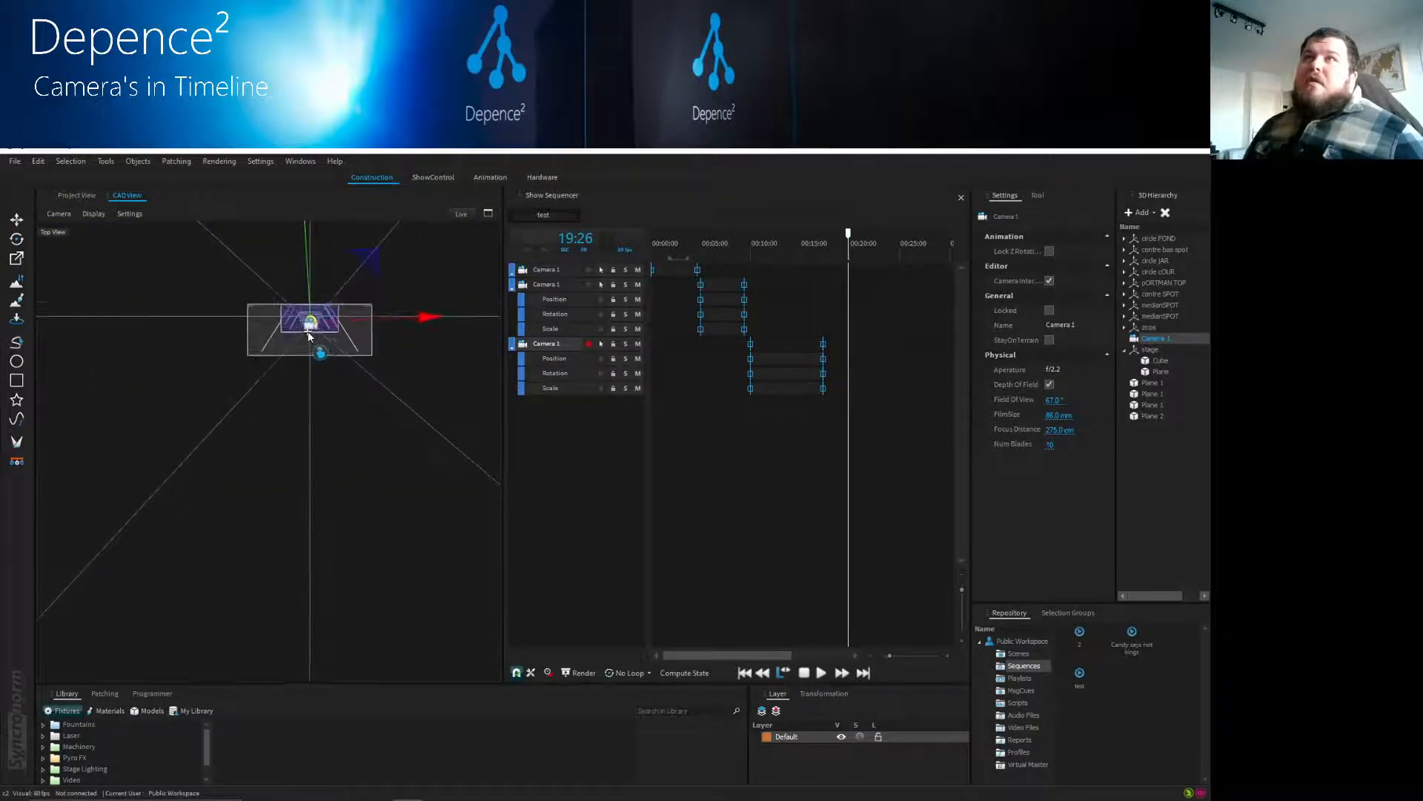
- In the project view, bring Camera 1 down to a closer front shot of the keyboard player at centre stage
{"action": "left_click", "coordinate": [93, 197]}
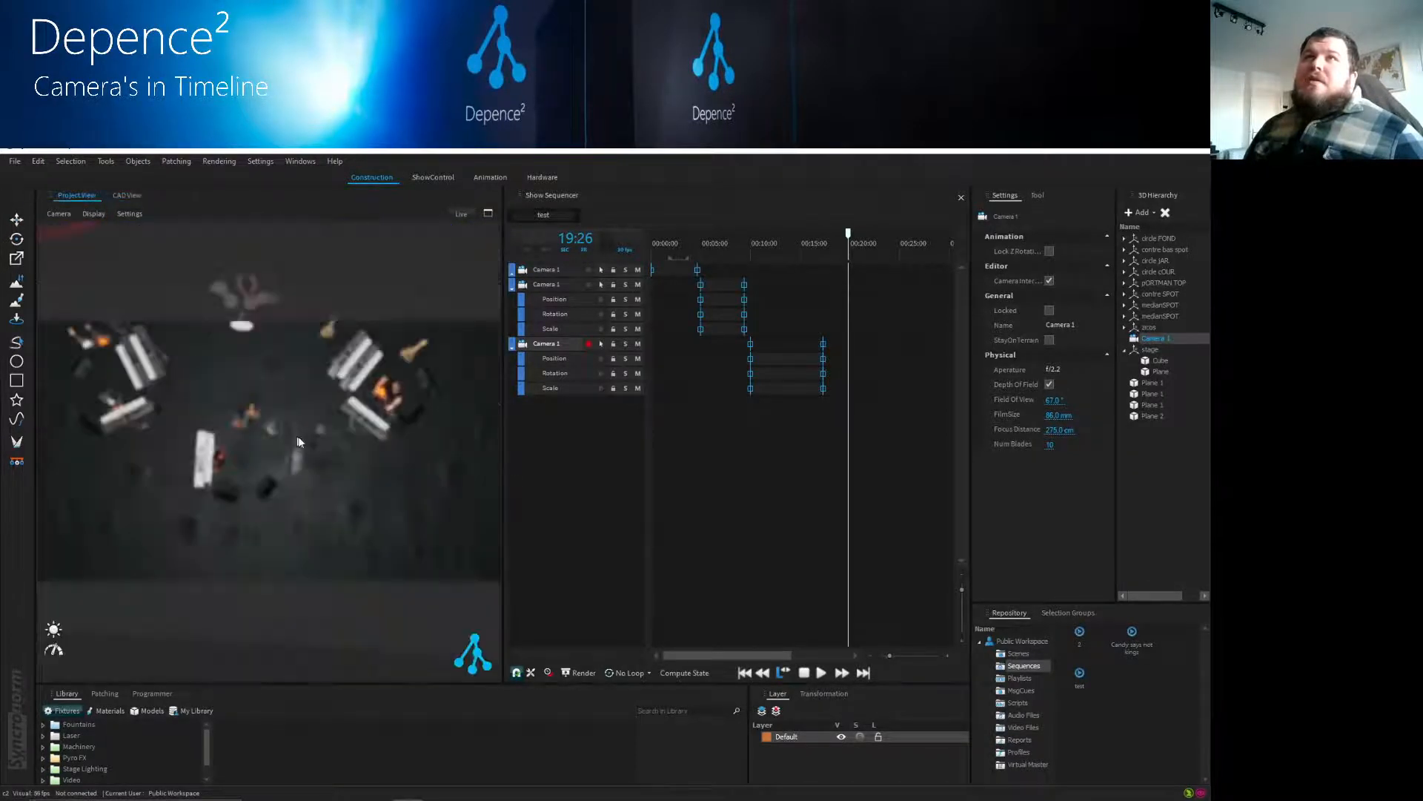
{"action": "middle_click_drag", "start_coordinate": [247, 423], "coordinate": [225, 344]}
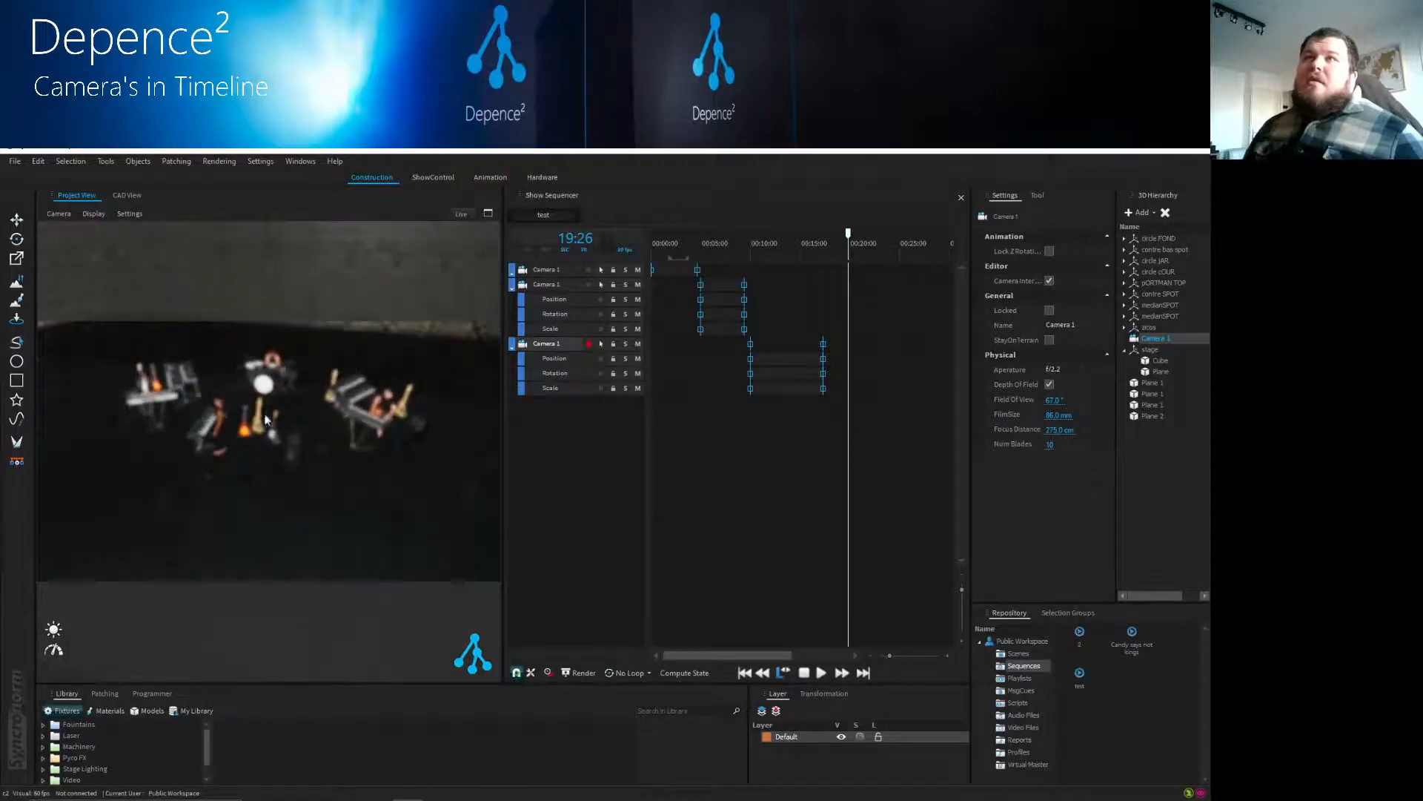
{"action": "scroll", "coordinate": [264, 413], "scroll_direction": "up", "scroll_amount": 5}
{"action": "middle_click_drag", "start_coordinate": [264, 414], "coordinate": [261, 478]}
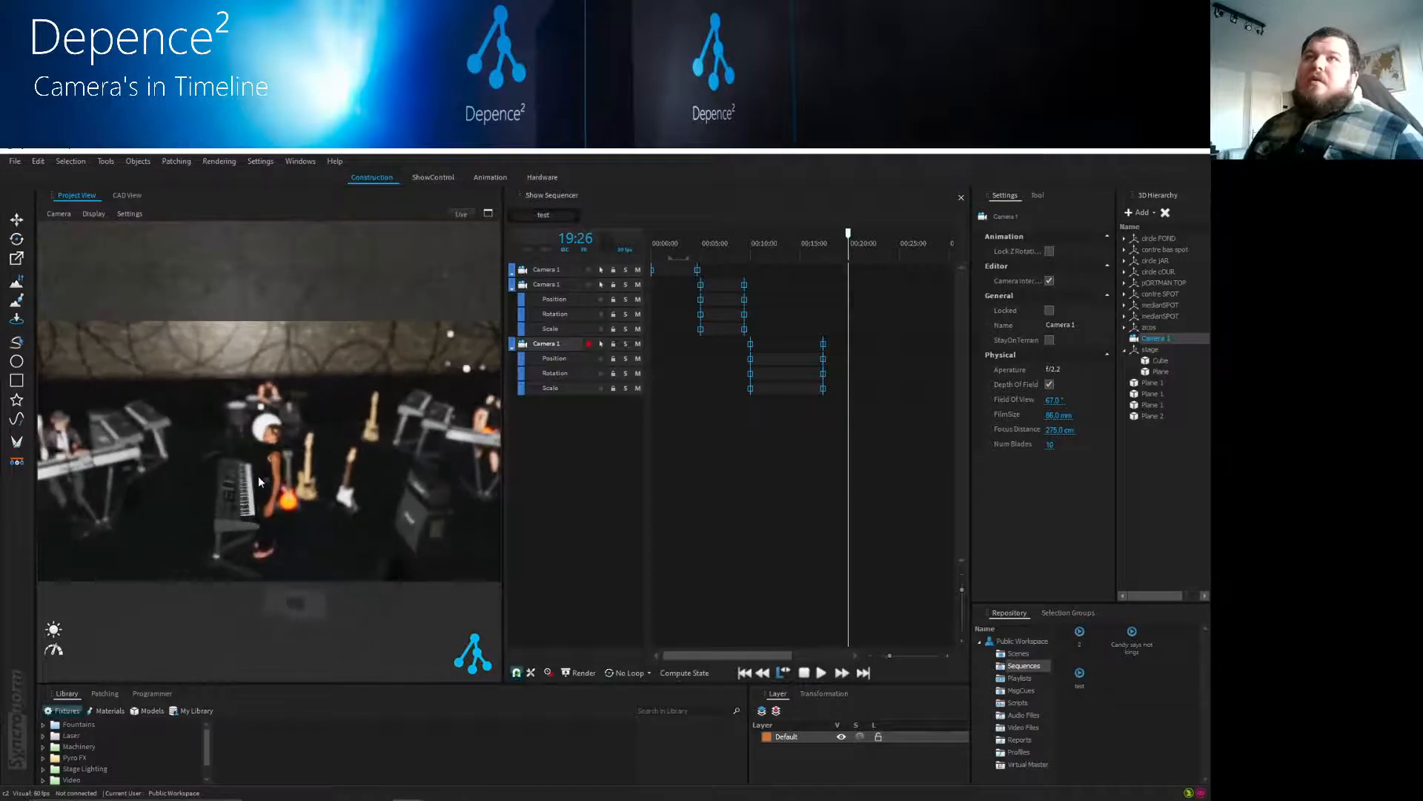
- Switch the CAD view to Perspective and examine Camera 1's viewing cone in front of the band
{"action": "left_click", "coordinate": [134, 198]}
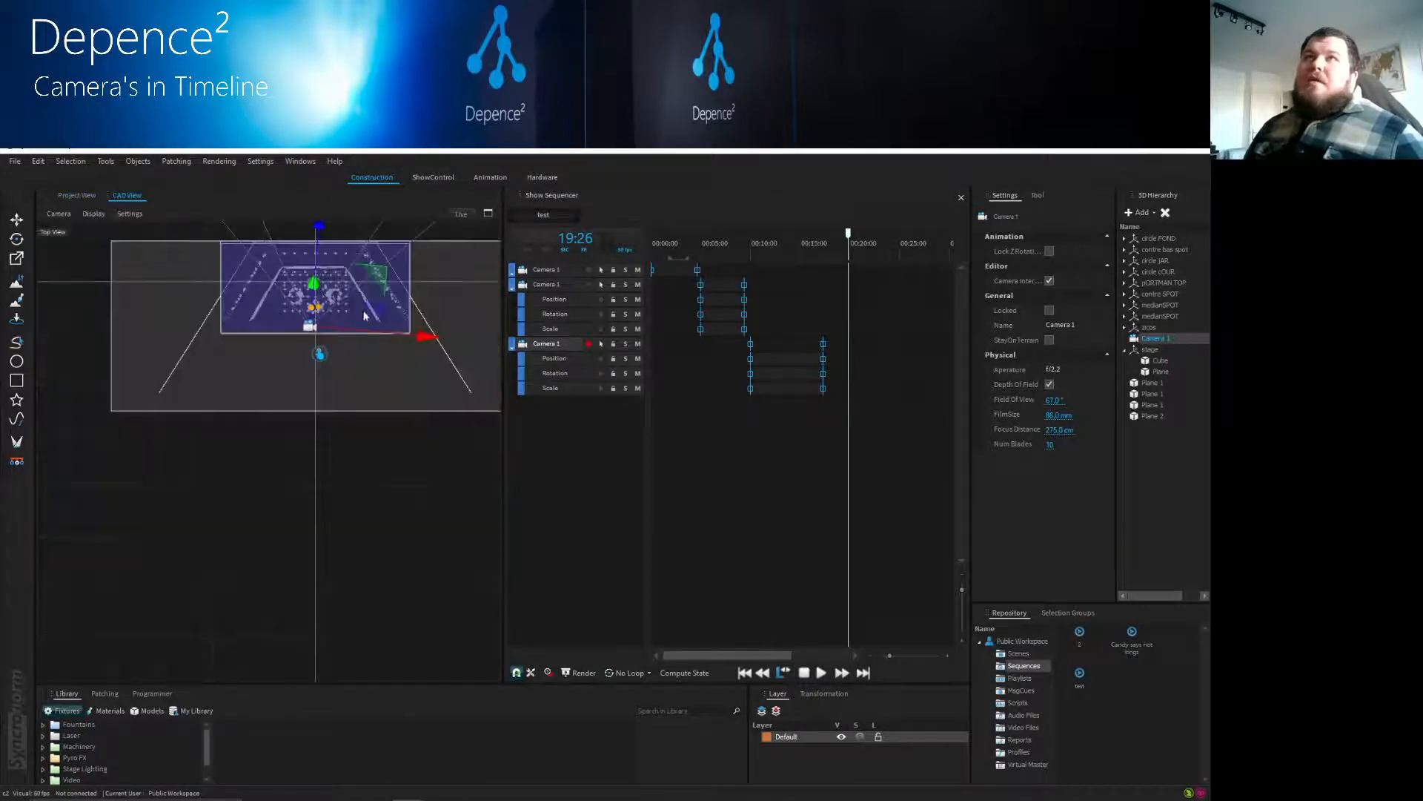
{"action": "left_click", "coordinate": [58, 220]}
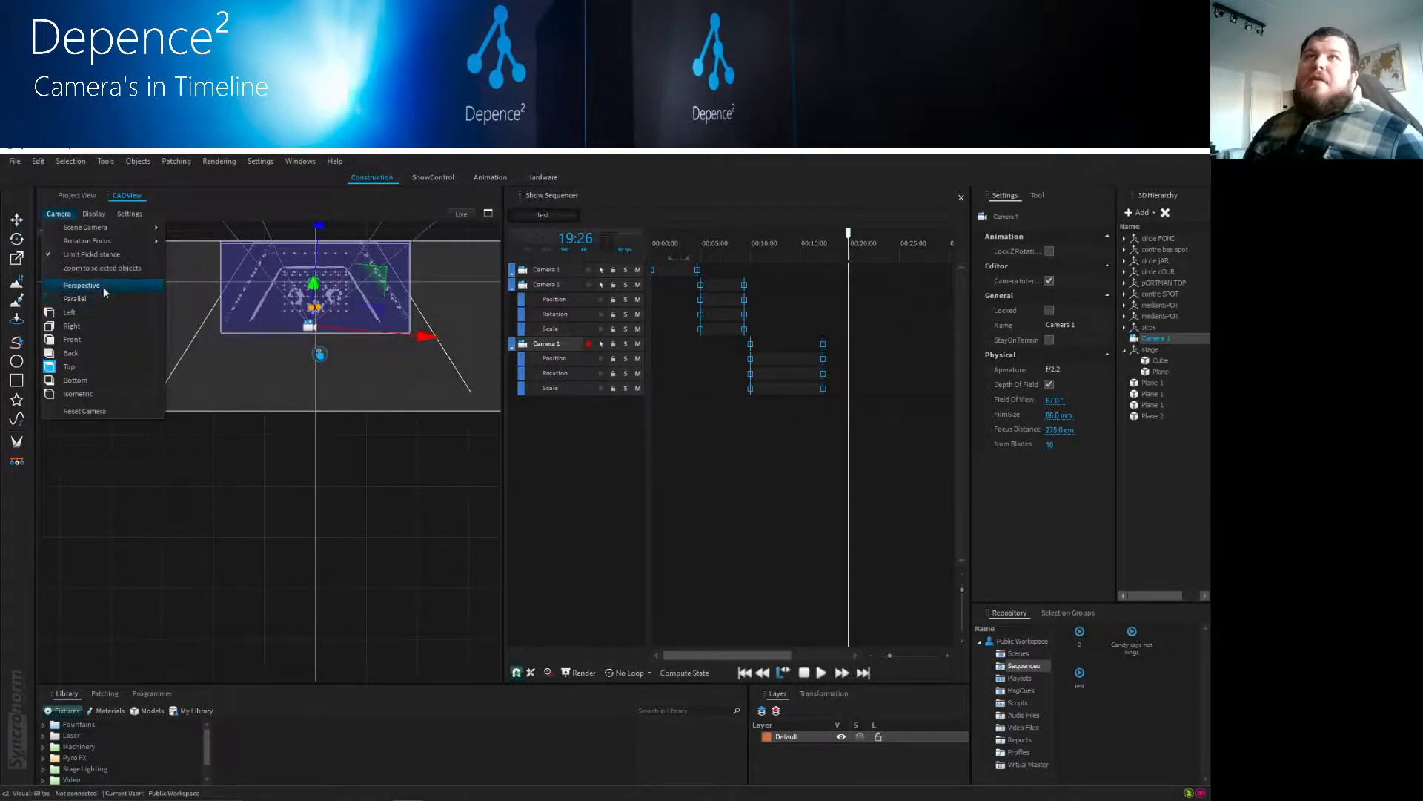
{"action": "left_click", "coordinate": [104, 292]}
{"action": "scroll", "coordinate": [213, 410], "scroll_direction": "down", "scroll_amount": 8}
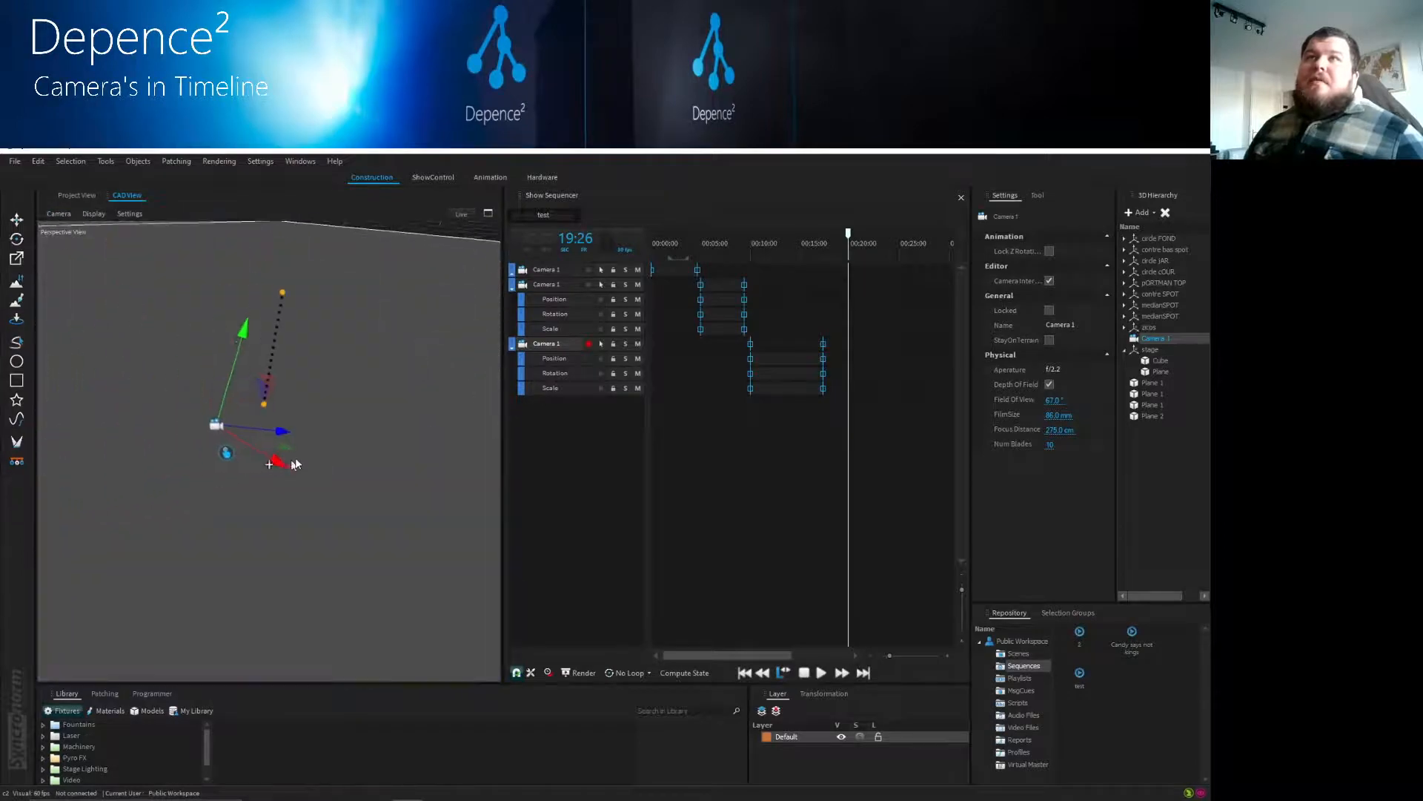
{"action": "middle_click_drag", "start_coordinate": [213, 409], "coordinate": [302, 458]}
{"action": "scroll", "coordinate": [302, 458], "scroll_direction": "up", "scroll_amount": 3}
{"action": "scroll", "coordinate": [304, 450], "scroll_direction": "up", "scroll_amount": 5}
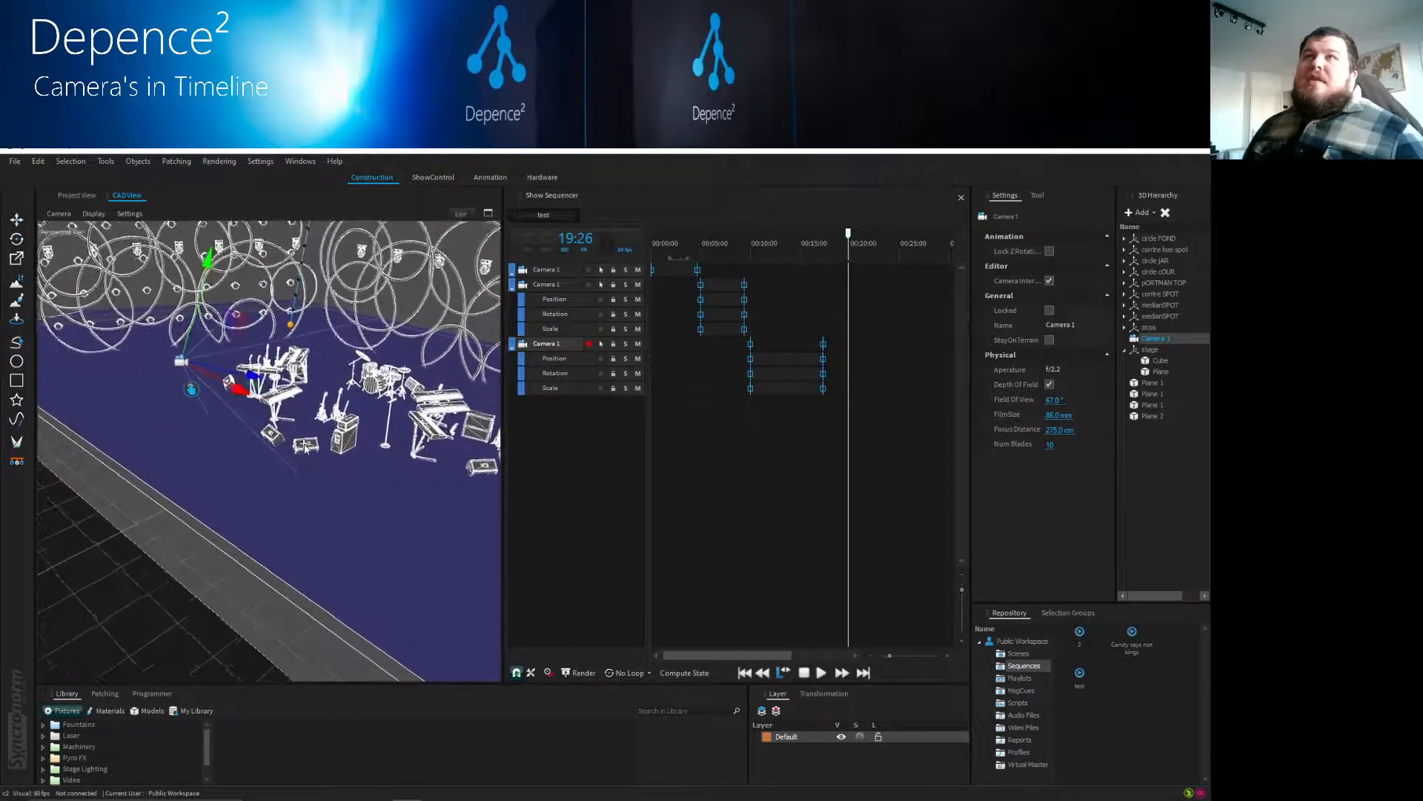
{"action": "middle_click_drag", "start_coordinate": [308, 446], "coordinate": [355, 325]}
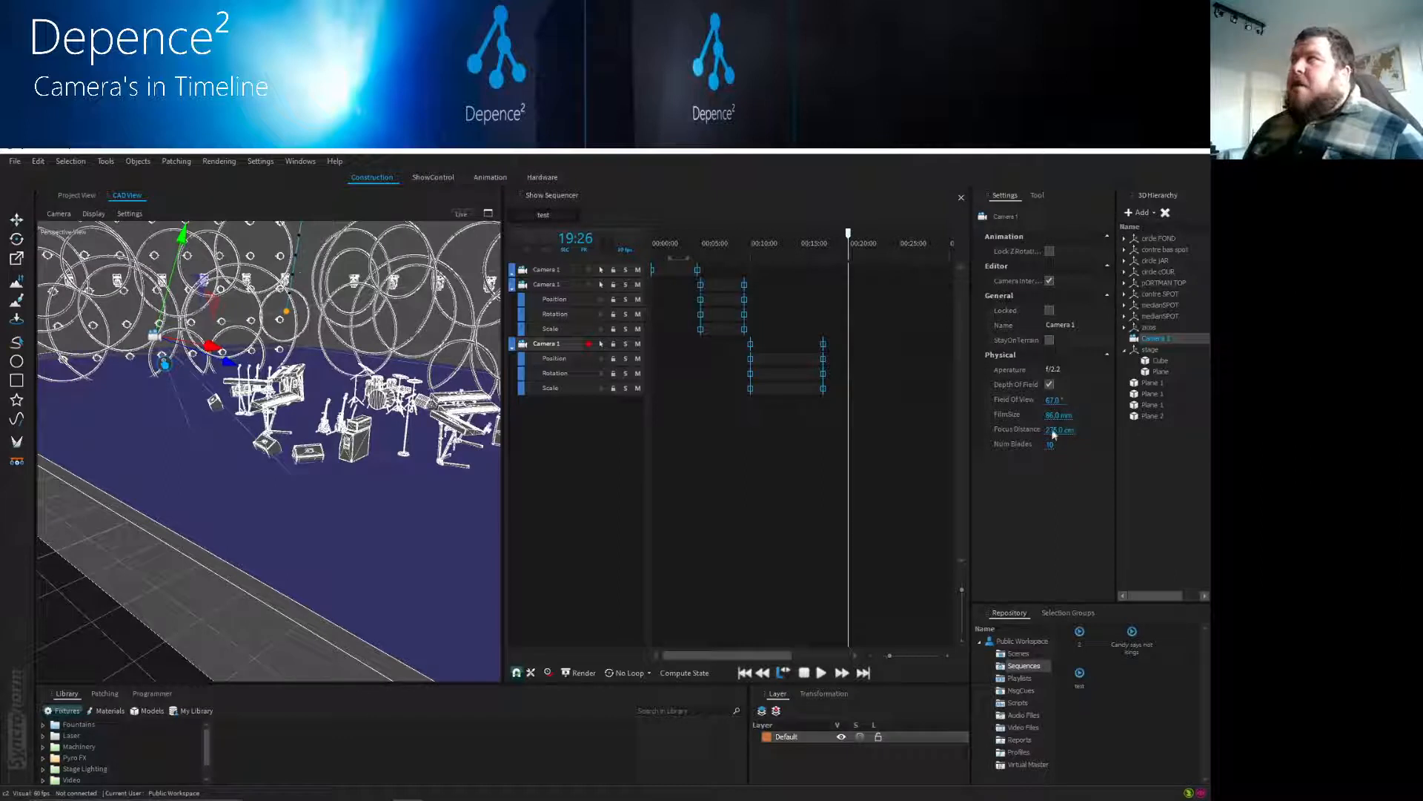
- Set Camera 1's field of view to 28° and its focus distance to 391 cm so the keyboard player is sharp
{"action": "left_click_drag", "start_coordinate": [1057, 401], "coordinate": [1088, 395]}
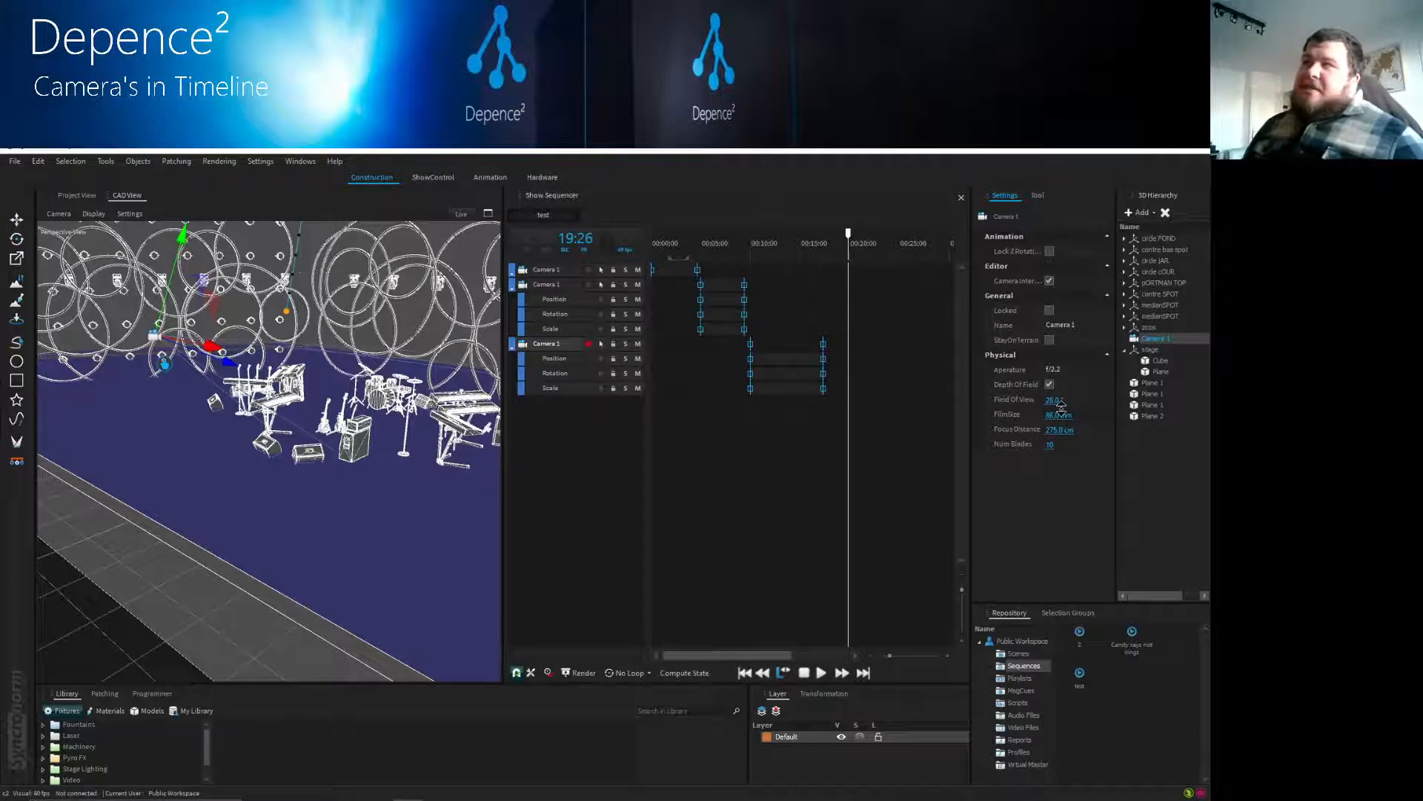
{"action": "left_click_drag", "start_coordinate": [1060, 412], "coordinate": [1058, 416]}
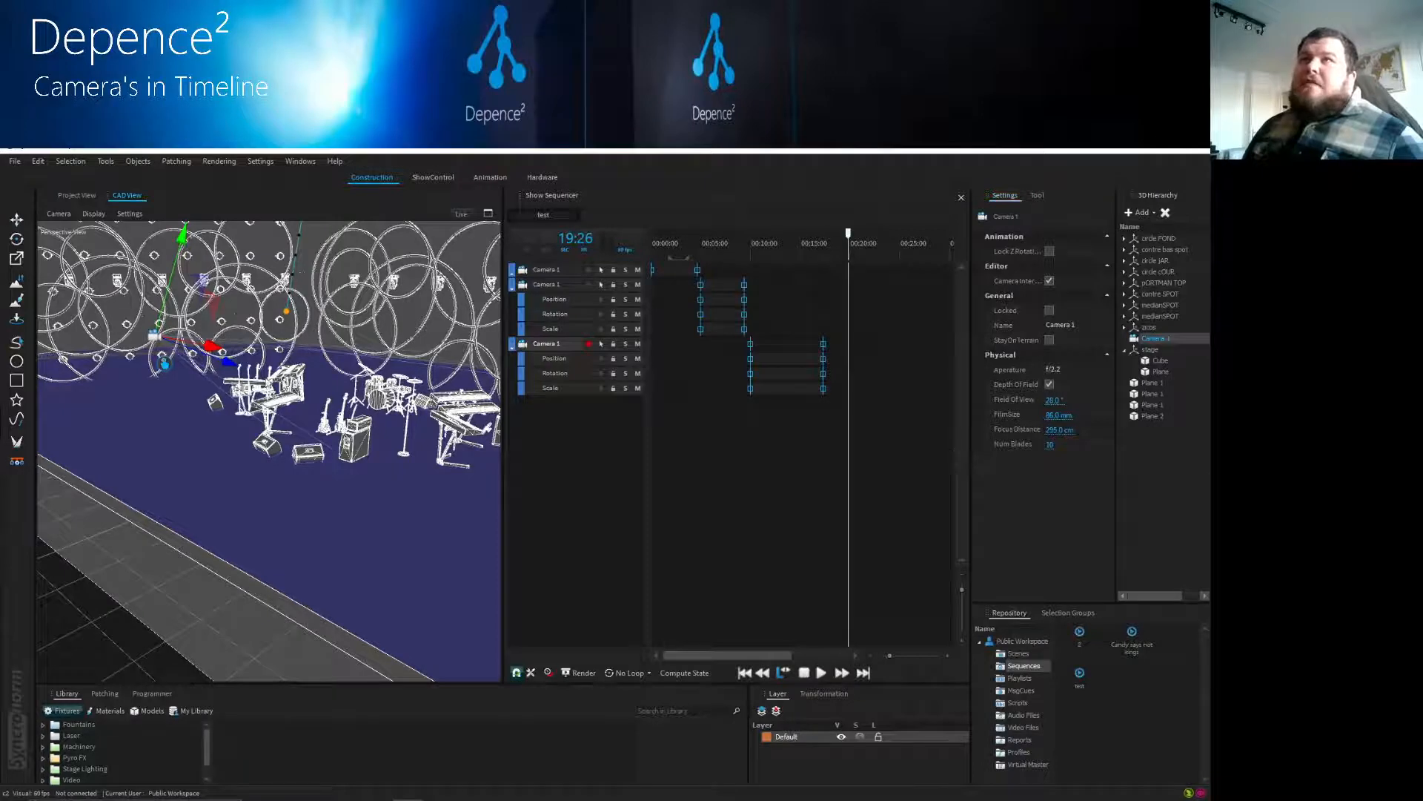
{"action": "left_click", "coordinate": [78, 197]}
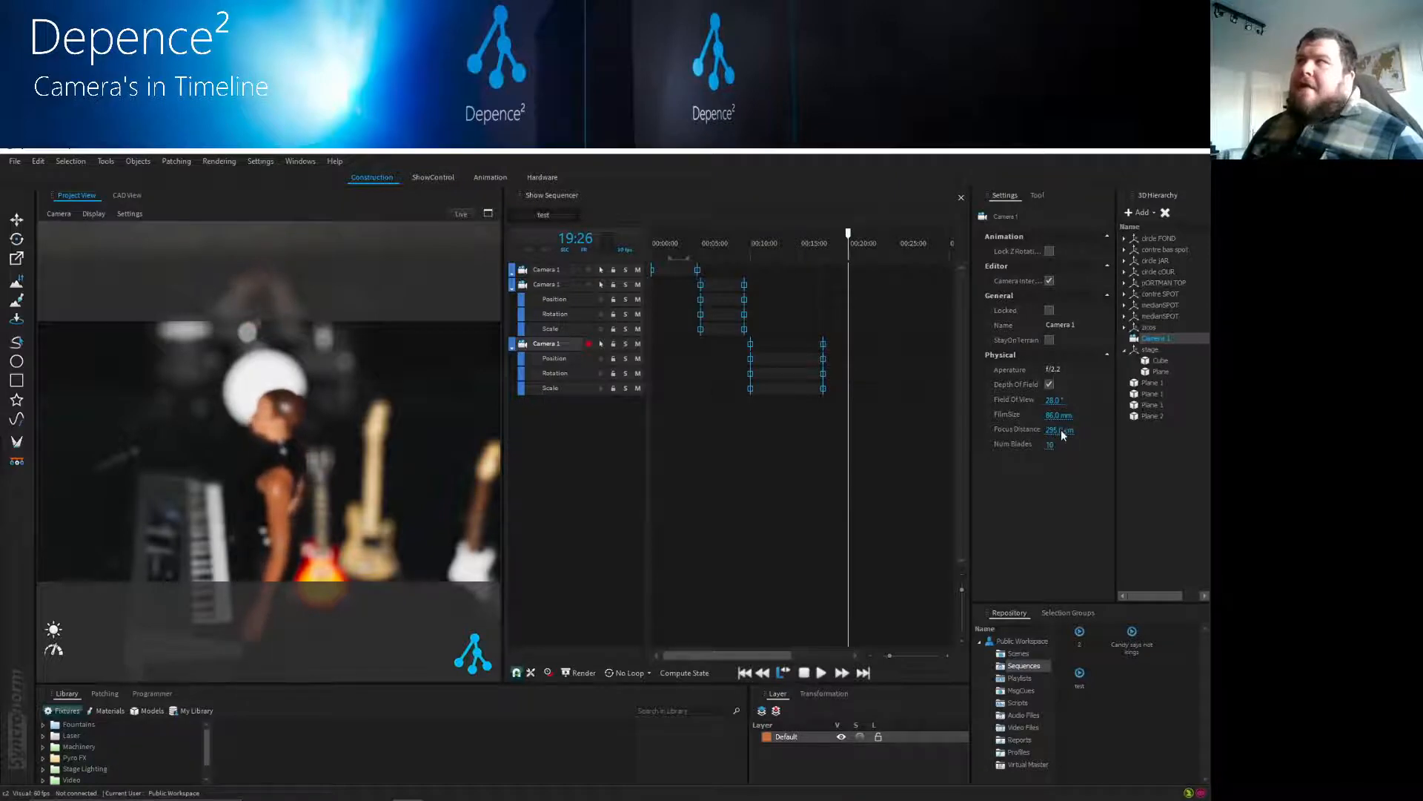
{"action": "left_click_drag", "start_coordinate": [1062, 435], "coordinate": [1032, 423]}
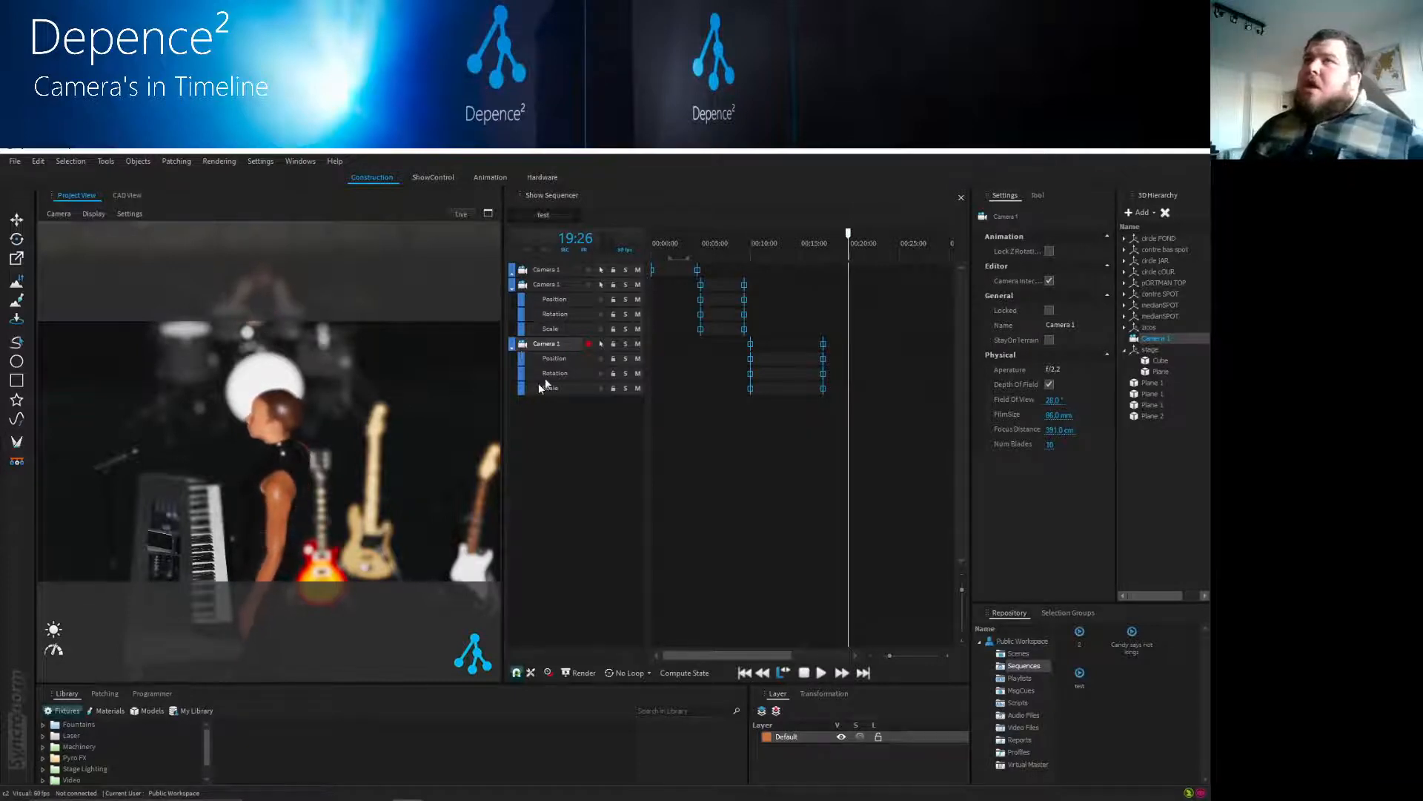
- Return the playhead to the sequence start, expand the first Camera 1 track and add a FocusDistance keyframe property to it
{"action": "left_click", "coordinate": [564, 347]}
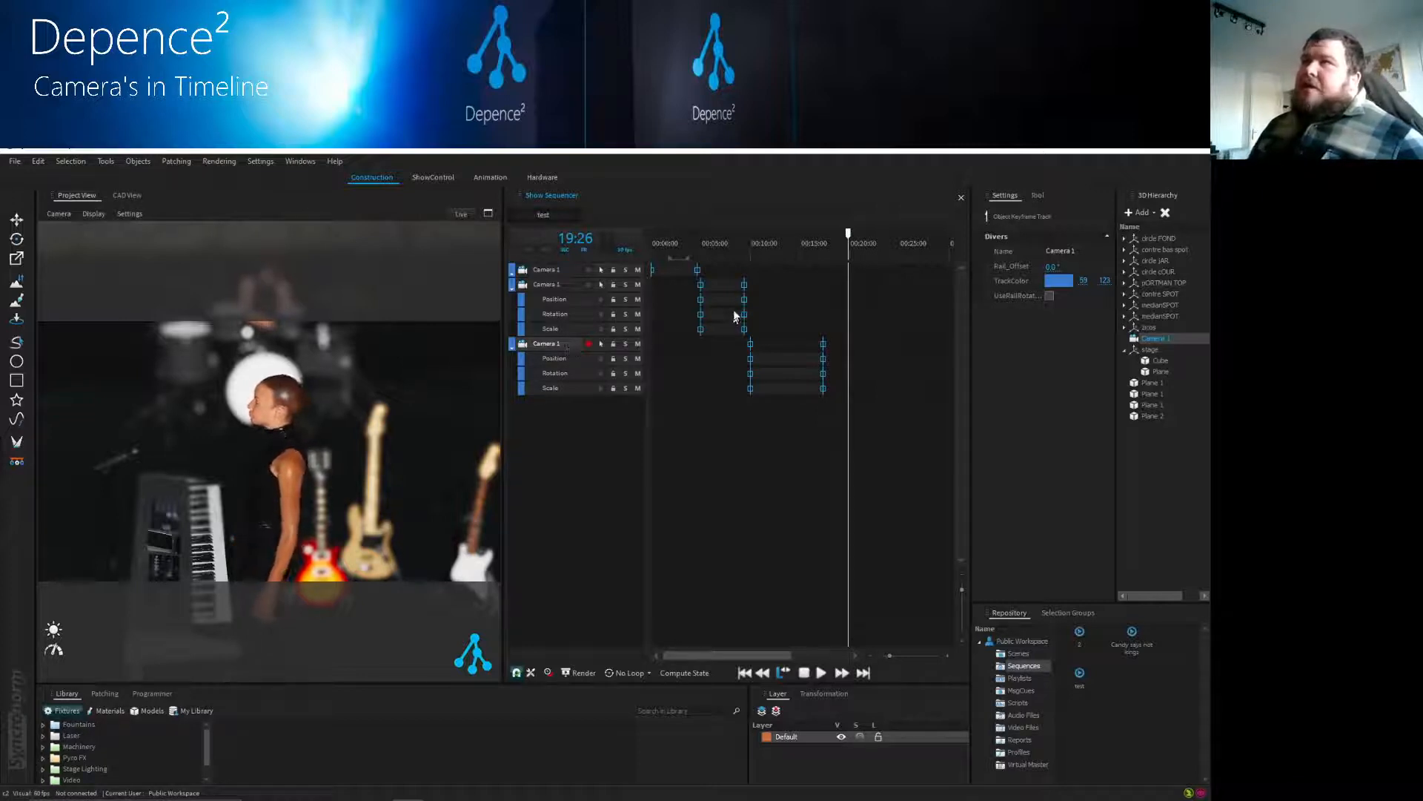
{"action": "left_click_drag", "start_coordinate": [725, 259], "coordinate": [612, 243]}
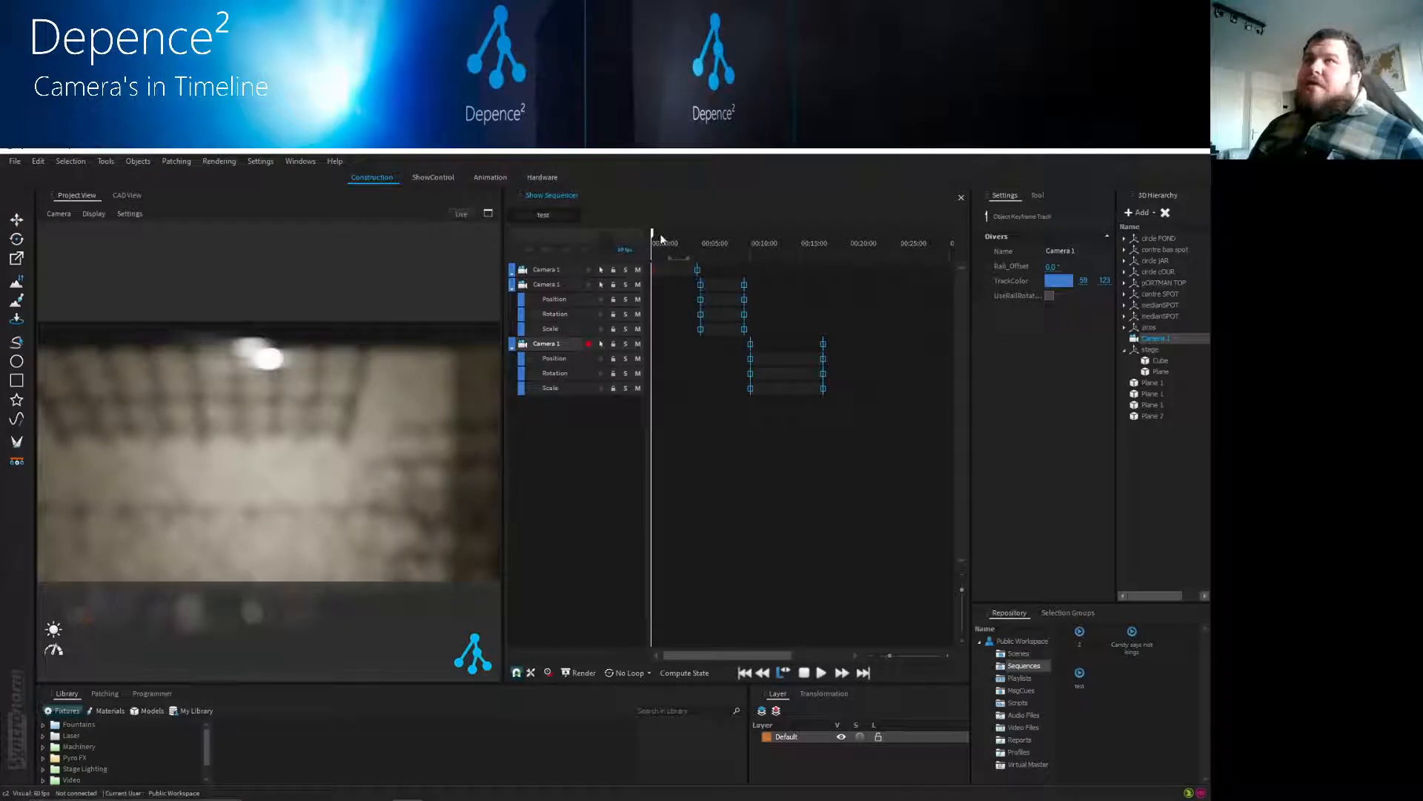
{"action": "mouse_move", "coordinate": [654, 237]}
{"action": "left_mouse_down"}
{"action": "mouse_move", "coordinate": [834, 255]}
{"action": "mouse_move", "coordinate": [650, 250]}
{"action": "left_mouse_up"}
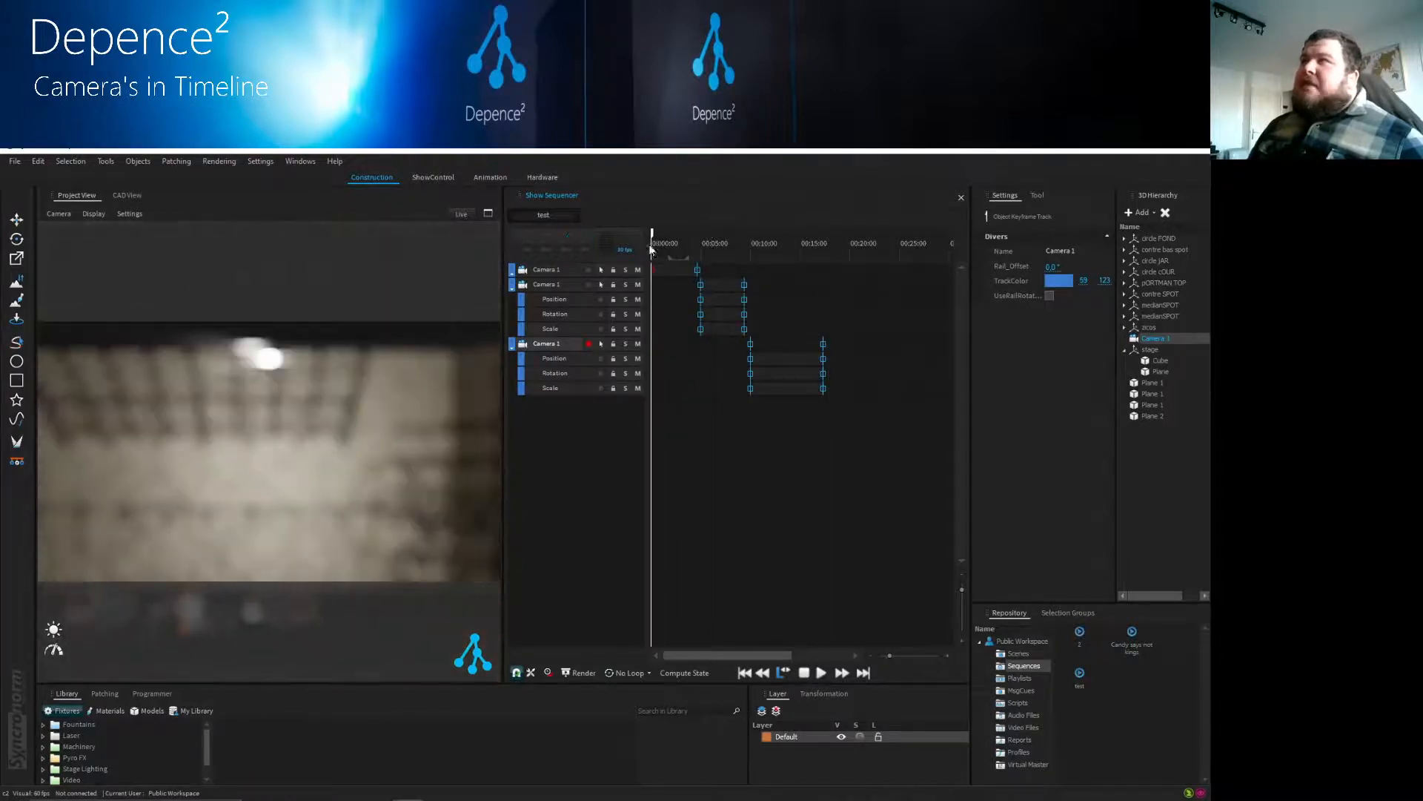
{"action": "left_click", "coordinate": [597, 284]}
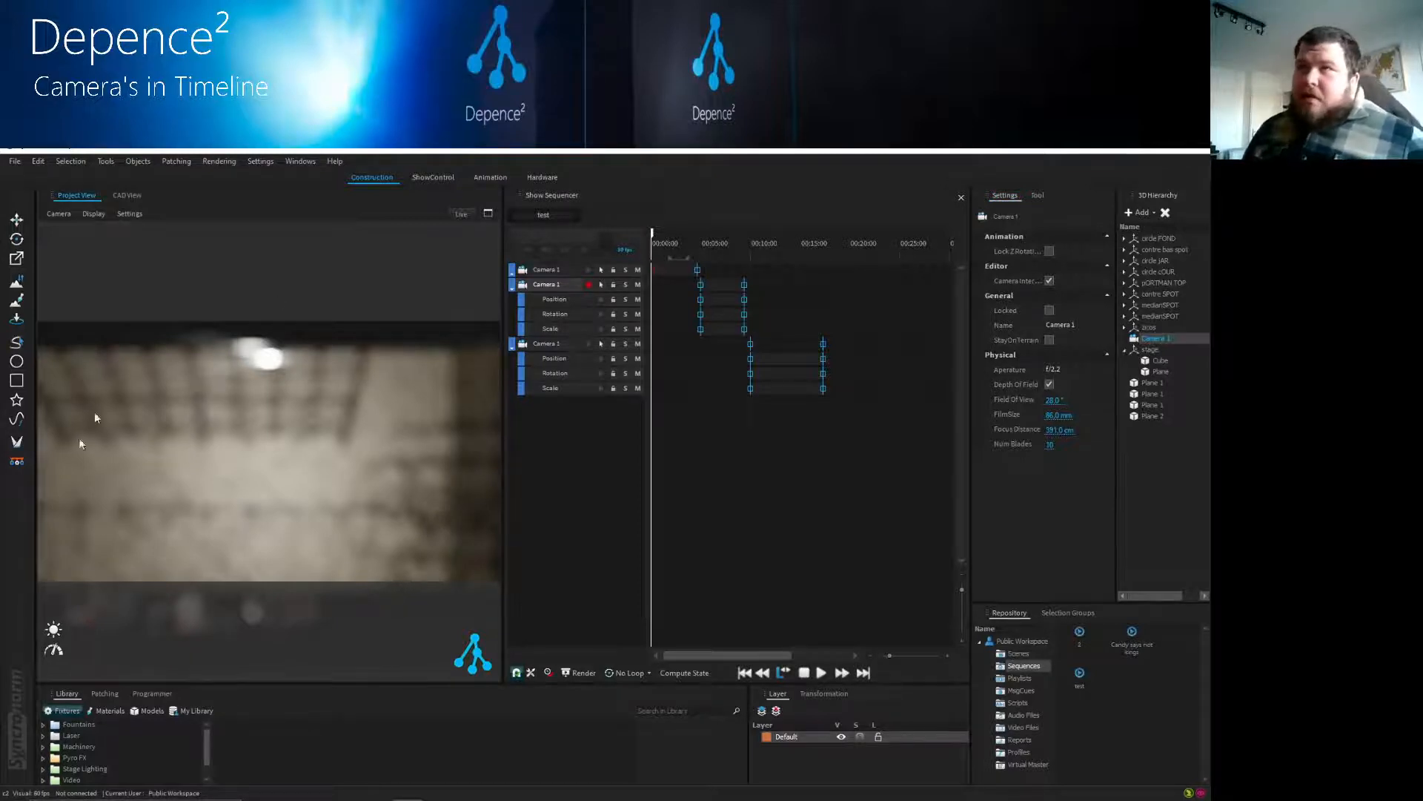
{"action": "left_click", "coordinate": [550, 272]}
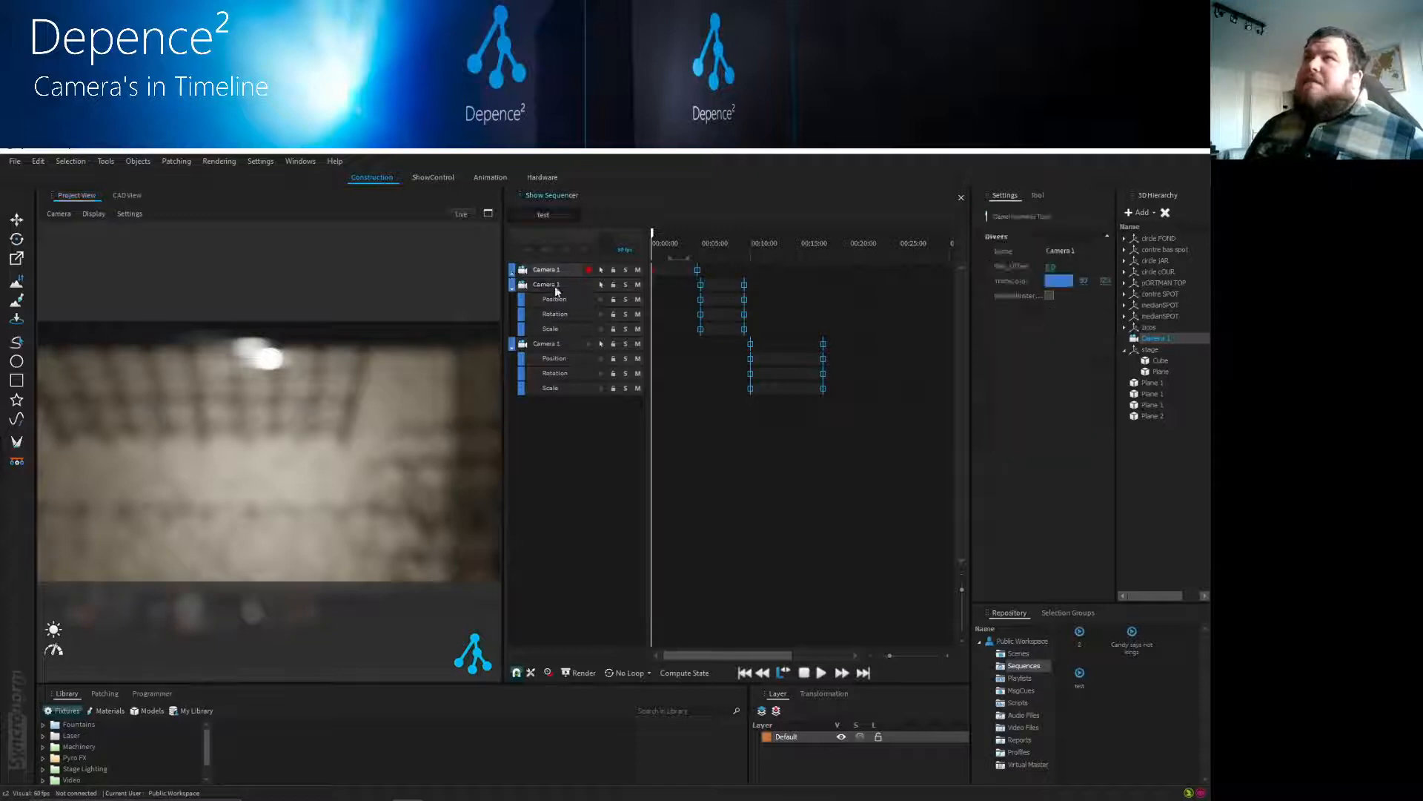
{"action": "left_click", "coordinate": [512, 274]}
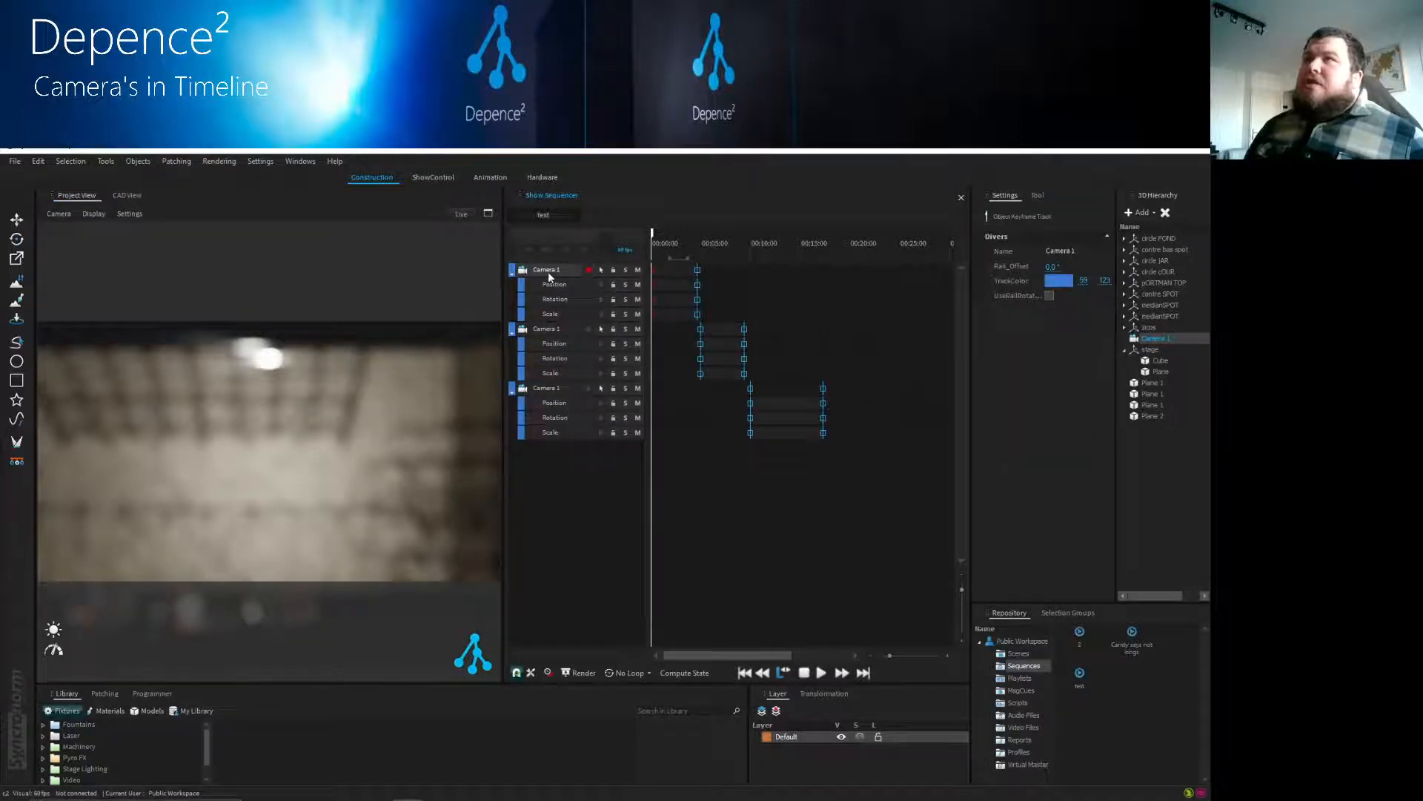
{"action": "right_click", "coordinate": [551, 274]}
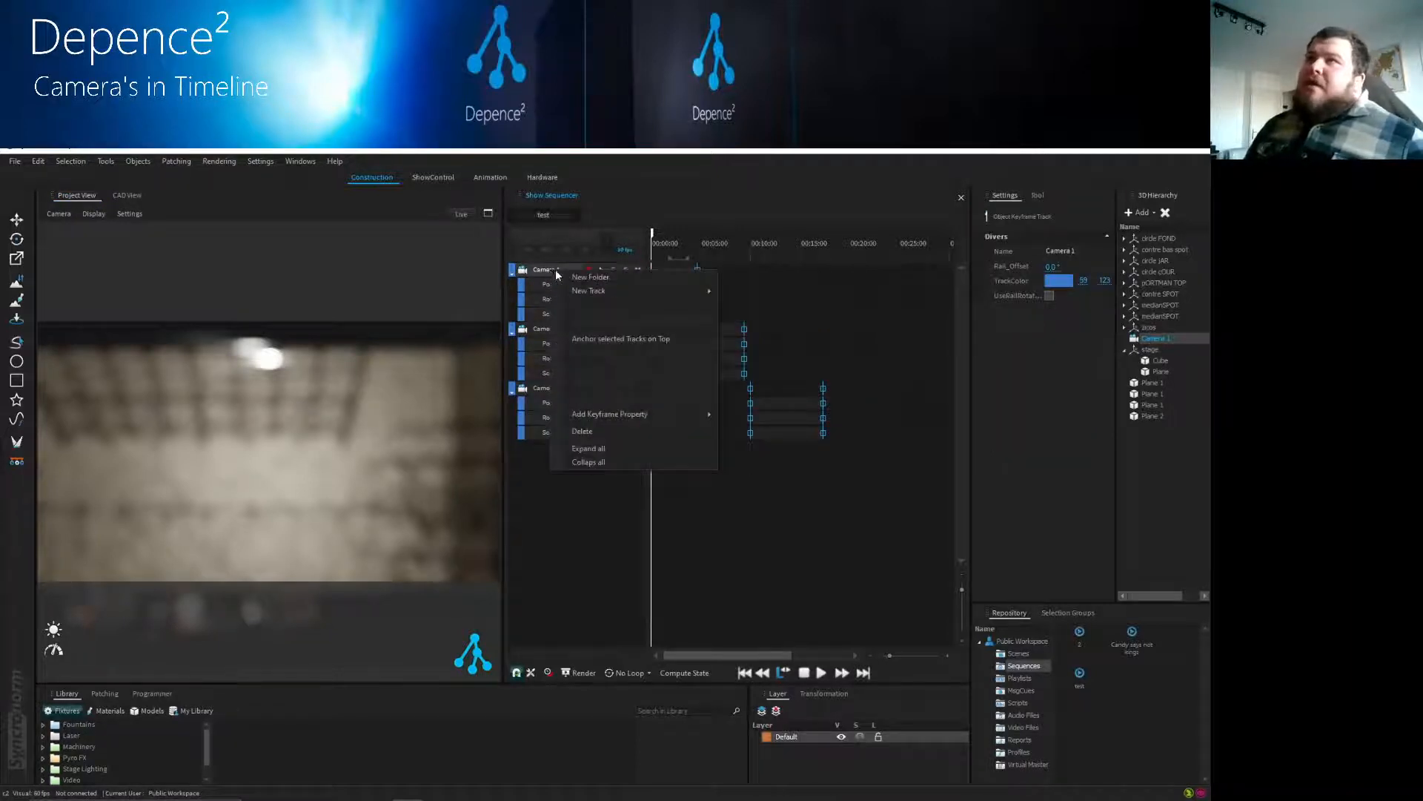
{"action": "mouse_move", "coordinate": [627, 420]}
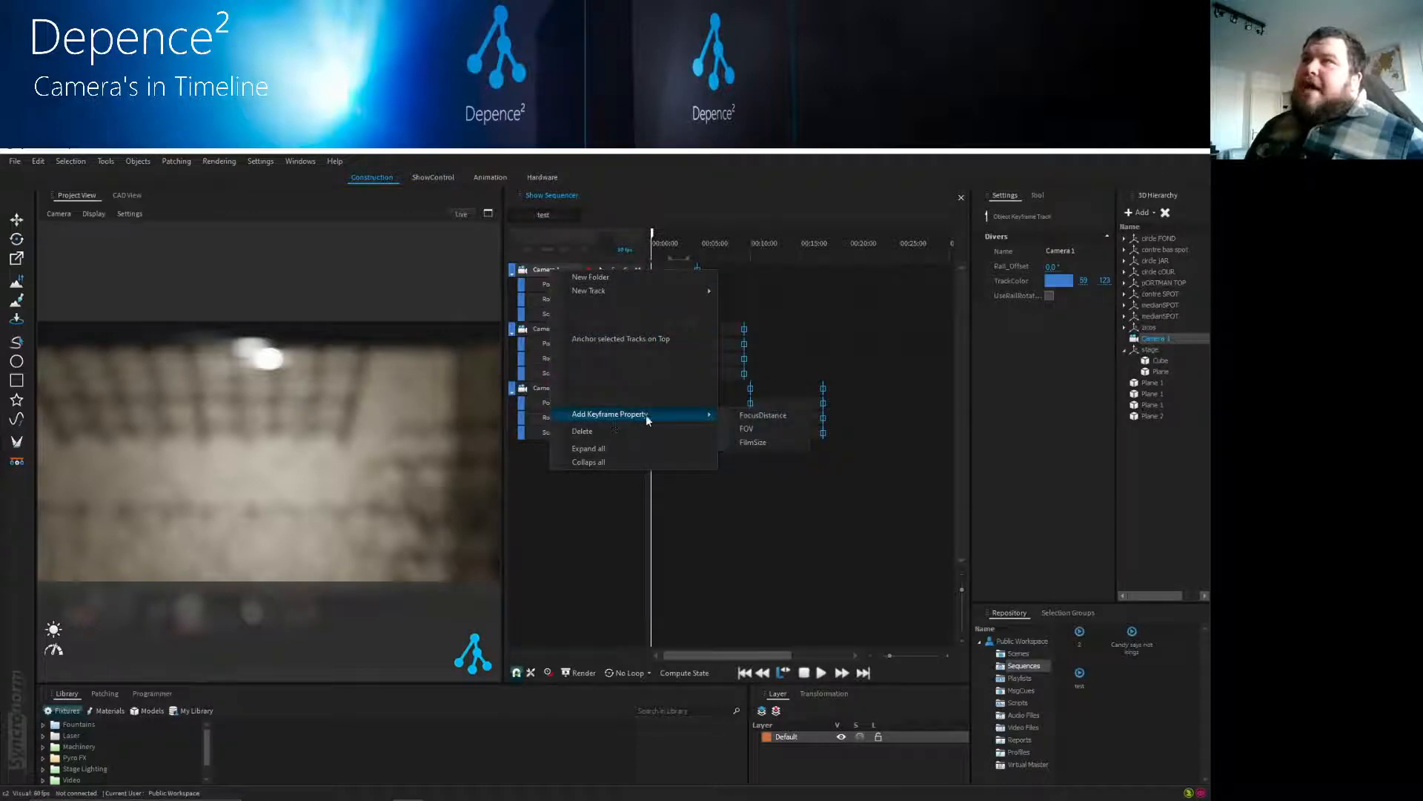
{"action": "left_click", "coordinate": [775, 416]}
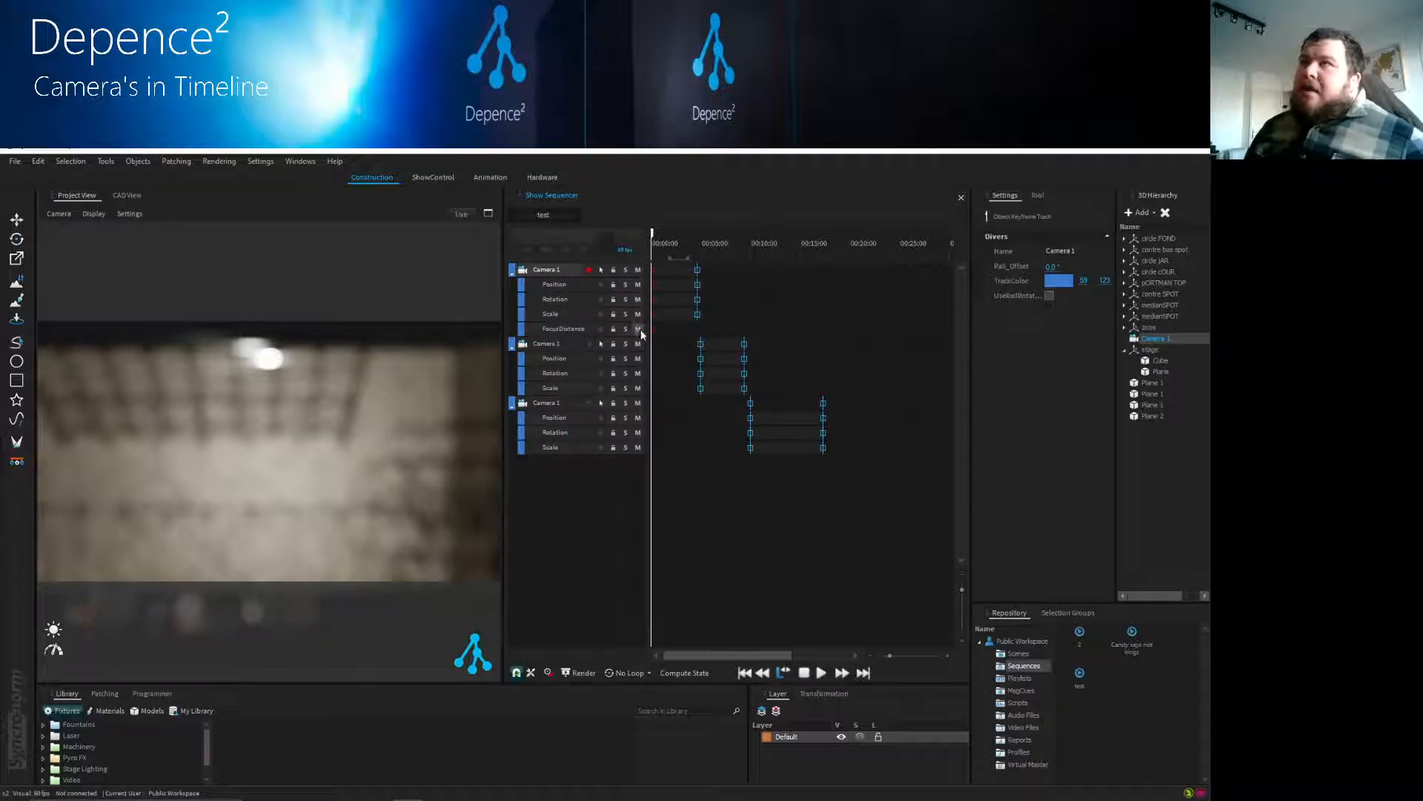
- Add a FocusDistance keyframe property to the second and third Camera 1 tracks
{"action": "right_click", "coordinate": [560, 345]}
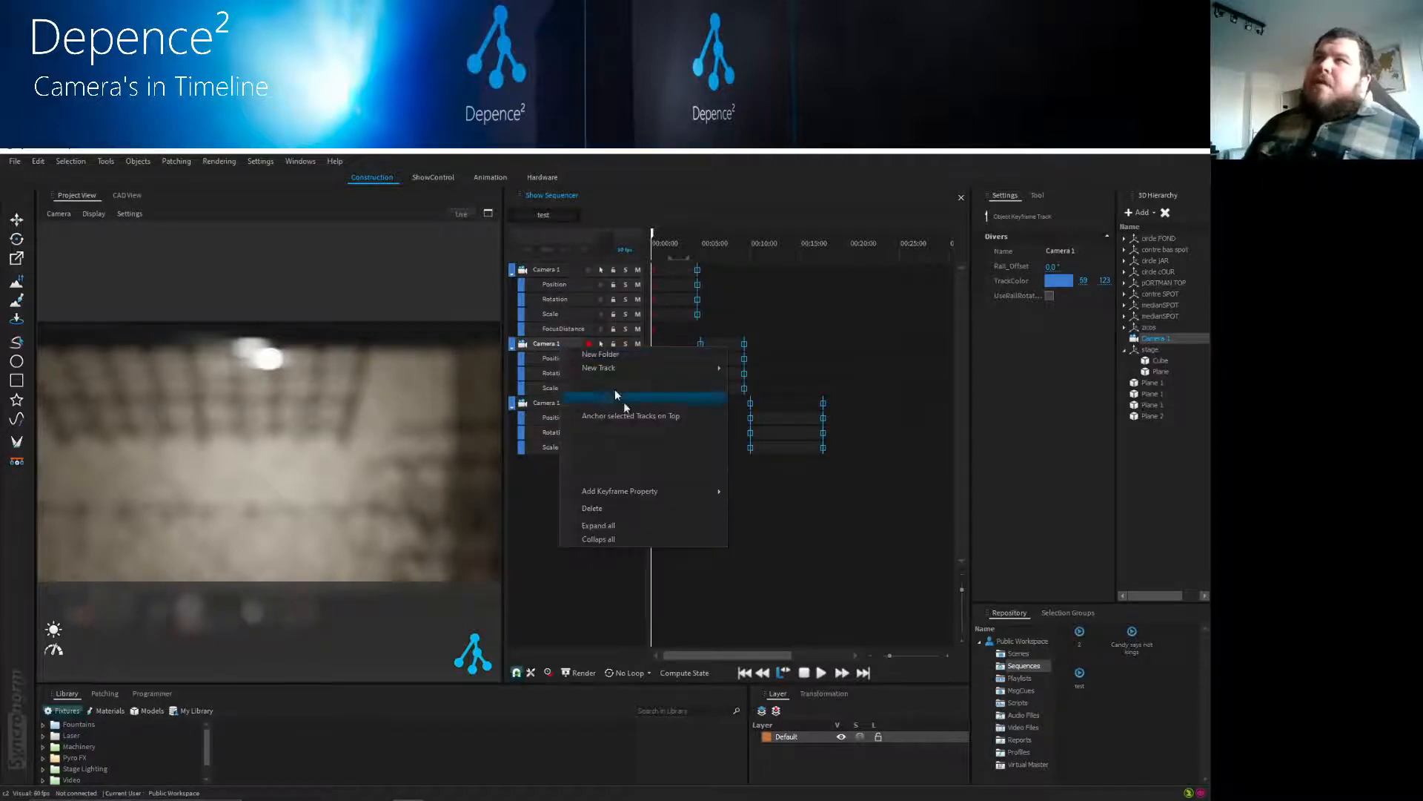
{"action": "mouse_move", "coordinate": [654, 490]}
{"action": "left_click", "coordinate": [807, 494]}
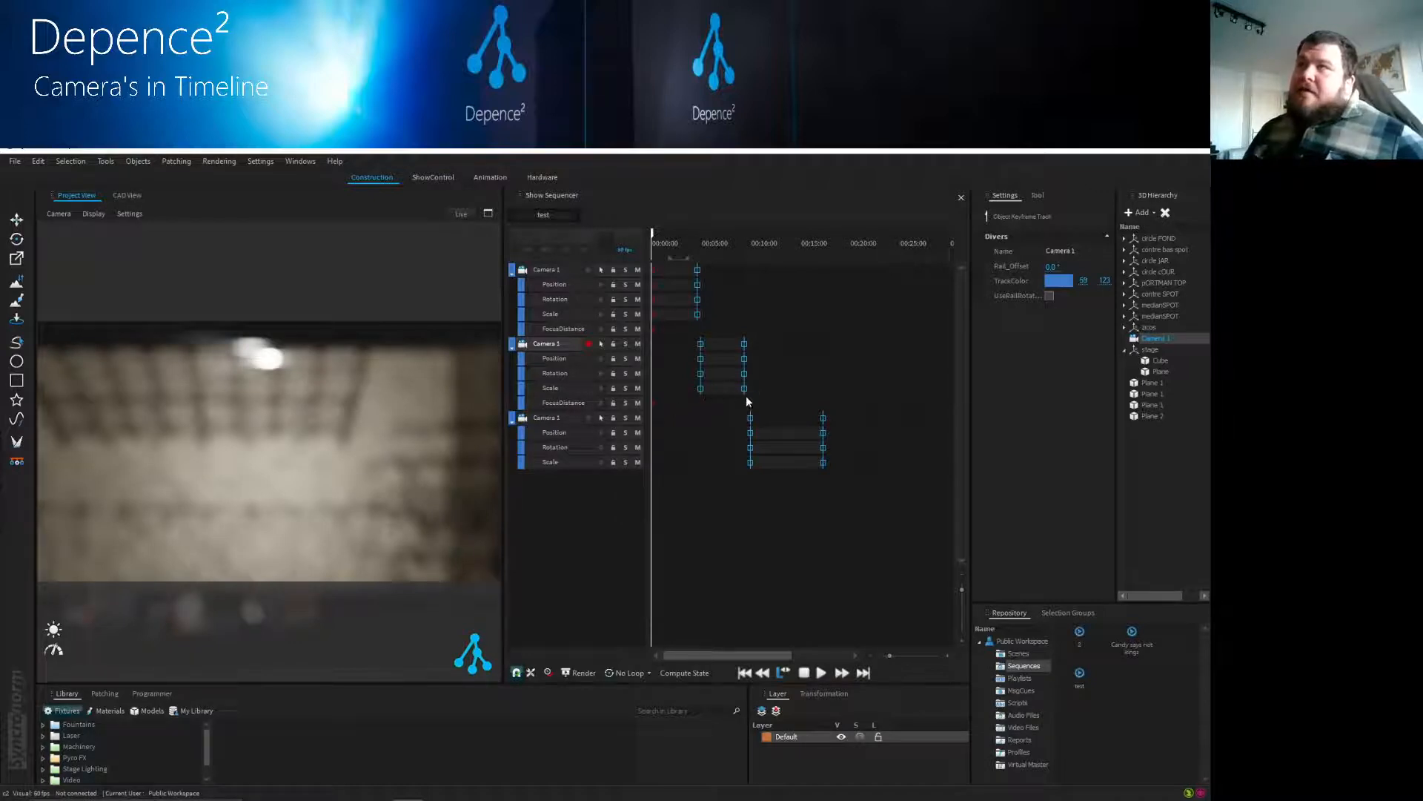
{"action": "right_click", "coordinate": [555, 418]}
{"action": "mouse_move", "coordinate": [614, 561]}
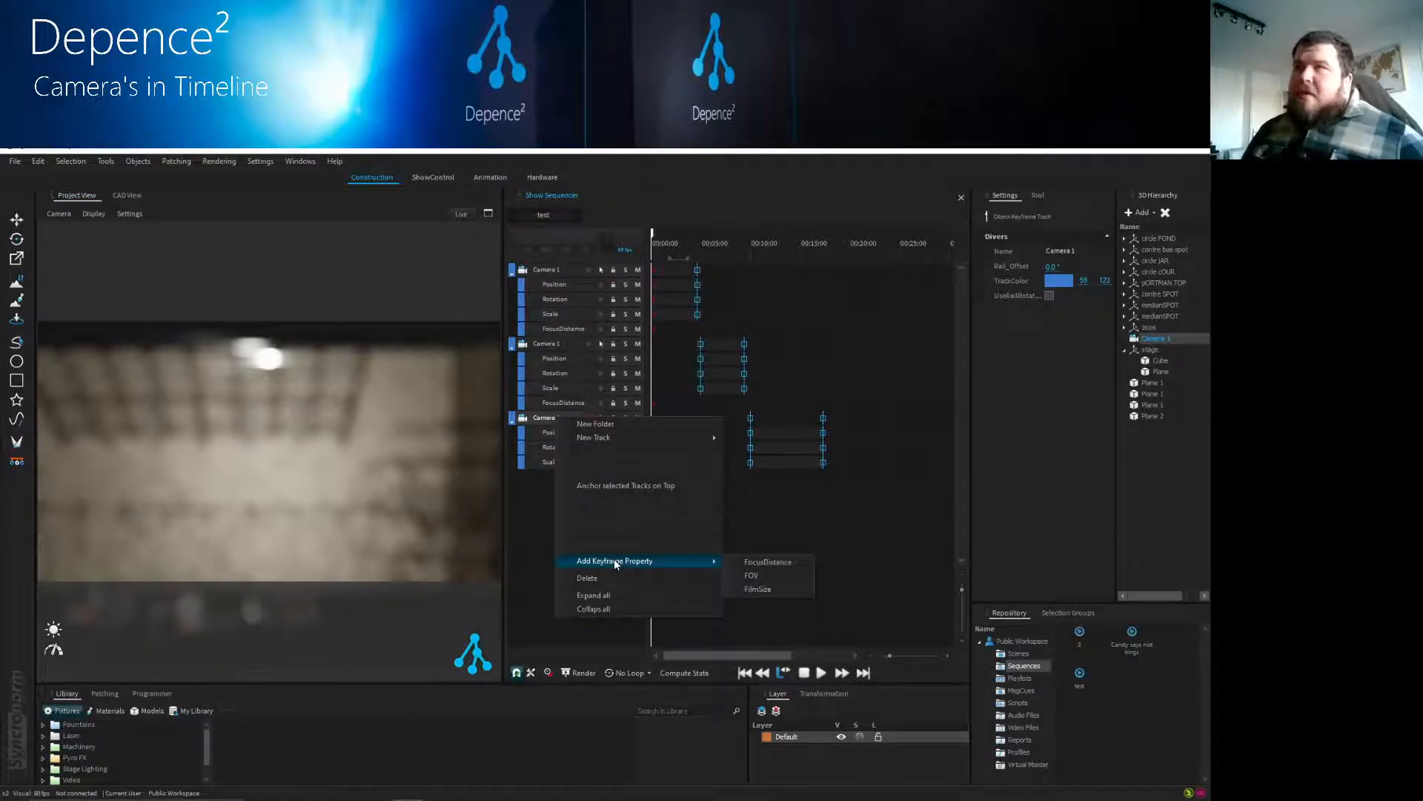
{"action": "left_click", "coordinate": [786, 563]}
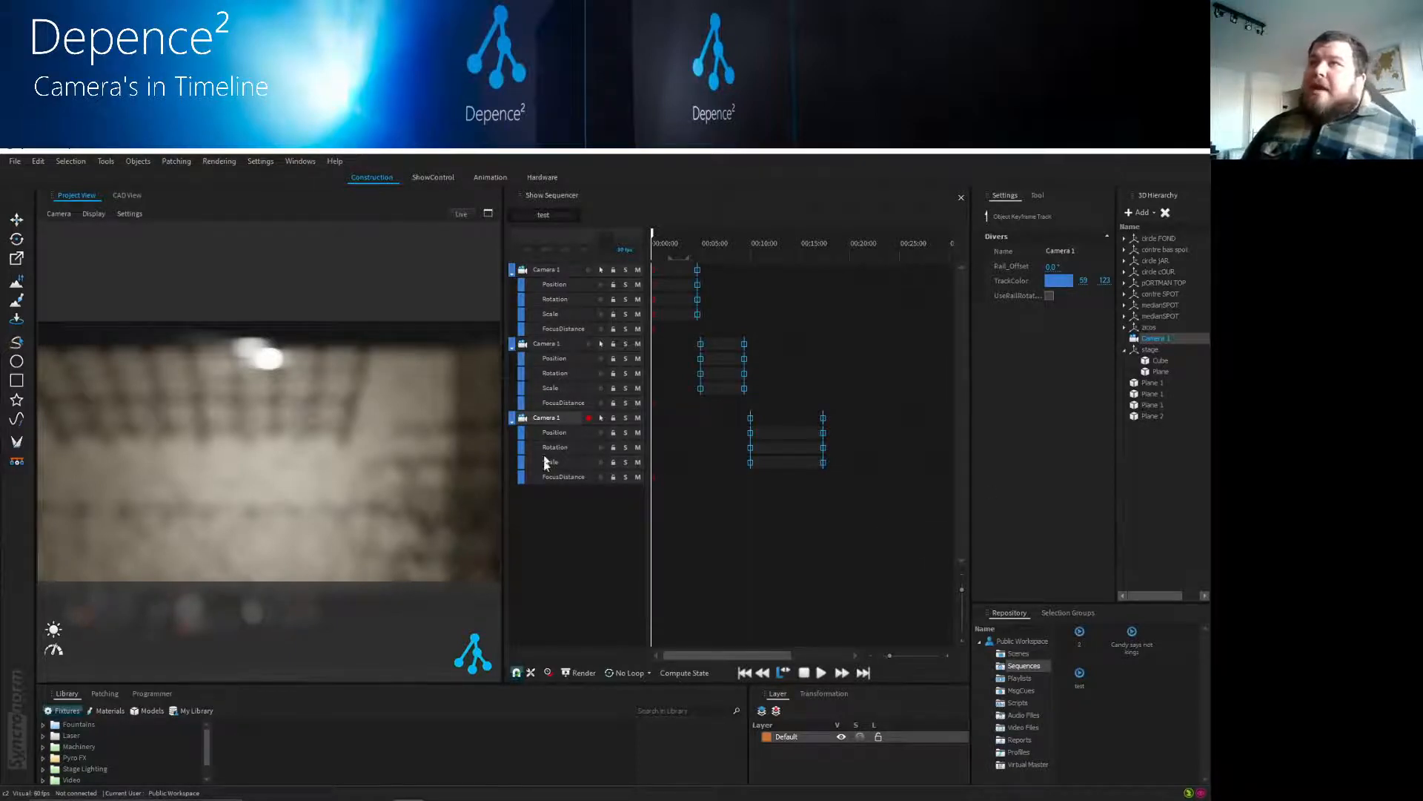
- Place the playhead at the sequence start and bring up Camera 1's physical settings from its first track
{"action": "left_click", "coordinate": [579, 403]}
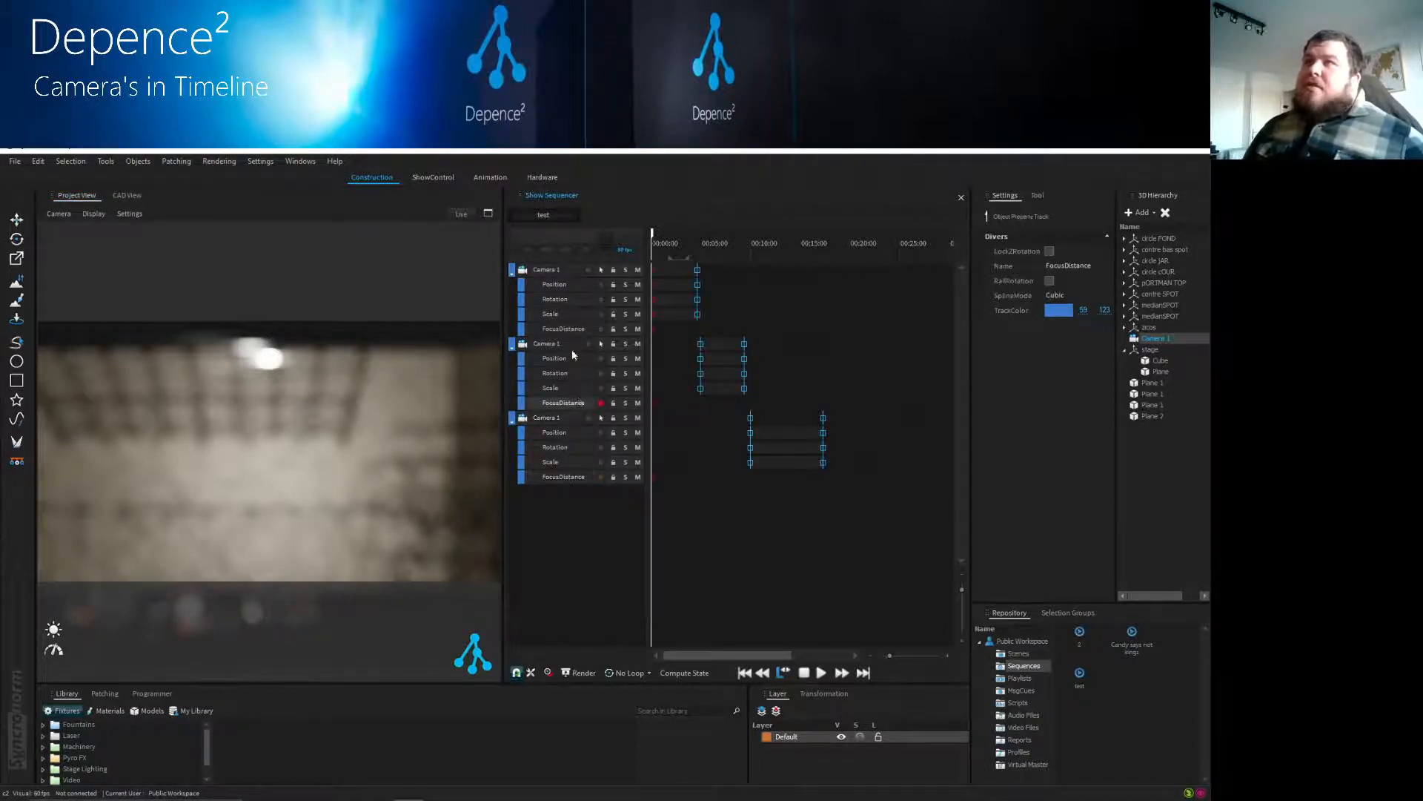
{"action": "left_click", "coordinate": [558, 273]}
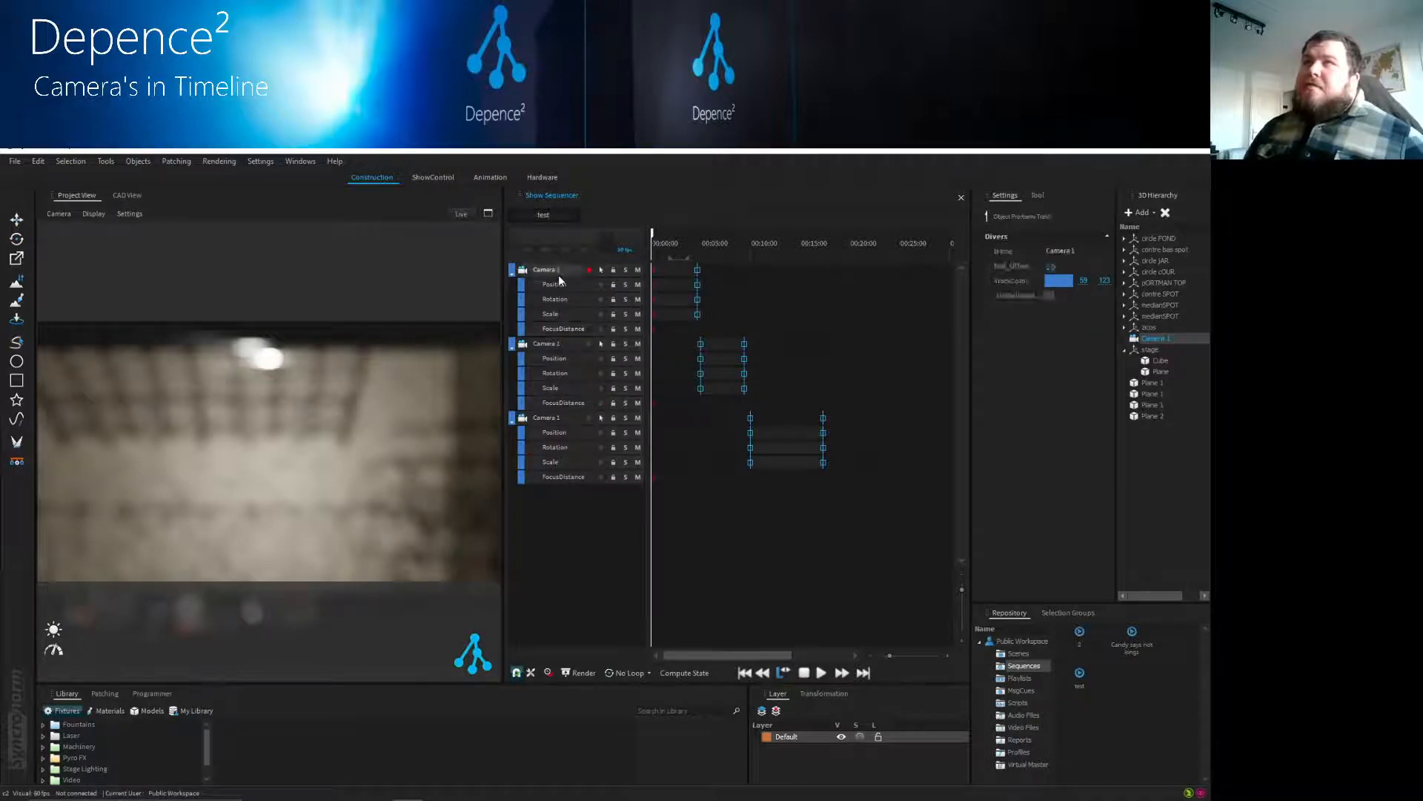
{"action": "left_click", "coordinate": [654, 241]}
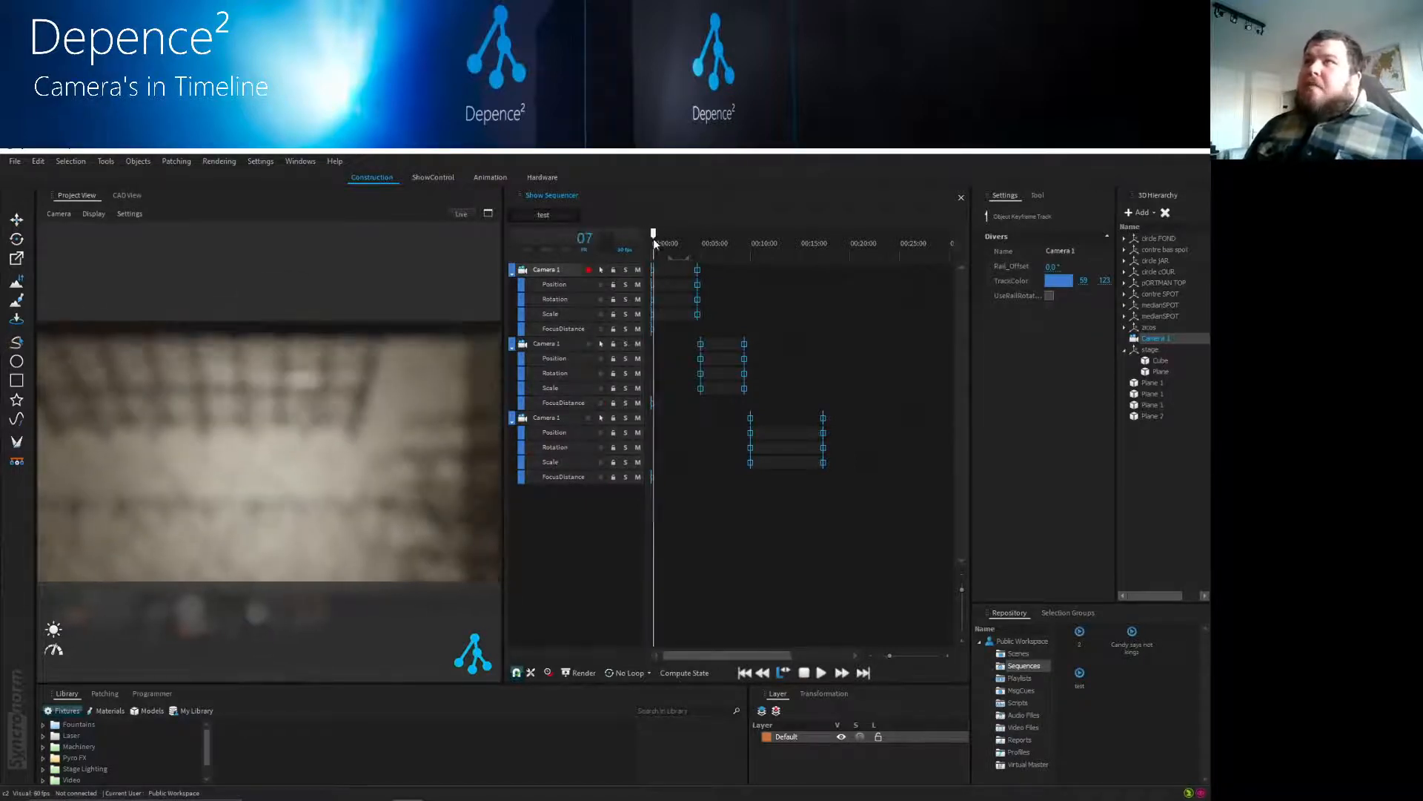
{"action": "left_click_drag", "start_coordinate": [653, 240], "coordinate": [649, 239]}
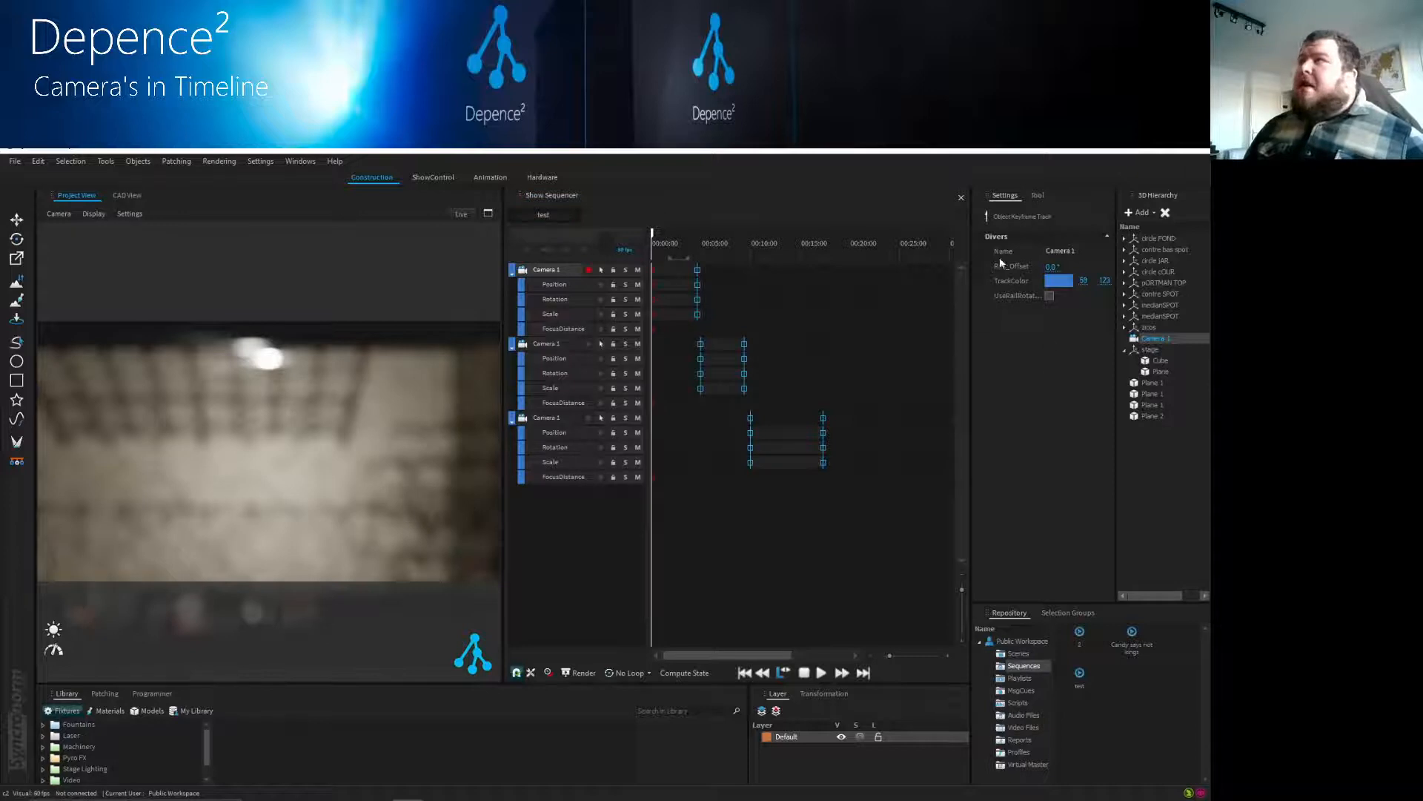
{"action": "left_click", "coordinate": [601, 274]}
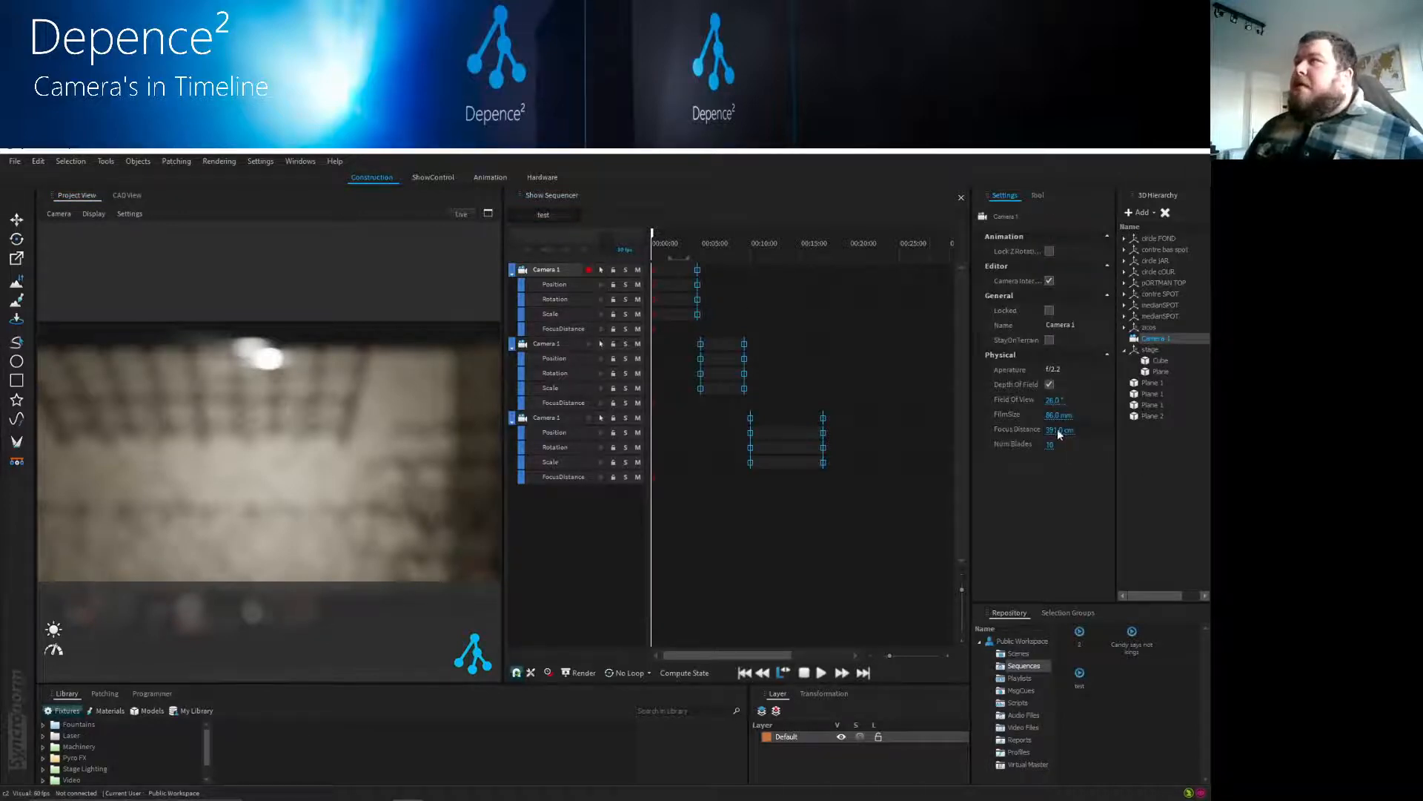
- Try several larger focus distances for Camera 1, ending at 784 cm
{"action": "left_click_drag", "start_coordinate": [1061, 430], "coordinate": [1118, 435]}
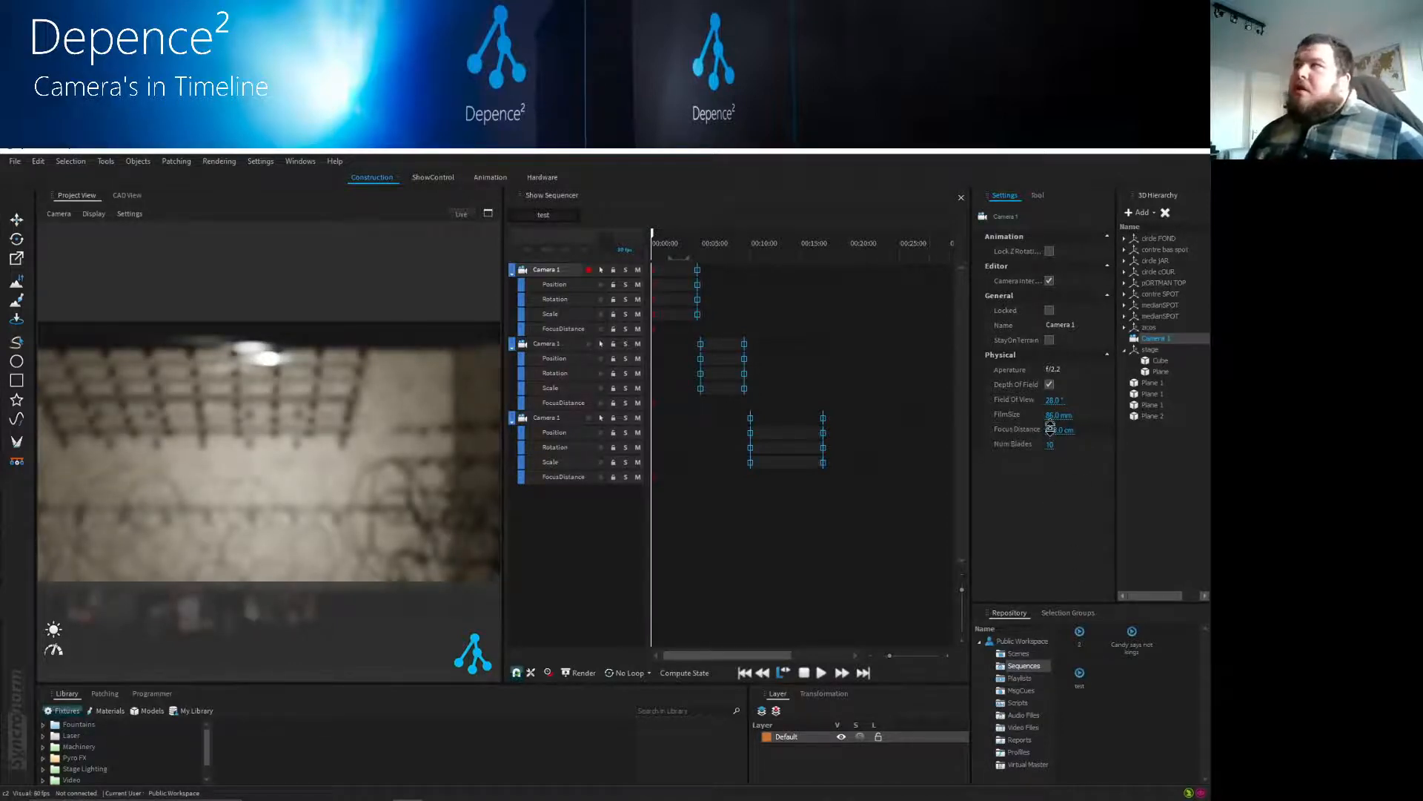
{"action": "left_click", "coordinate": [1052, 429]}
{"action": "key", "text": "BackSpace"}
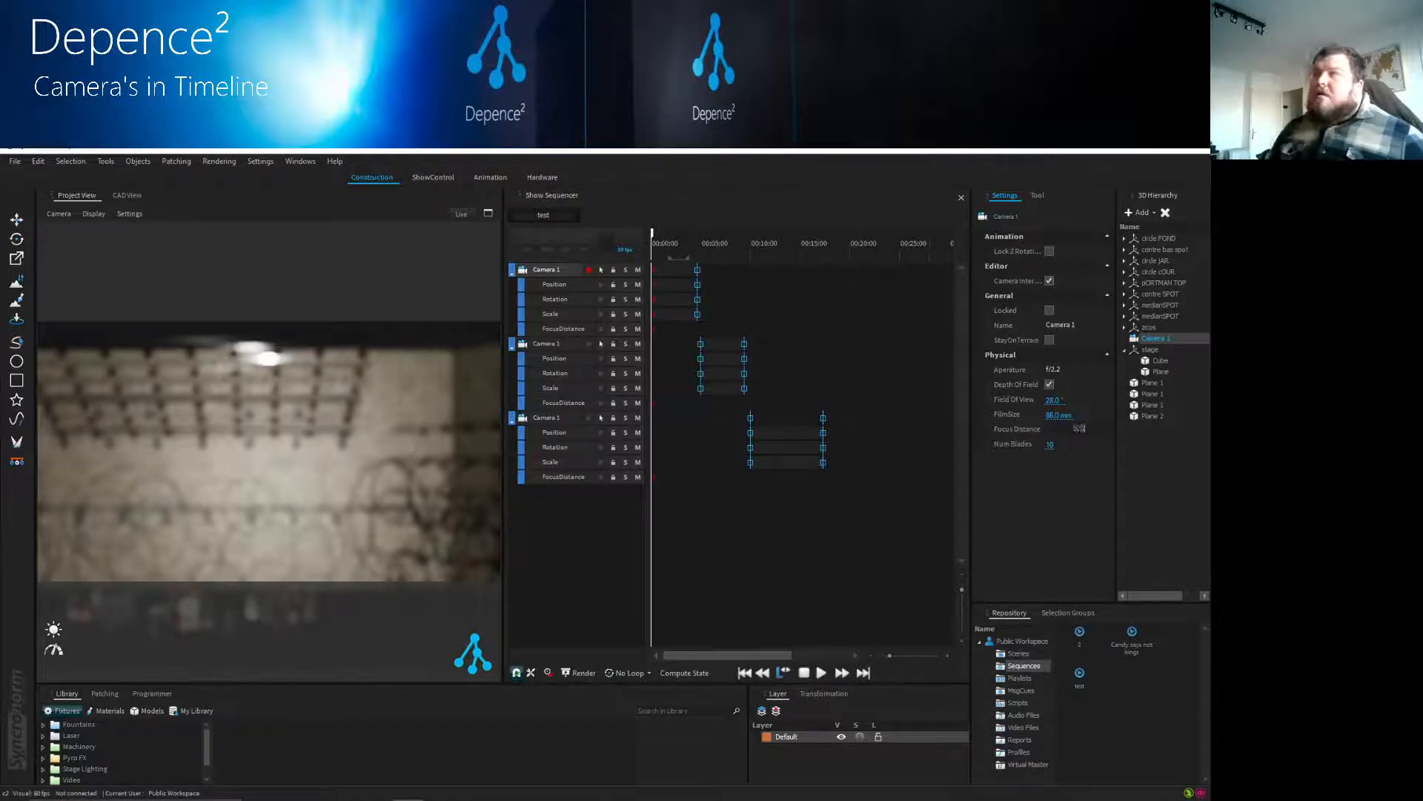
{"action": "key", "text": "Return"}
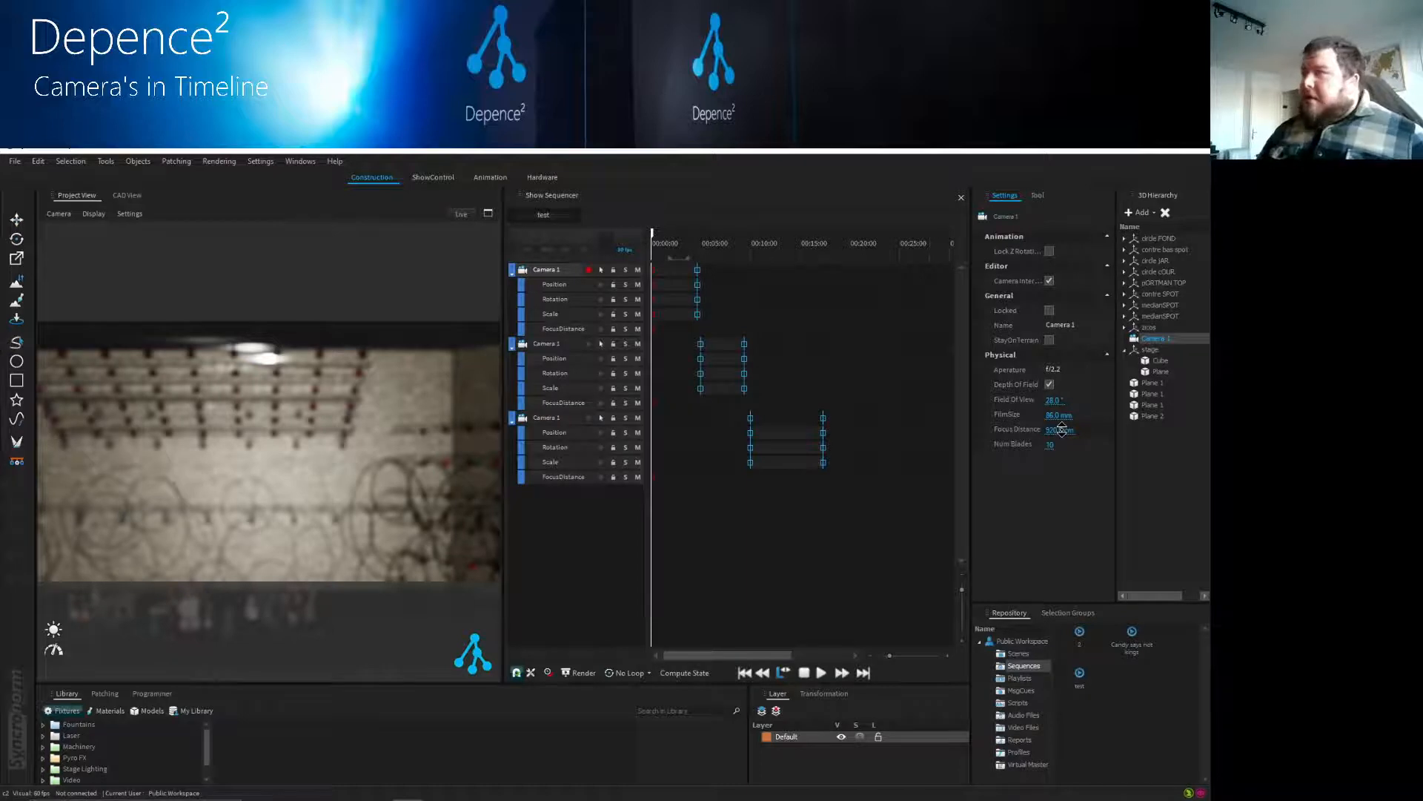
{"action": "left_click", "coordinate": [1062, 431]}
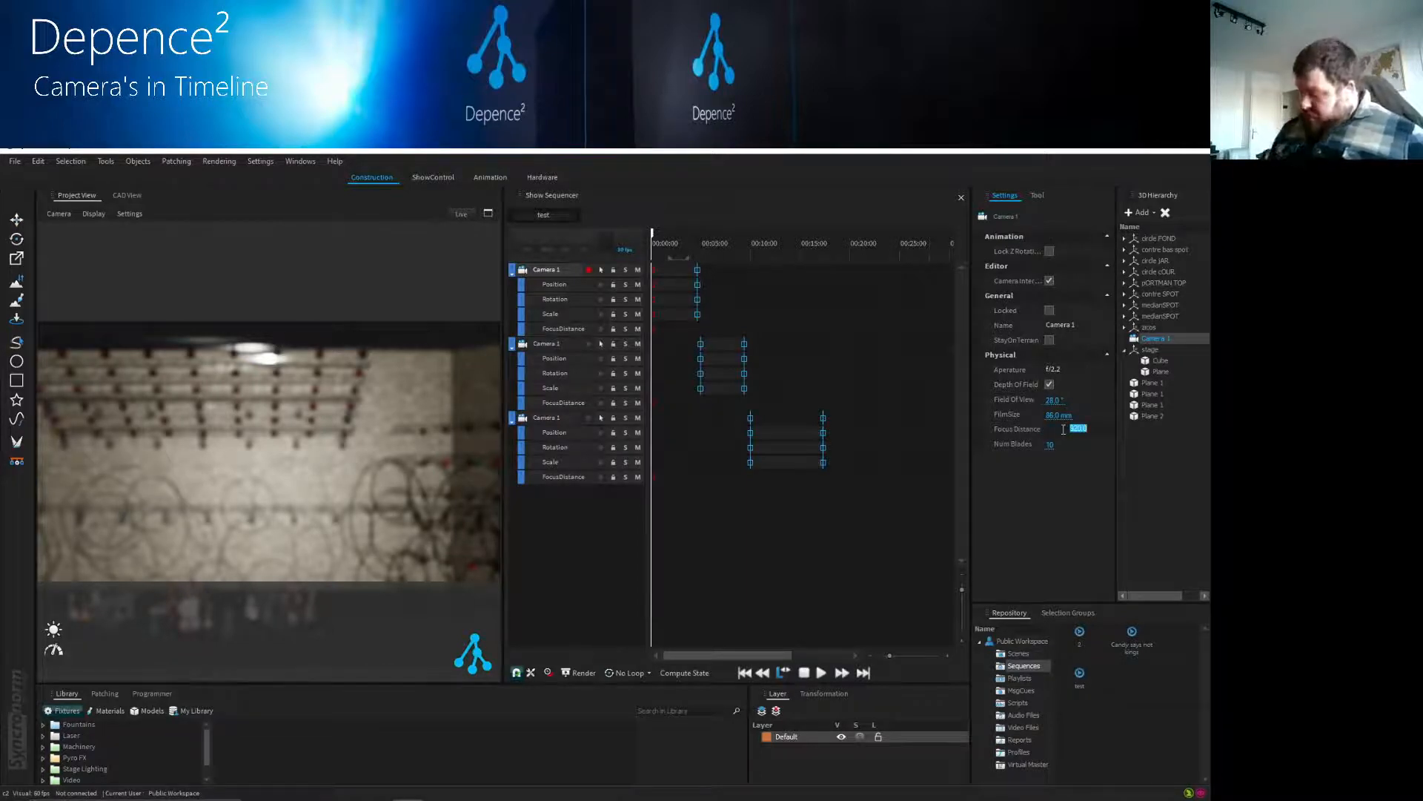
{"action": "type", "text": "1"}
{"action": "key", "text": "Return"}
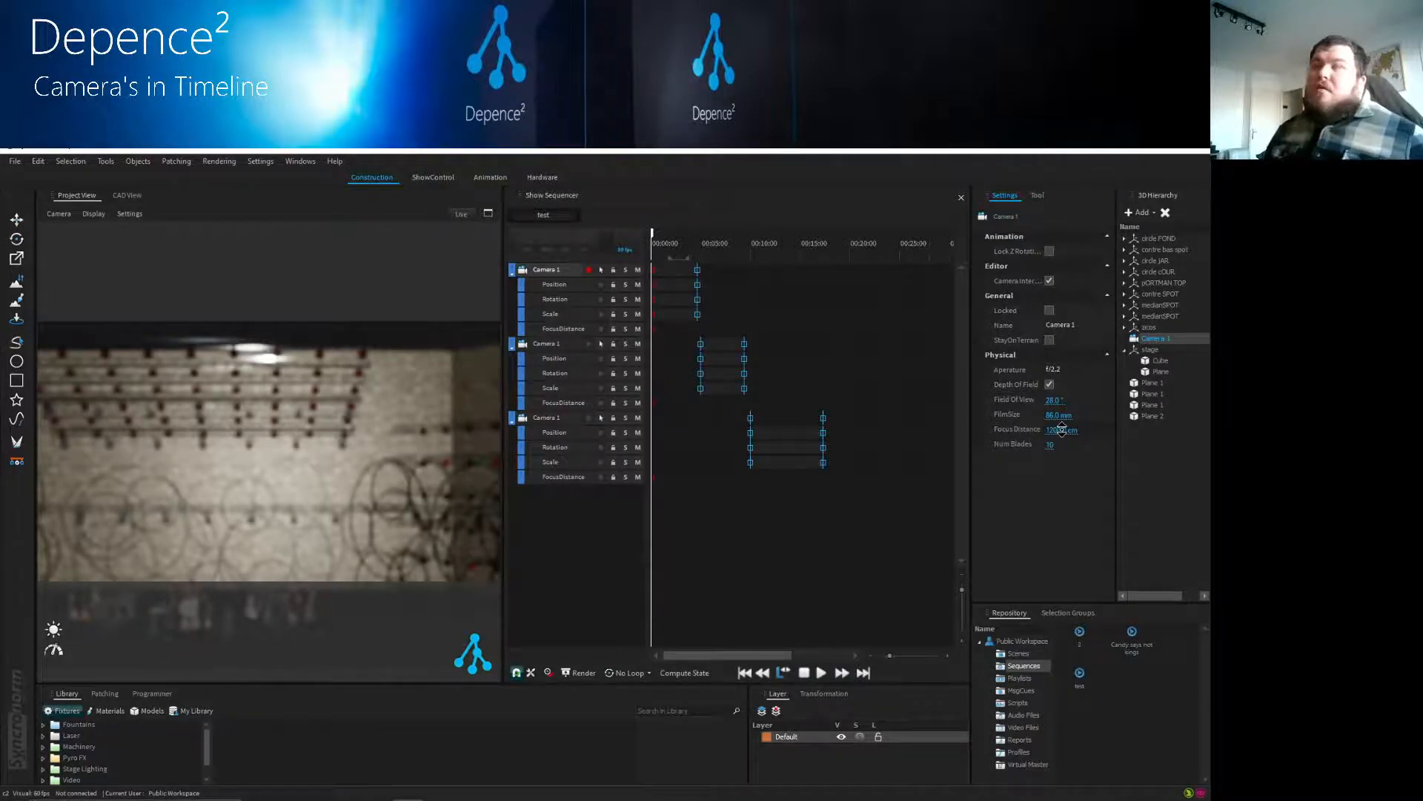
{"action": "left_click_drag", "start_coordinate": [1052, 422], "coordinate": [986, 434]}
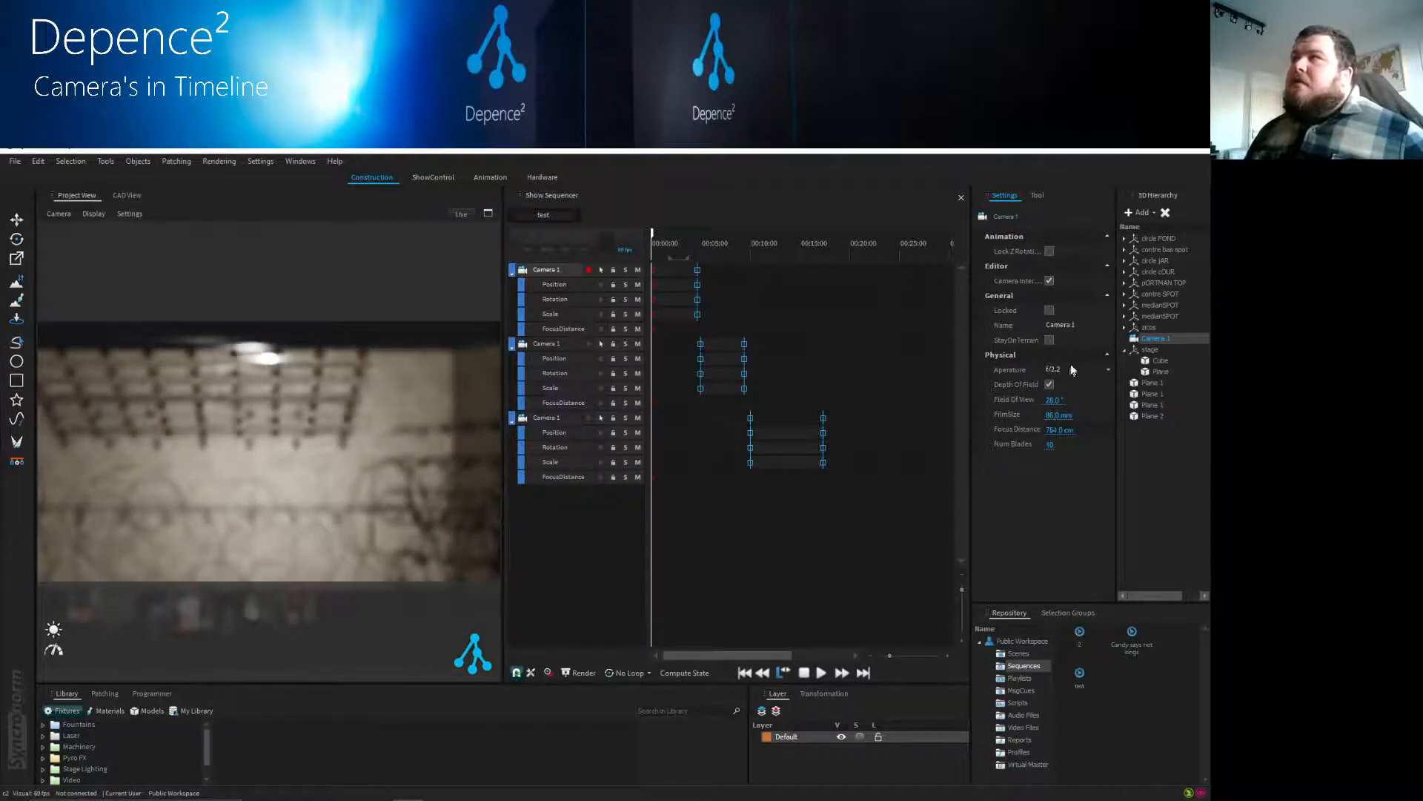
- Set Camera 1's aperture to f/1.8 and try a focus distance of 3000 cm on the first FocusDistance track at the sequence start
{"action": "scroll", "coordinate": [1088, 371], "scroll_direction": "up", "scroll_amount": 1}
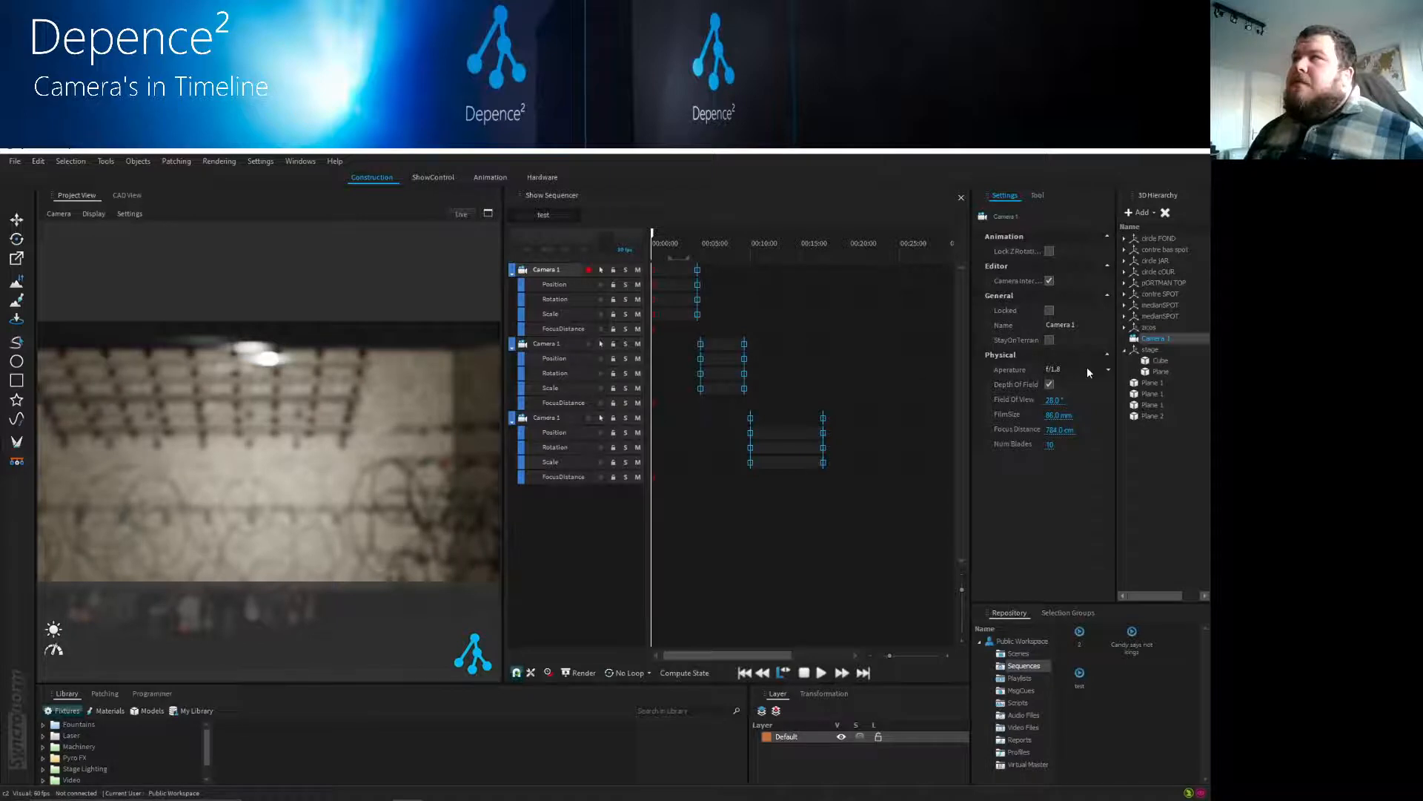
{"action": "left_click_drag", "start_coordinate": [1071, 430], "coordinate": [1093, 486]}
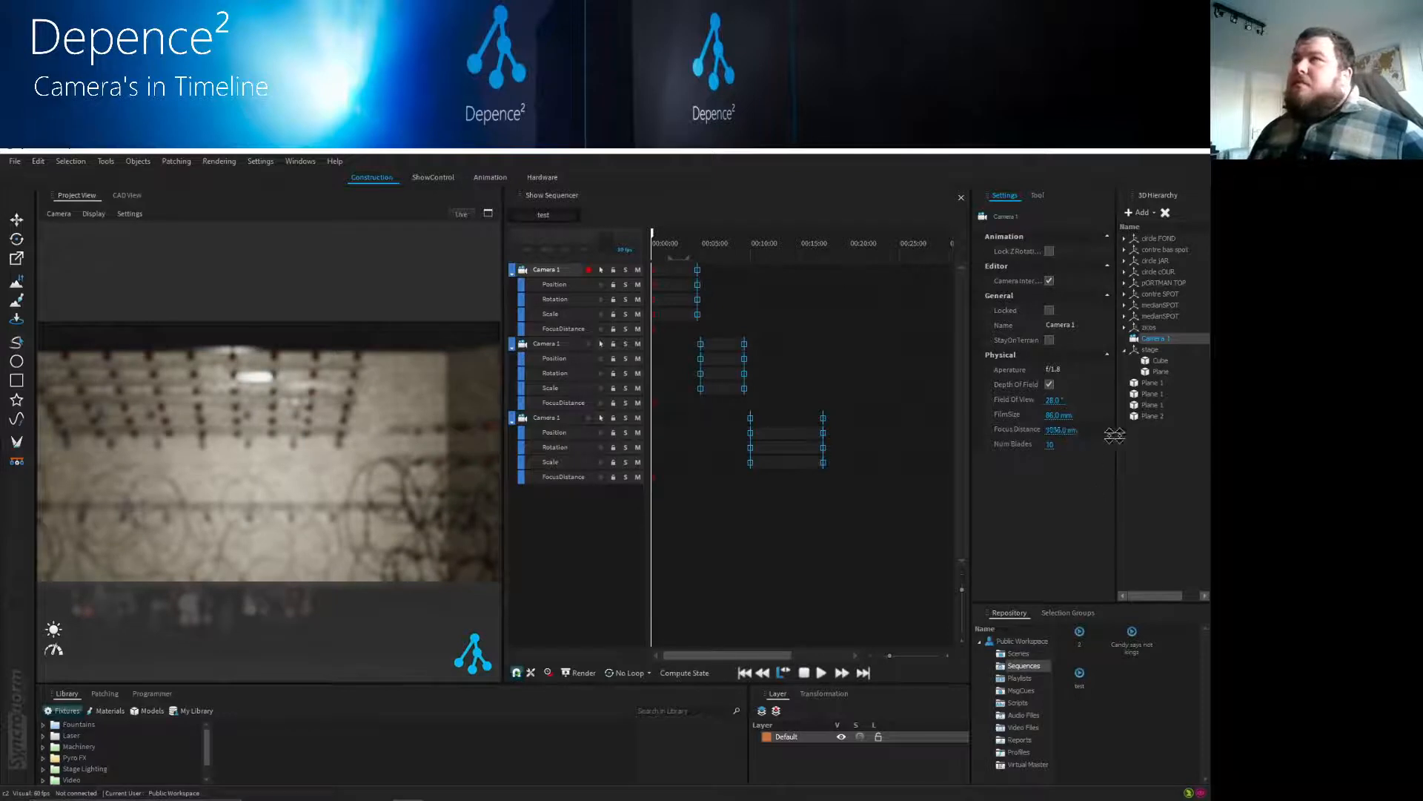
{"action": "left_click", "coordinate": [1054, 430]}
{"action": "left_click_drag", "start_coordinate": [1068, 428], "coordinate": [1091, 429]}
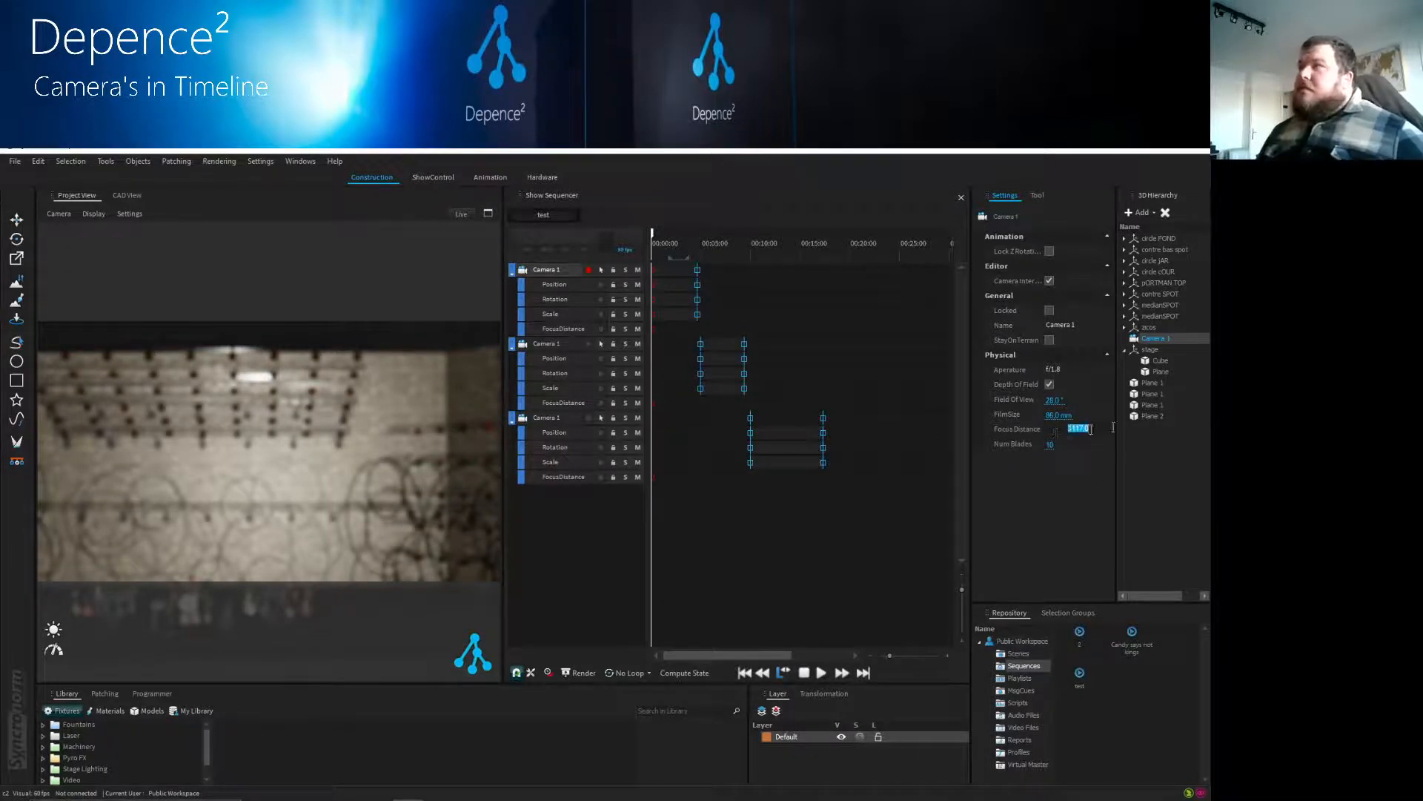
{"action": "type", "text": "3000"}
{"action": "key", "text": "Return"}
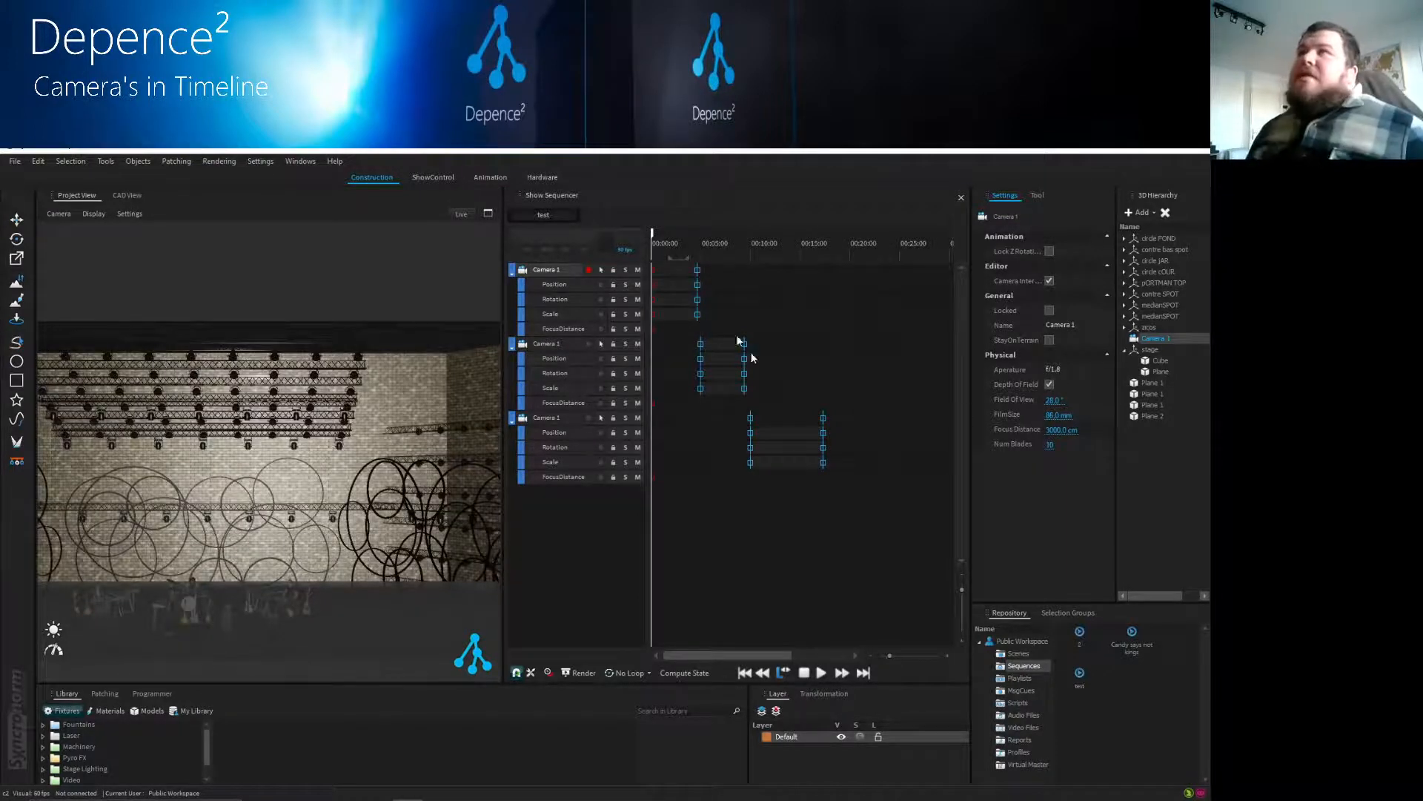
{"action": "left_click", "coordinate": [602, 330]}
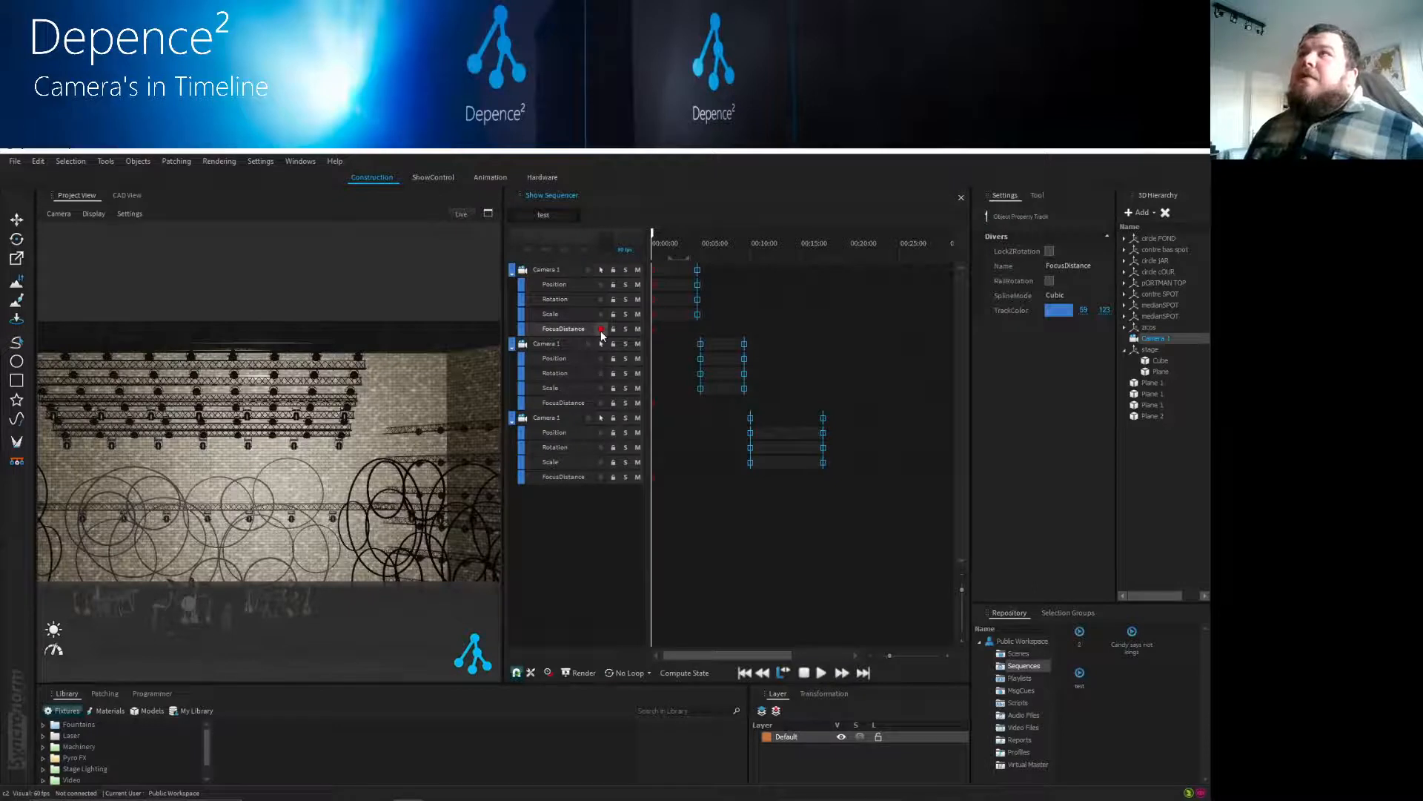
{"action": "left_click_drag", "start_coordinate": [652, 235], "coordinate": [651, 233]}
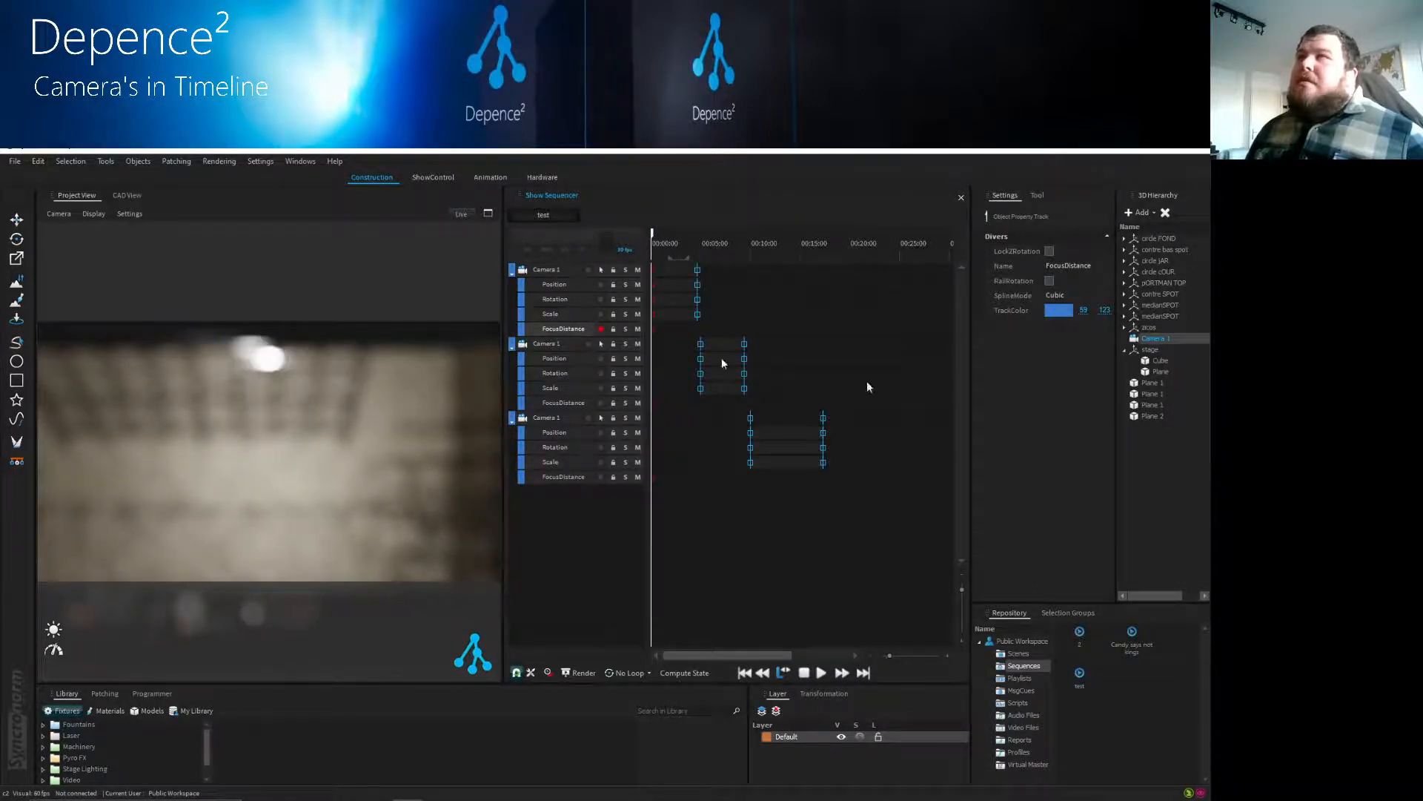
- Delete the FocusDistance keyframe at 0 seconds on the first Camera 1 track
{"action": "right_click", "coordinate": [653, 327]}
{"action": "left_click", "coordinate": [657, 332]}
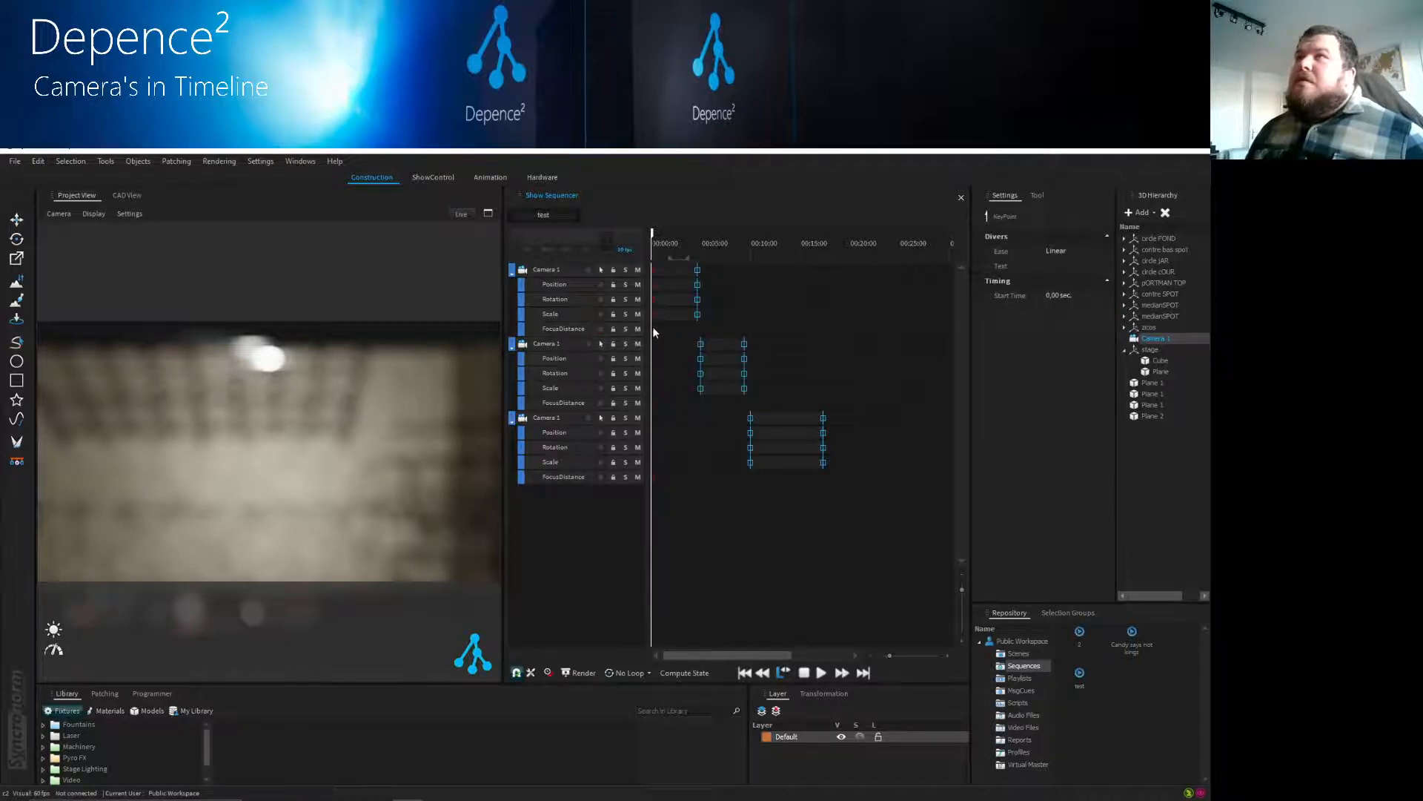
{"action": "right_click", "coordinate": [654, 331]}
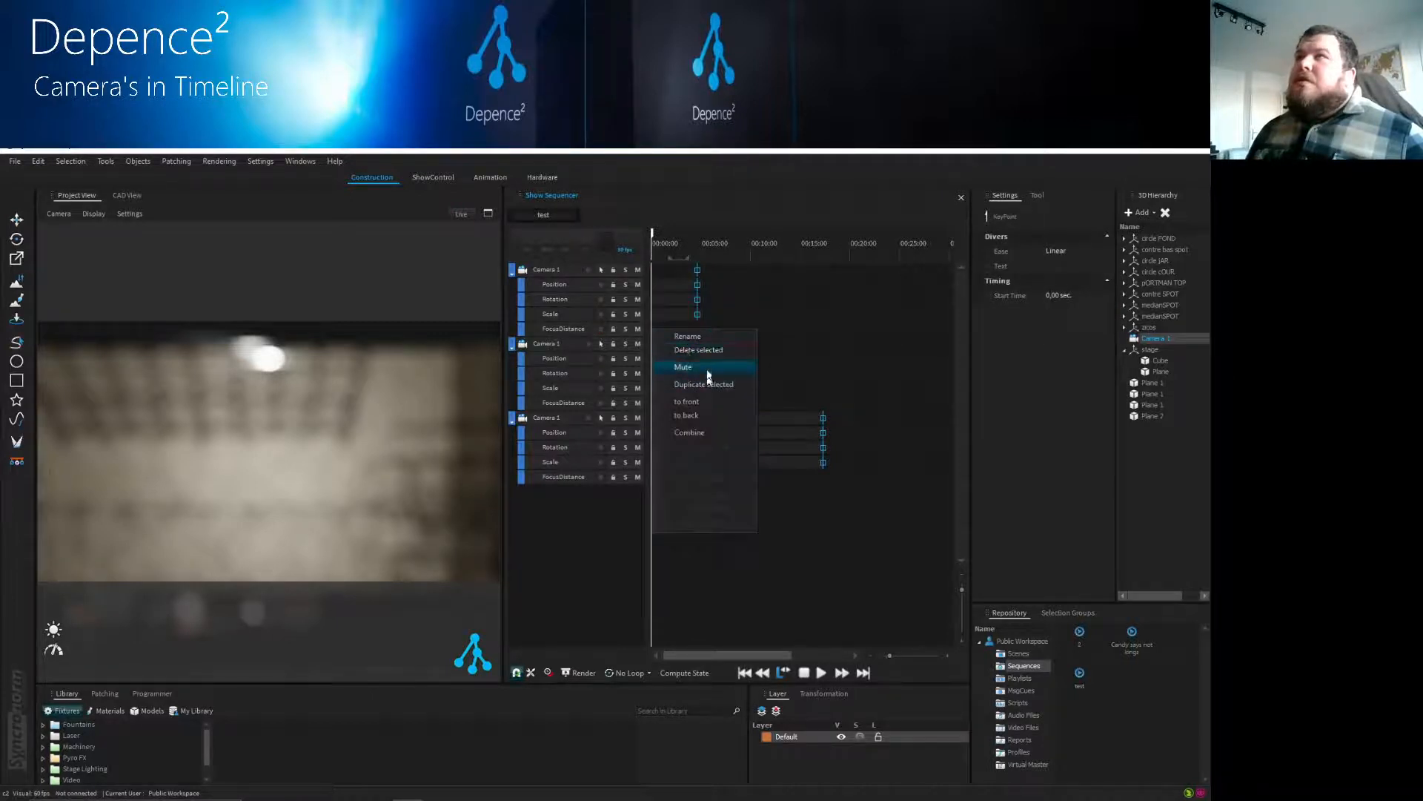
{"action": "left_click", "coordinate": [710, 349]}
{"action": "left_click", "coordinate": [766, 521]}
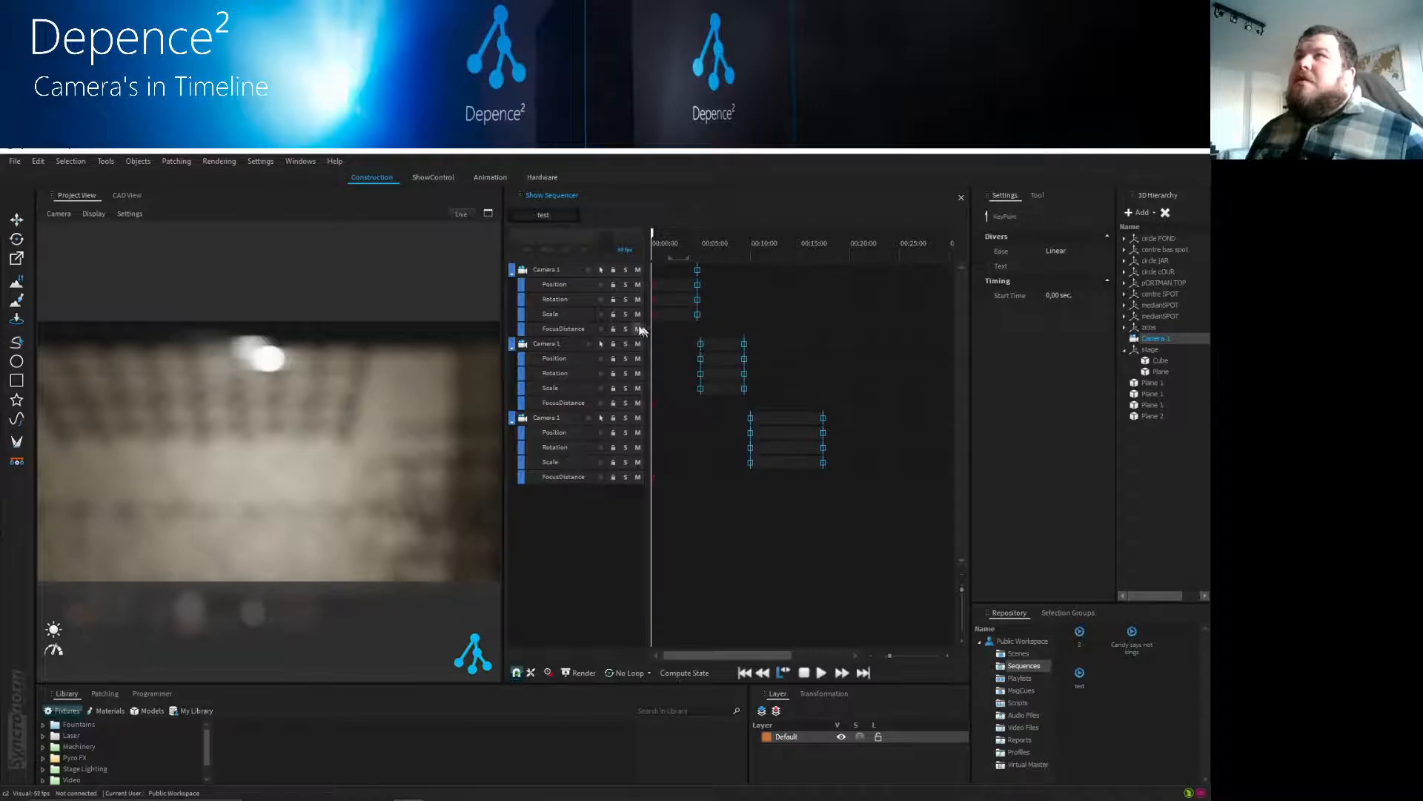
- Set Camera 1's focus distance to 3000 cm with the first FocusDistance track active, and check the move between the start and 4:20
{"action": "left_click", "coordinate": [598, 272]}
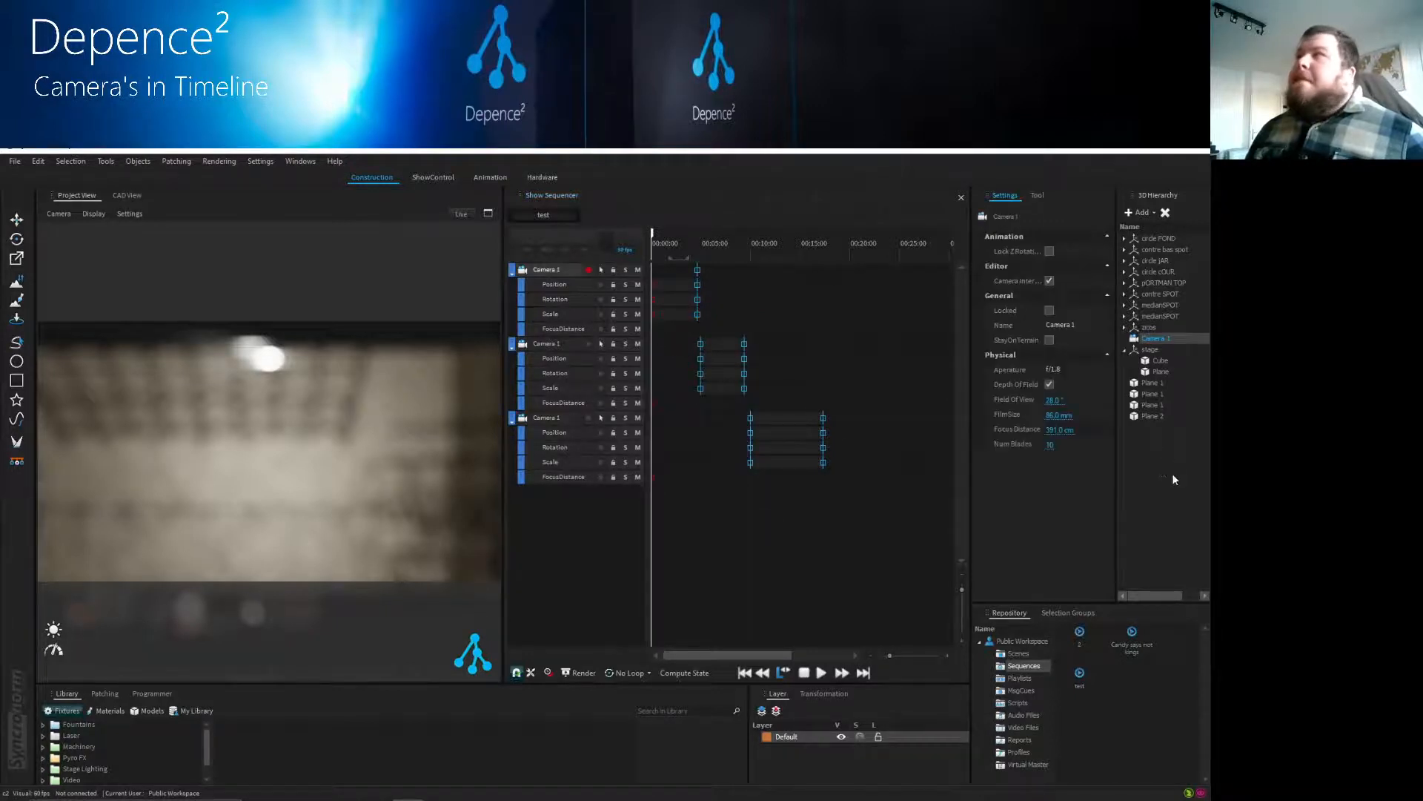
{"action": "left_click", "coordinate": [1062, 429]}
{"action": "type", "text": "4"}
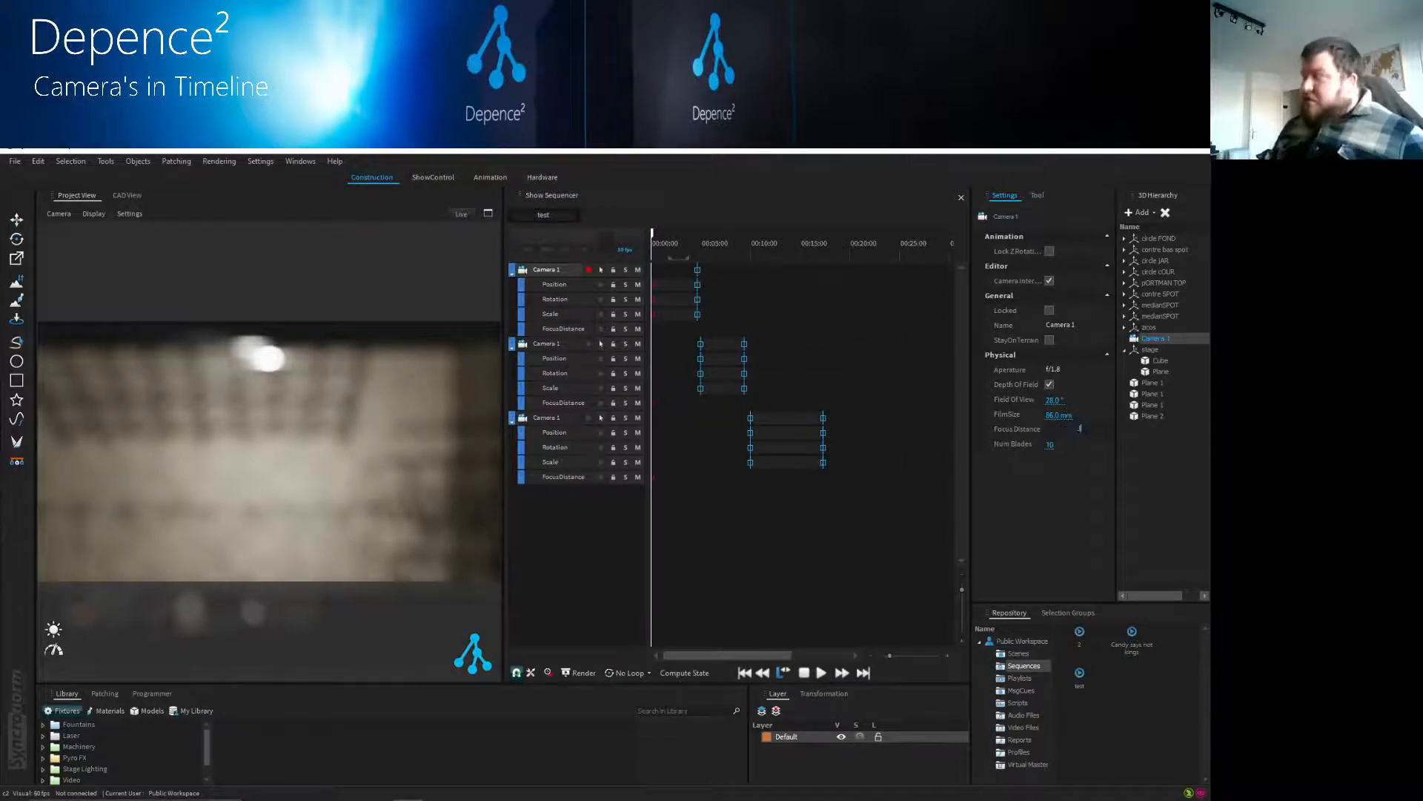
{"action": "key", "text": "Return"}
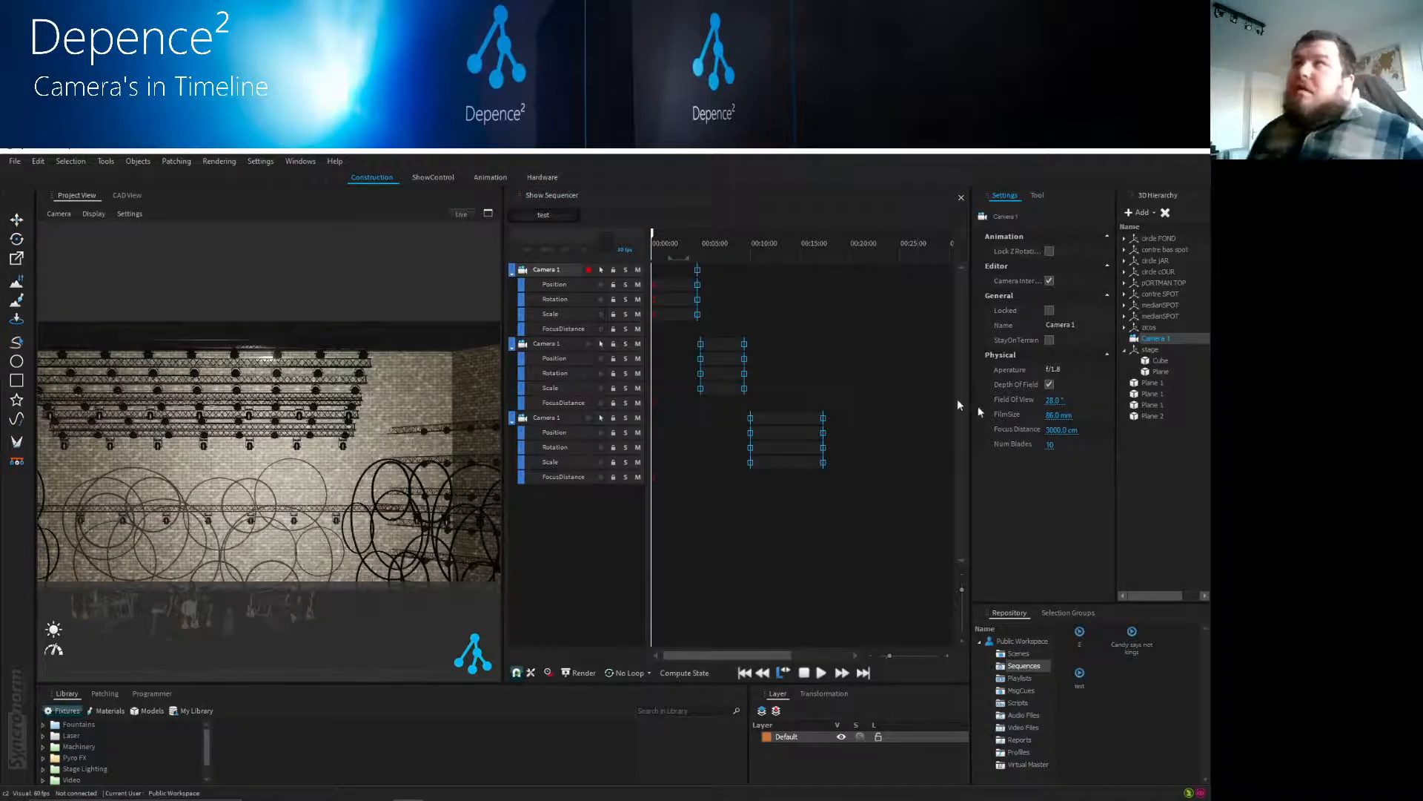
{"action": "left_click", "coordinate": [599, 329]}
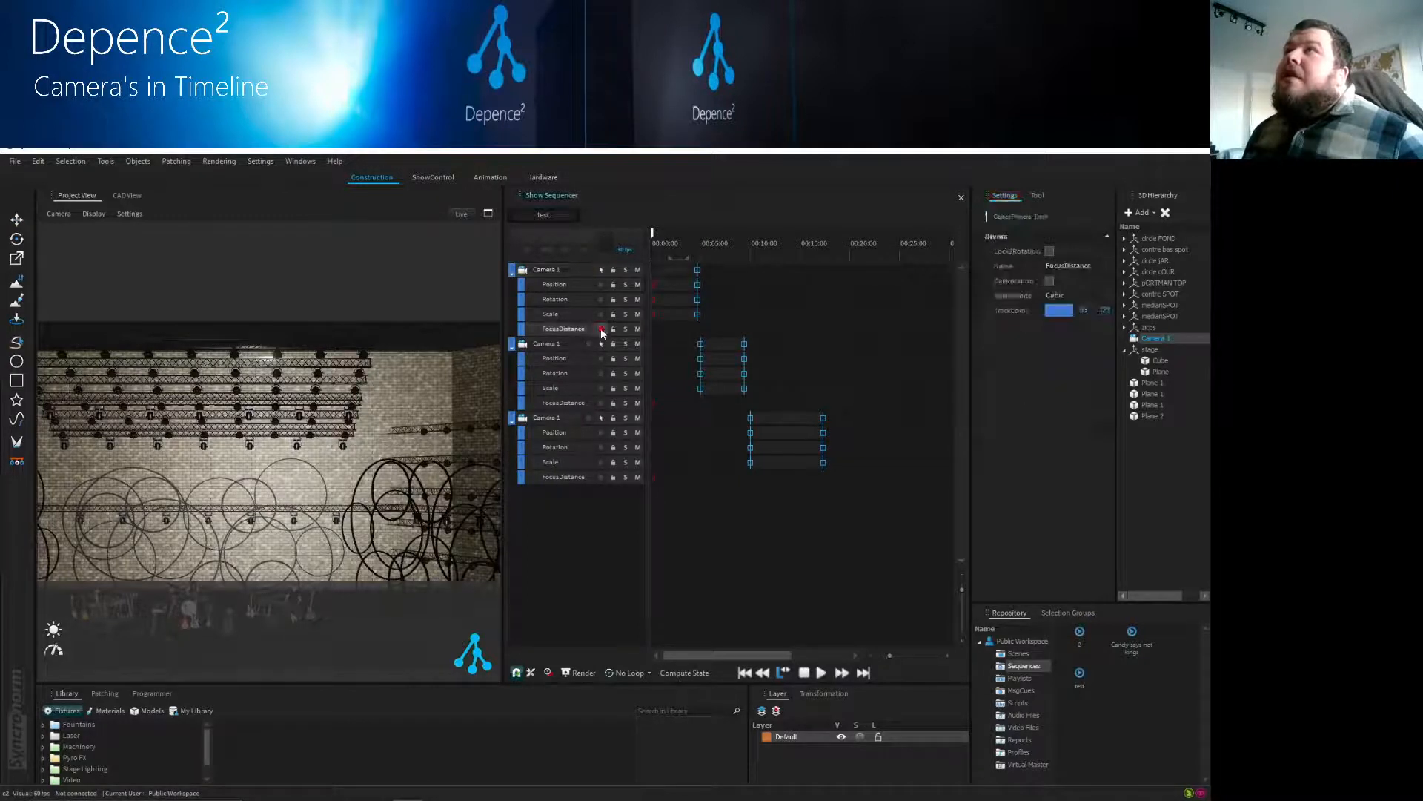
{"action": "left_click_drag", "start_coordinate": [653, 237], "coordinate": [698, 237]}
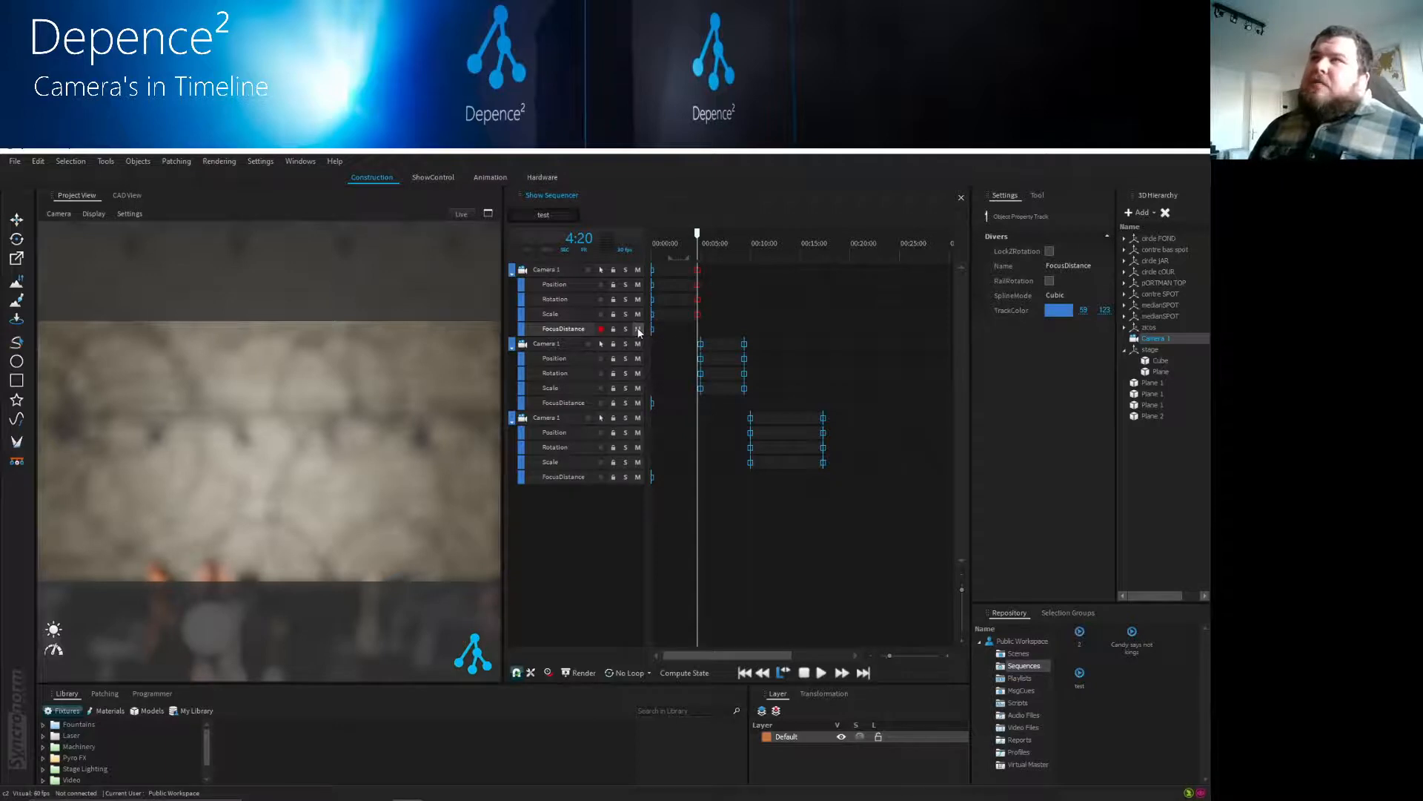
{"action": "left_click_drag", "start_coordinate": [697, 237], "coordinate": [651, 236]}
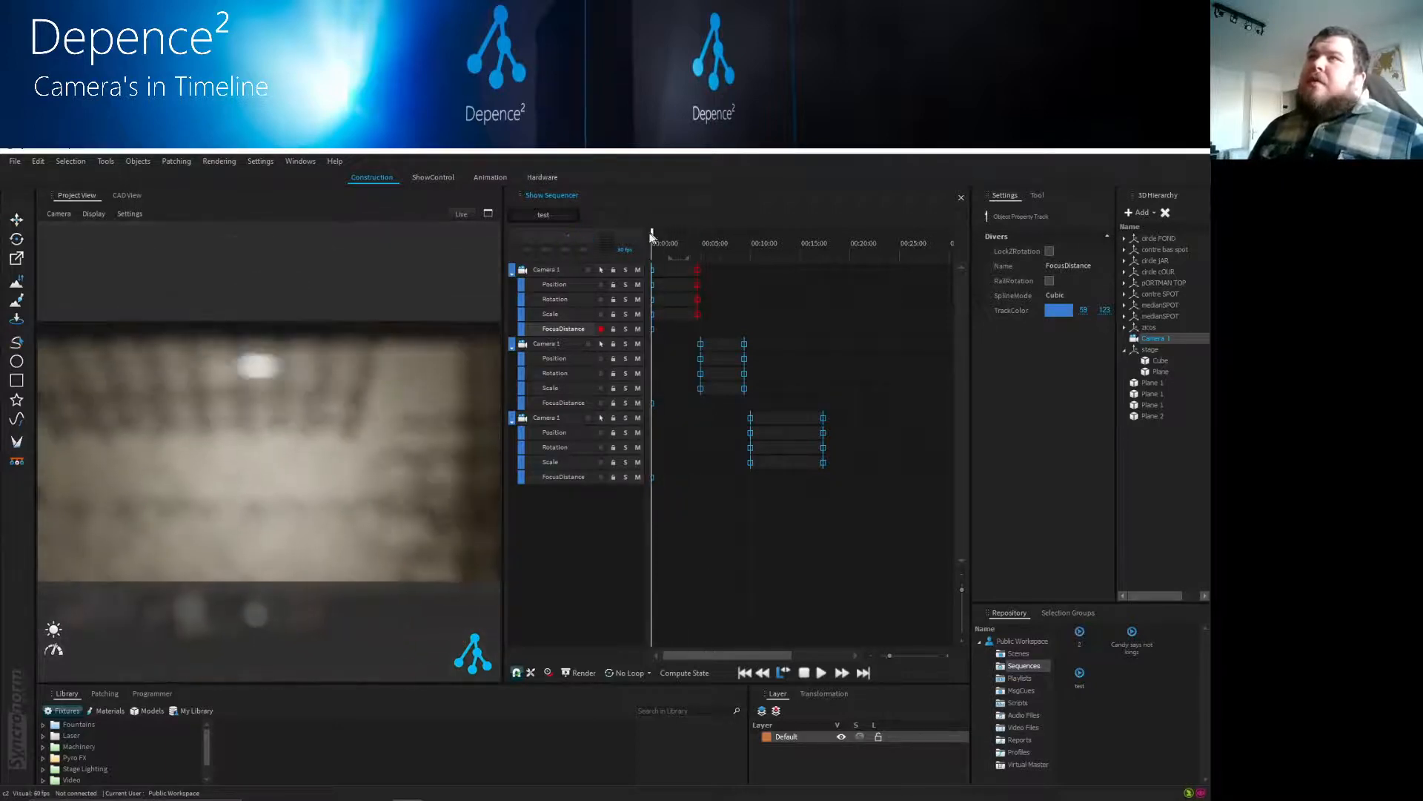
- Delete the FocusDistance keyframes at 0 seconds on the second and third Camera 1 tracks
{"action": "left_click", "coordinate": [653, 329]}
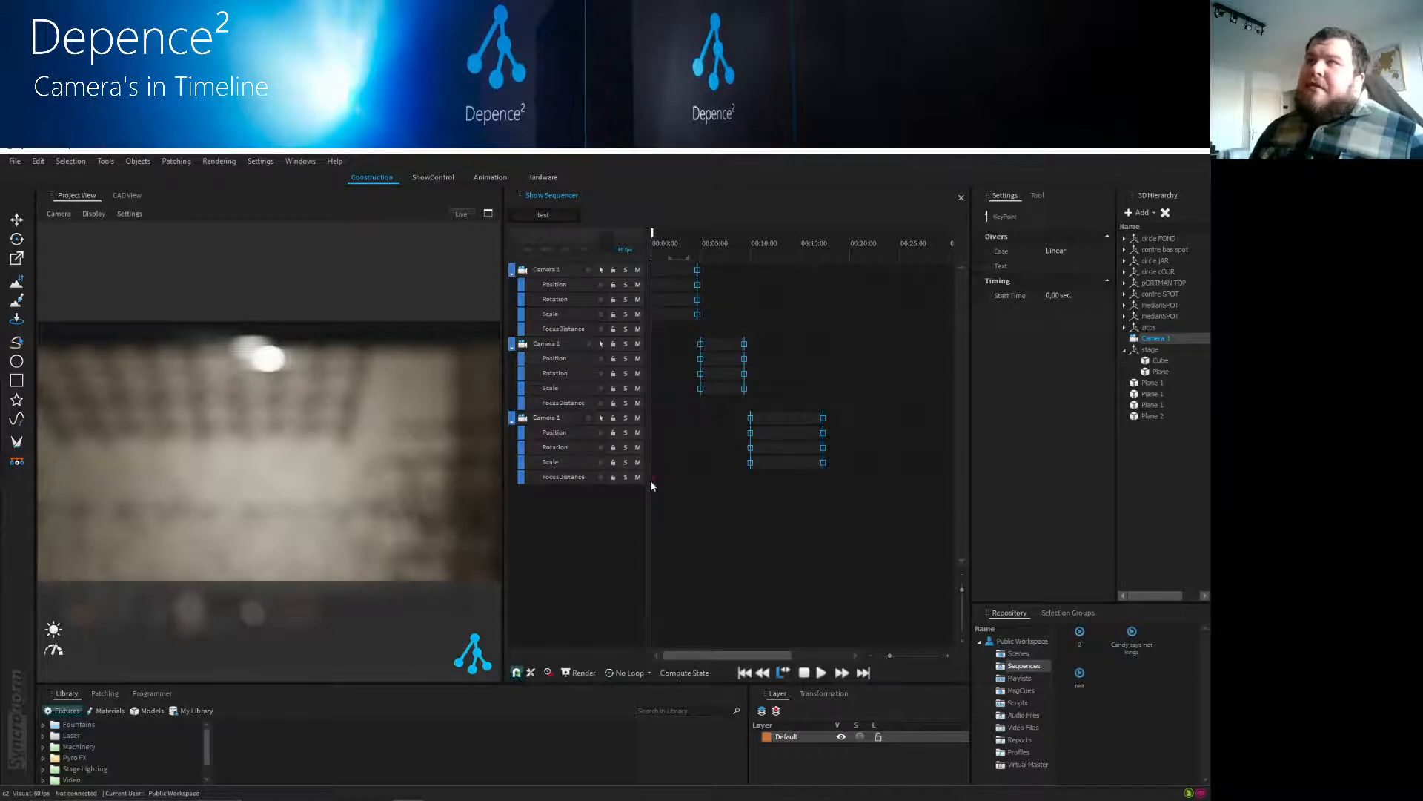
{"action": "right_click", "coordinate": [651, 405]}
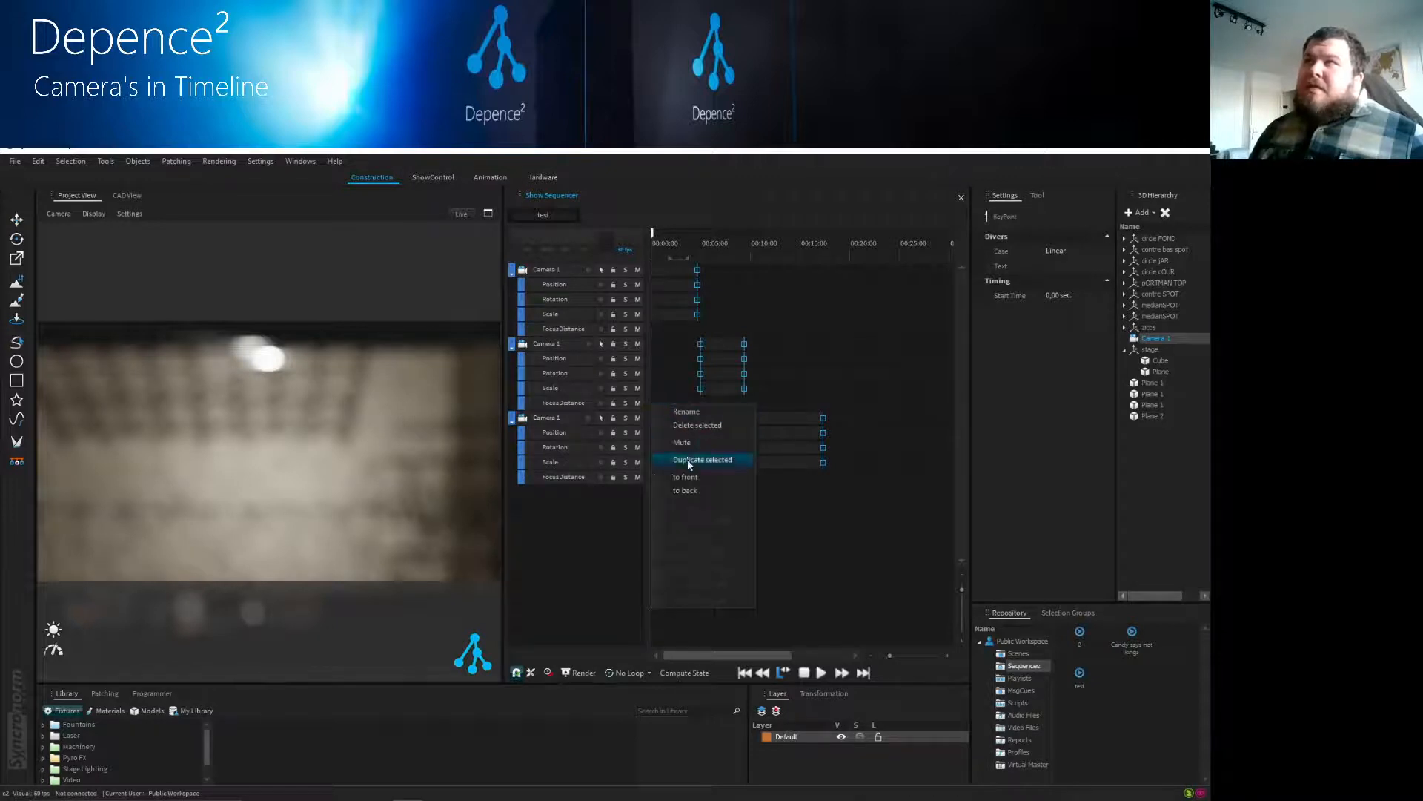
{"action": "left_click", "coordinate": [705, 425]}
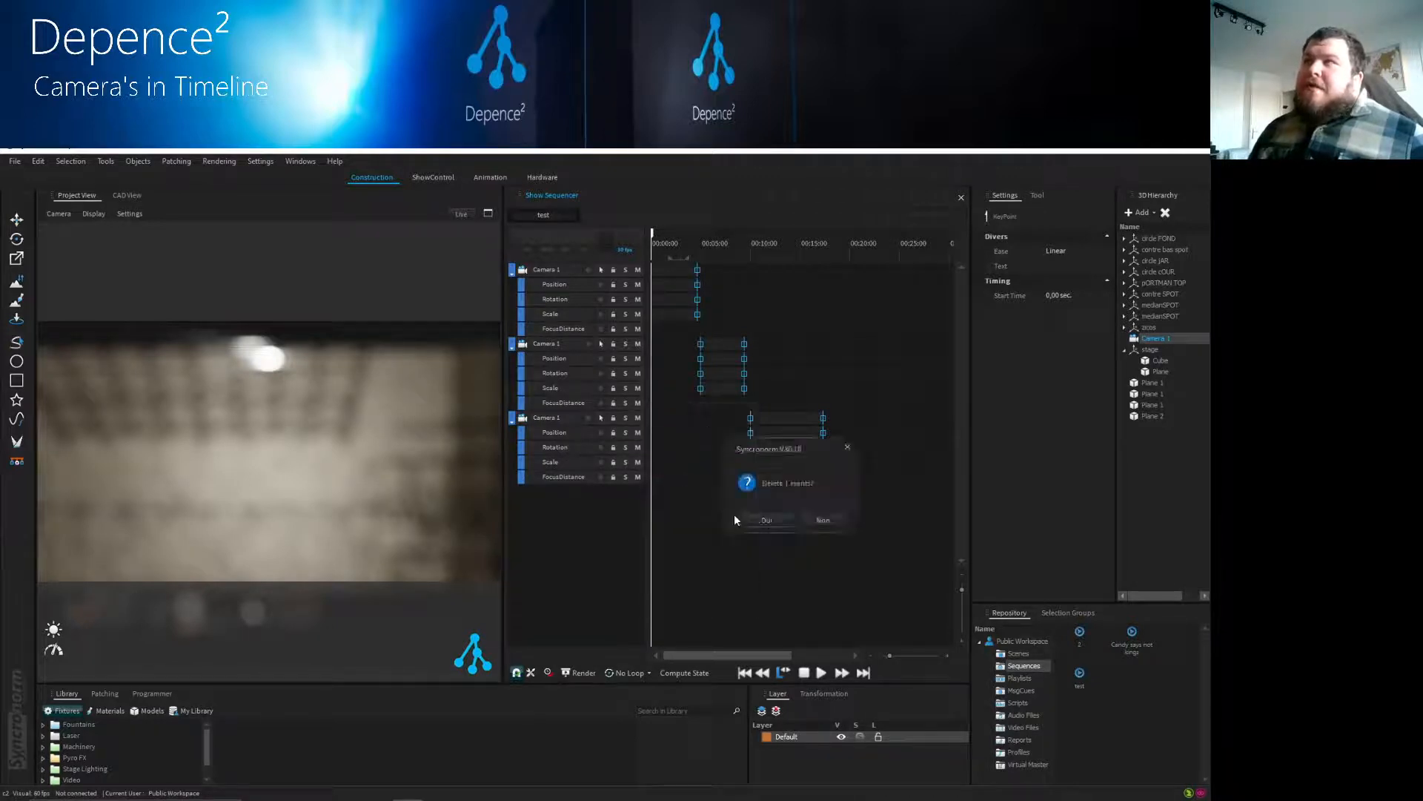
{"action": "left_click", "coordinate": [743, 518]}
{"action": "right_click", "coordinate": [654, 482]}
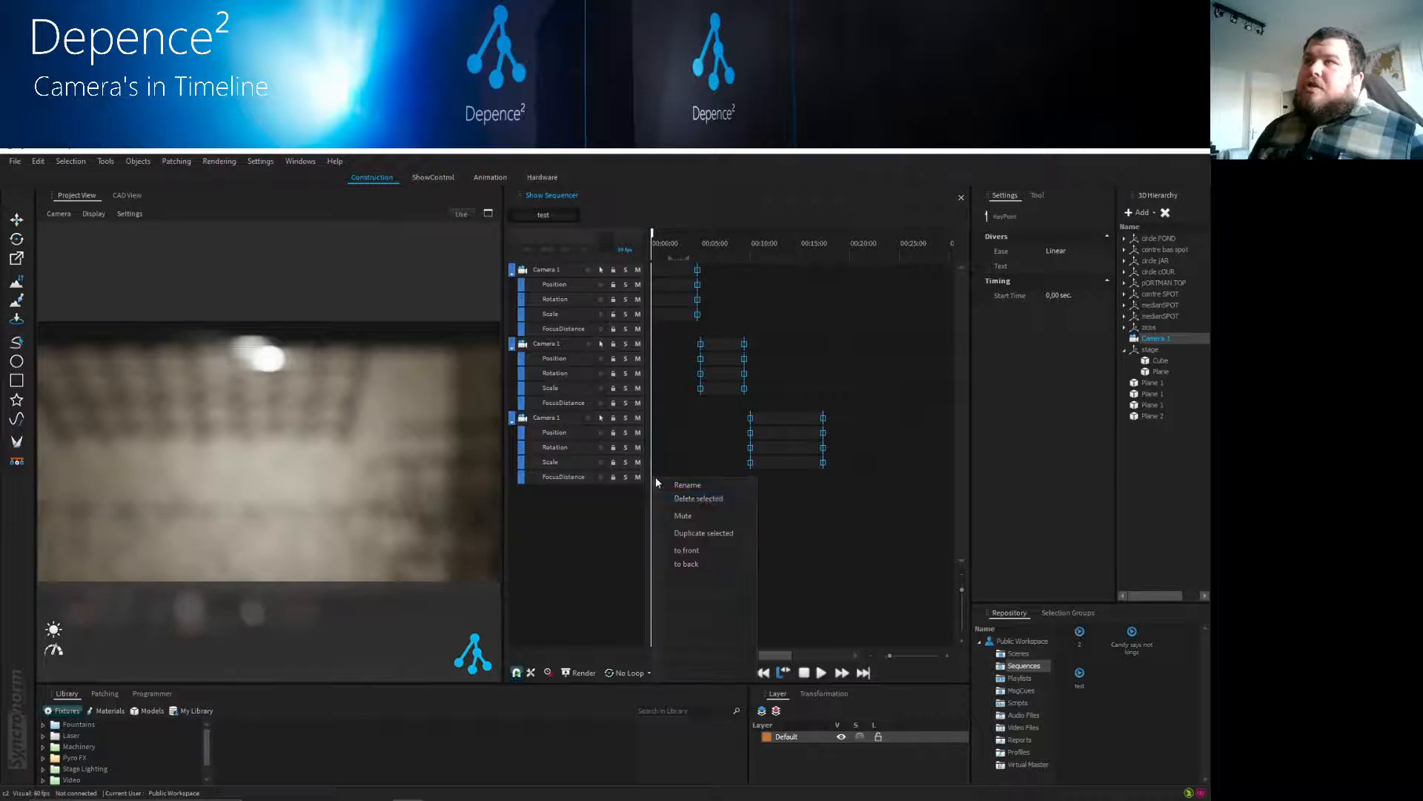
{"action": "left_click", "coordinate": [705, 503]}
{"action": "left_click", "coordinate": [768, 519]}
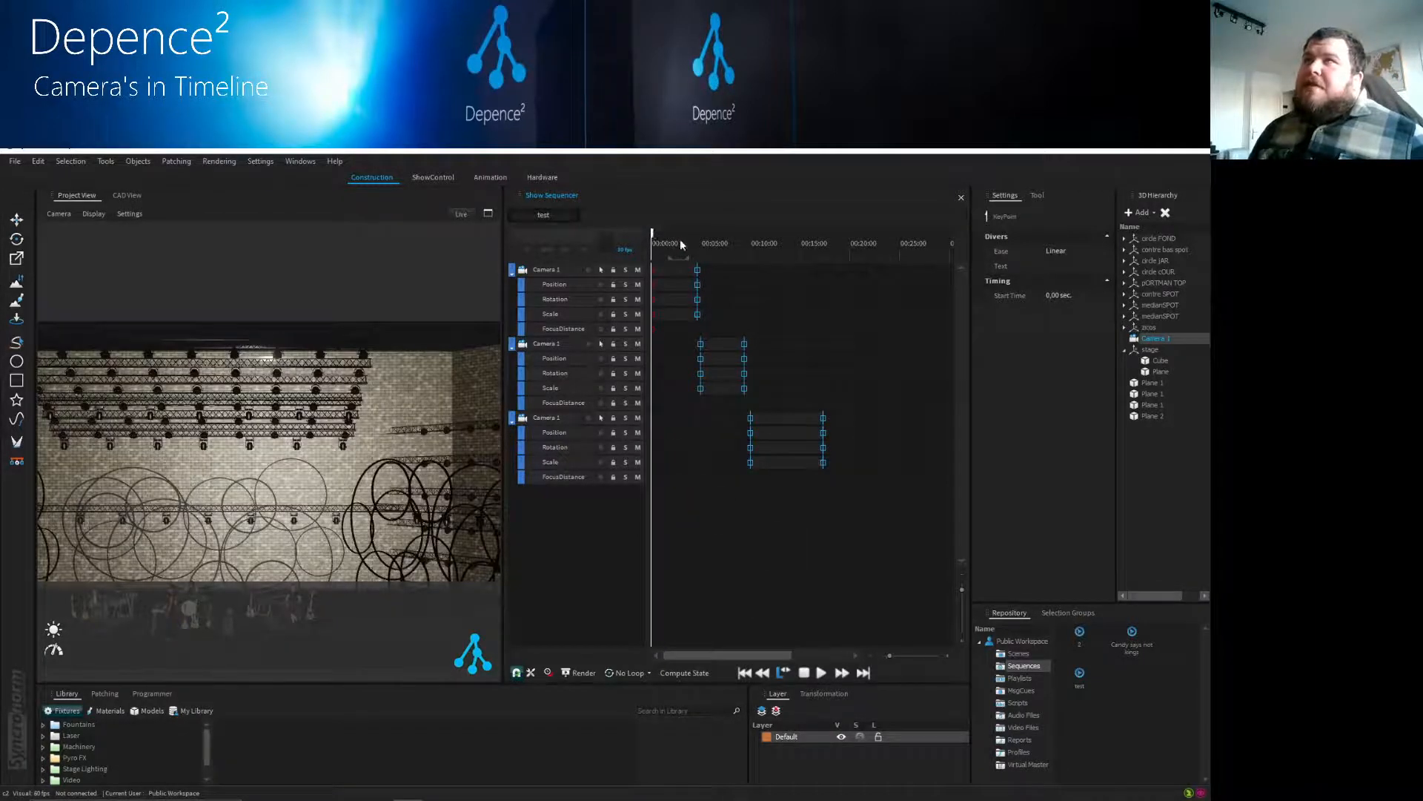
- Move the playhead to the end of the first shot at 4:20 and open Camera 1's settings from its first track
{"action": "left_click_drag", "start_coordinate": [652, 236], "coordinate": [697, 238]}
{"action": "left_click_drag", "start_coordinate": [708, 319], "coordinate": [691, 267]}
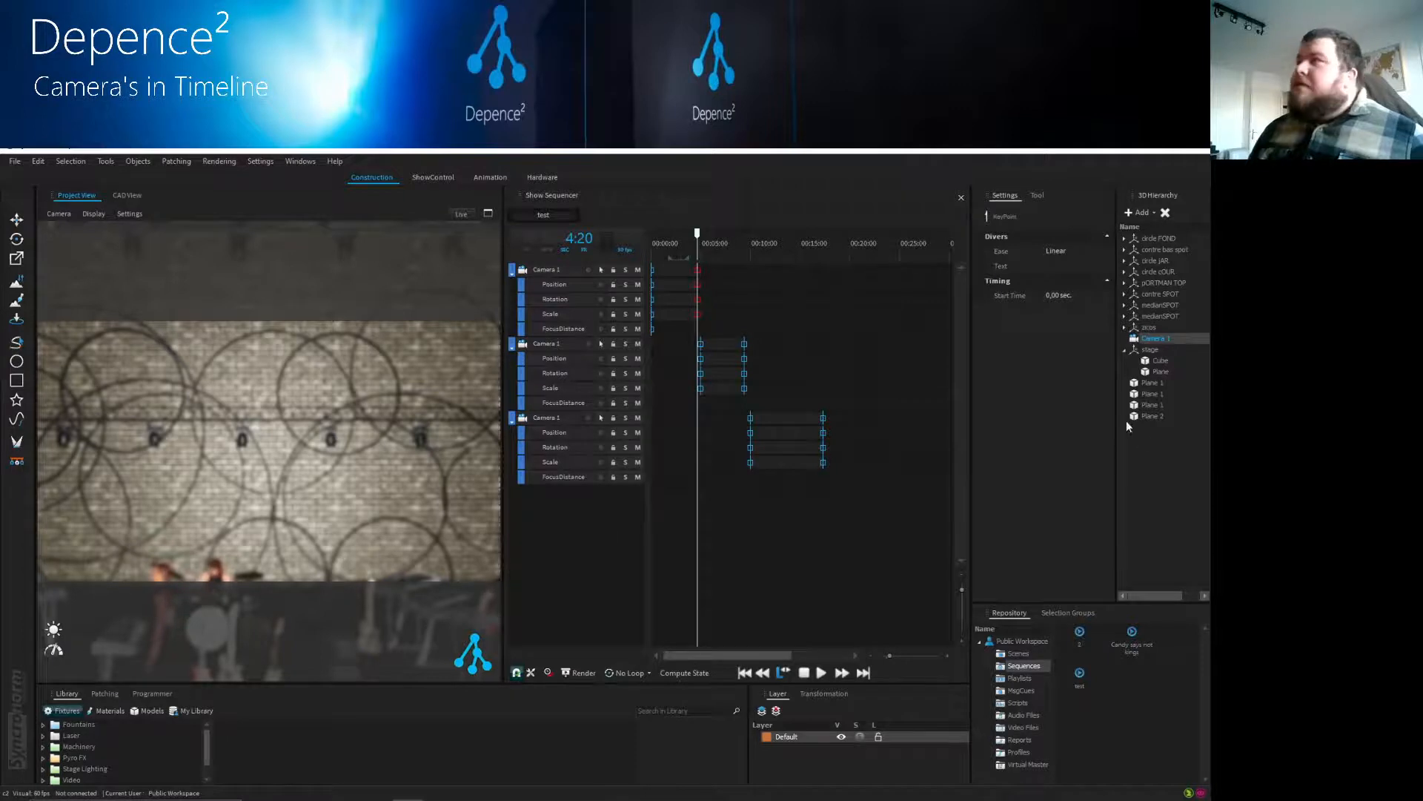
{"action": "left_click", "coordinate": [581, 267]}
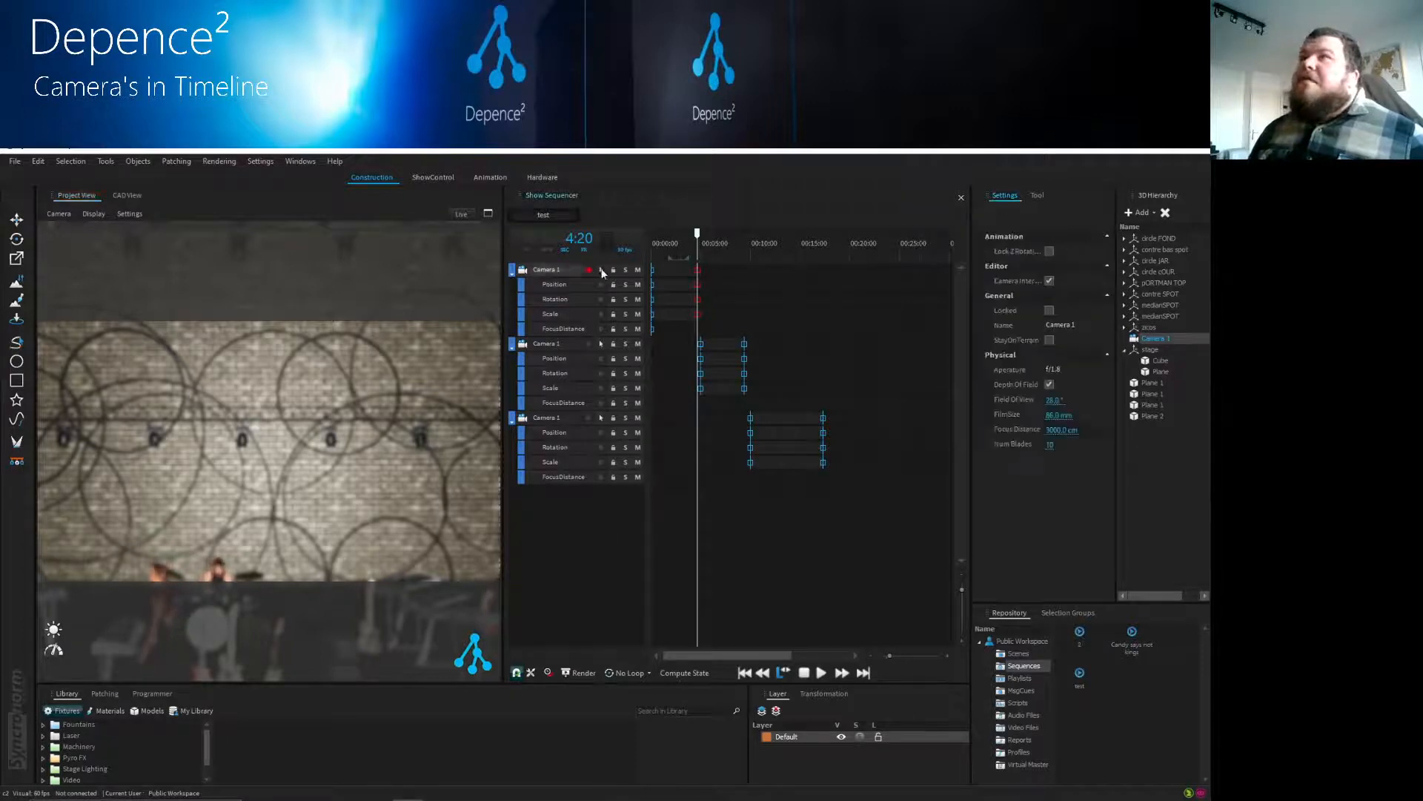
- Try a focus distance of 1000 cm for Camera 1 at 4:20 and adjust it to 1172 cm
{"action": "left_click", "coordinate": [1054, 400]}
{"action": "type", "text": "26"}
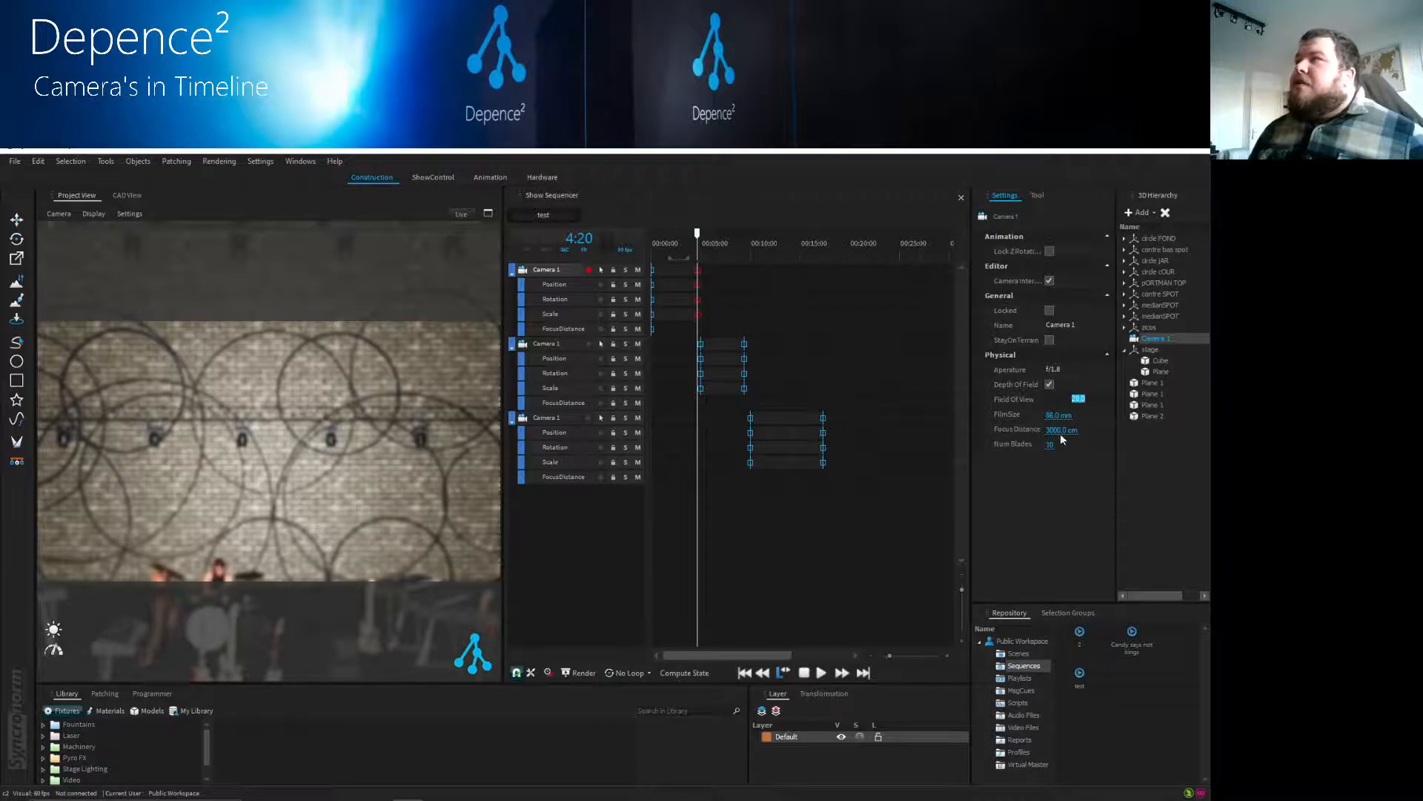
{"action": "left_click", "coordinate": [1061, 430]}
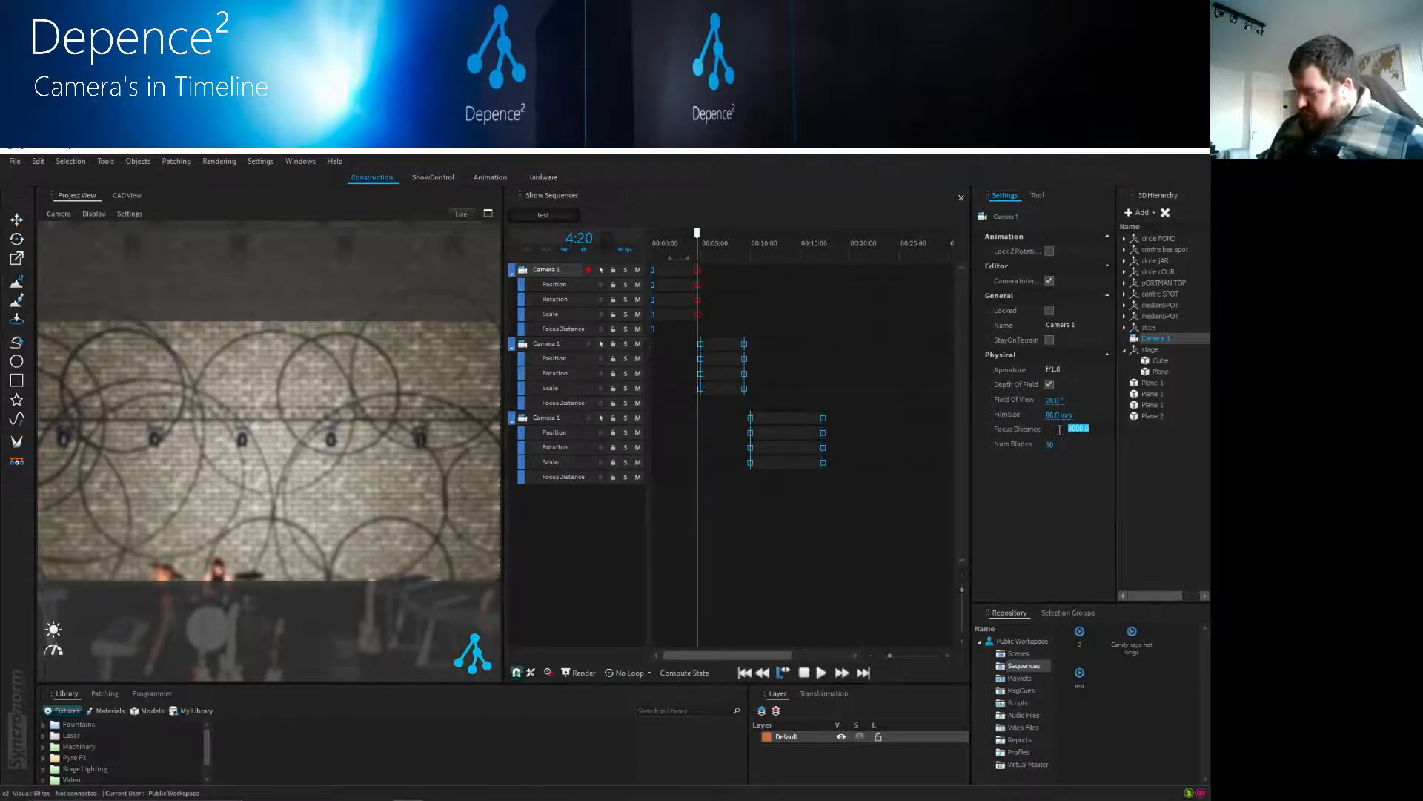
{"action": "type", "text": "100"}
{"action": "key", "text": "Return"}
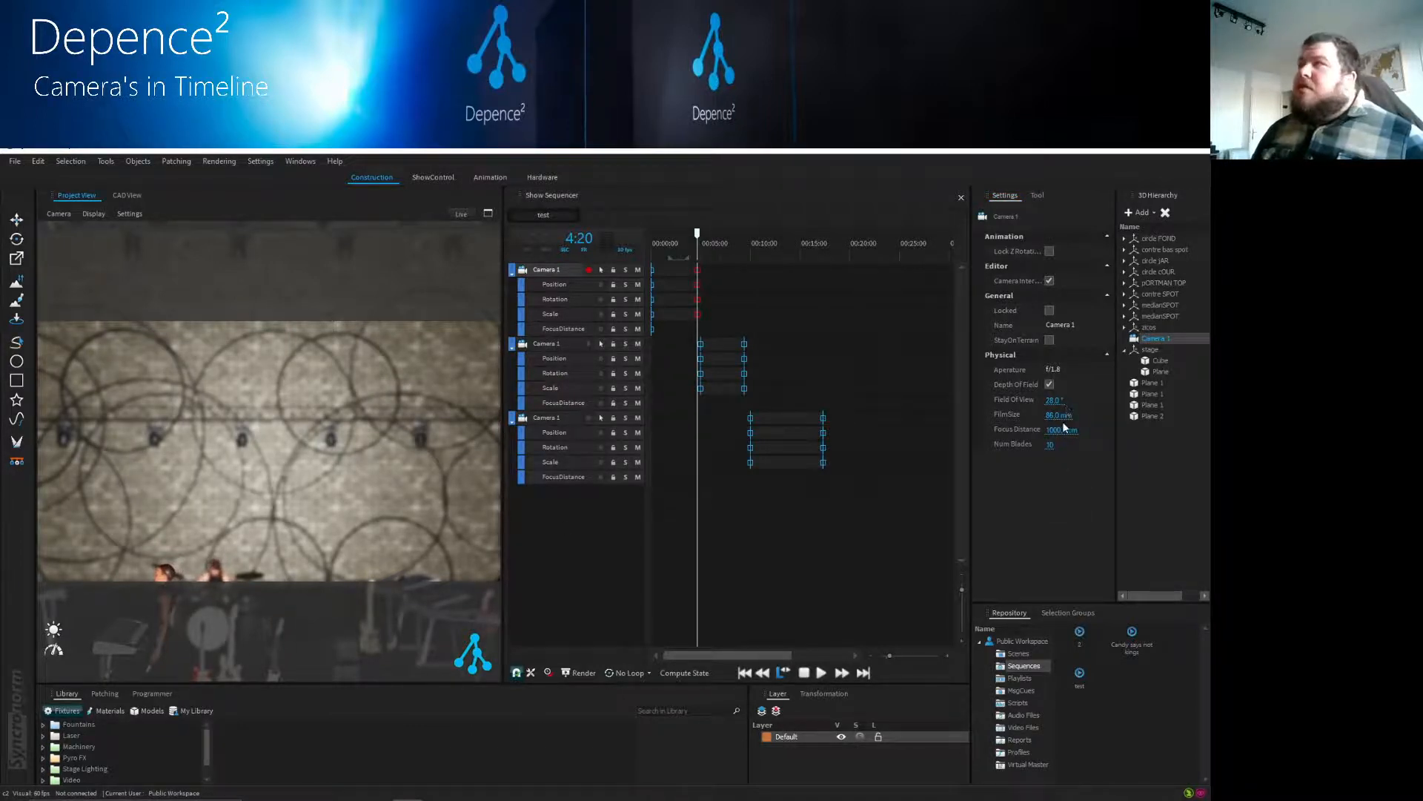
{"action": "left_click_drag", "start_coordinate": [1062, 427], "coordinate": [1058, 512]}
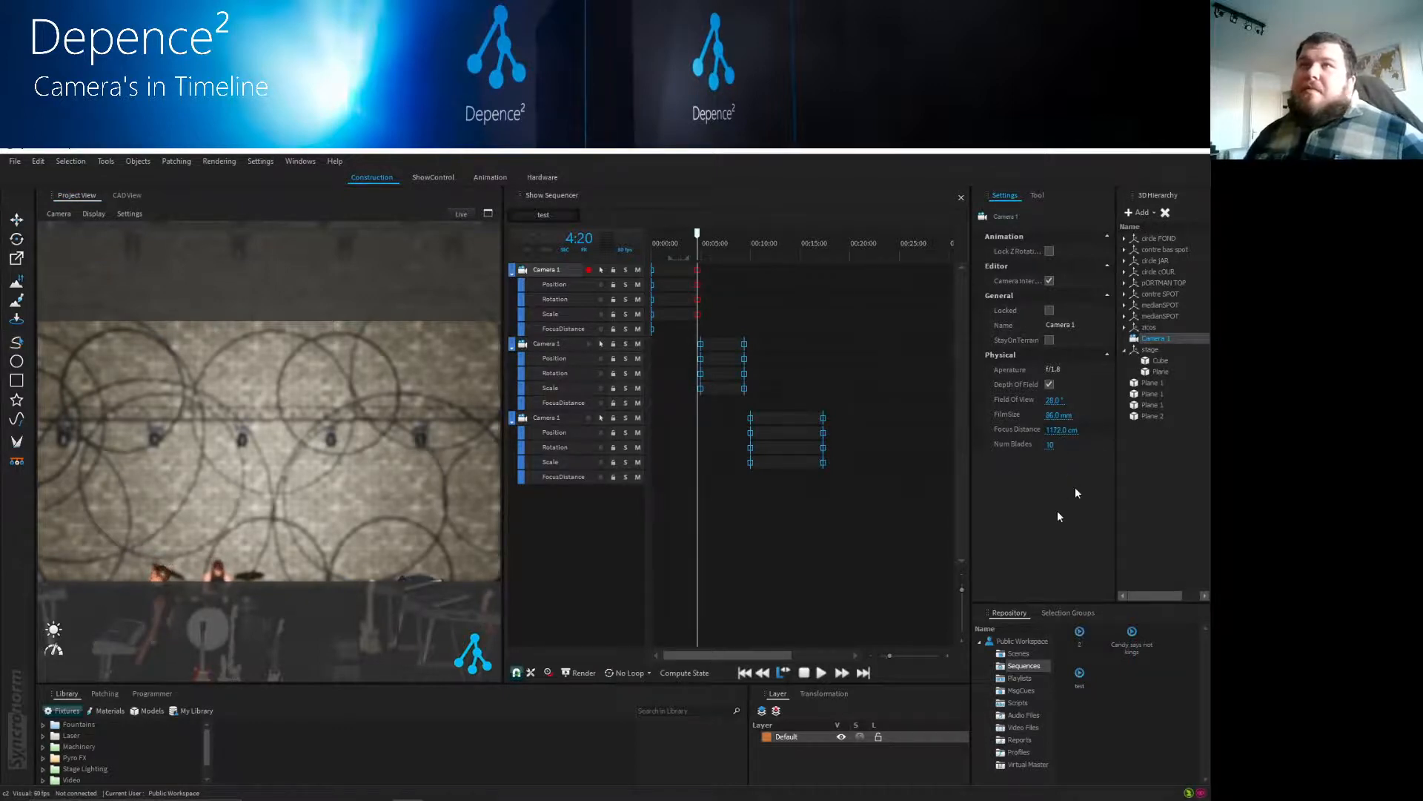
- Set Camera 1's focus distance to 2000 cm, fine-tune it to about 1840 cm, and keyframe it at 4:20 on the first FocusDistance track
{"action": "left_click", "coordinate": [1061, 429]}
{"action": "type", "text": "2000"}
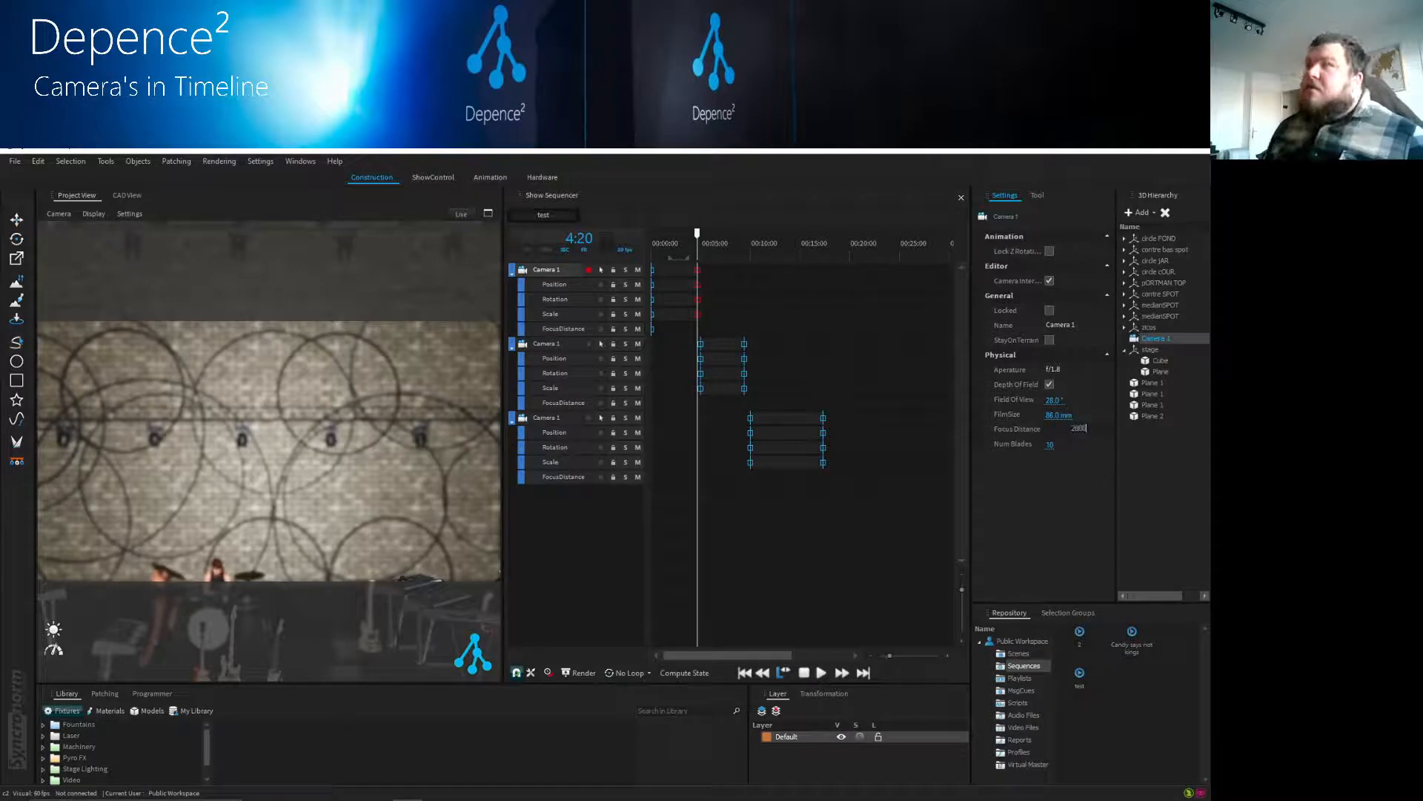
{"action": "key", "text": "Return"}
{"action": "mouse_move", "coordinate": [1065, 432]}
{"action": "left_mouse_down"}
{"action": "mouse_move", "coordinate": [1055, 425]}
{"action": "mouse_move", "coordinate": [1079, 428]}
{"action": "mouse_move", "coordinate": [1053, 427]}
{"action": "mouse_move", "coordinate": [1070, 430]}
{"action": "left_mouse_up"}
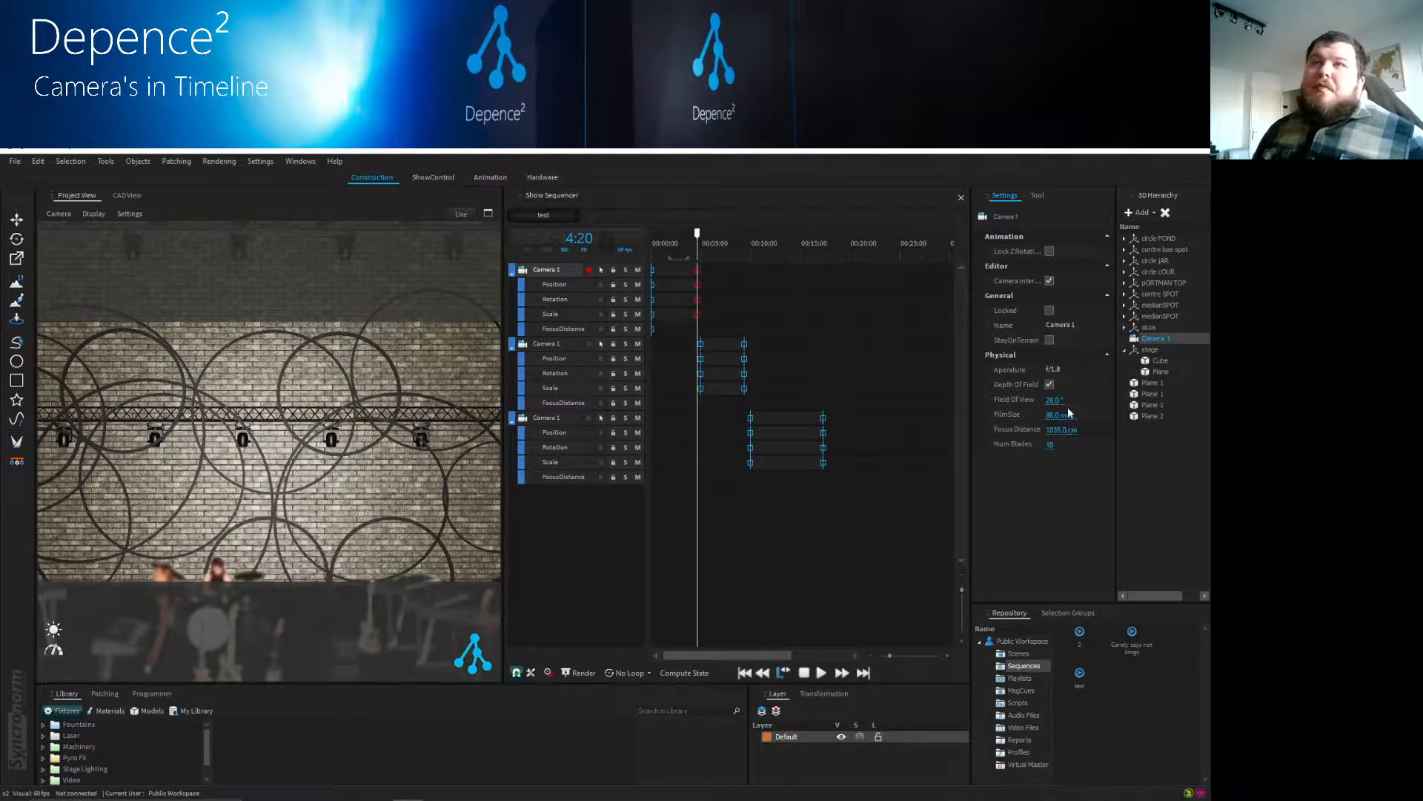
{"action": "left_click", "coordinate": [602, 328]}
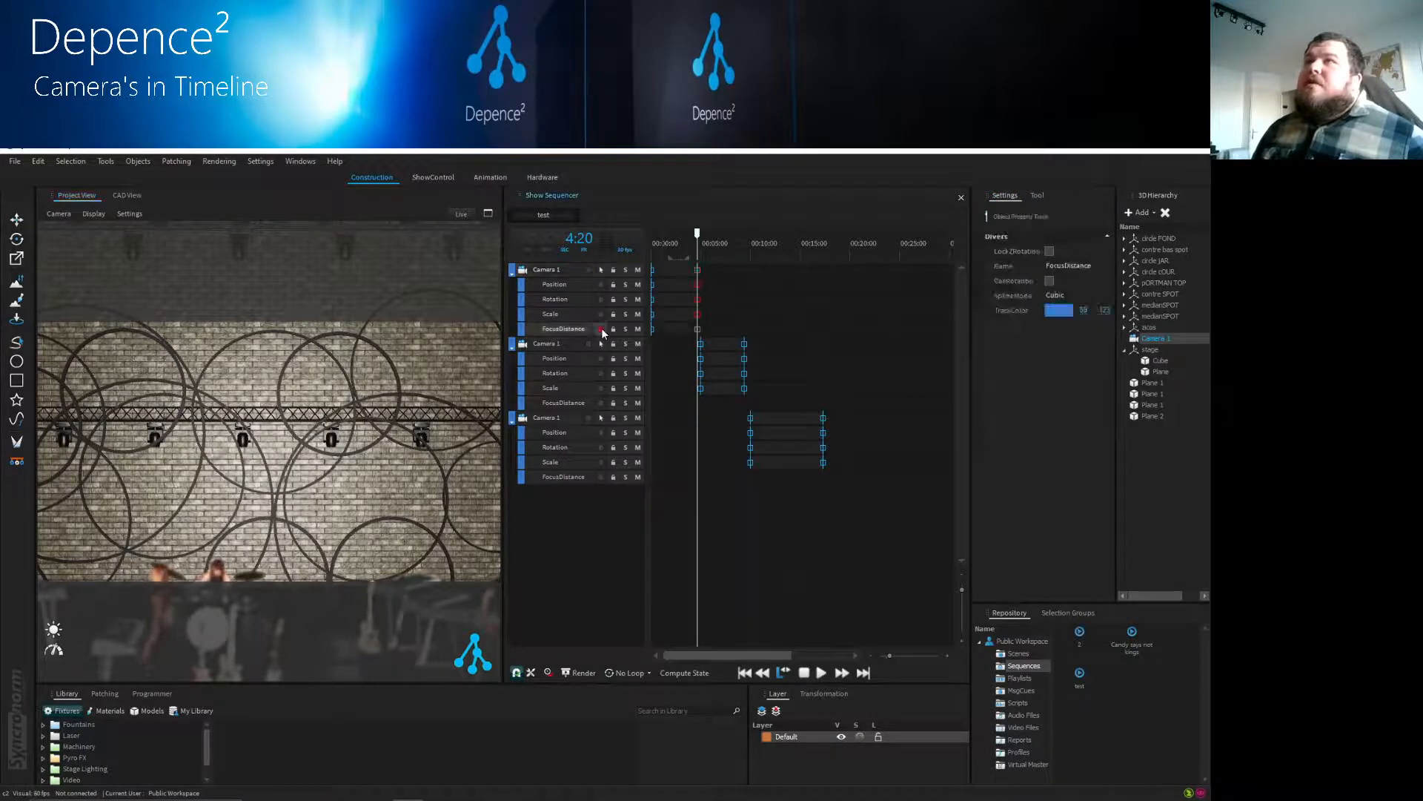
- Set Camera 1's focus distance to 200 cm at 4:29, the second shot's start, and keyframe it on the second FocusDistance track
{"action": "mouse_move", "coordinate": [696, 234]}
{"action": "left_mouse_down"}
{"action": "mouse_move", "coordinate": [645, 230]}
{"action": "mouse_move", "coordinate": [700, 242]}
{"action": "left_mouse_up"}
{"action": "left_click", "coordinate": [571, 346]}
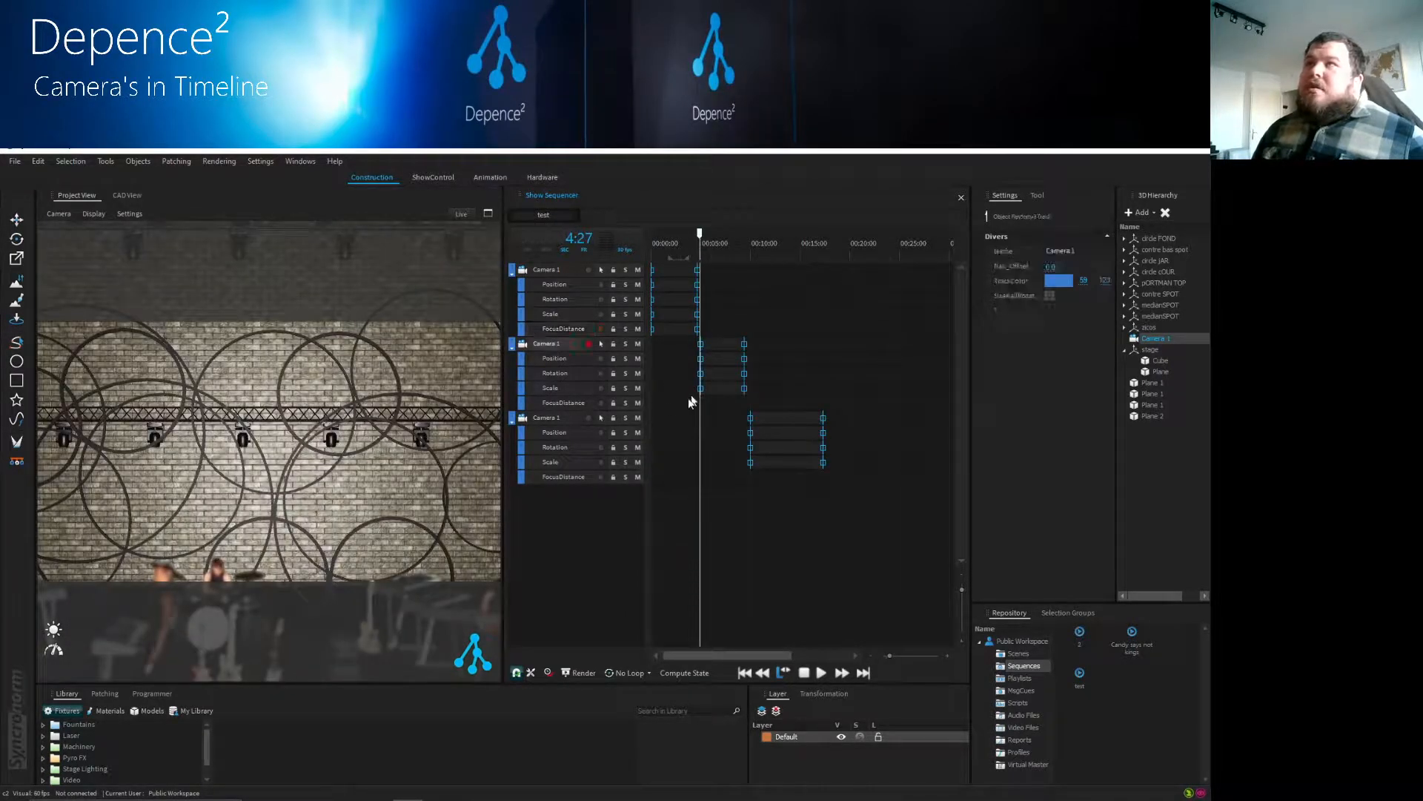
{"action": "left_click", "coordinate": [705, 247]}
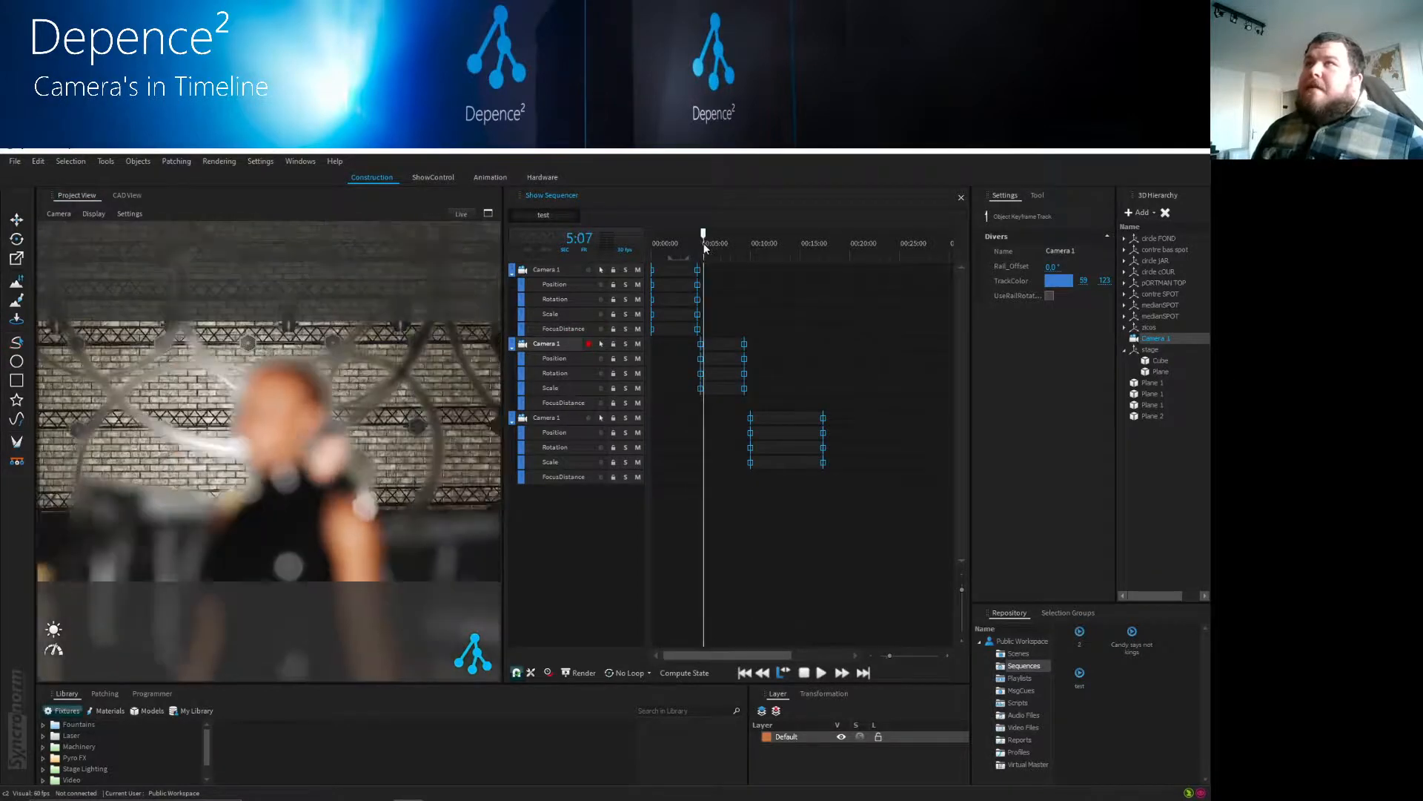
{"action": "left_click_drag", "start_coordinate": [705, 247], "coordinate": [700, 242]}
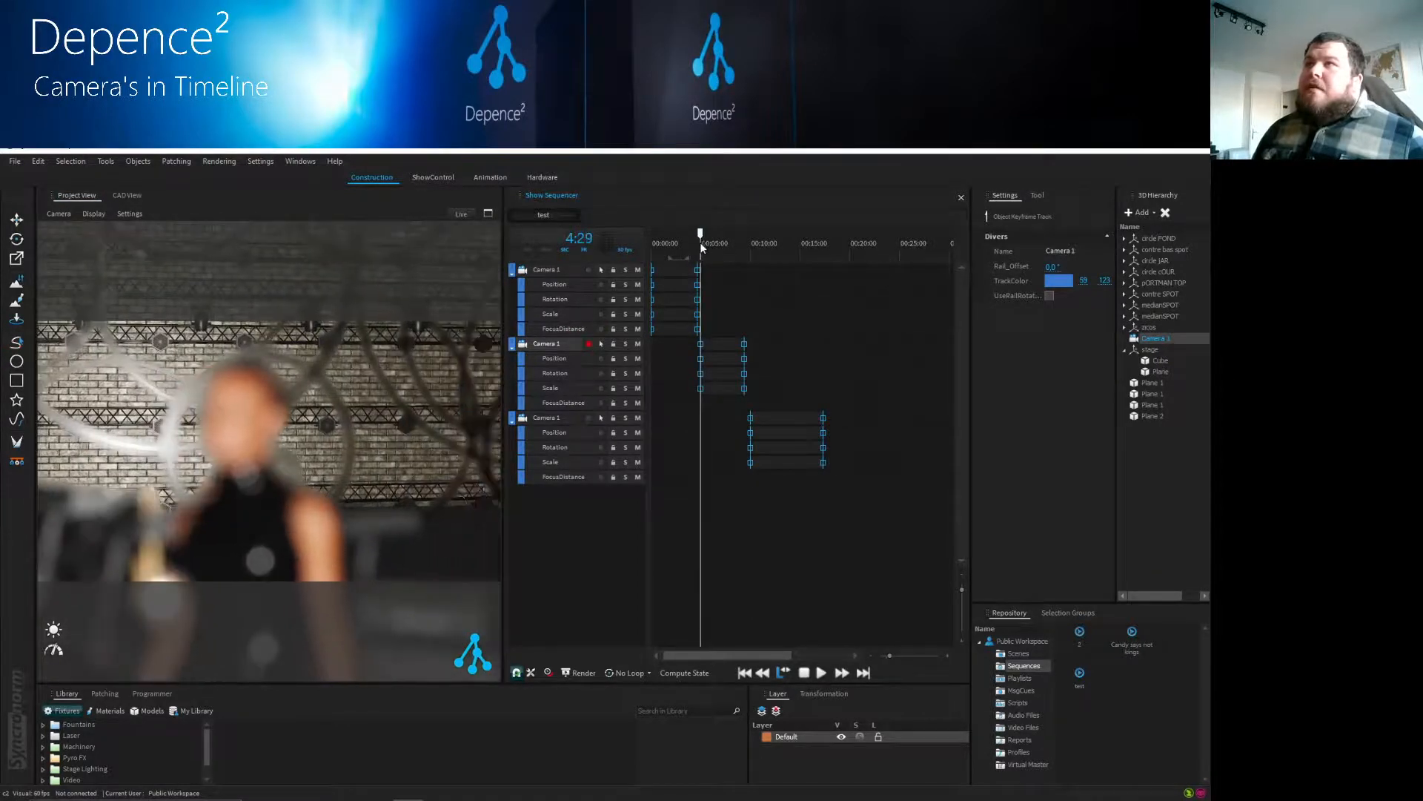
{"action": "left_click", "coordinate": [600, 345]}
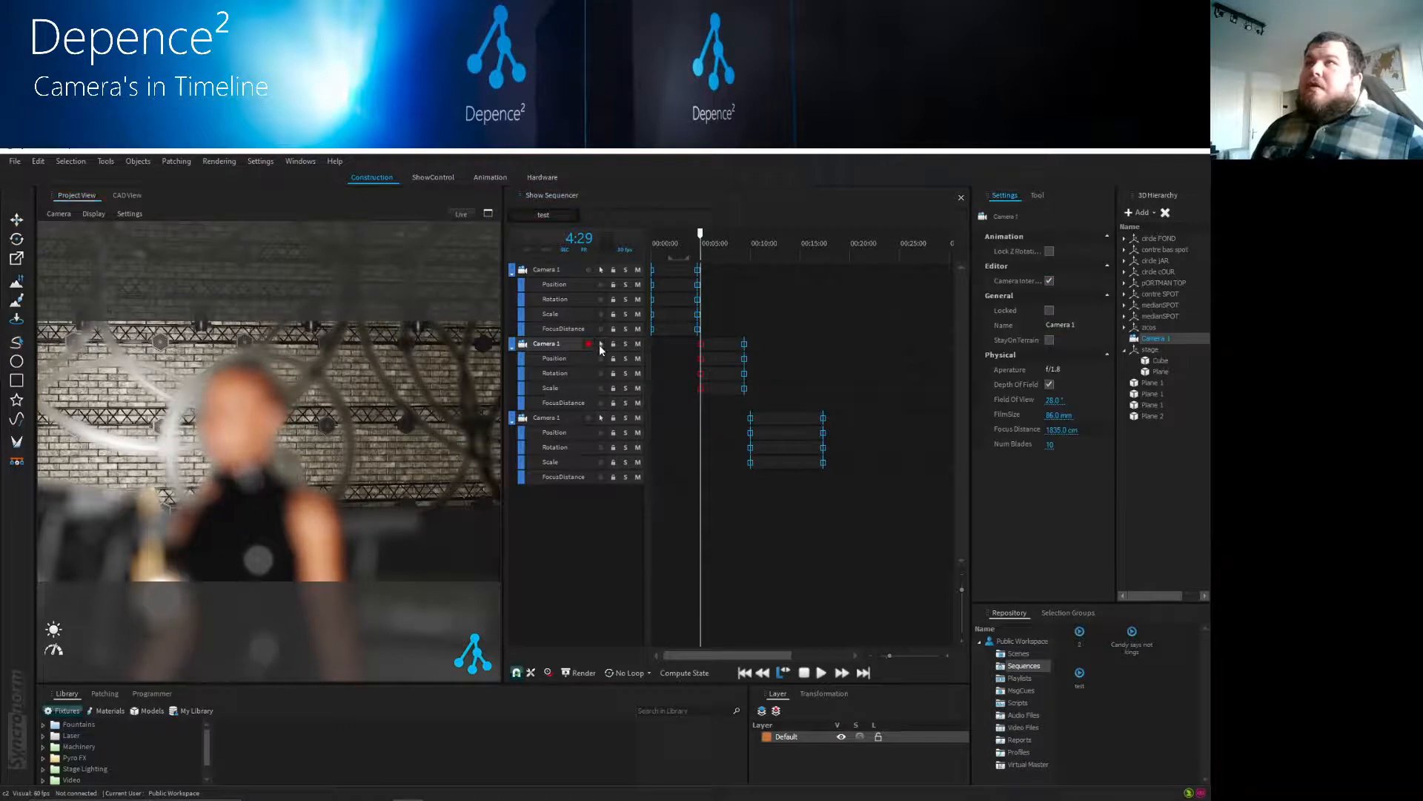
{"action": "double_click", "coordinate": [1053, 431]}
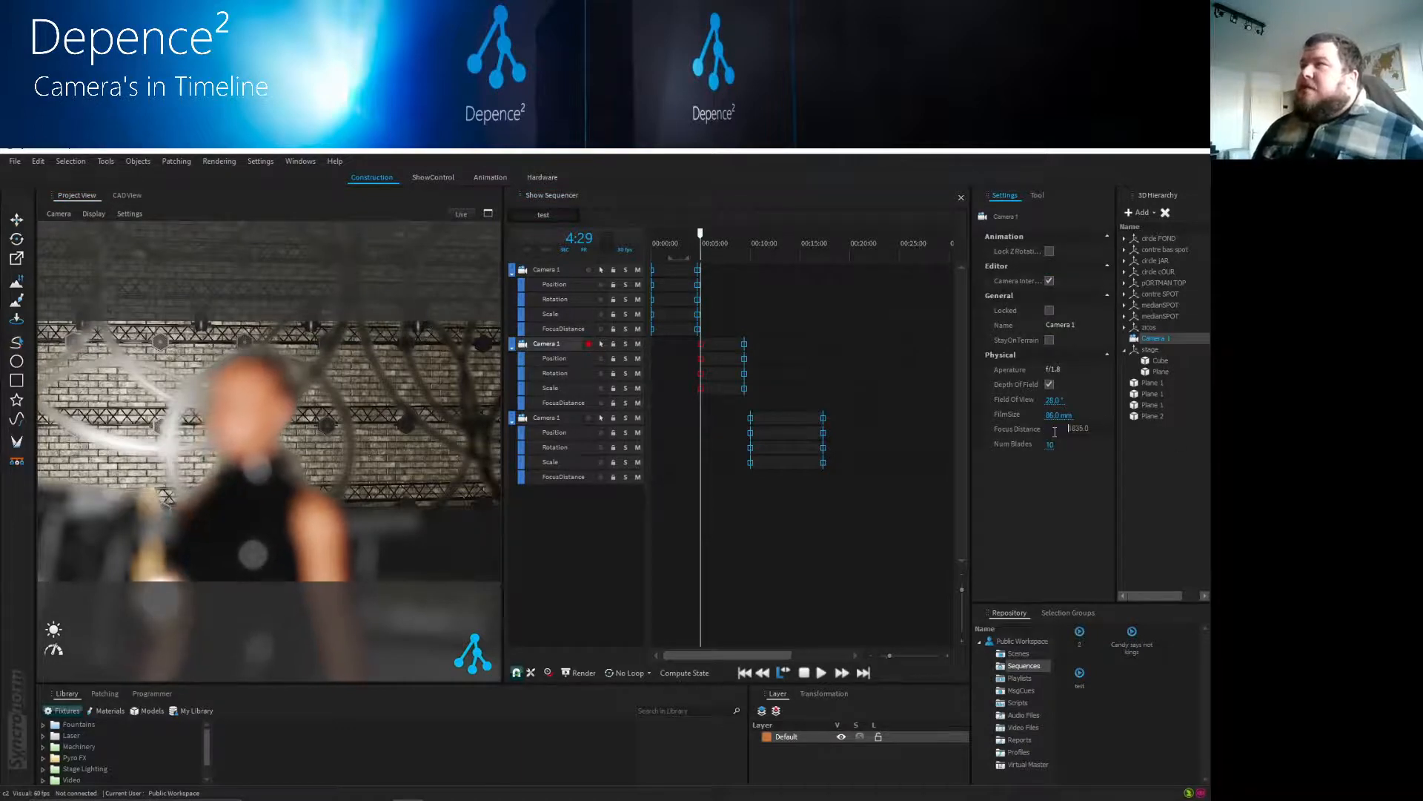
{"action": "type", "text": "200"}
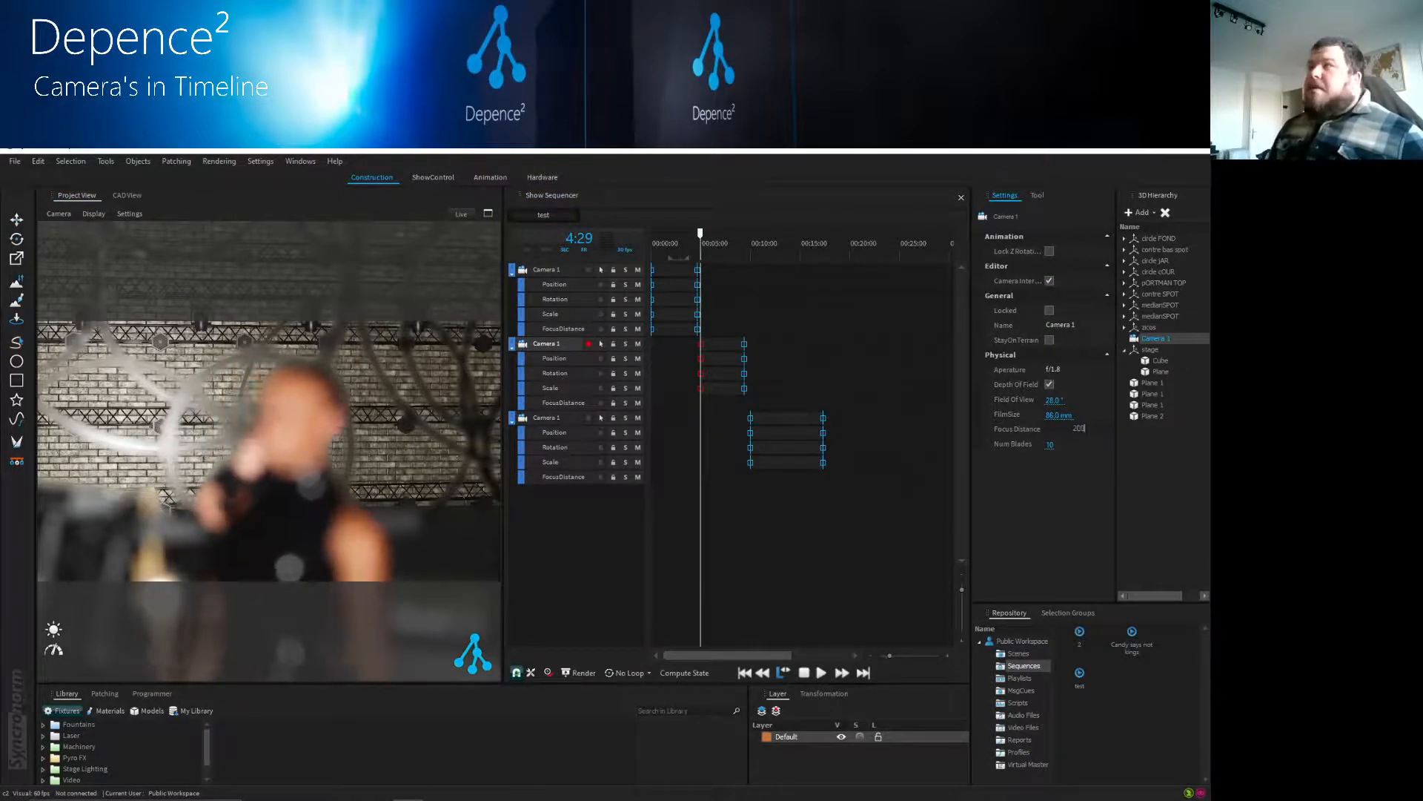
{"action": "key", "text": "Return"}
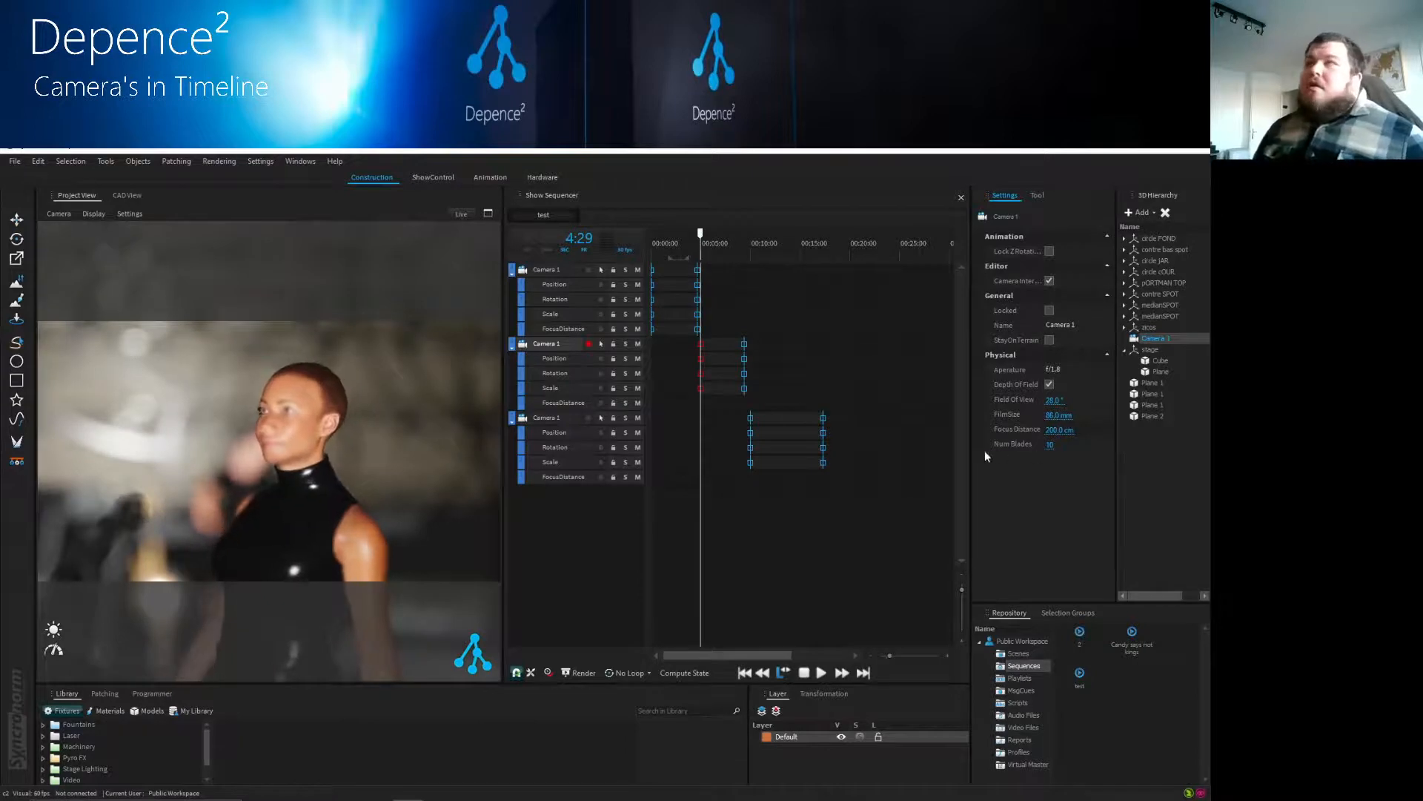
{"action": "left_click_drag", "start_coordinate": [1060, 429], "coordinate": [1062, 430]}
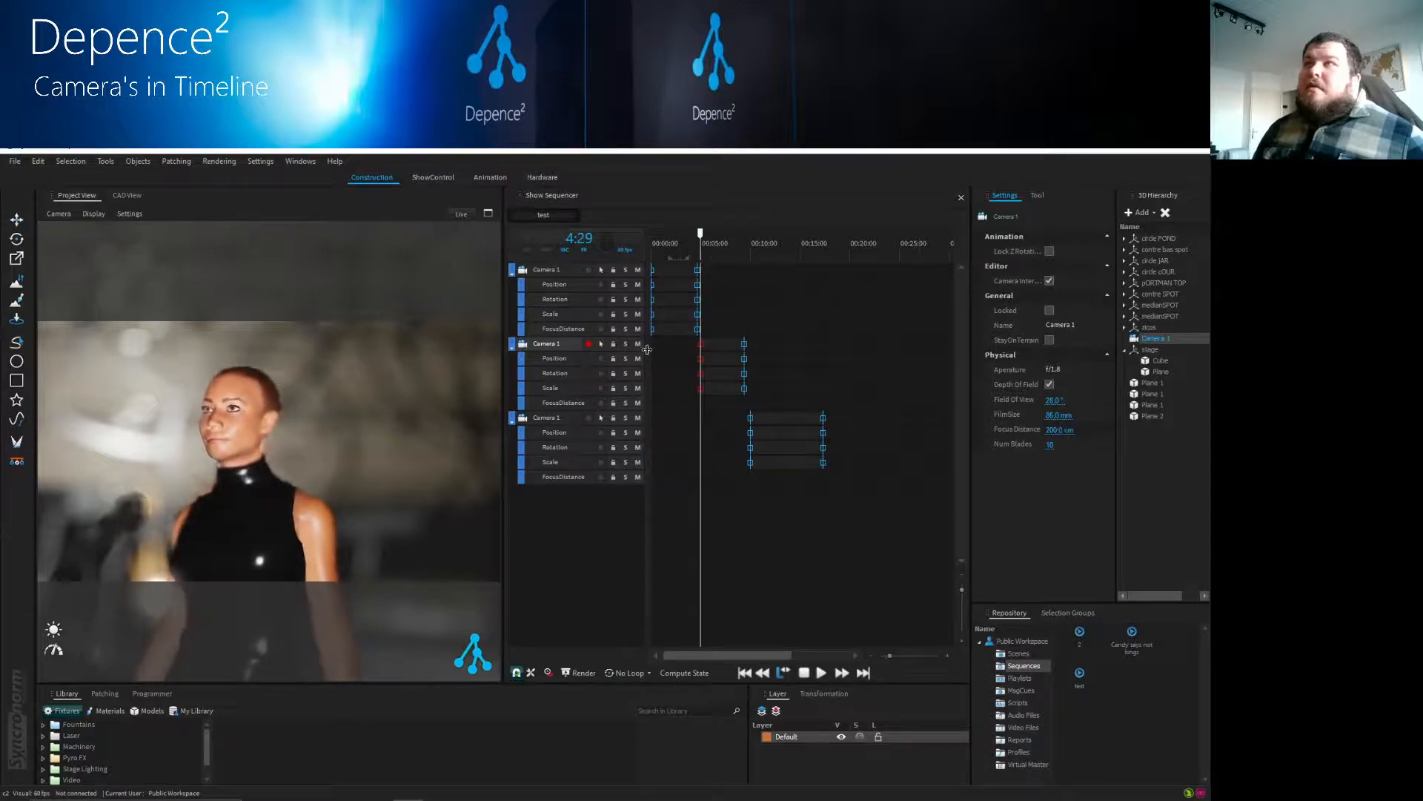
{"action": "left_click", "coordinate": [600, 402]}
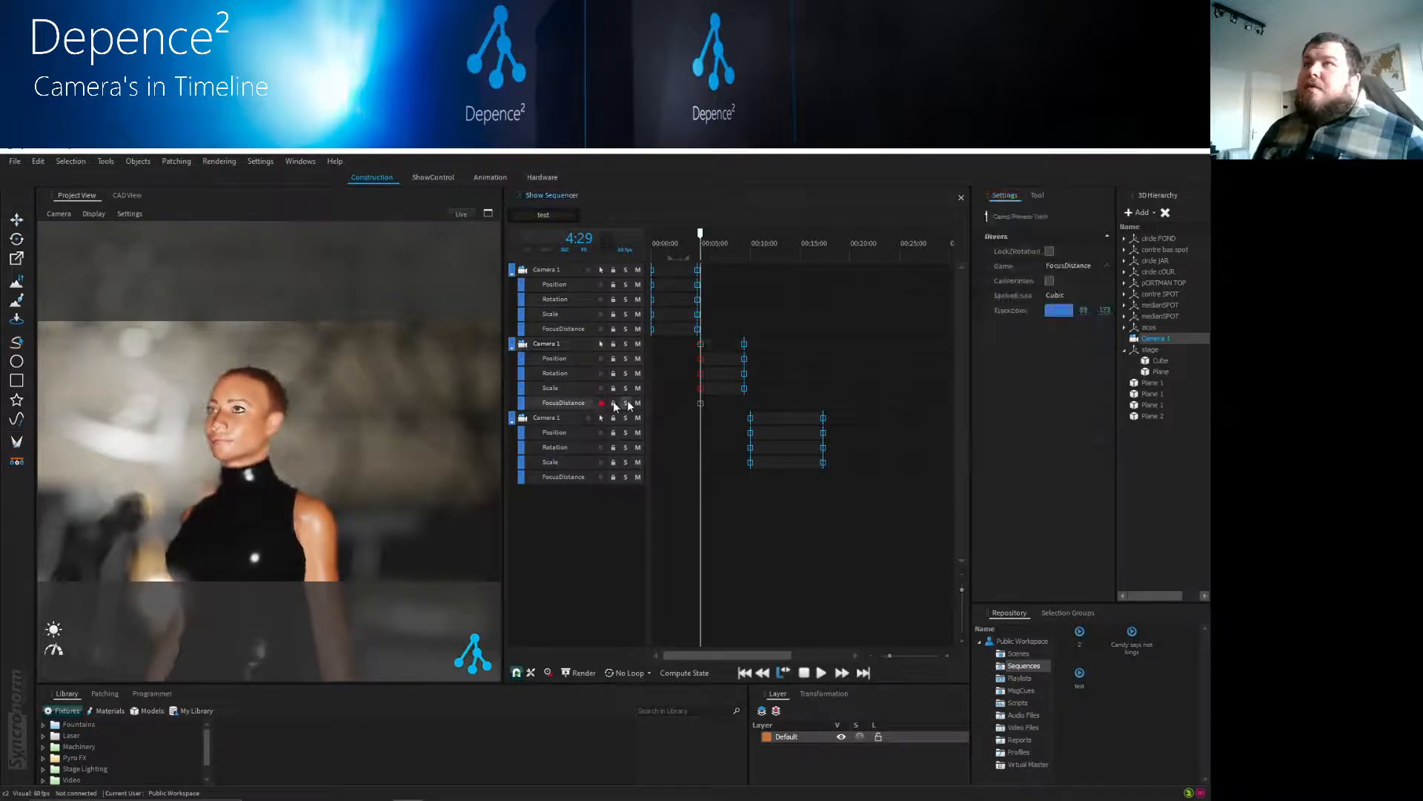
- Bring the singer into focus at 7:06 by adjusting Camera 1's focus distance, and keyframe it on the second FocusDistance track
{"action": "left_click", "coordinate": [704, 241]}
{"action": "left_click_drag", "start_coordinate": [704, 241], "coordinate": [744, 246]}
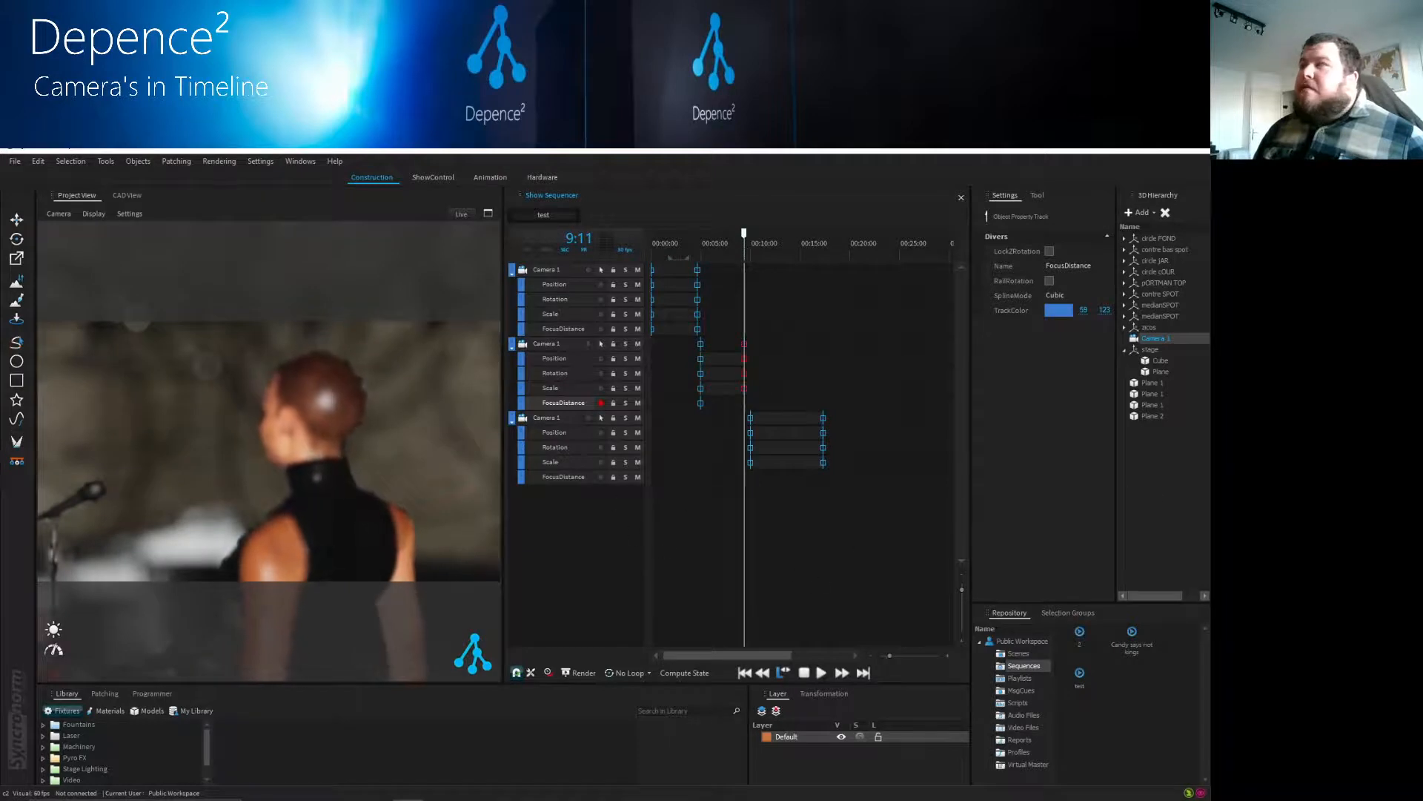
{"action": "left_click", "coordinate": [722, 247]}
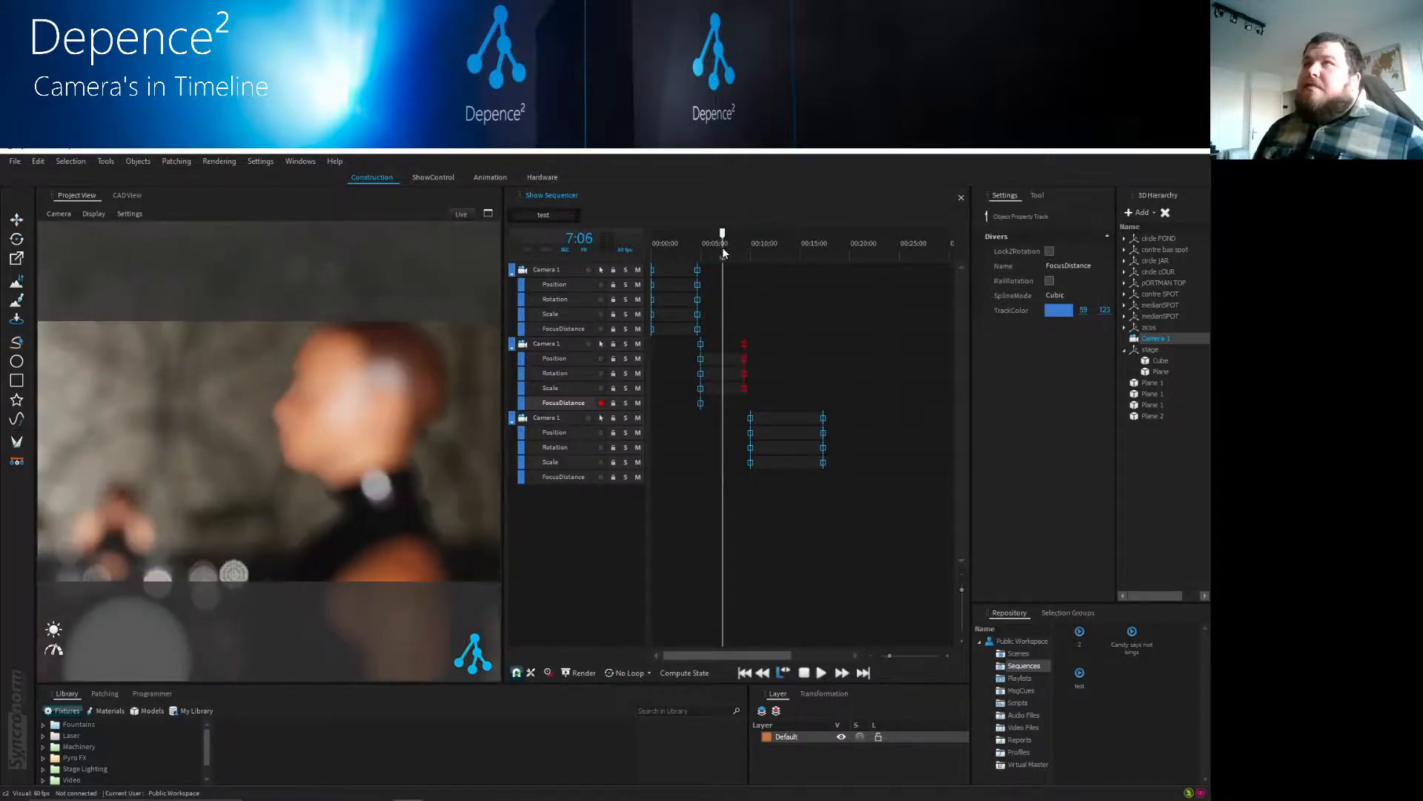
{"action": "left_click", "coordinate": [909, 462]}
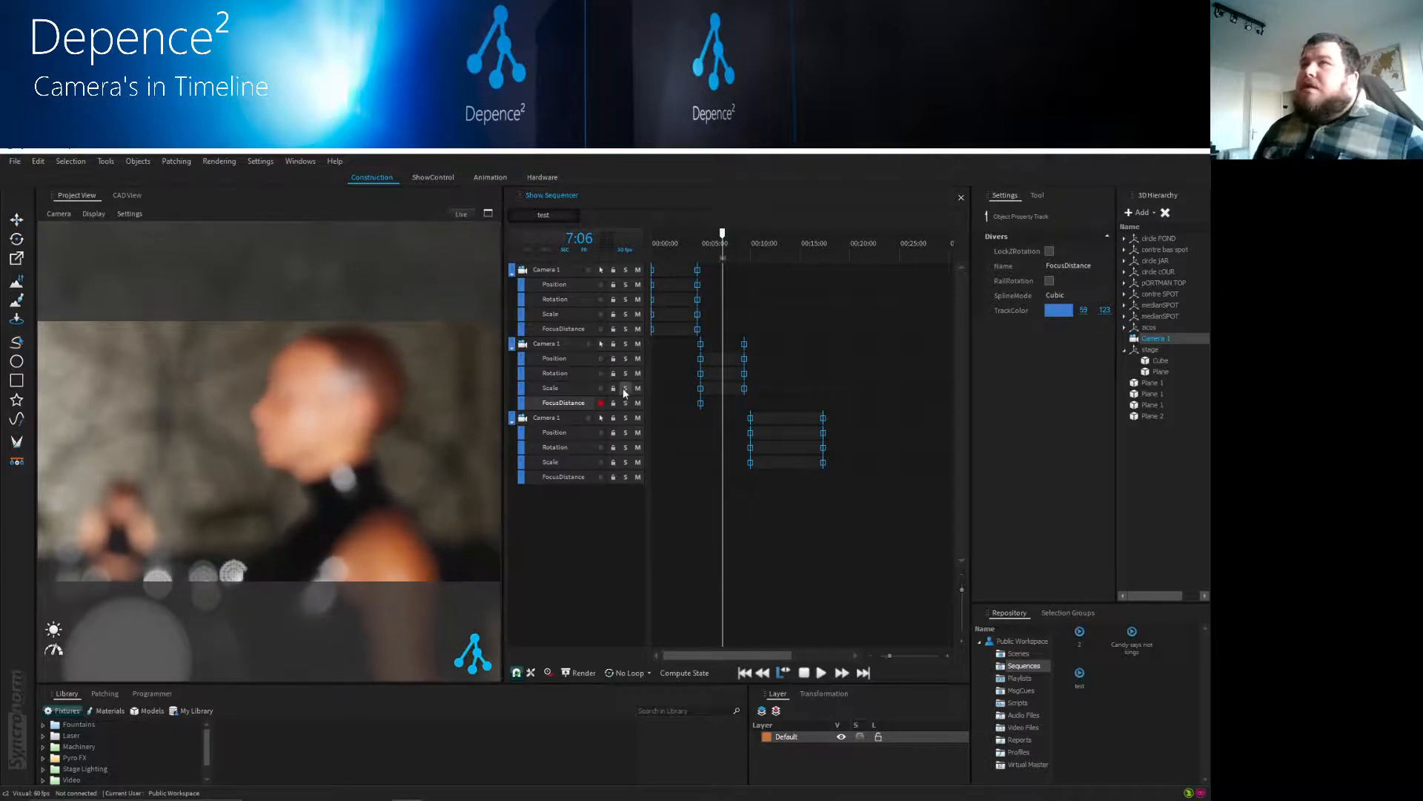
{"action": "left_click", "coordinate": [602, 343]}
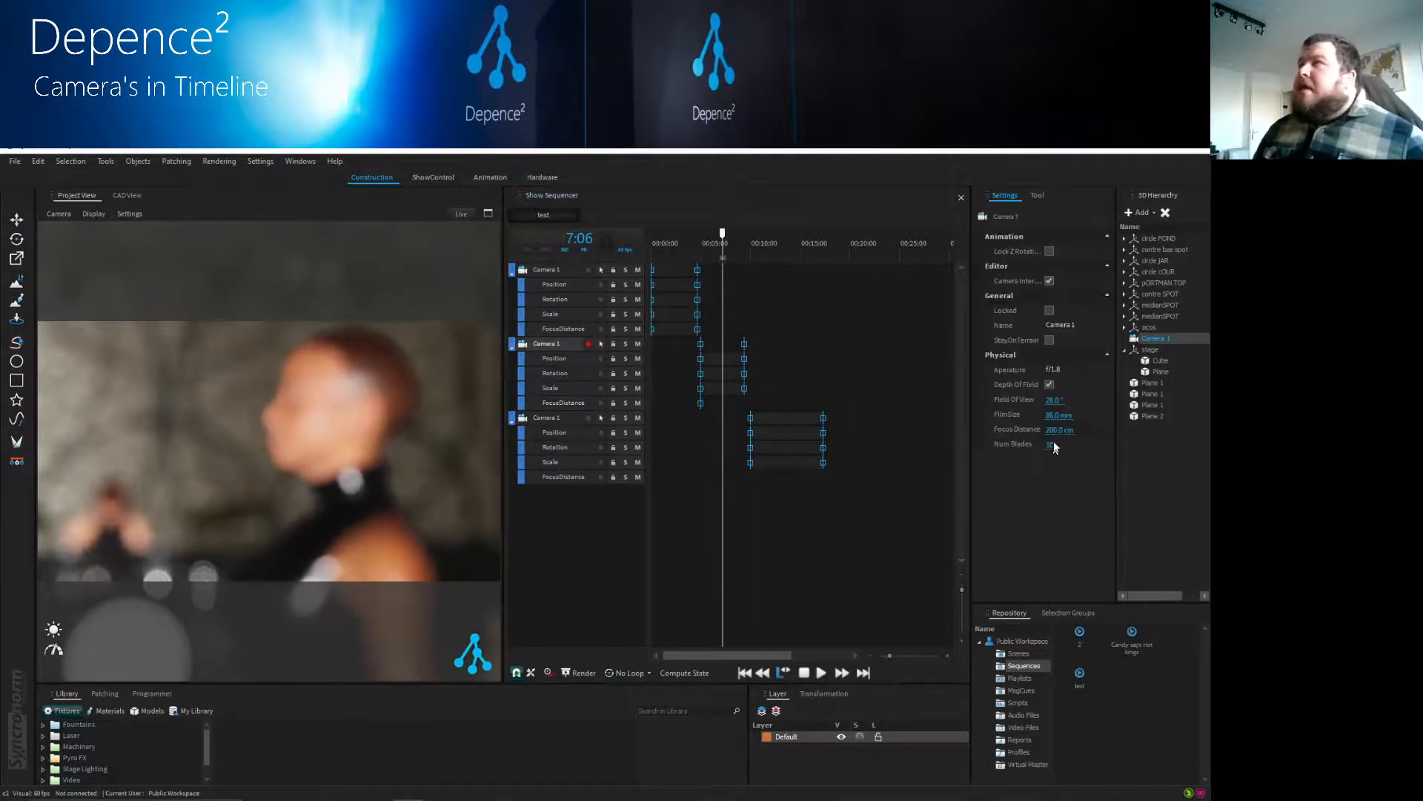
{"action": "left_click_drag", "start_coordinate": [1054, 426], "coordinate": [1024, 418]}
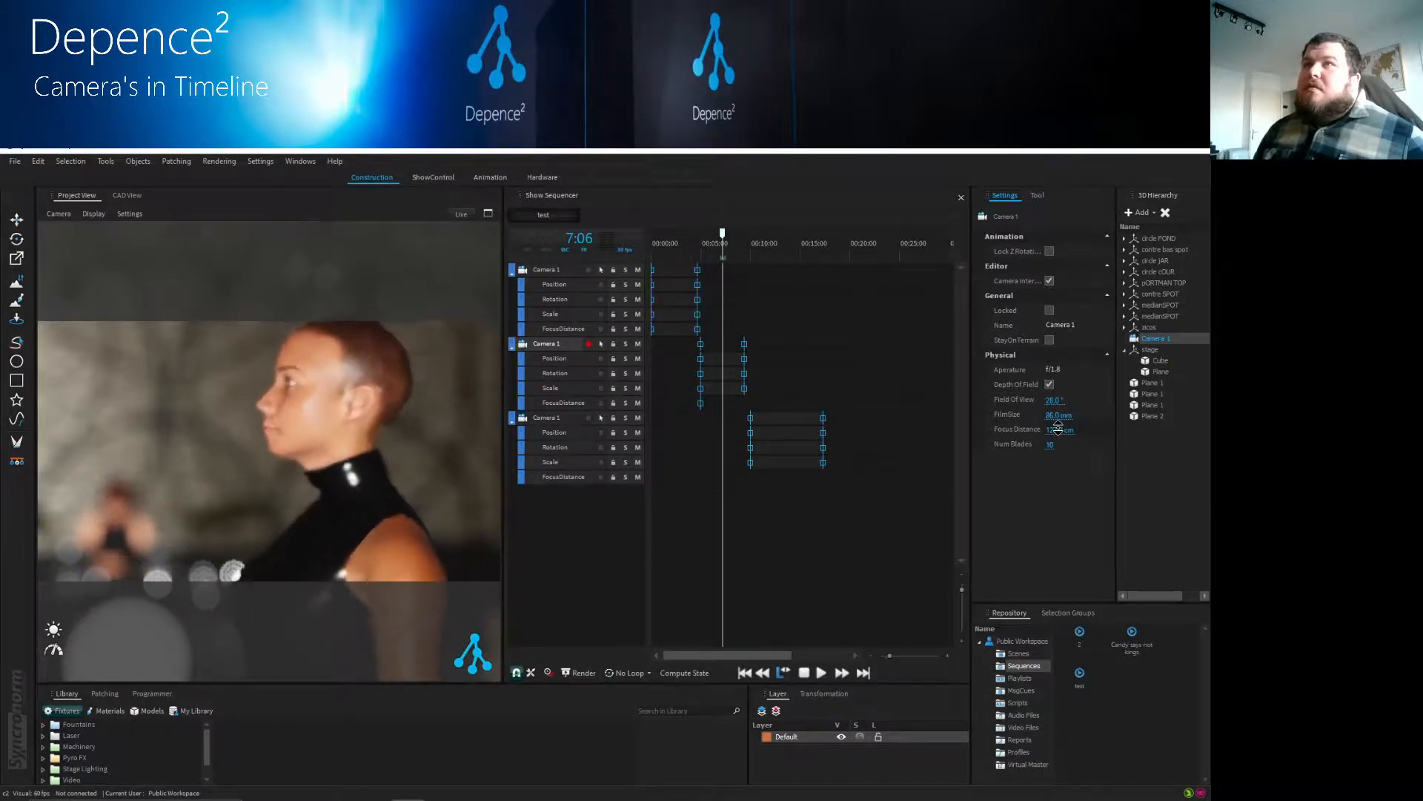
{"action": "left_click_drag", "start_coordinate": [1058, 435], "coordinate": [1059, 428]}
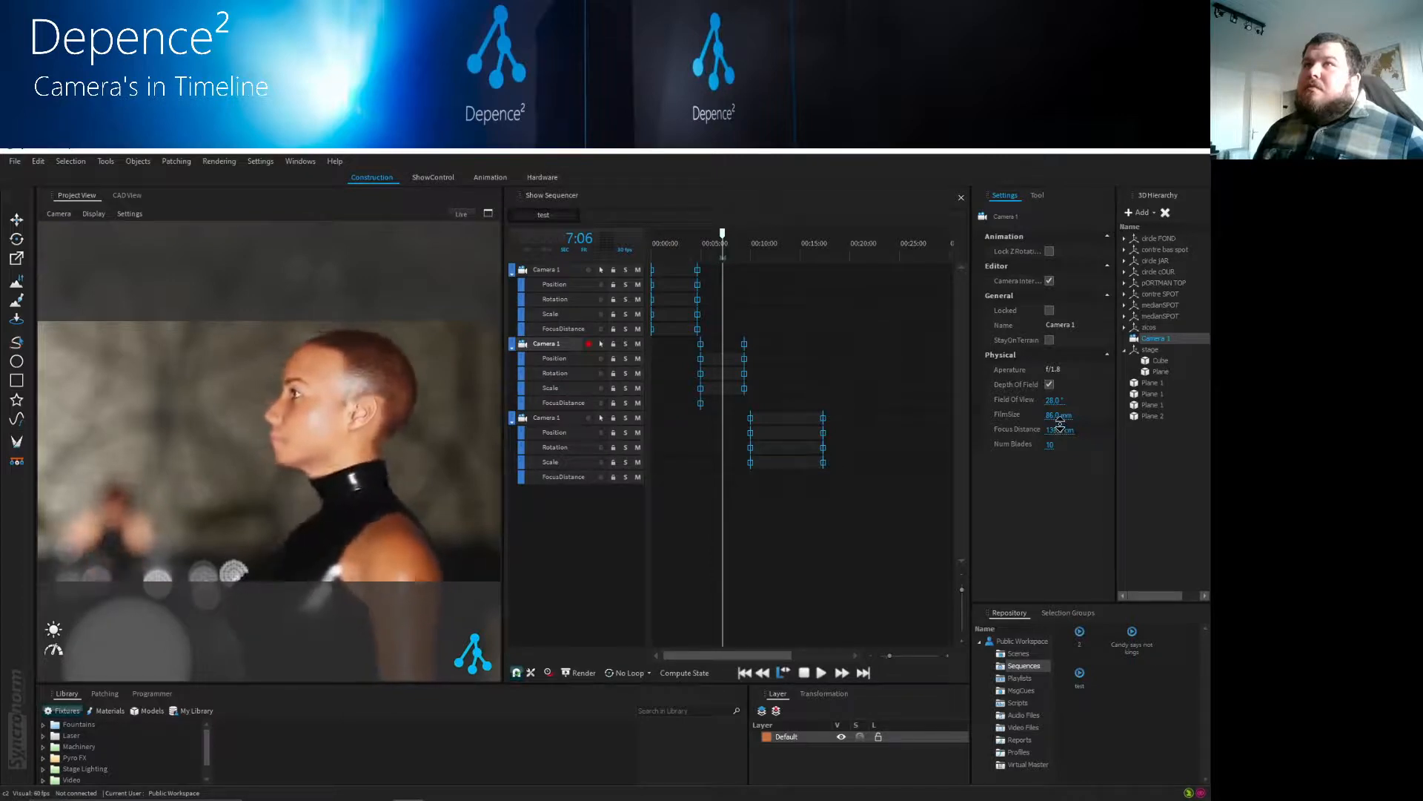
{"action": "left_click", "coordinate": [601, 403]}
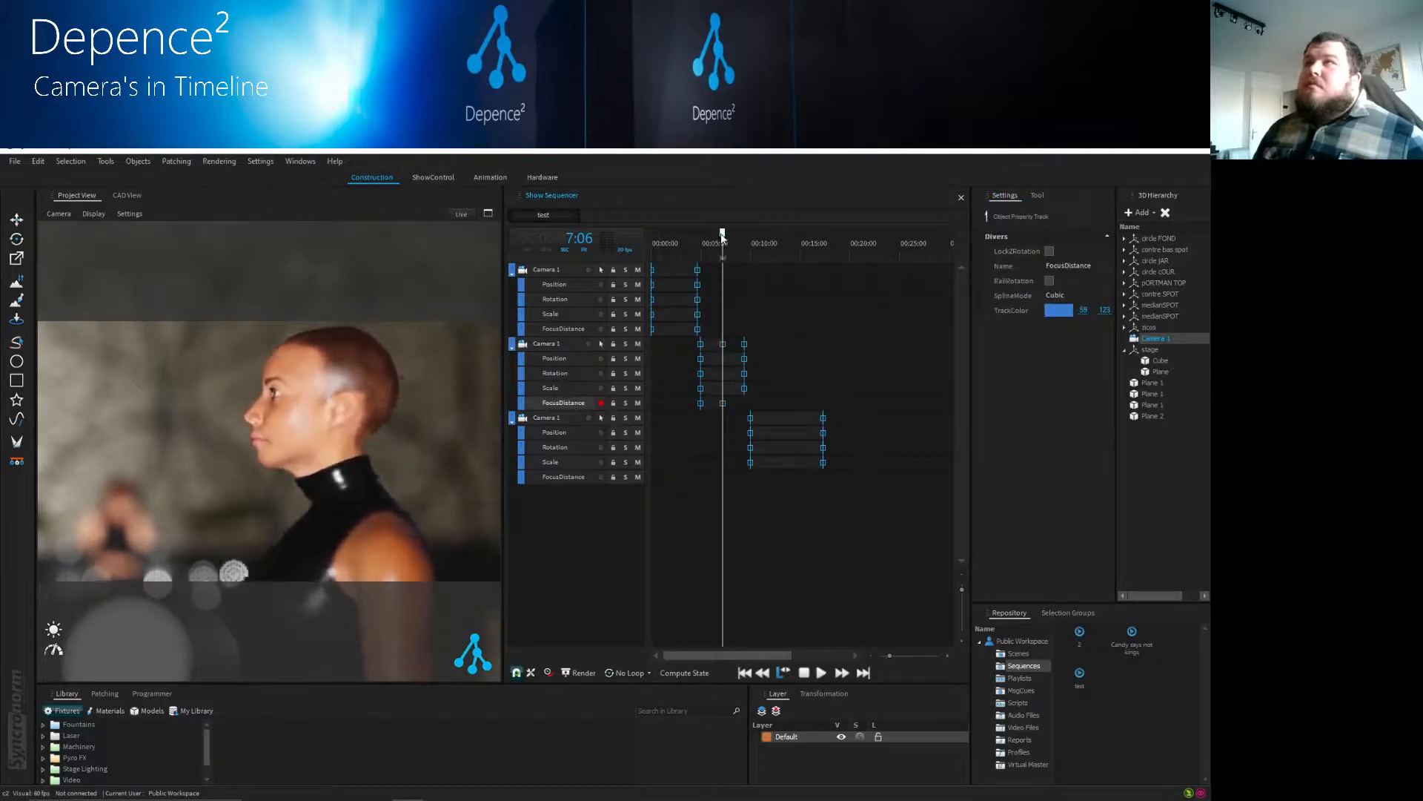
- Refocus Camera 1 on the singer at the second shot's end, 9:11, and keyframe the distance on the second FocusDistance track
{"action": "left_click_drag", "start_coordinate": [723, 238], "coordinate": [744, 238]}
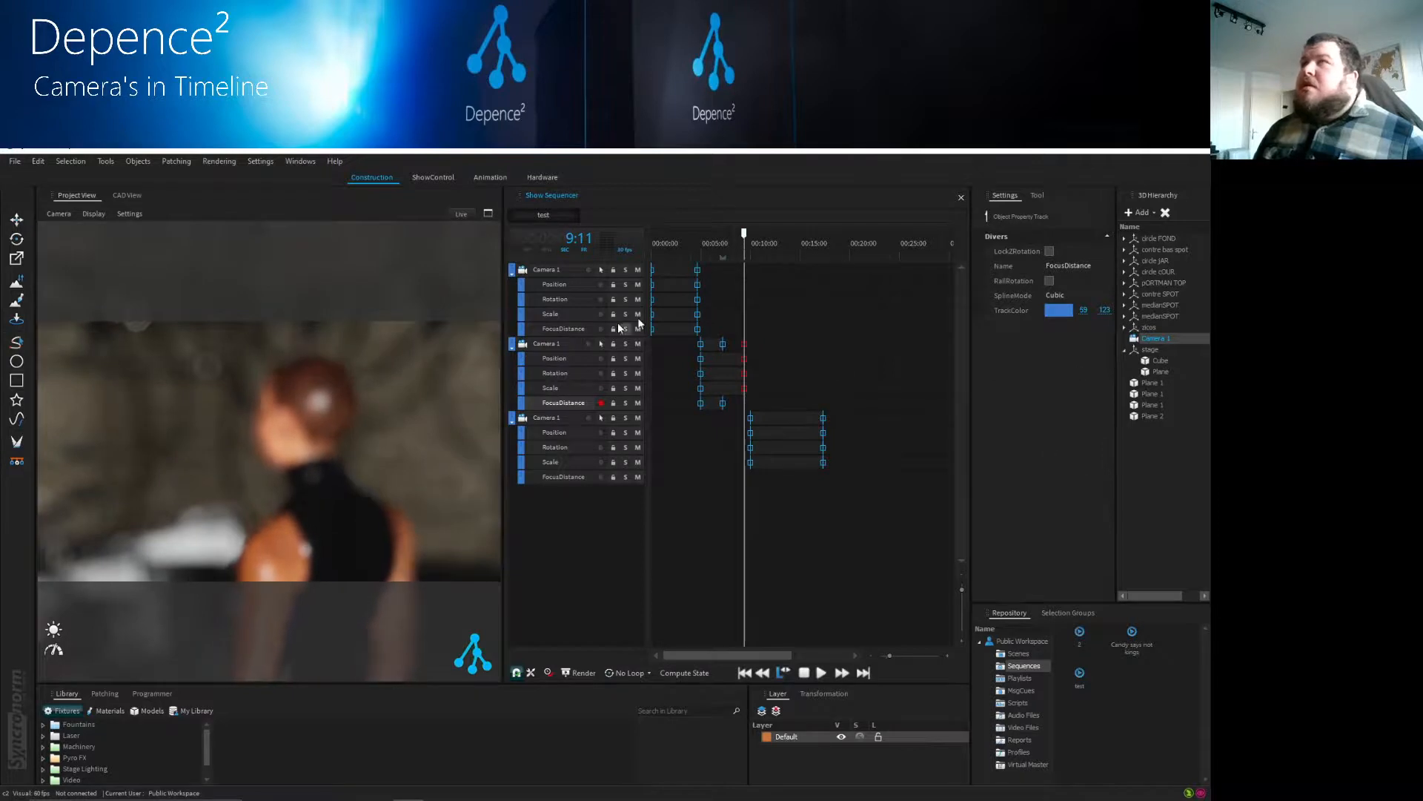
{"action": "left_click", "coordinate": [598, 344]}
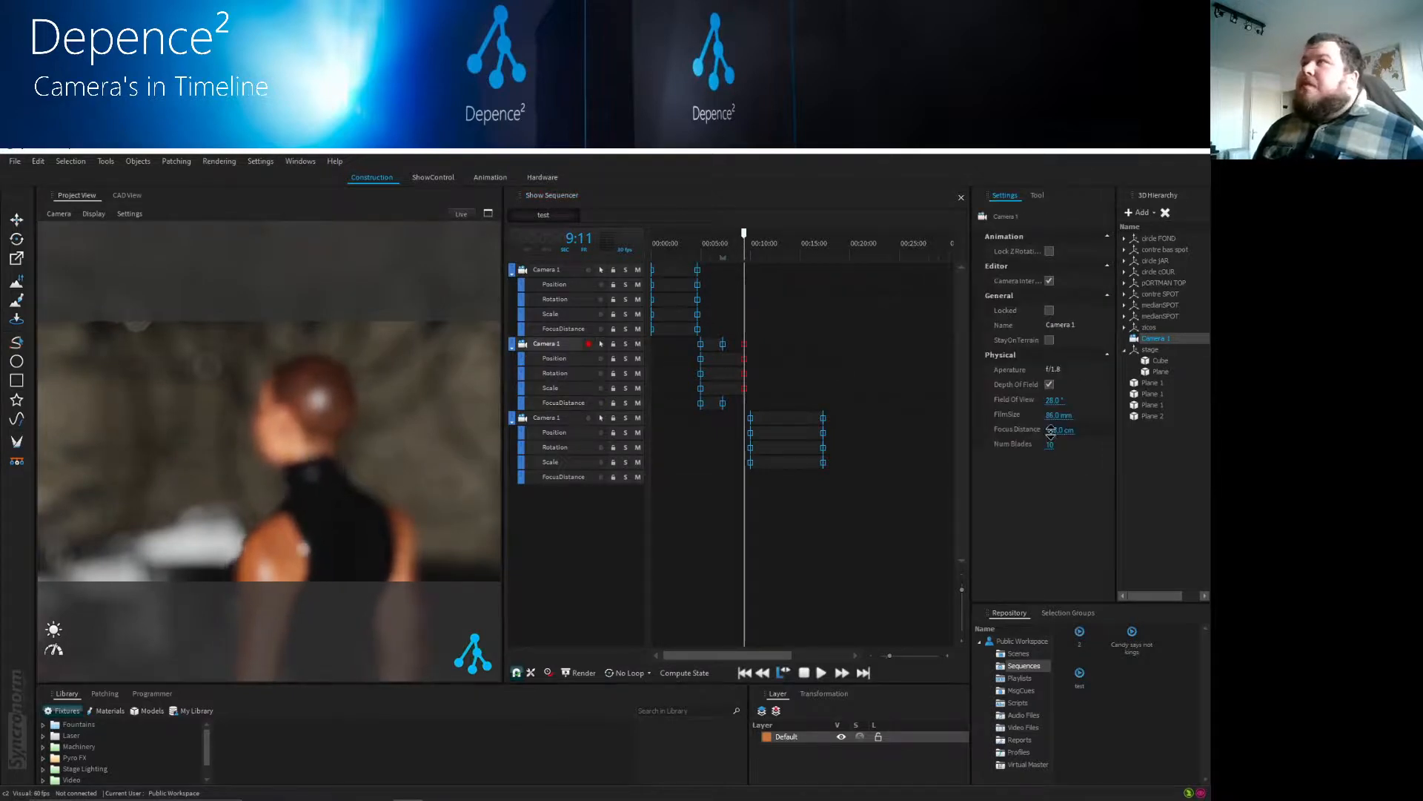
{"action": "mouse_move", "coordinate": [1052, 431]}
{"action": "left_mouse_down"}
{"action": "mouse_move", "coordinate": [1091, 428]}
{"action": "mouse_move", "coordinate": [1068, 427]}
{"action": "left_mouse_up"}
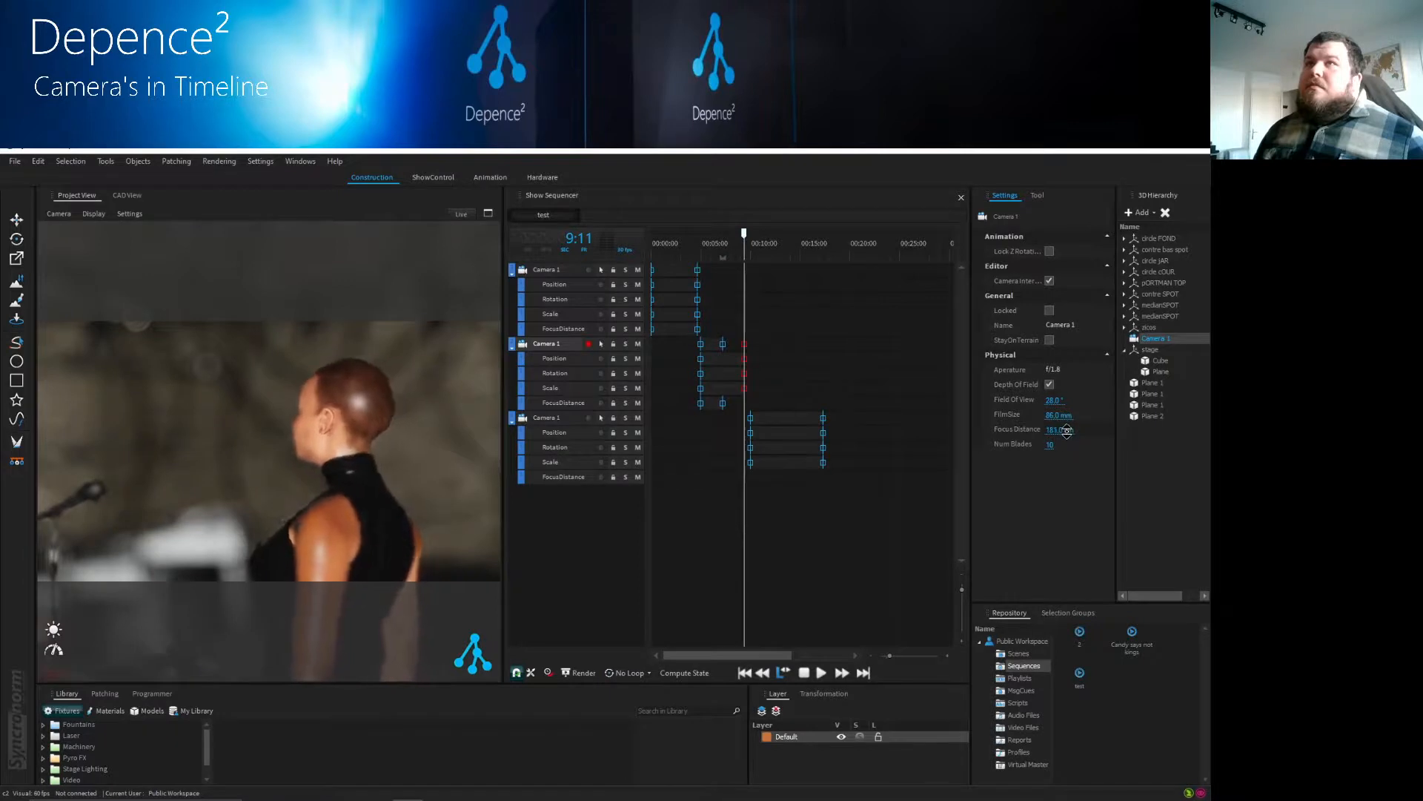
{"action": "left_click", "coordinate": [599, 402]}
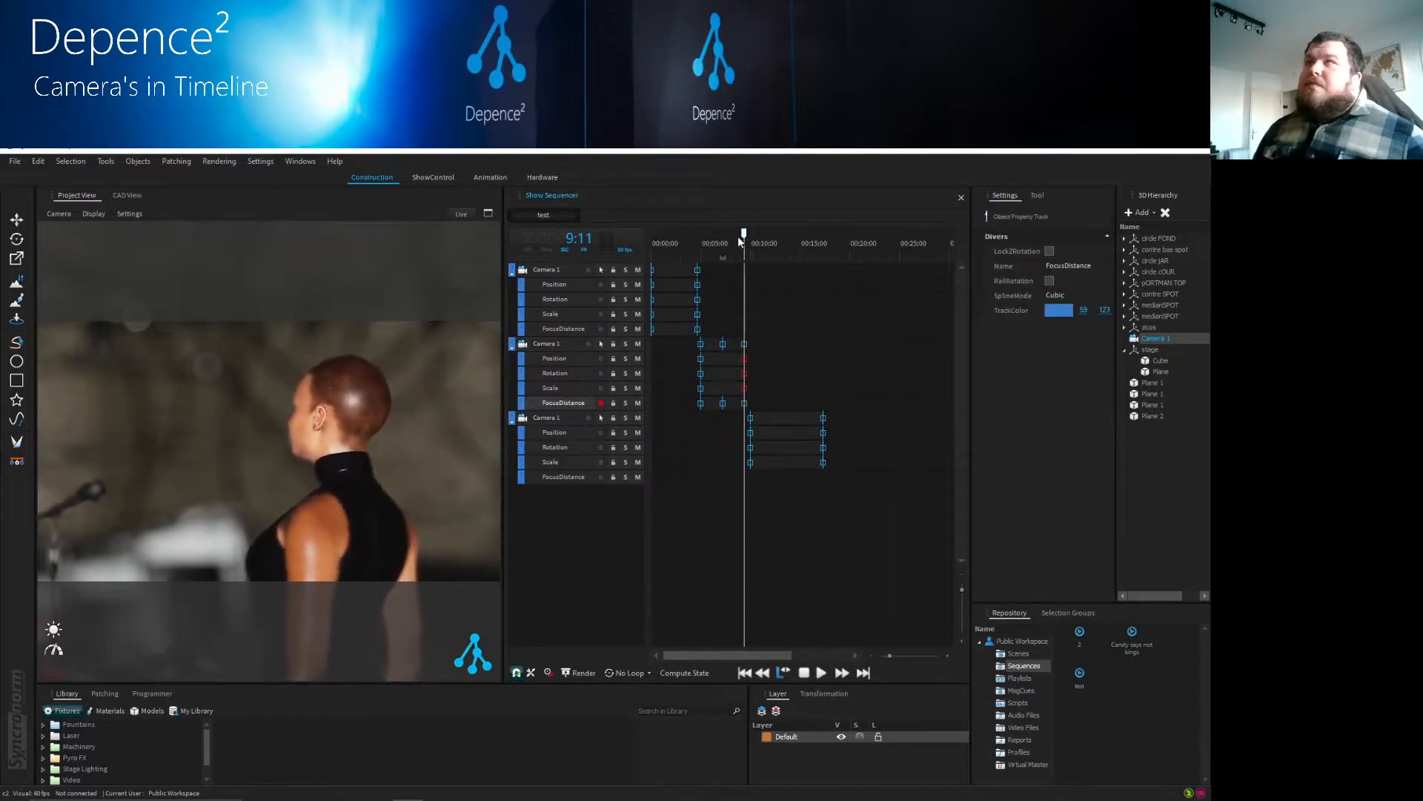
- Play the sequence from the start to review the focus changes across the camera shots
{"action": "left_click_drag", "start_coordinate": [741, 241], "coordinate": [649, 234]}
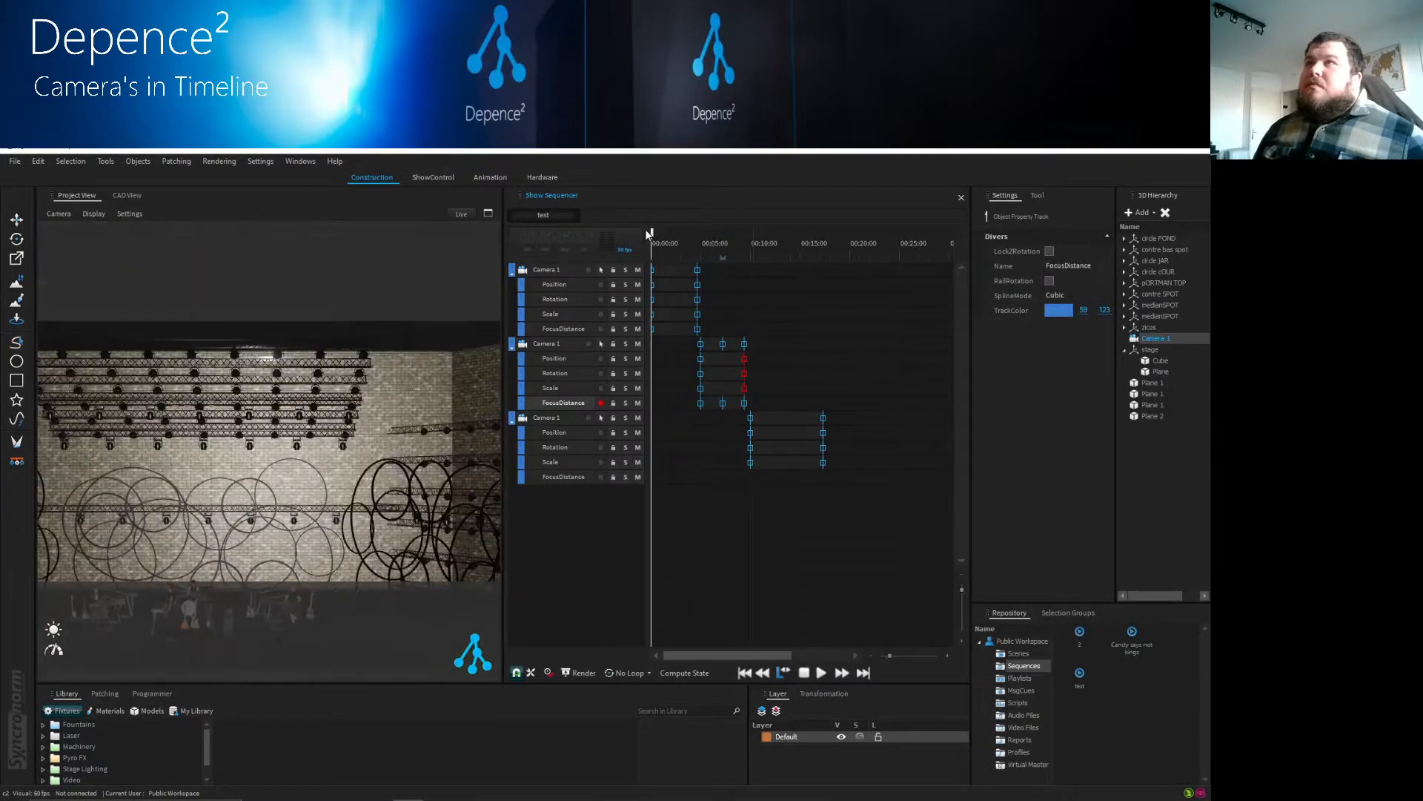
{"action": "left_click", "coordinate": [825, 674]}
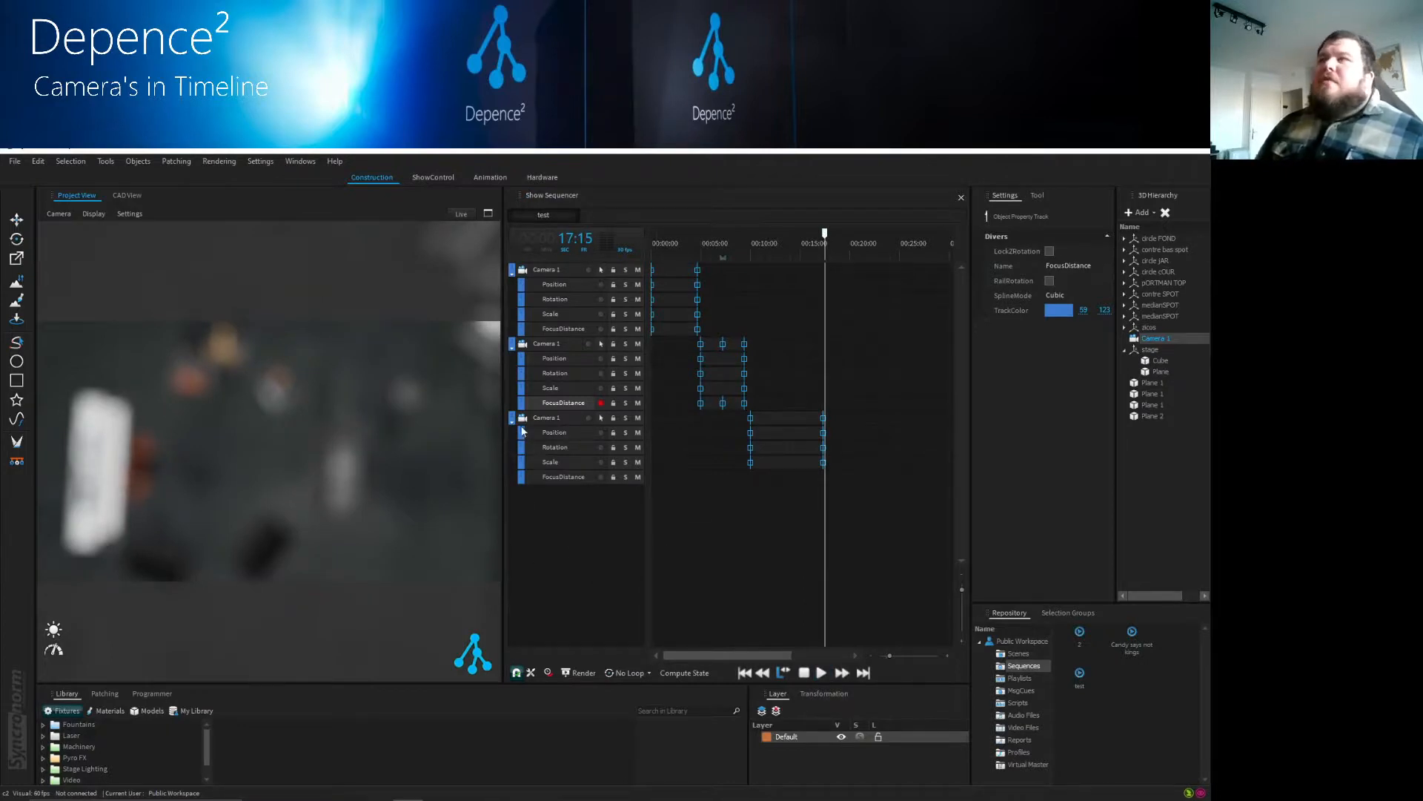
{"action": "left_click", "coordinate": [564, 480]}
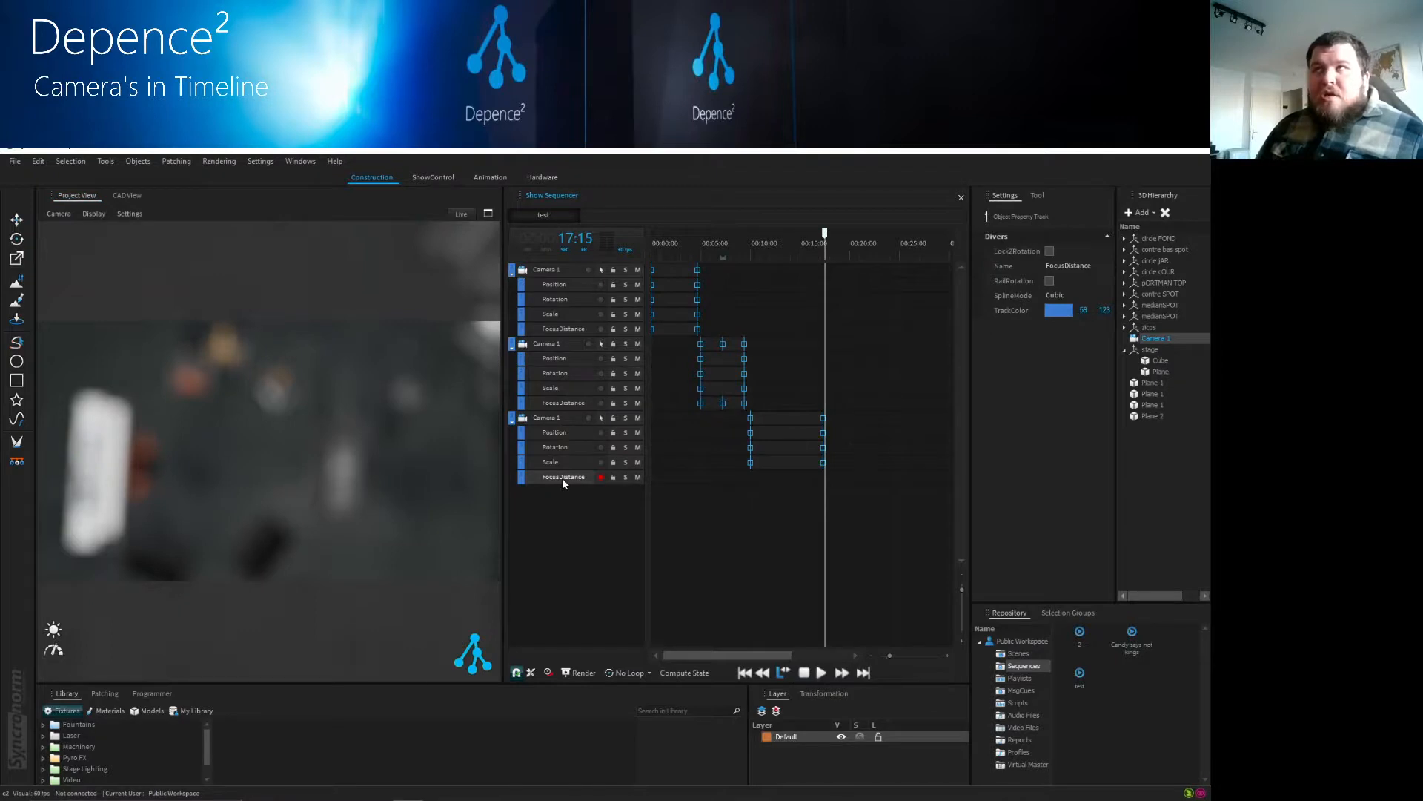
{"action": "left_click", "coordinate": [554, 415]}
{"action": "left_click", "coordinate": [560, 342]}
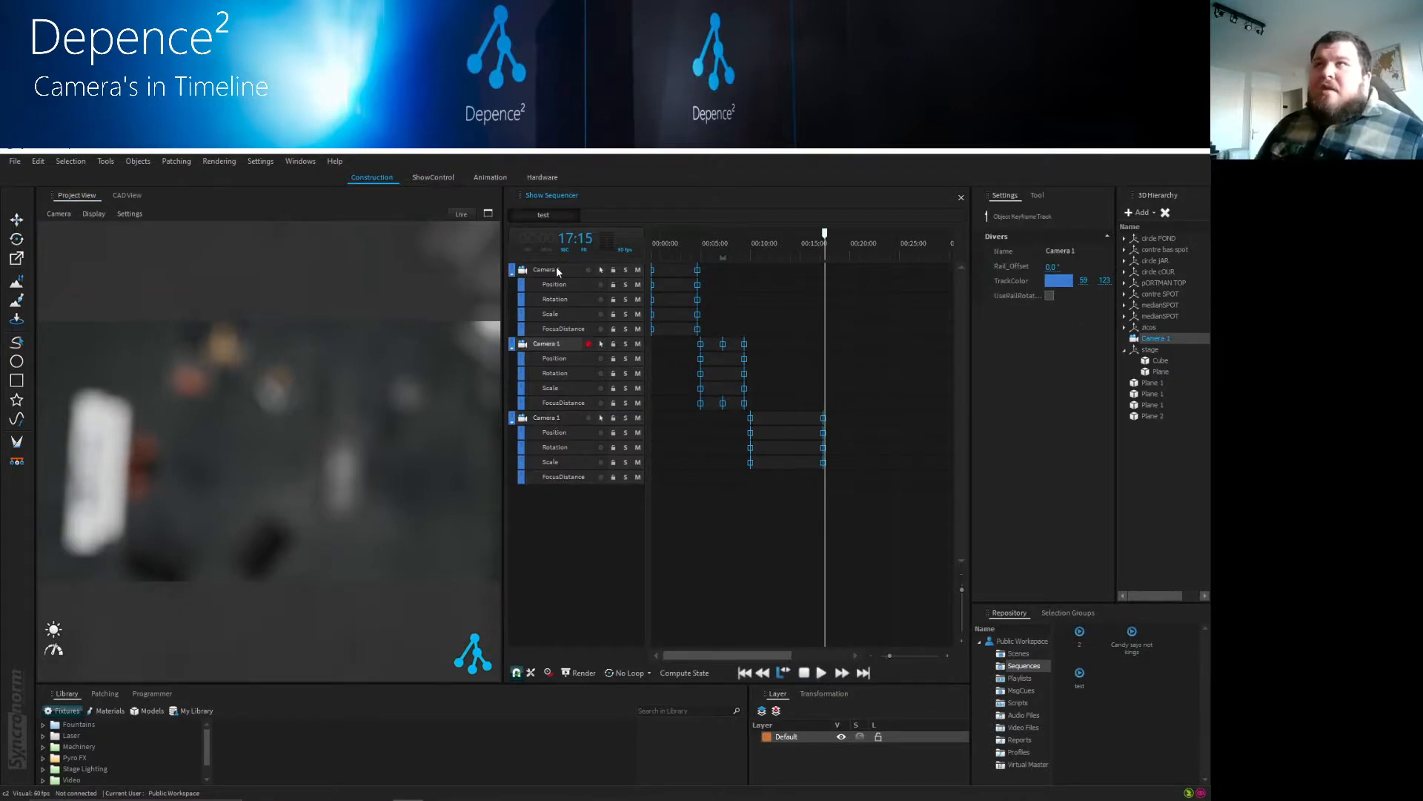
{"action": "left_click", "coordinate": [556, 270]}
{"action": "left_click", "coordinate": [563, 341]}
{"action": "left_click", "coordinate": [562, 419]}
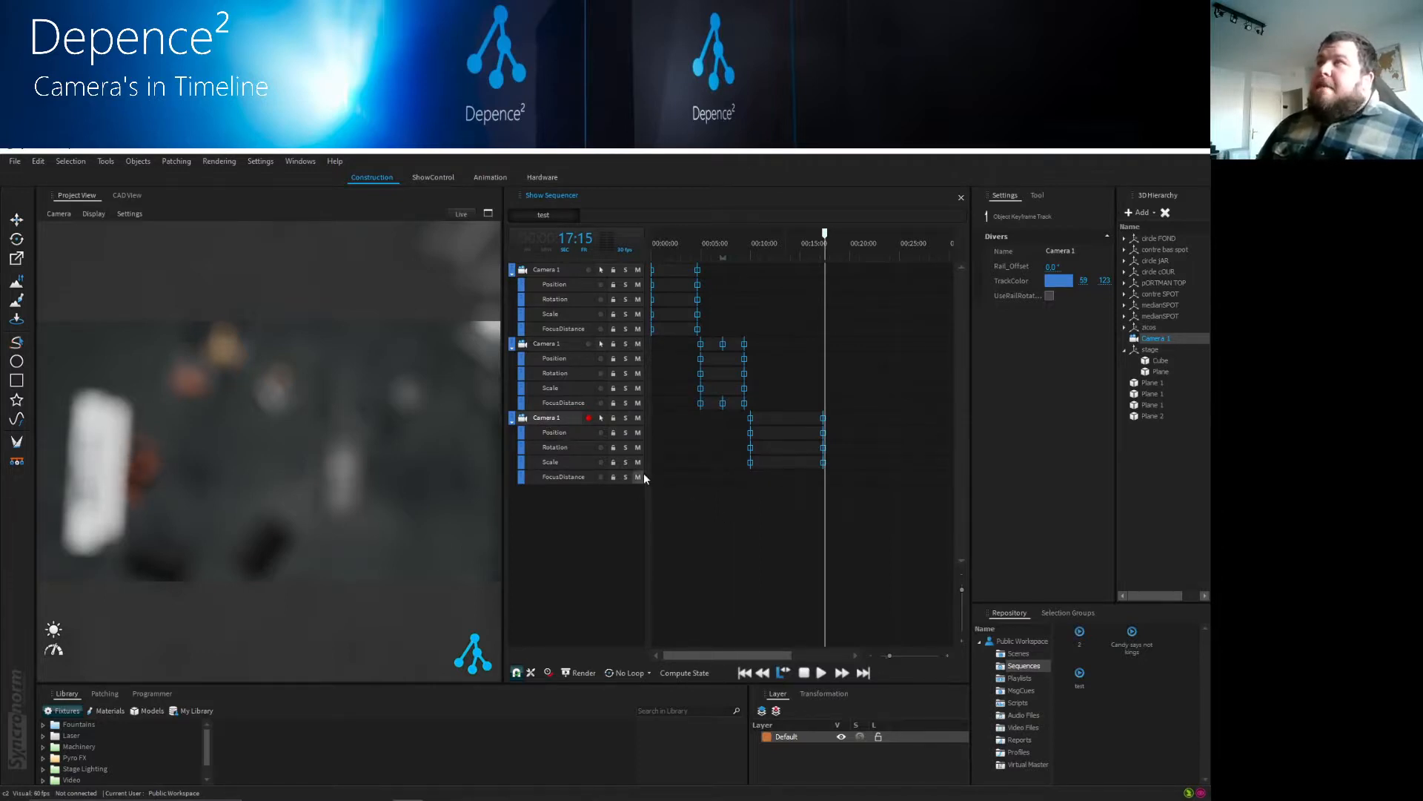
{"action": "left_click", "coordinate": [580, 528]}
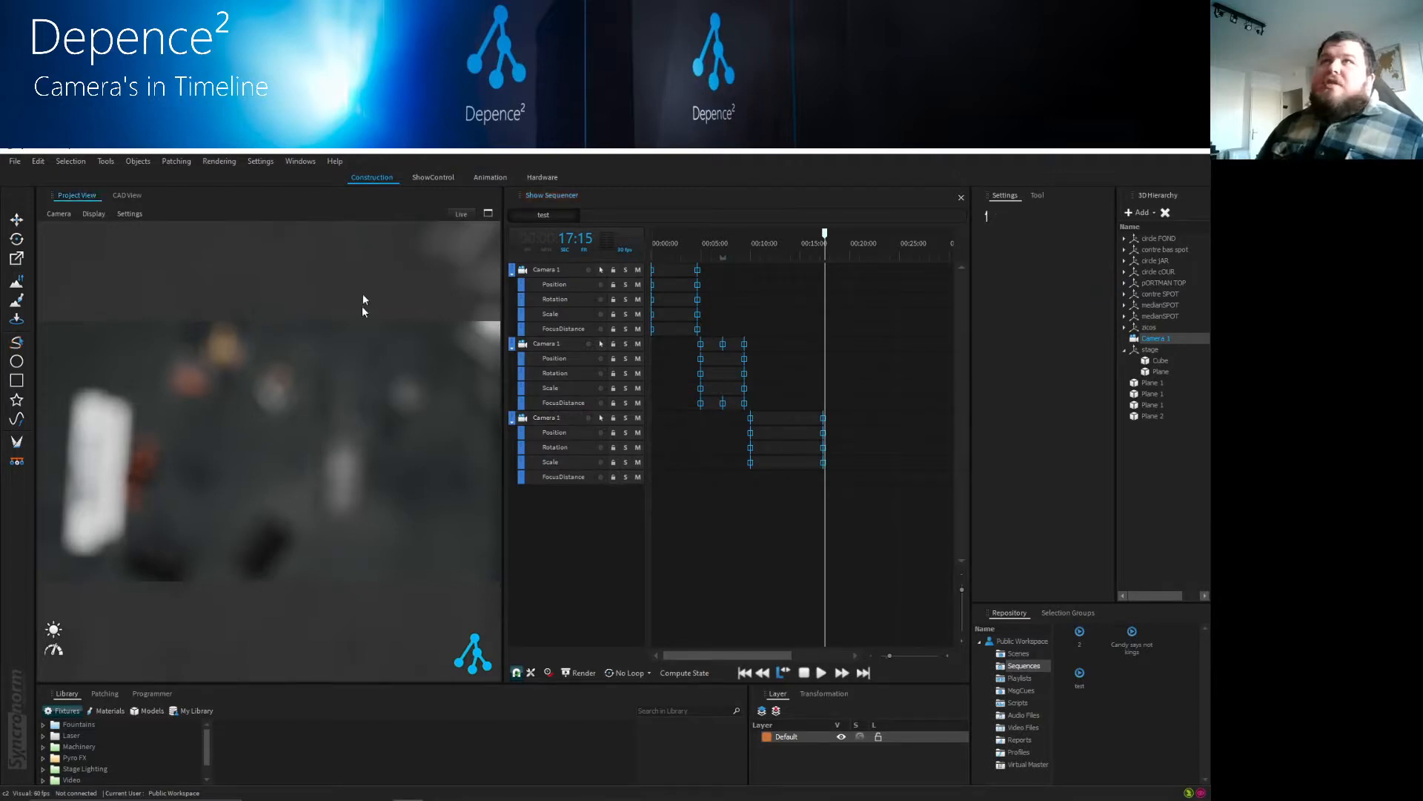
- Create a new folder named "camera" in the show sequencer's track list
{"action": "right_click", "coordinate": [545, 515]}
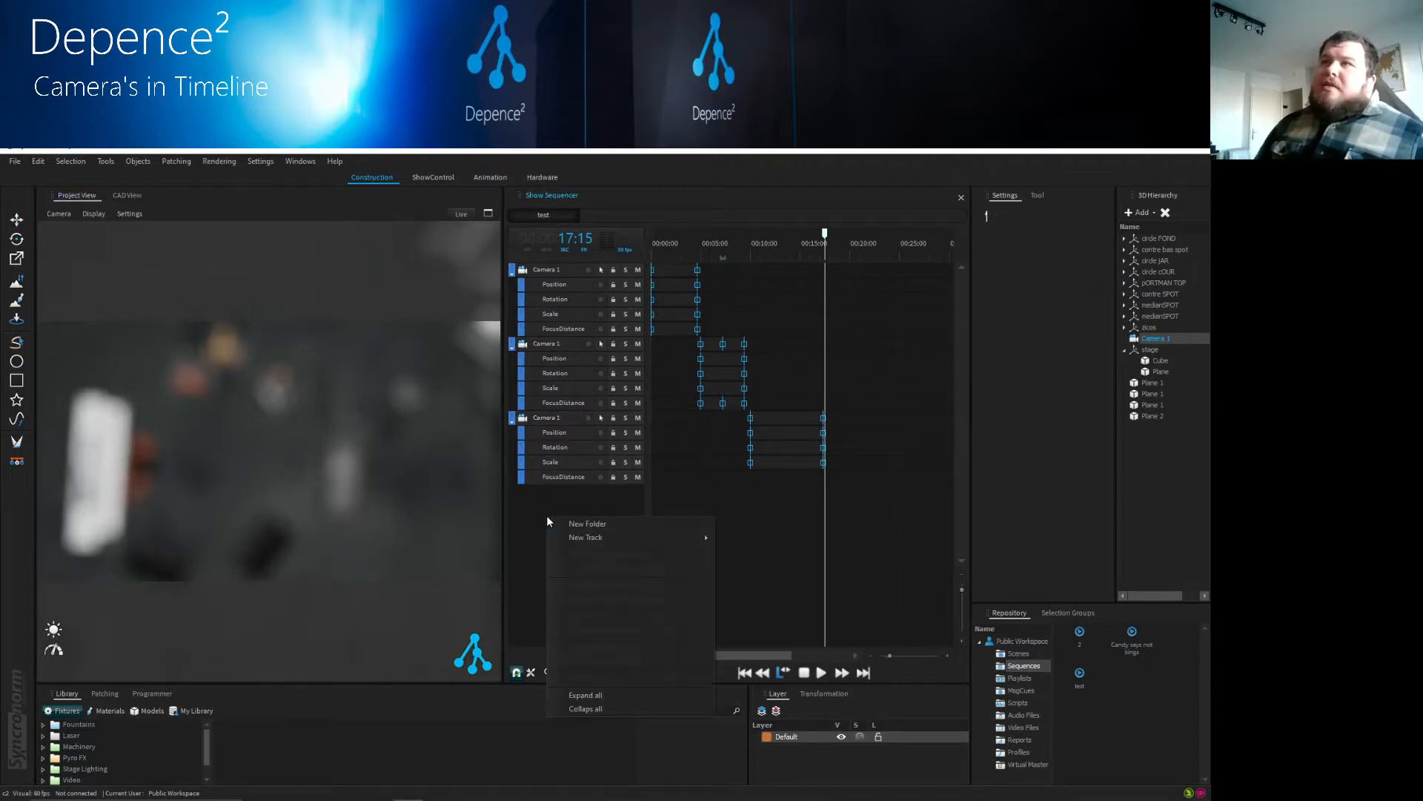
{"action": "left_click", "coordinate": [590, 523]}
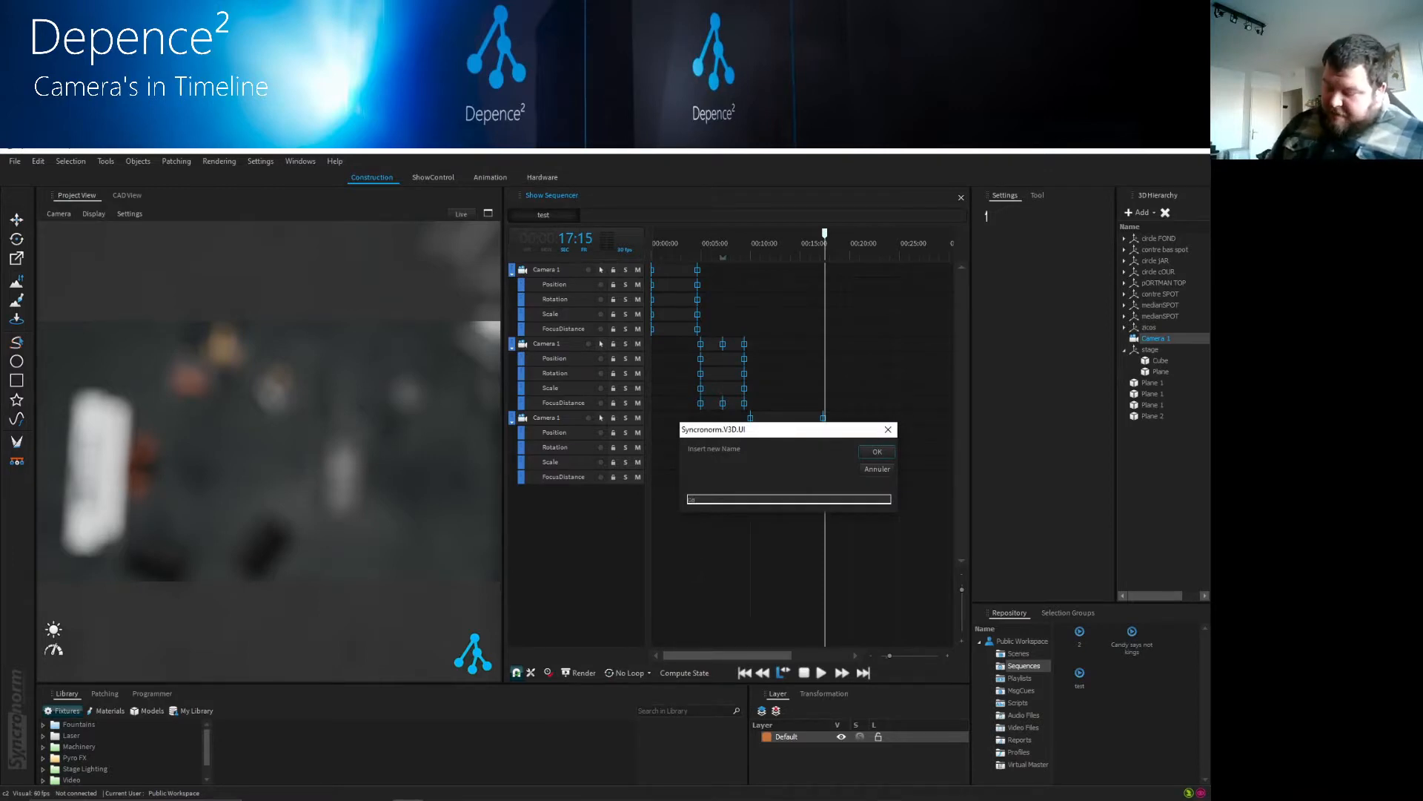
{"action": "key", "text": "Return"}
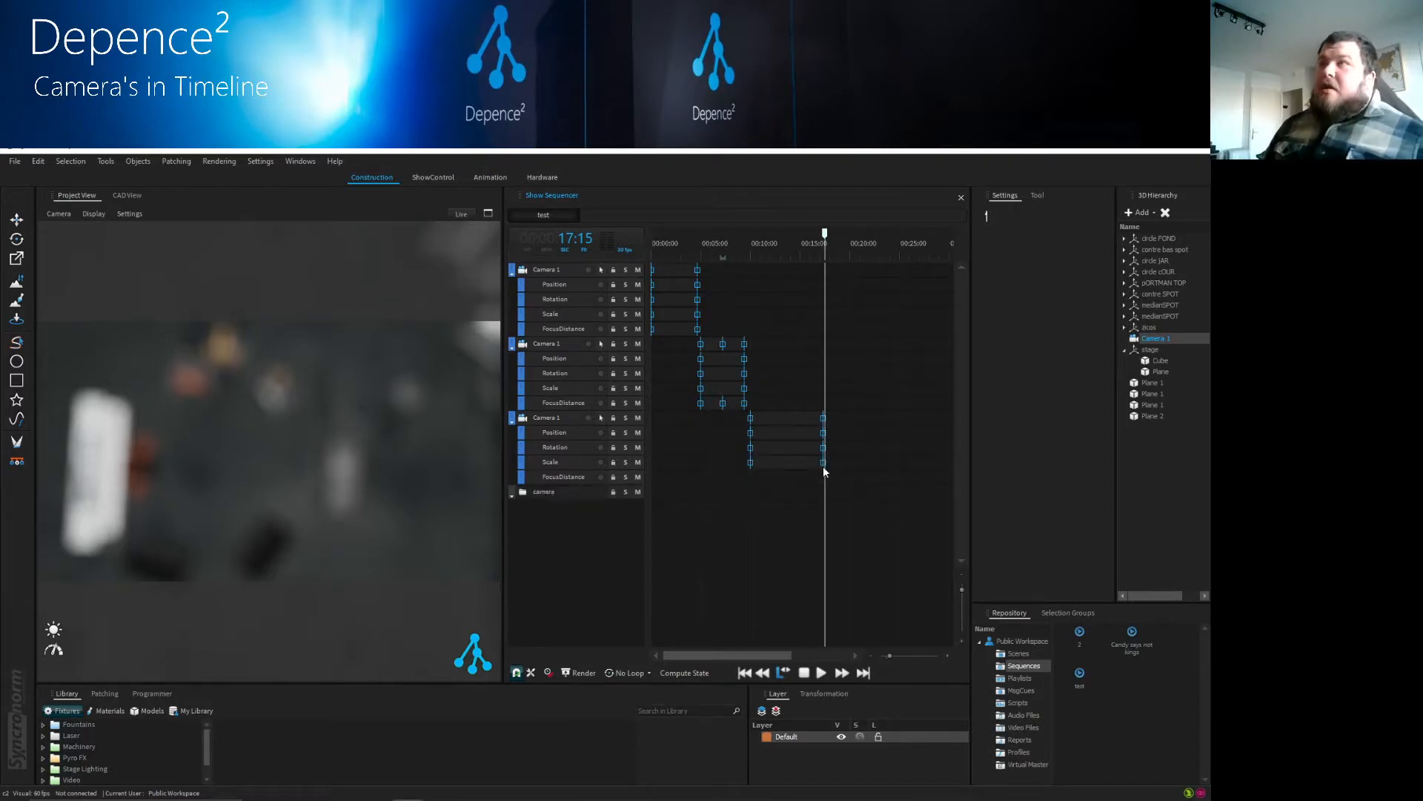
- Move all three Camera 1 tracks into the "camera" folder and collapse the folder
{"action": "left_click", "coordinate": [552, 477]}
{"action": "left_click_drag", "start_coordinate": [512, 421], "coordinate": [525, 493]}
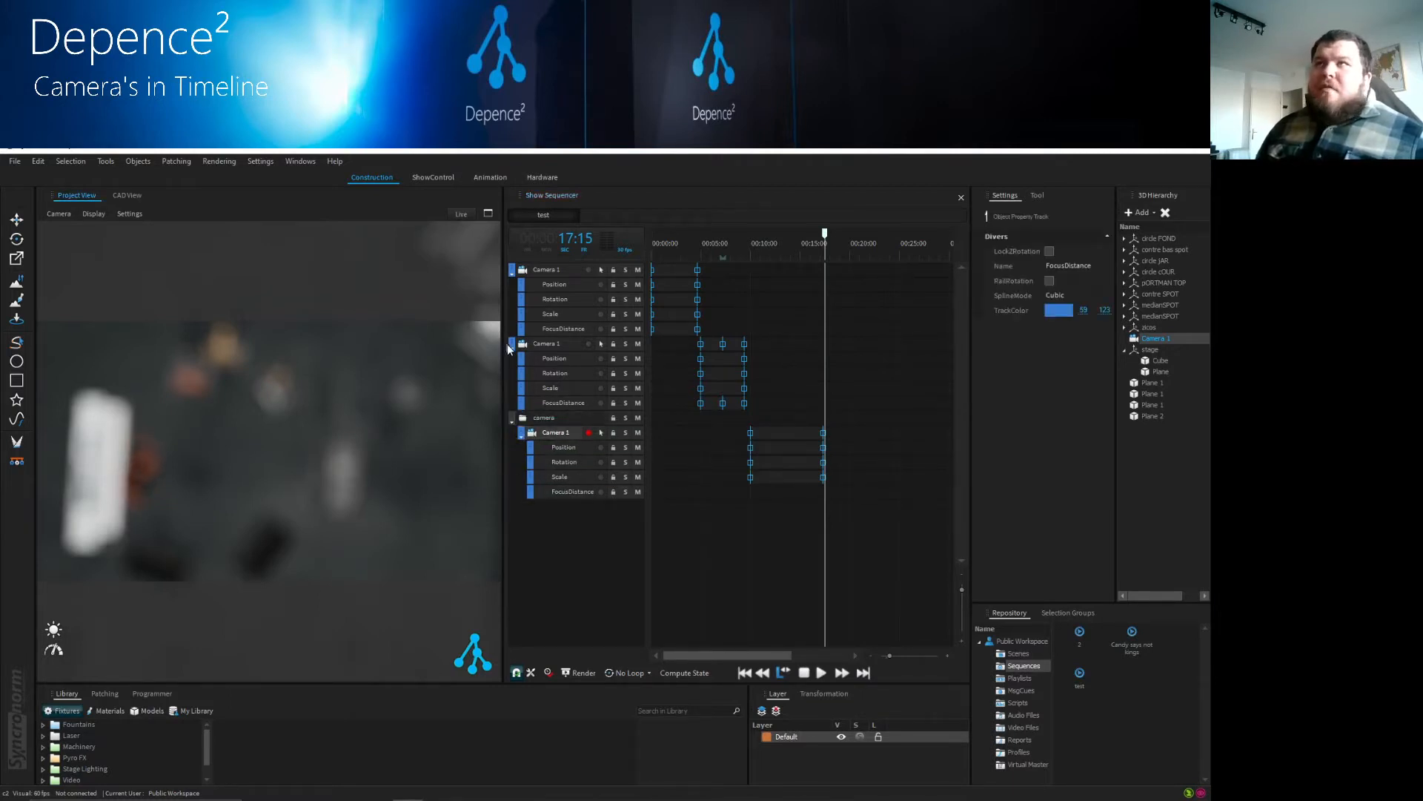
{"action": "left_click_drag", "start_coordinate": [511, 347], "coordinate": [523, 432]}
{"action": "left_click_drag", "start_coordinate": [515, 274], "coordinate": [532, 354]}
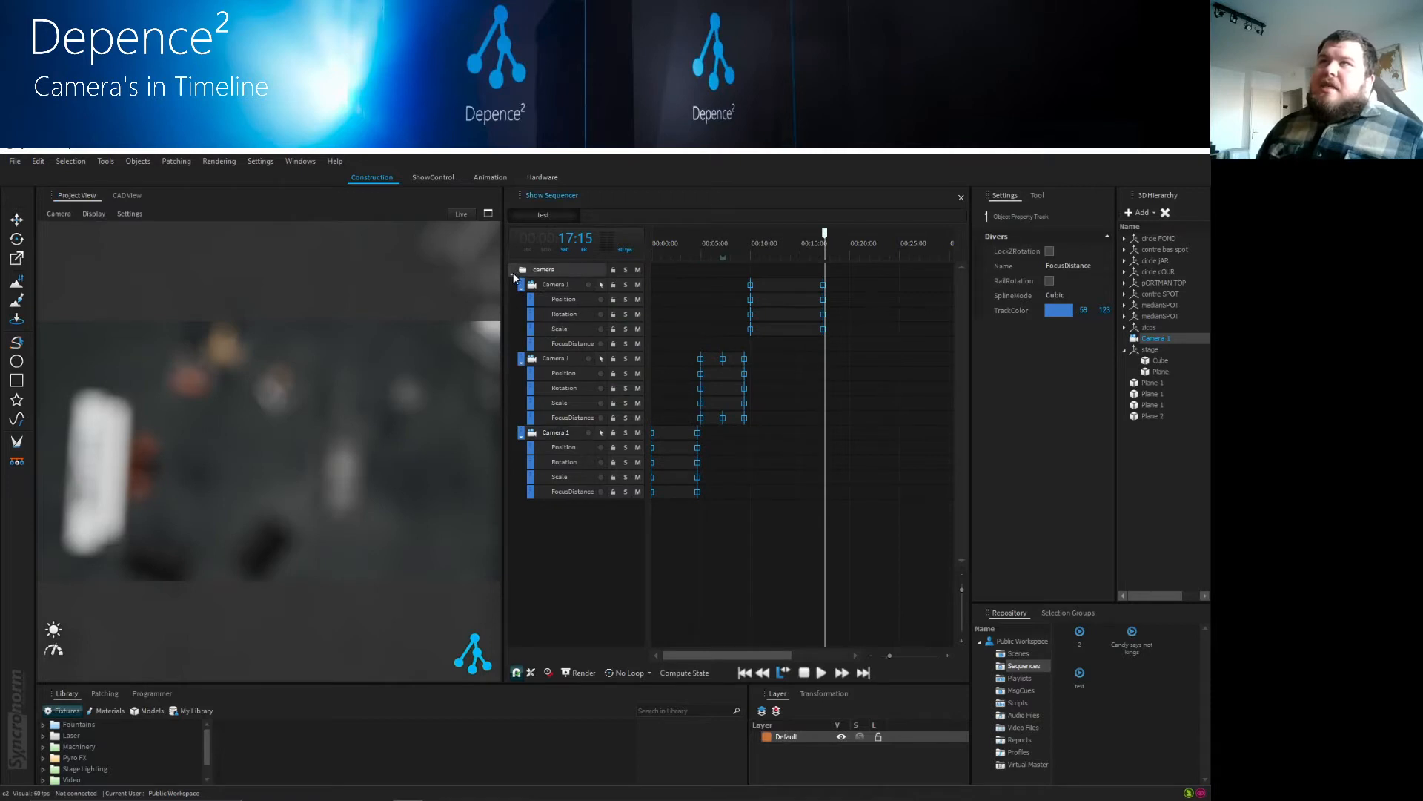
{"action": "left_click", "coordinate": [513, 272]}
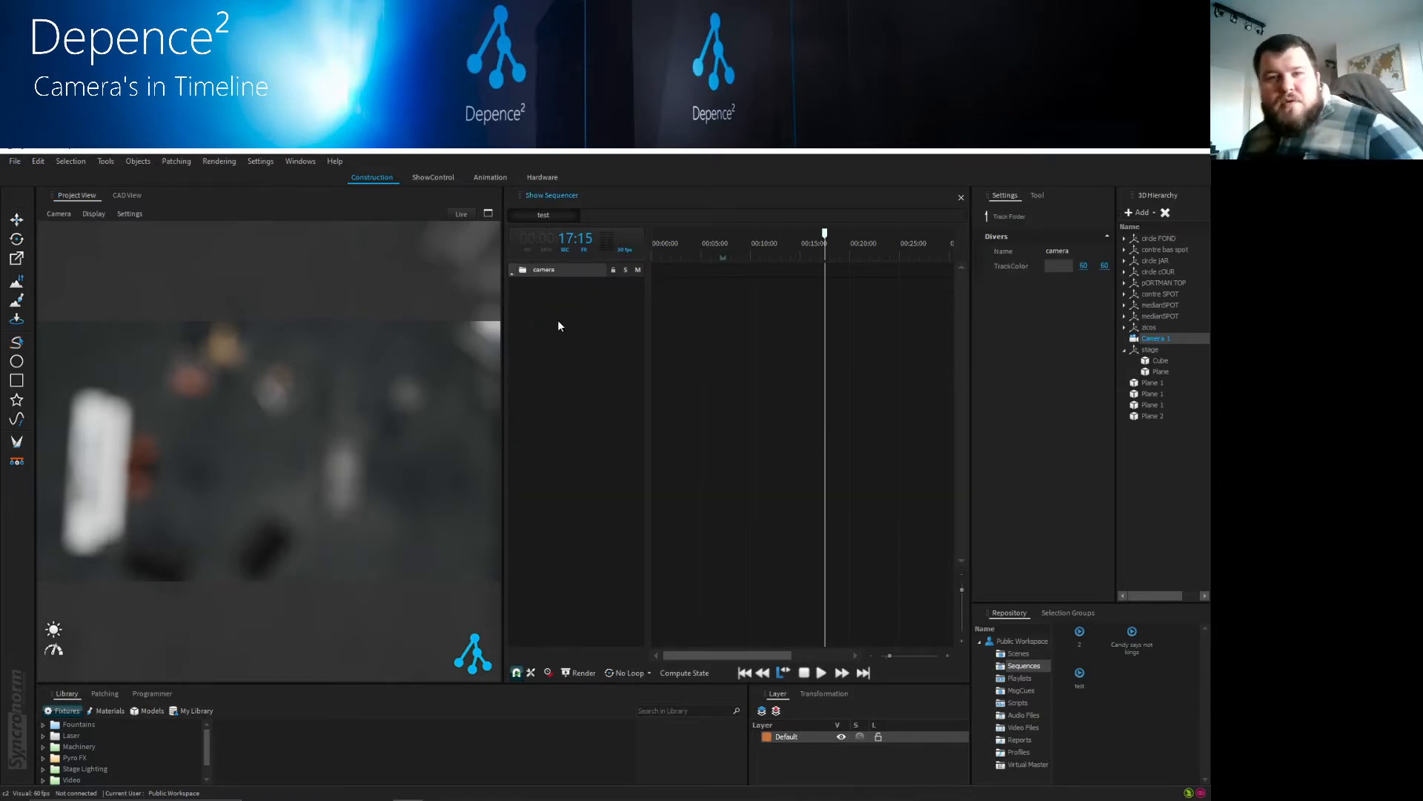